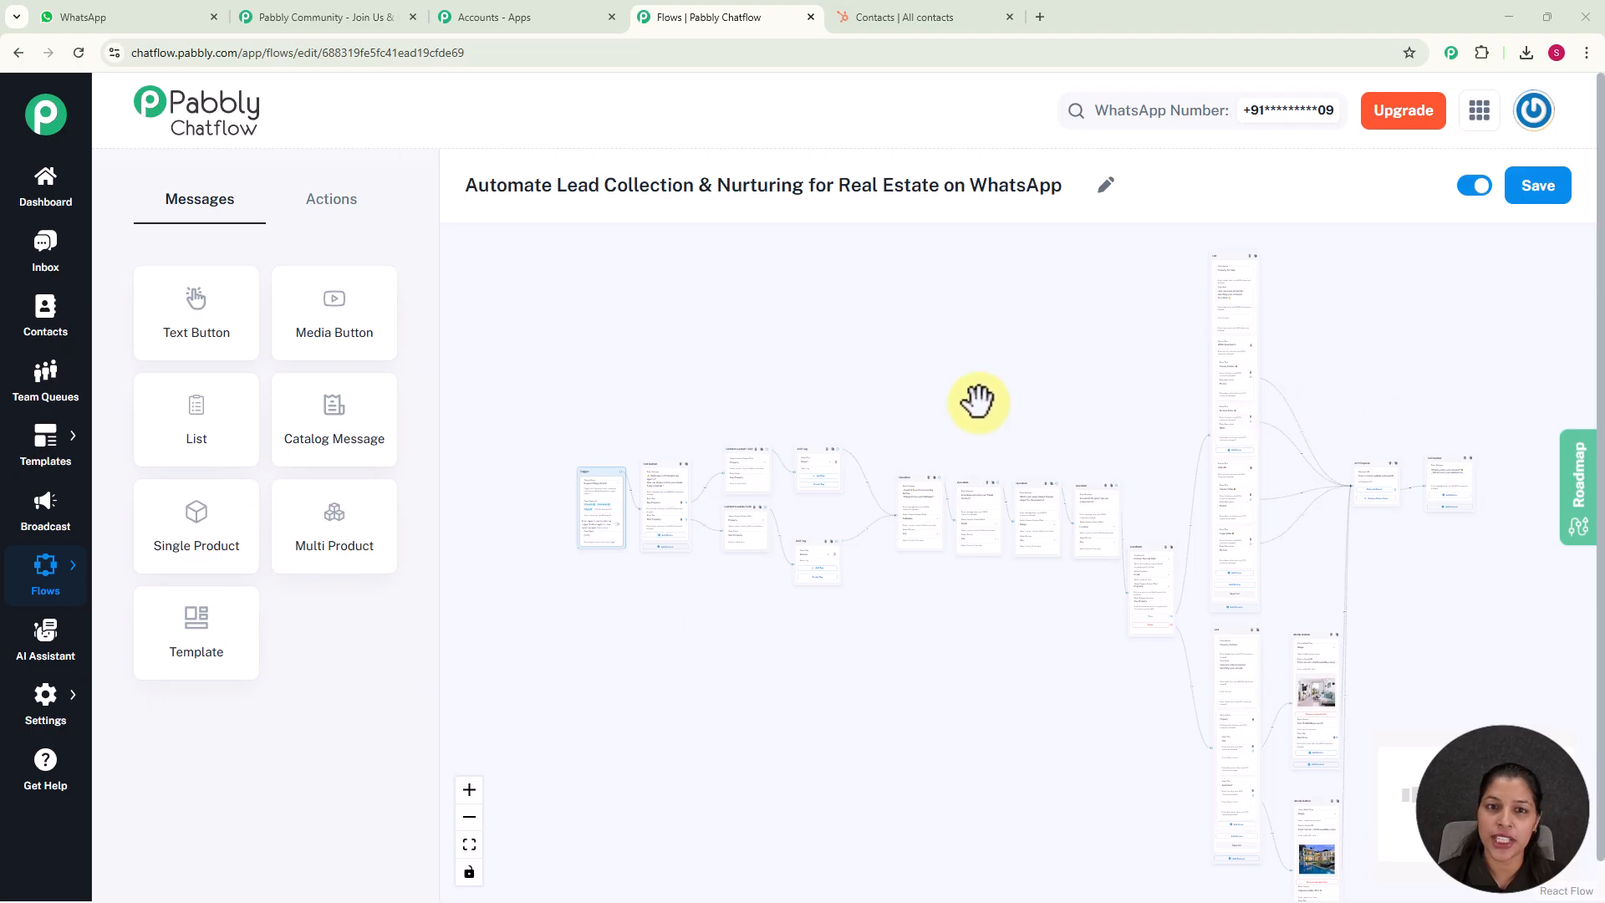
Examine the real estate lead flow on the canvas, from the tag and question blocks to the condition, property lists and API request
scroll(936, 401, up, 3)
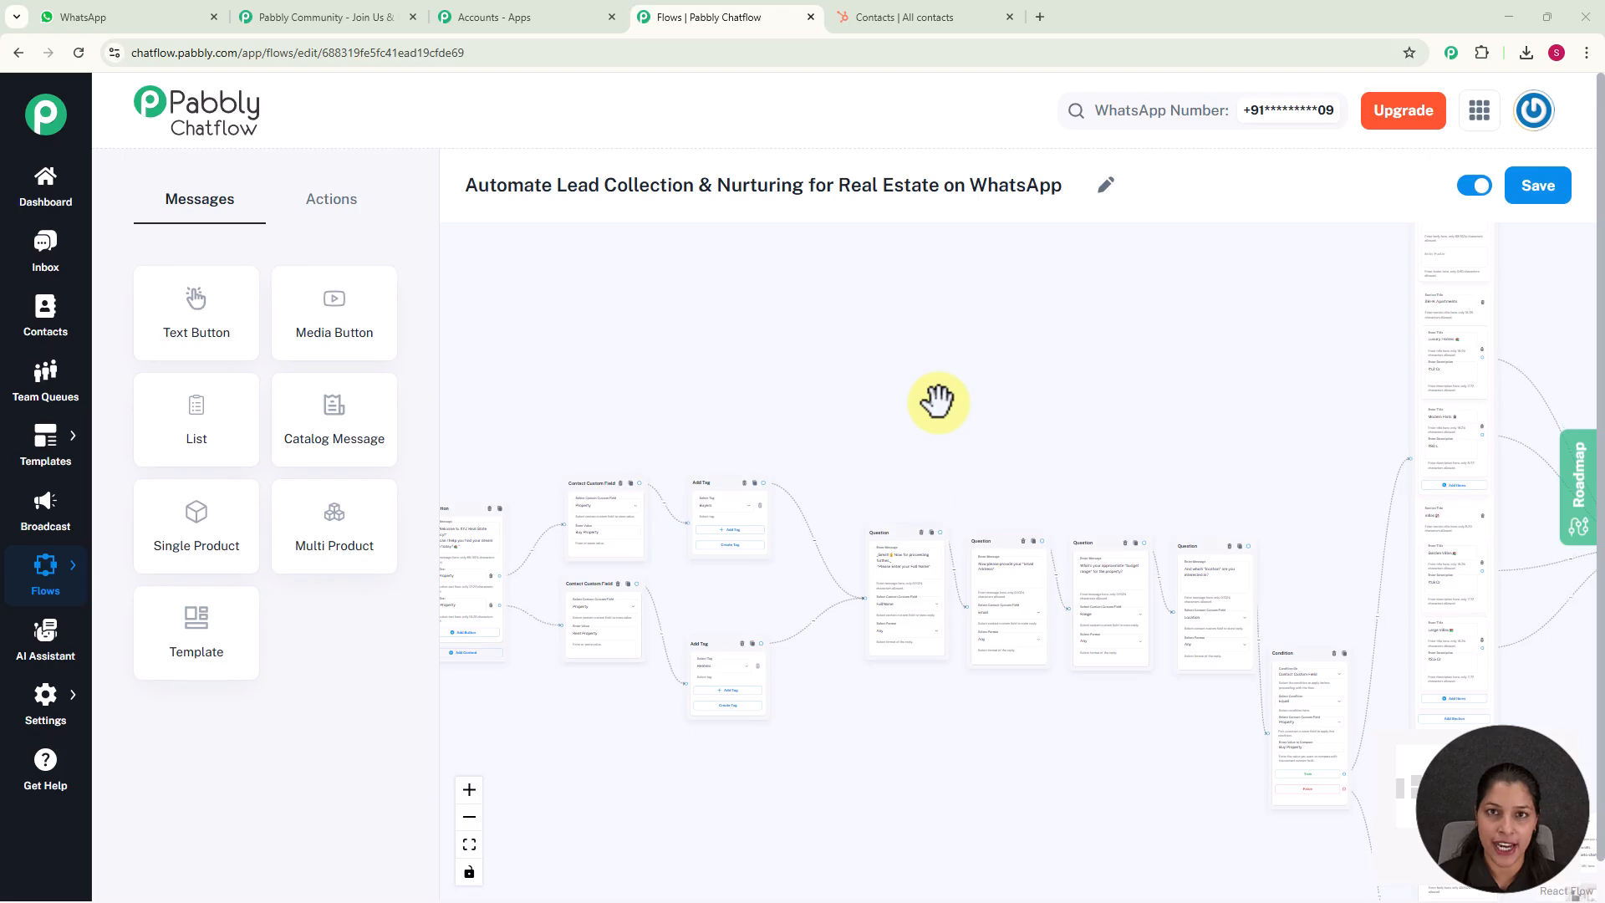
scroll(895, 412, up, 5)
drag(855, 412, 1154, 326)
drag(838, 369, 1204, 319)
drag(1036, 325, 744, 357)
drag(1128, 333, 770, 315)
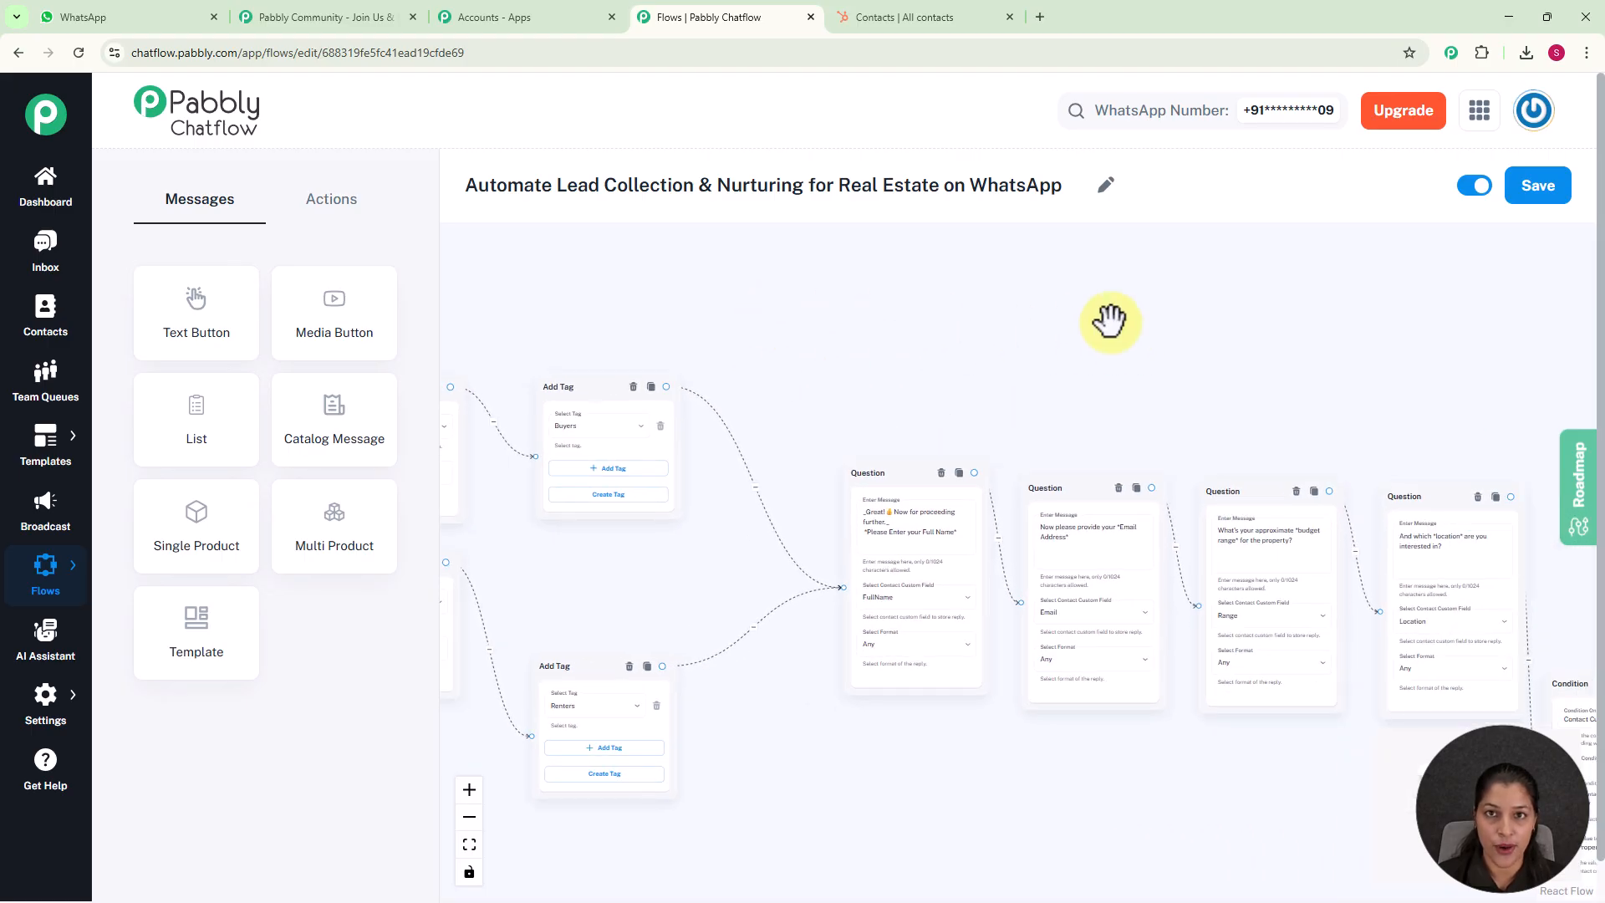
drag(1111, 318, 729, 335)
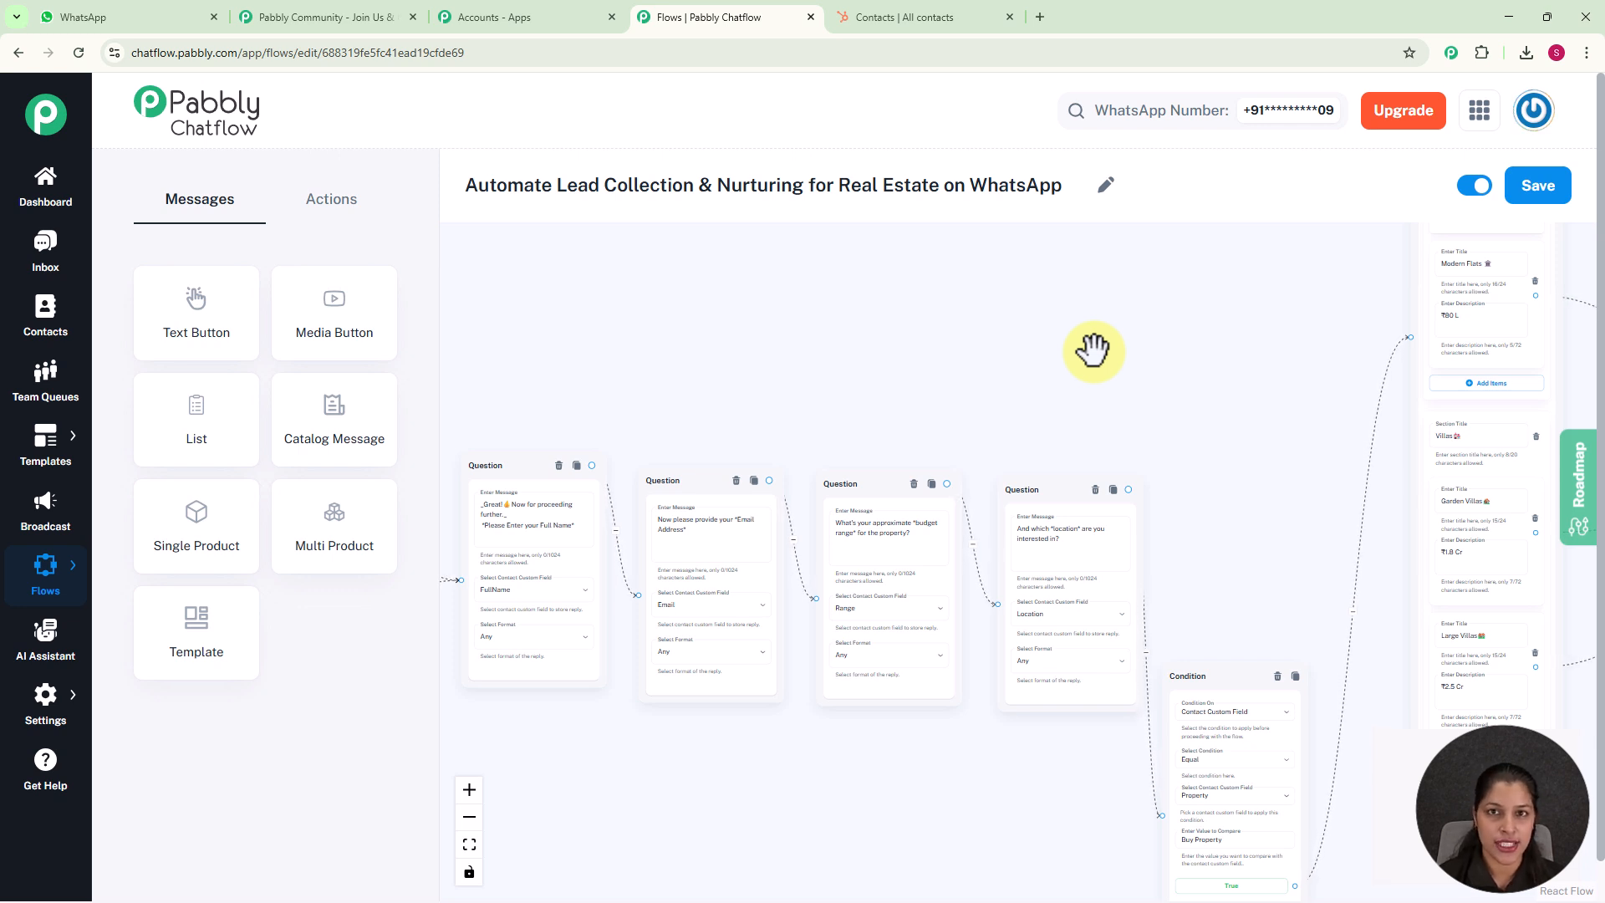
drag(1092, 349, 760, 305)
drag(881, 315, 834, 297)
scroll(1201, 298, down, 2)
drag(1178, 270, 1103, 169)
drag(1244, 563, 1155, 335)
drag(1148, 523, 1147, 725)
scroll(1182, 630, down, 5)
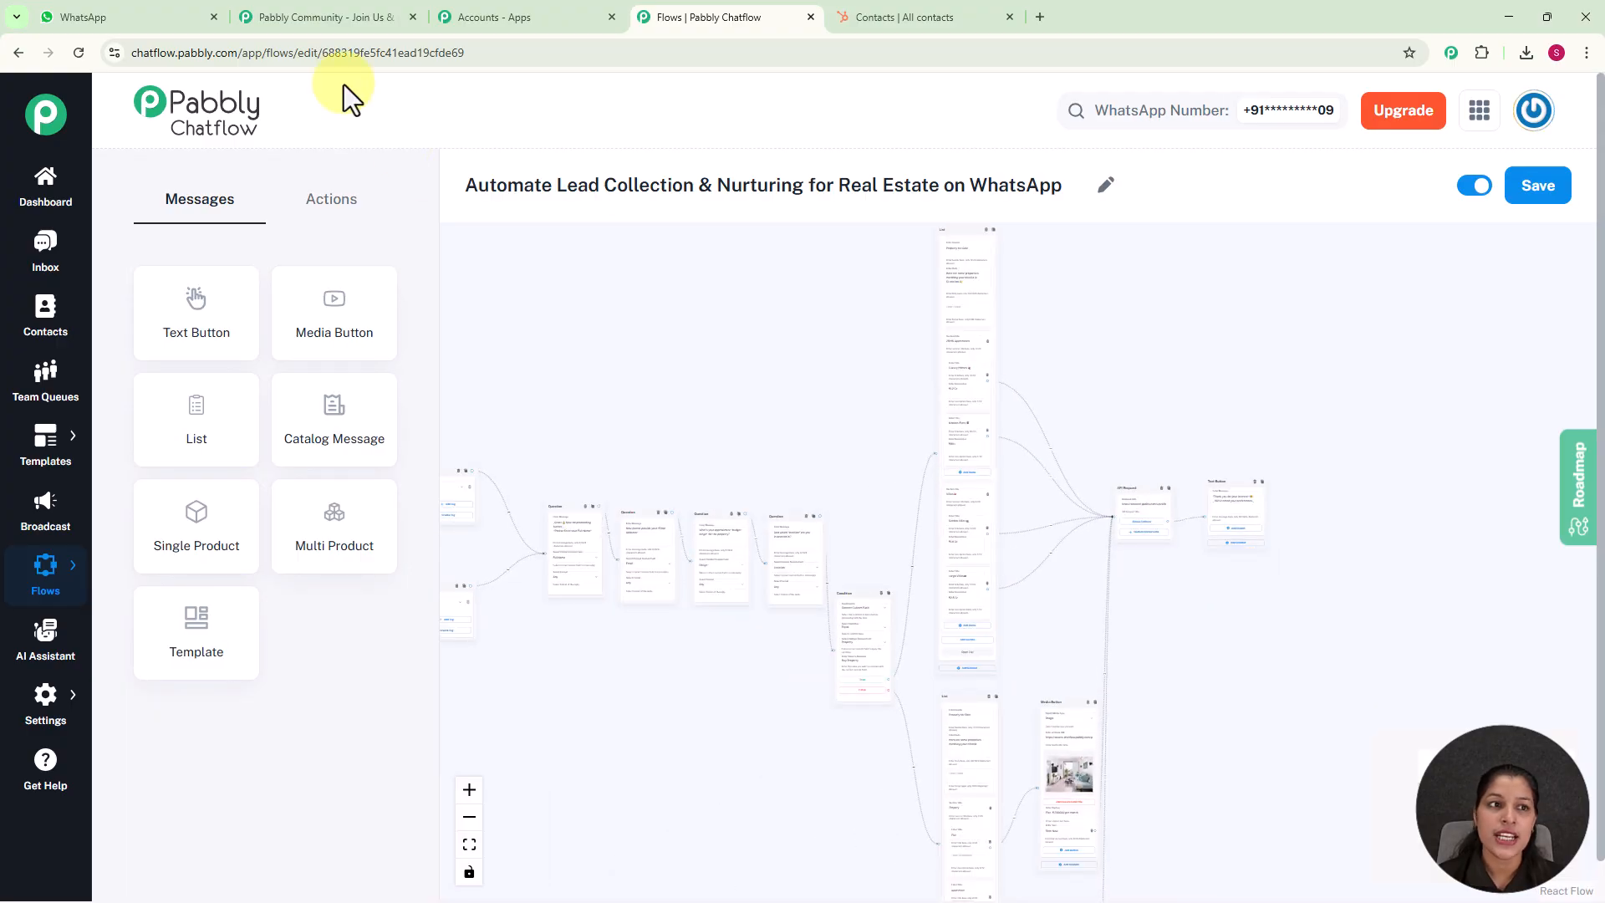
Switch to WhatsApp, send "I want to Buy a Property" to the test number, and choose Buy Property in the reply
click(129, 17)
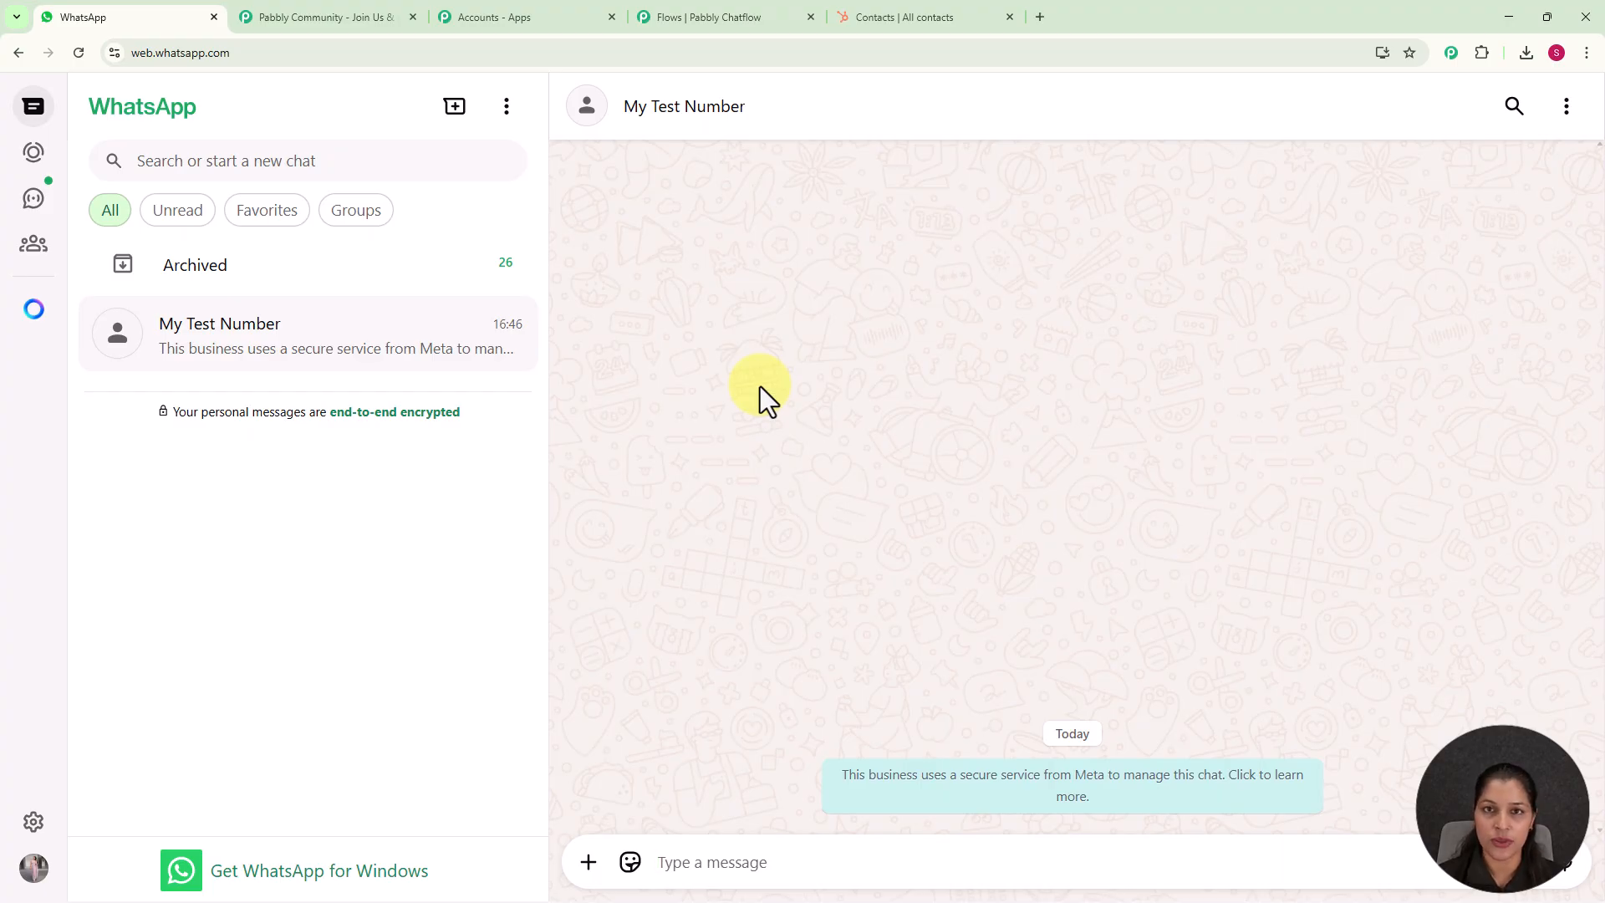
click(681, 854)
text(I want to Buy a Property)
key(Return)
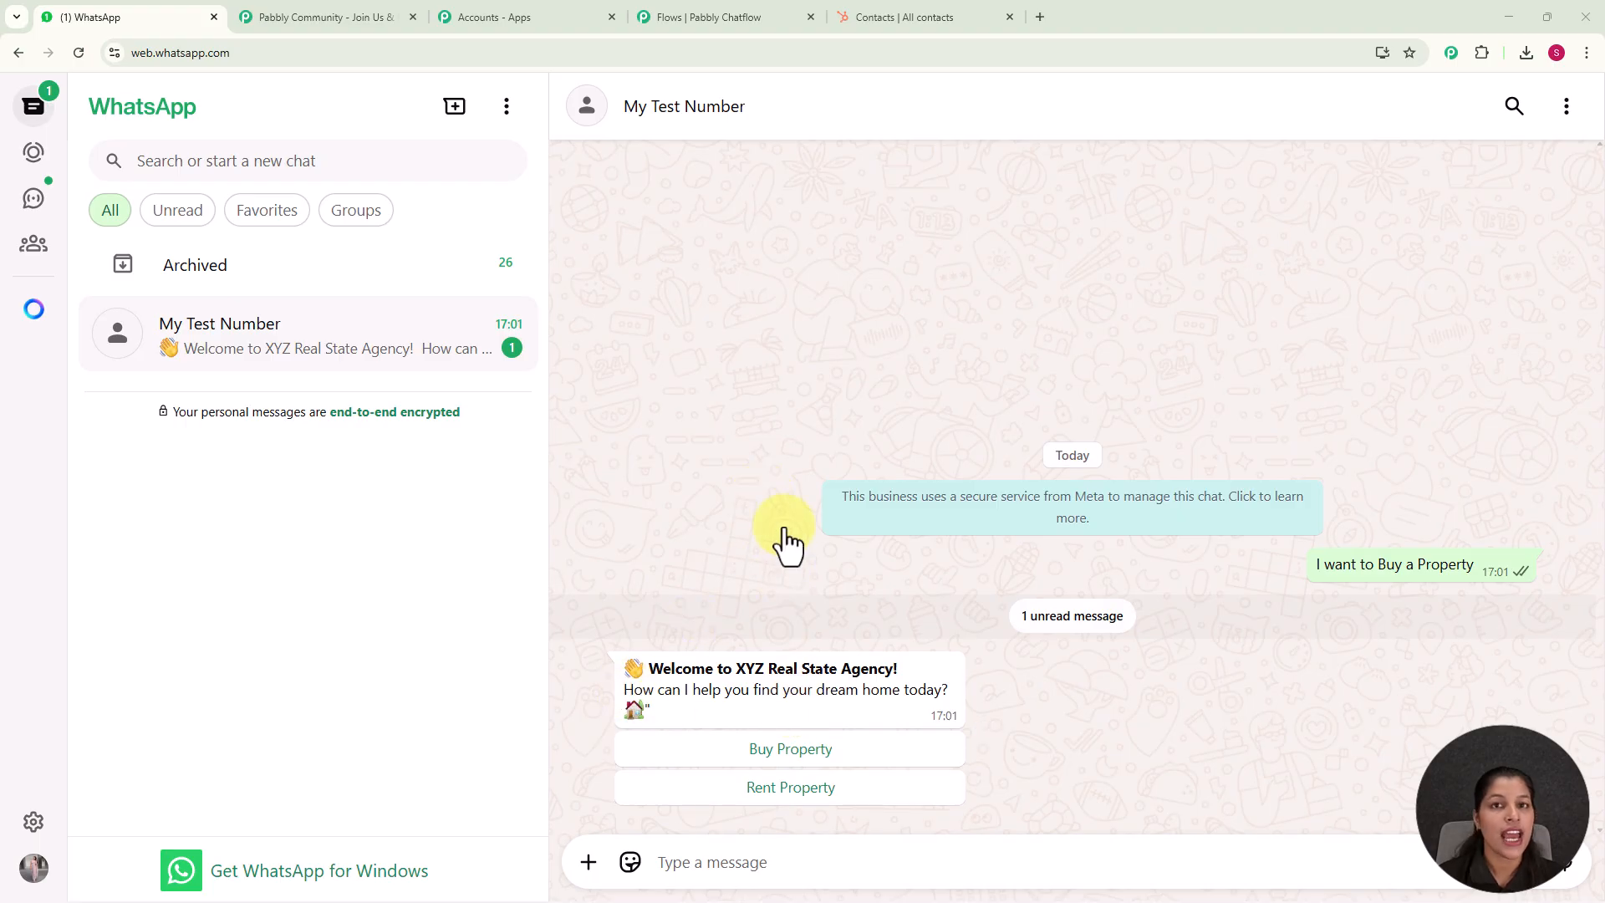
click(802, 753)
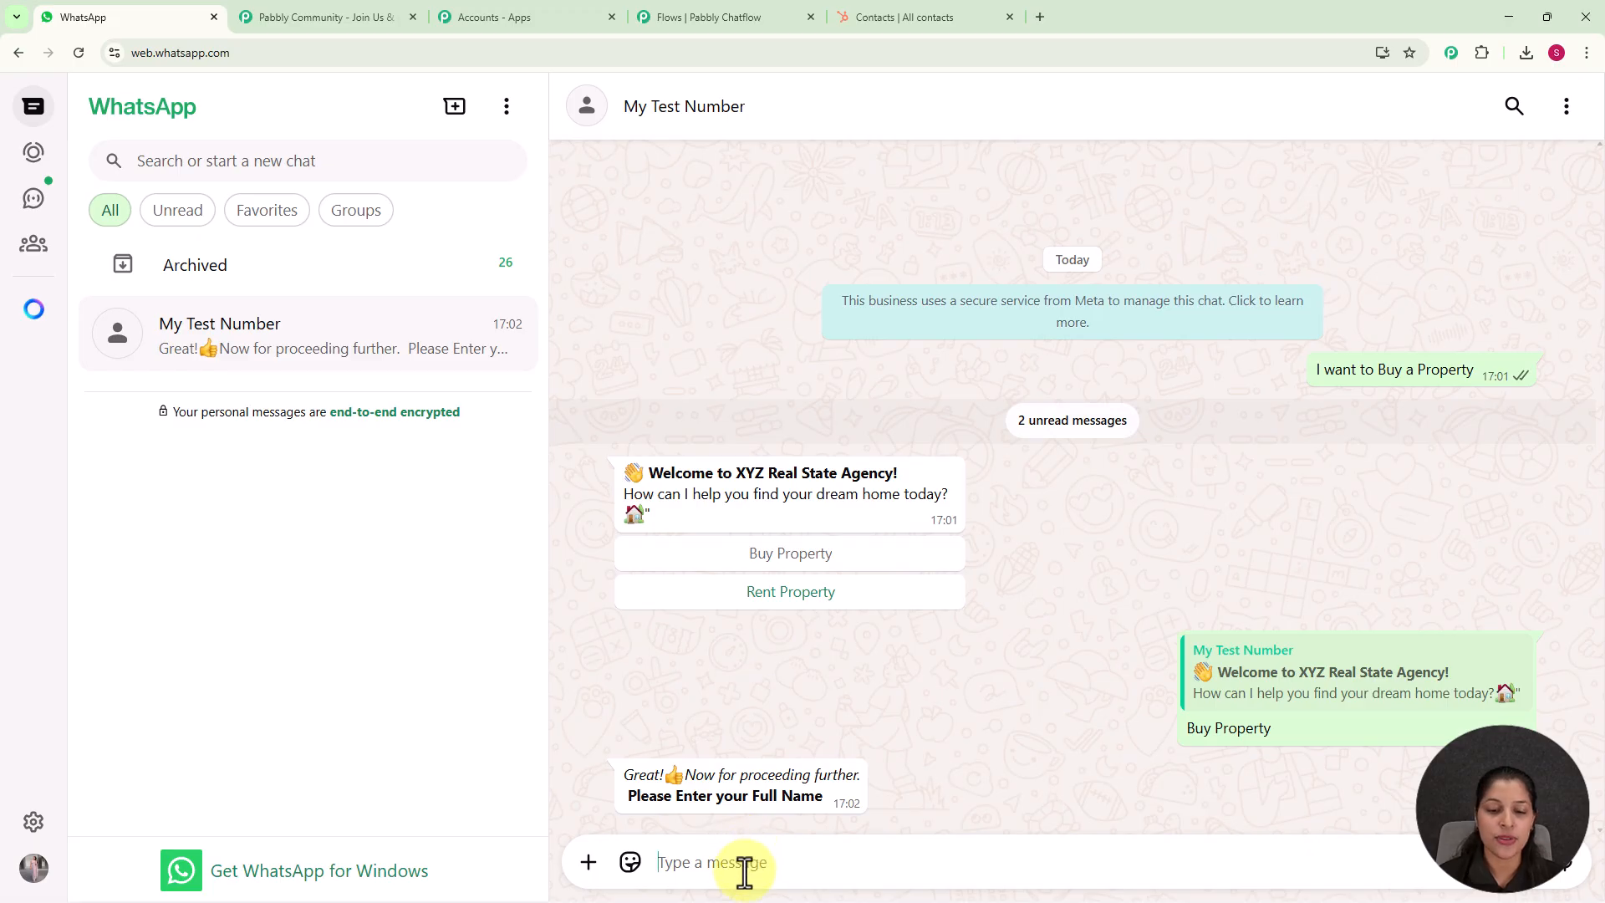
Answer the chatbot's first two questions with the lead's full name and email address
text(Smart Lead)
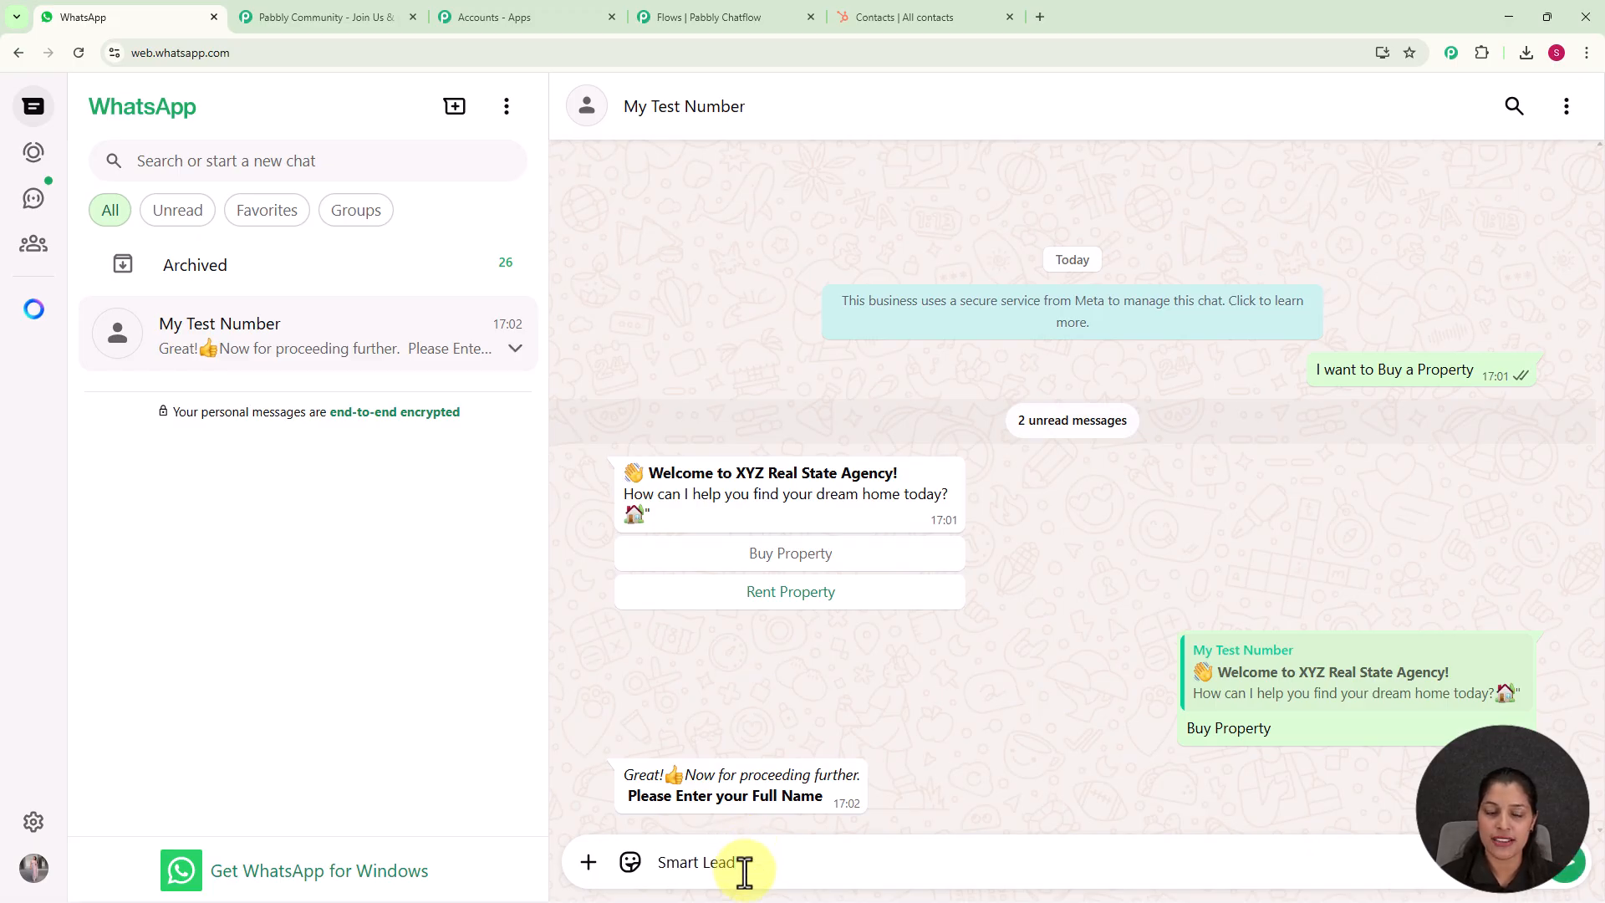
key(Return)
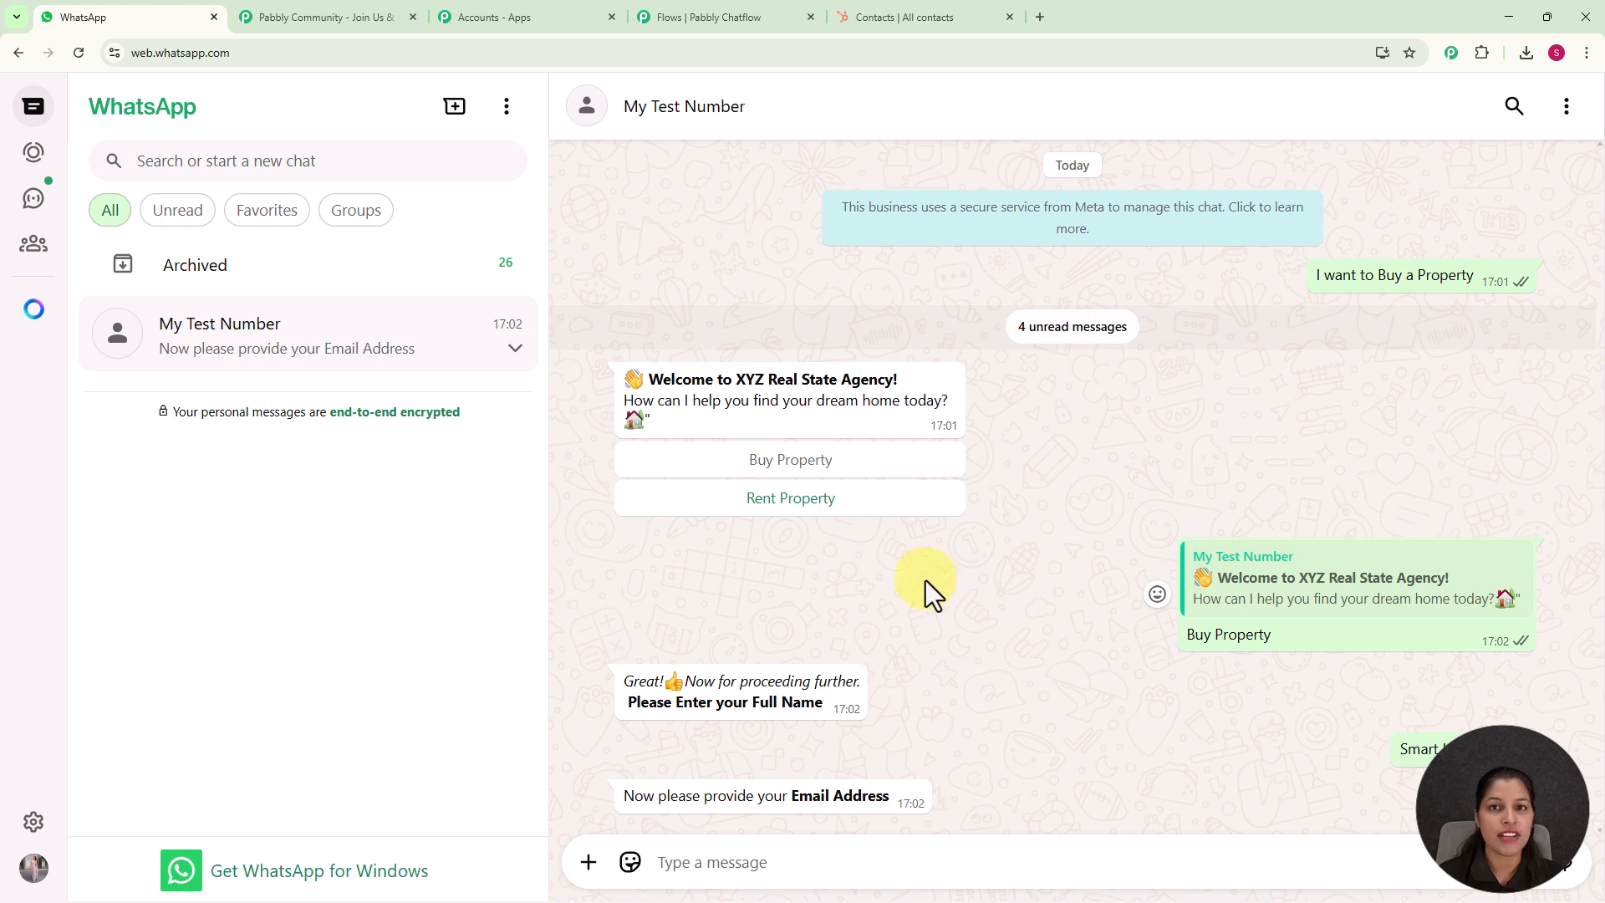
click(806, 863)
key(ctrl+v)
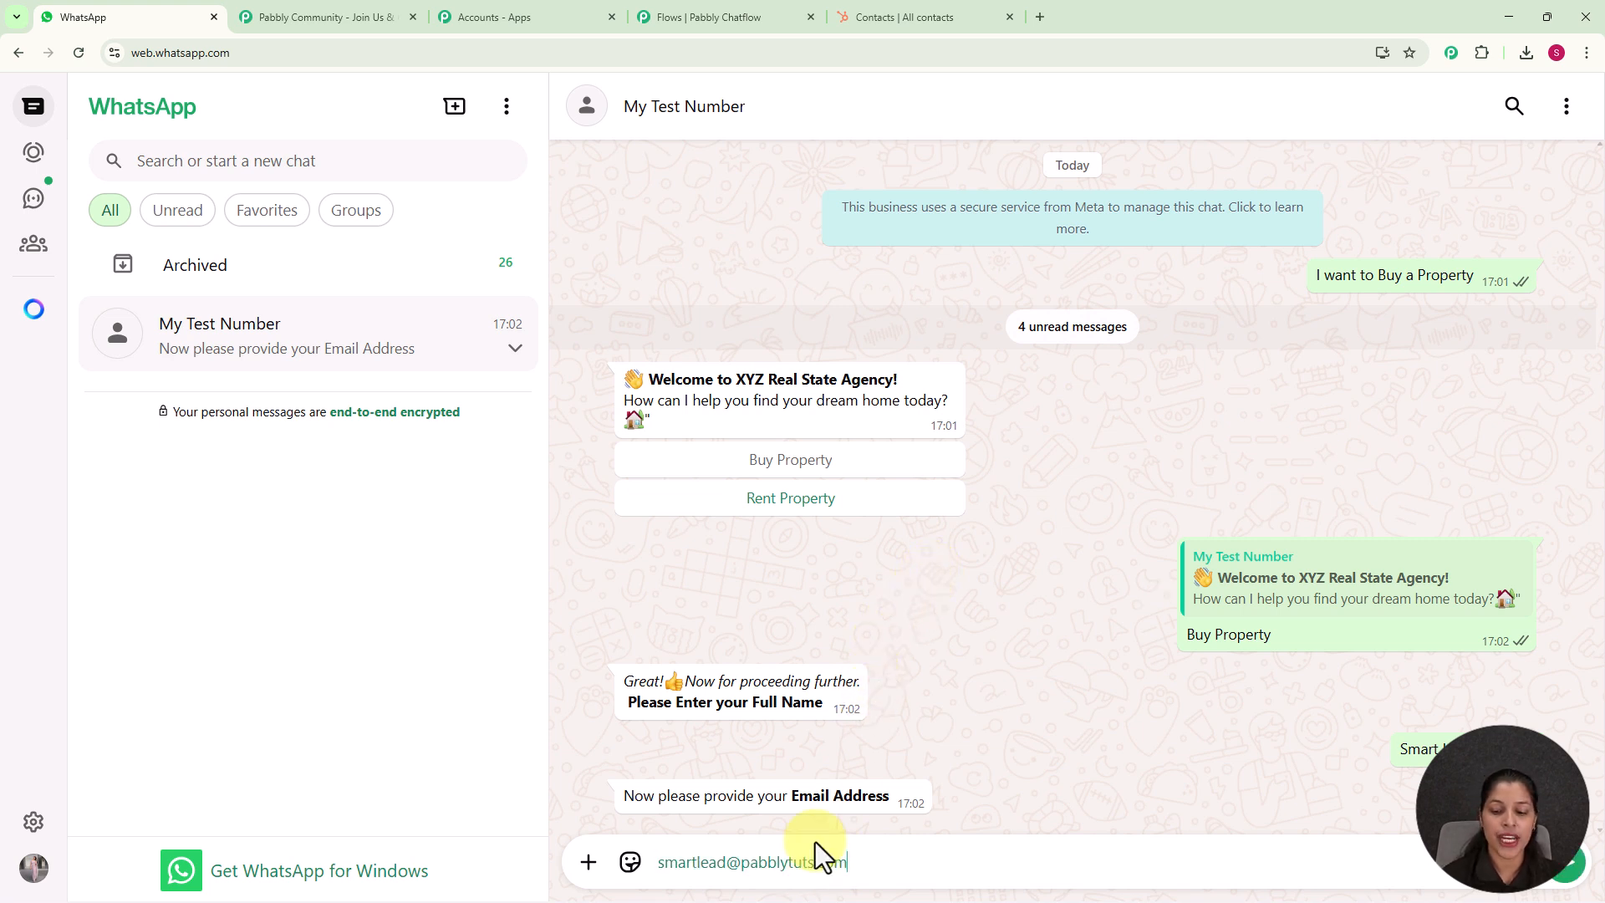
key(Return)
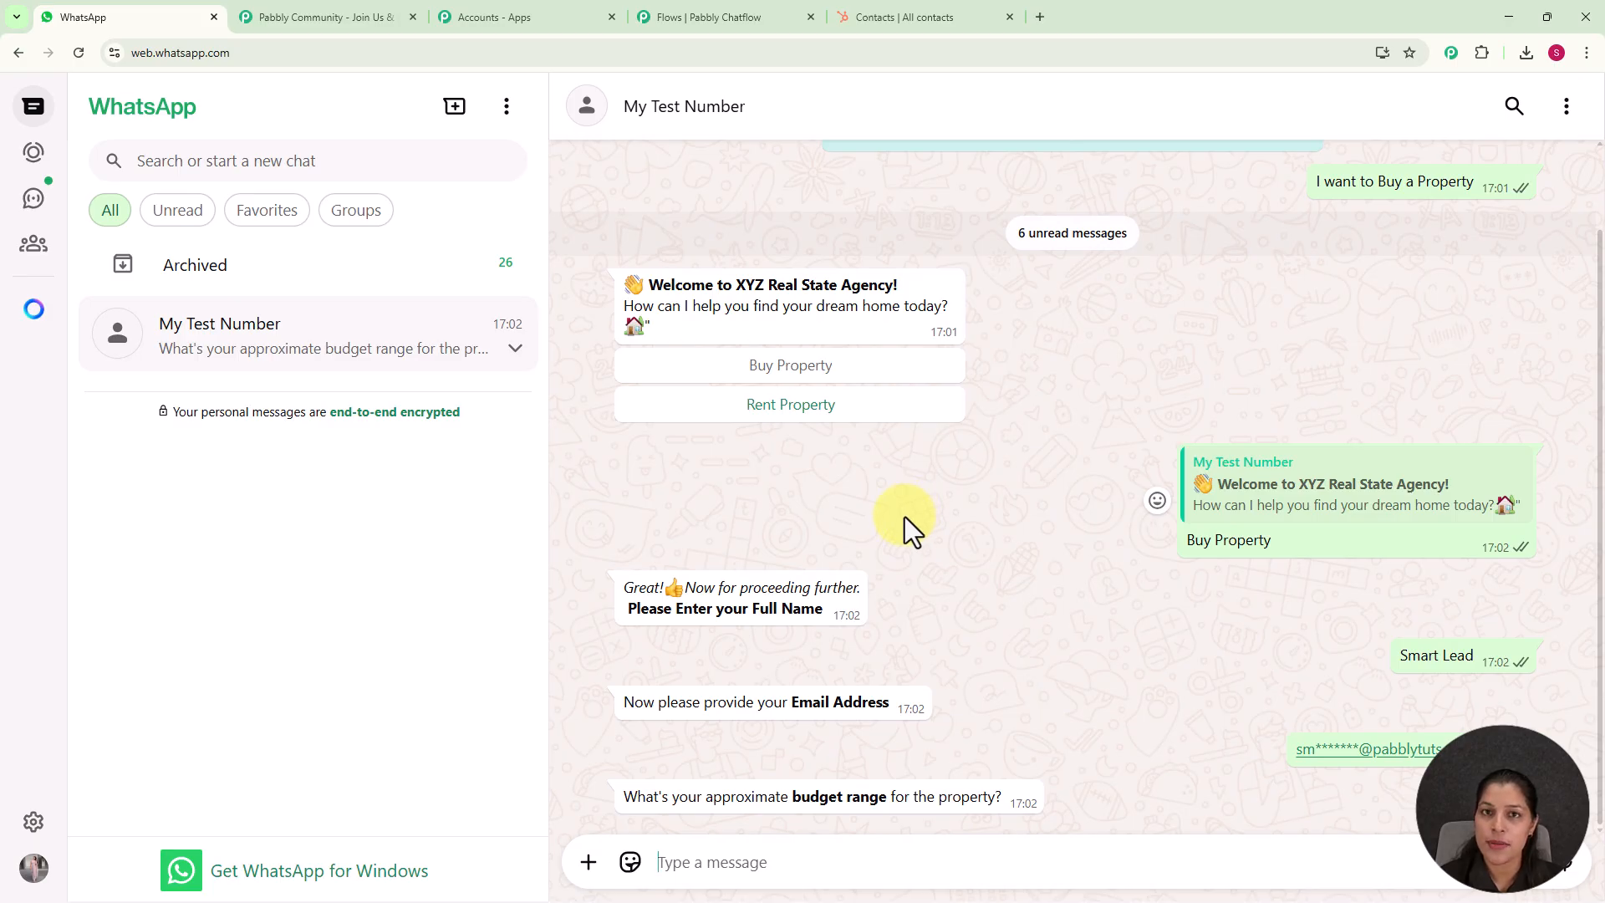
Reply to the chatbot with a budget of ₹90 L and Delhi as the location
text(₹90 L)
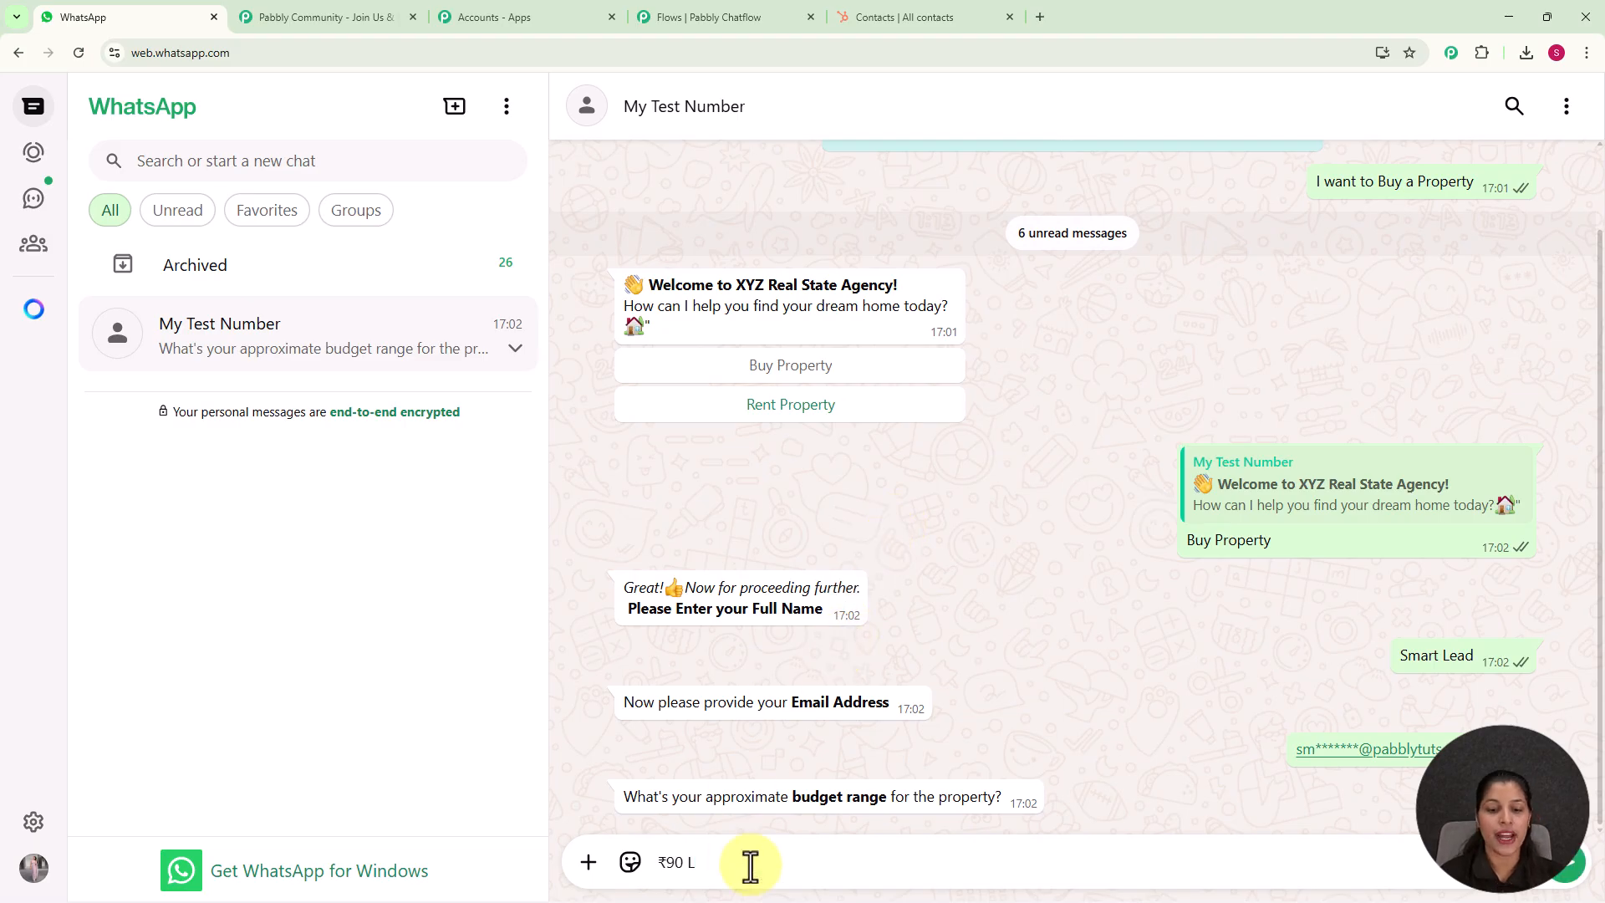
key(Return)
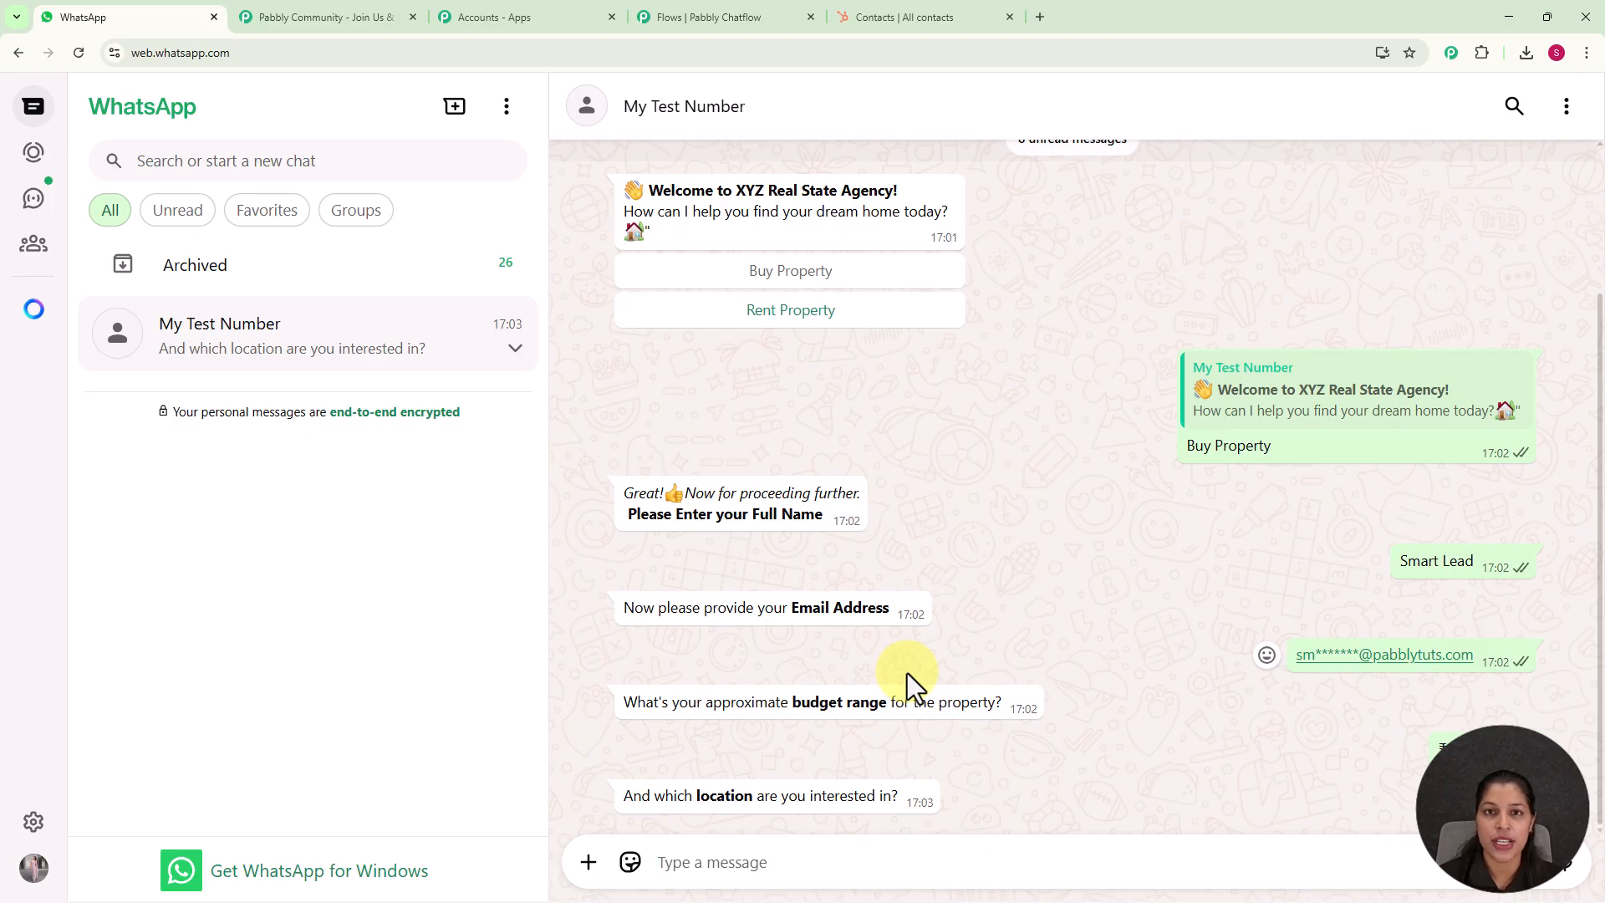
click(773, 868)
text(Delhi)
key(Return)
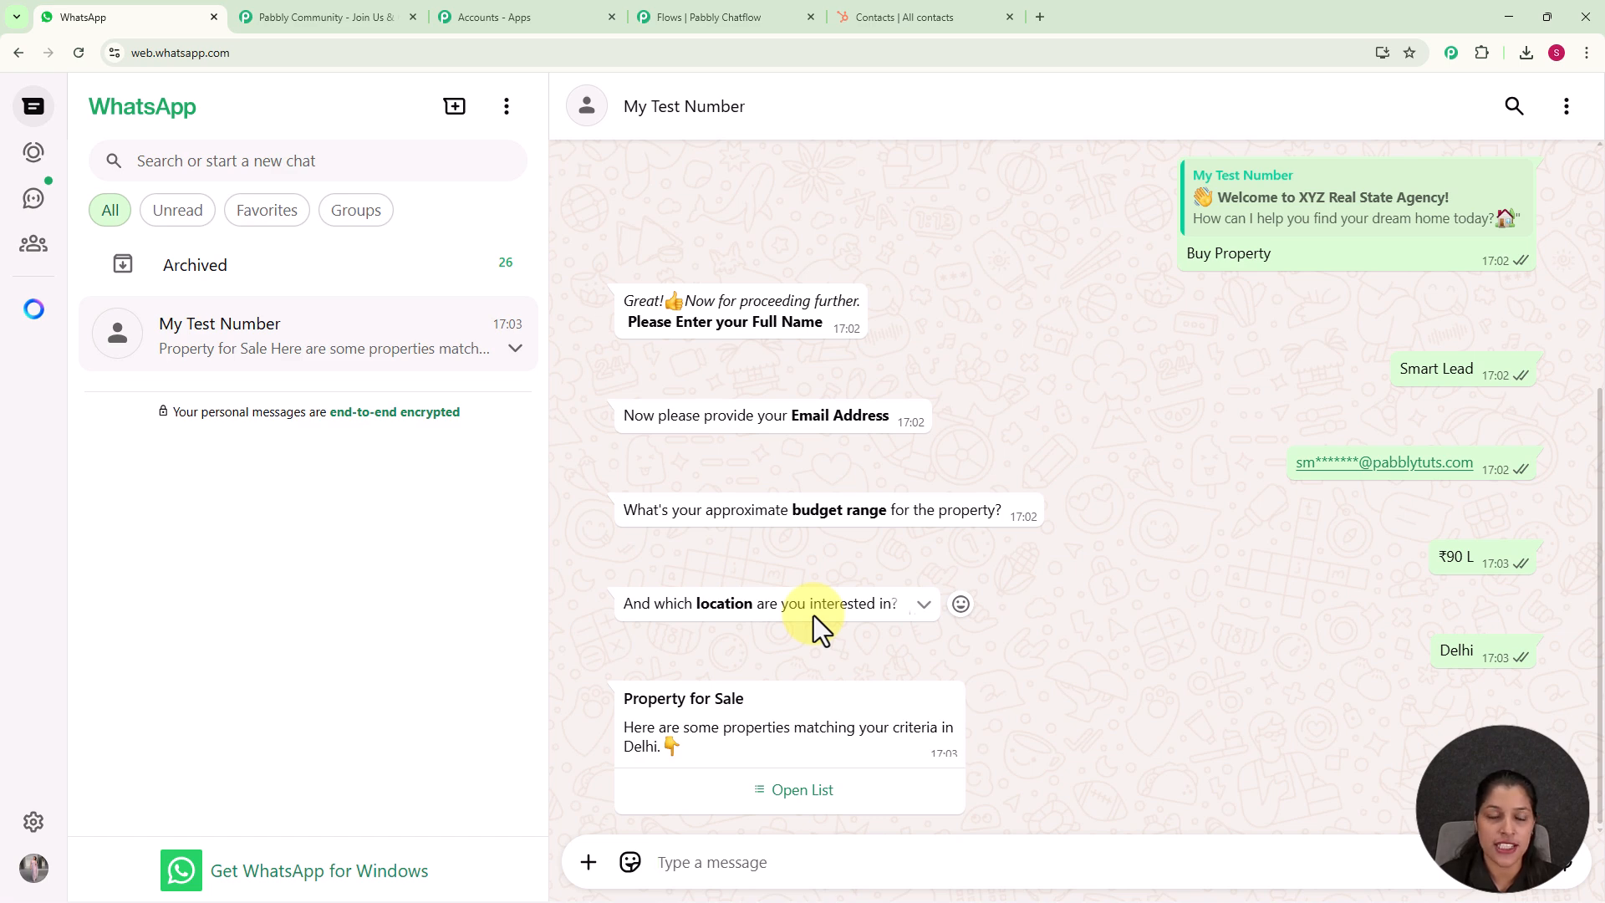
Select Modern Flats from the Property for Sale list and send the choice
click(803, 800)
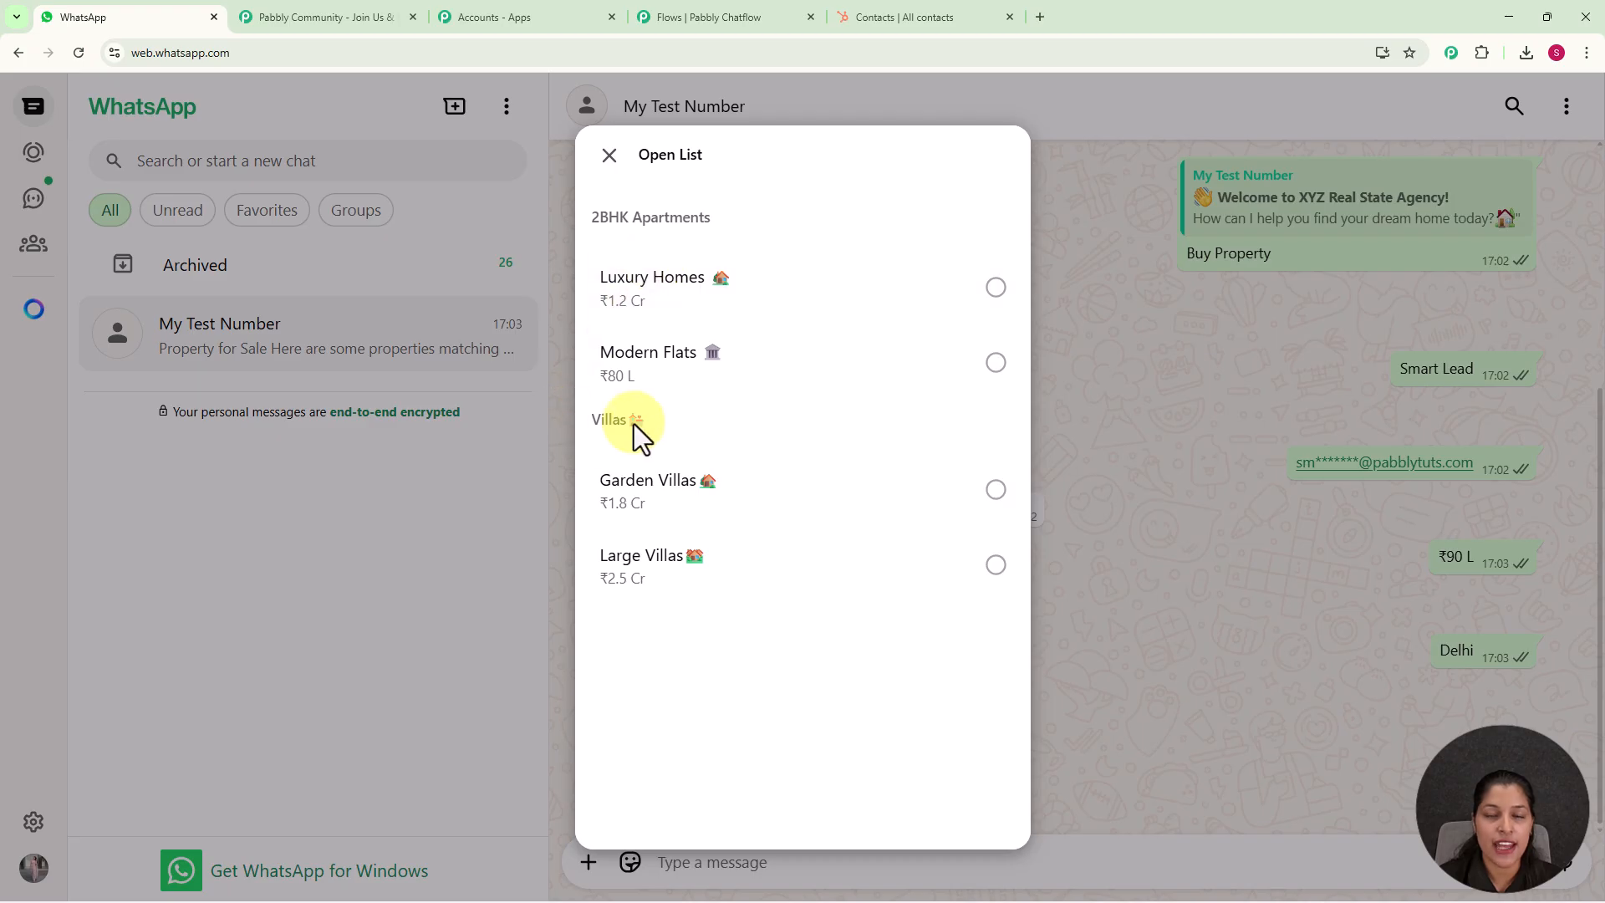
click(794, 378)
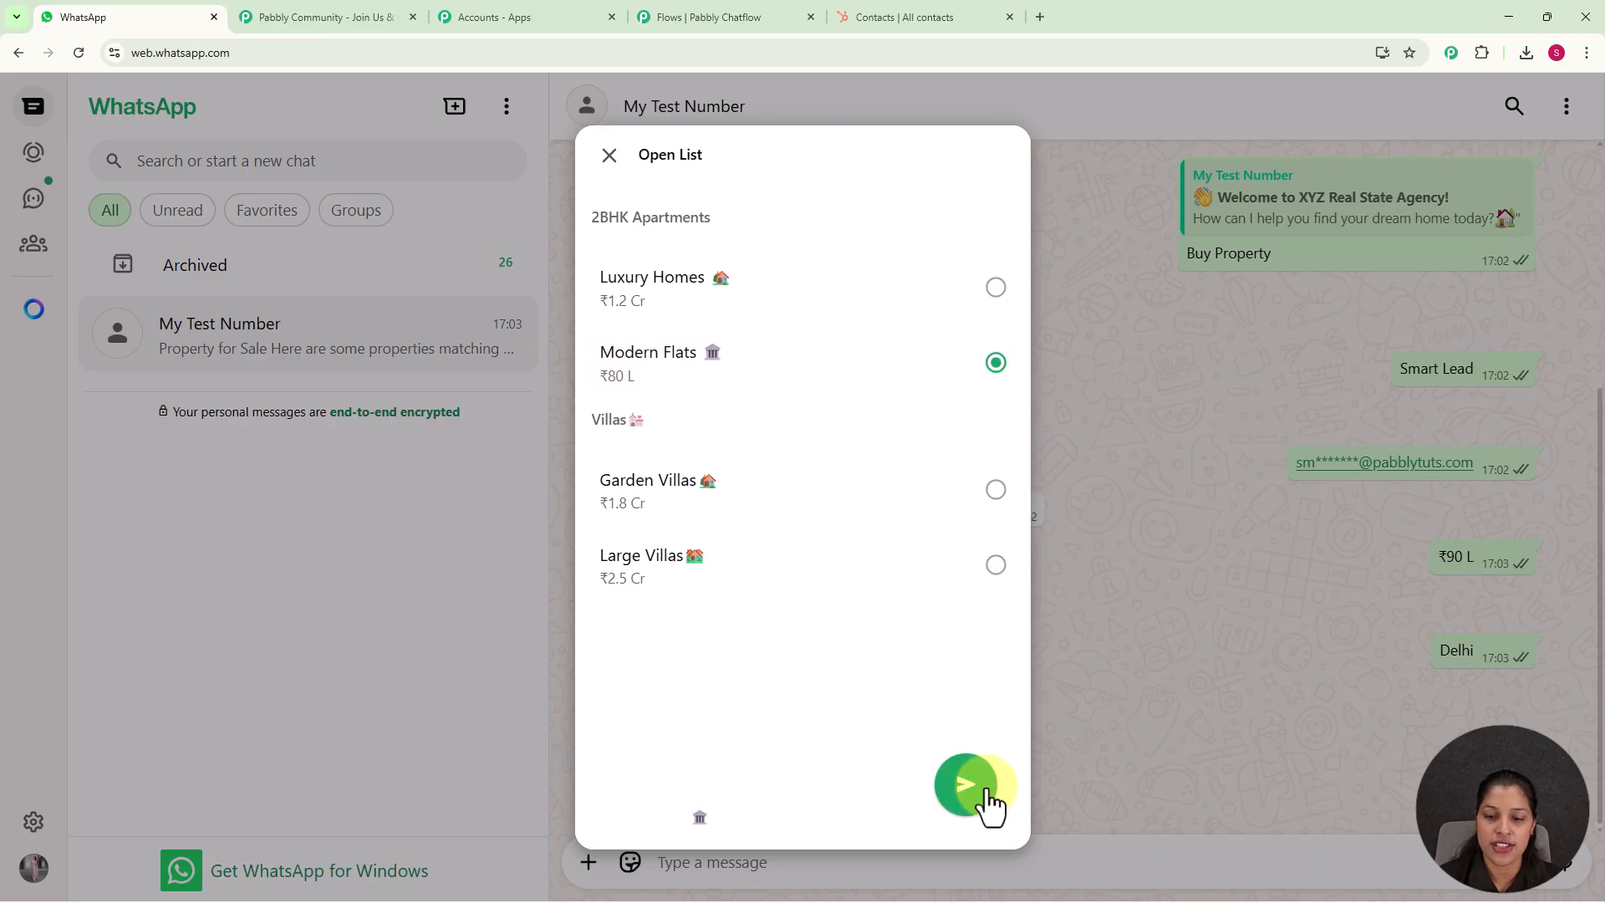
click(978, 794)
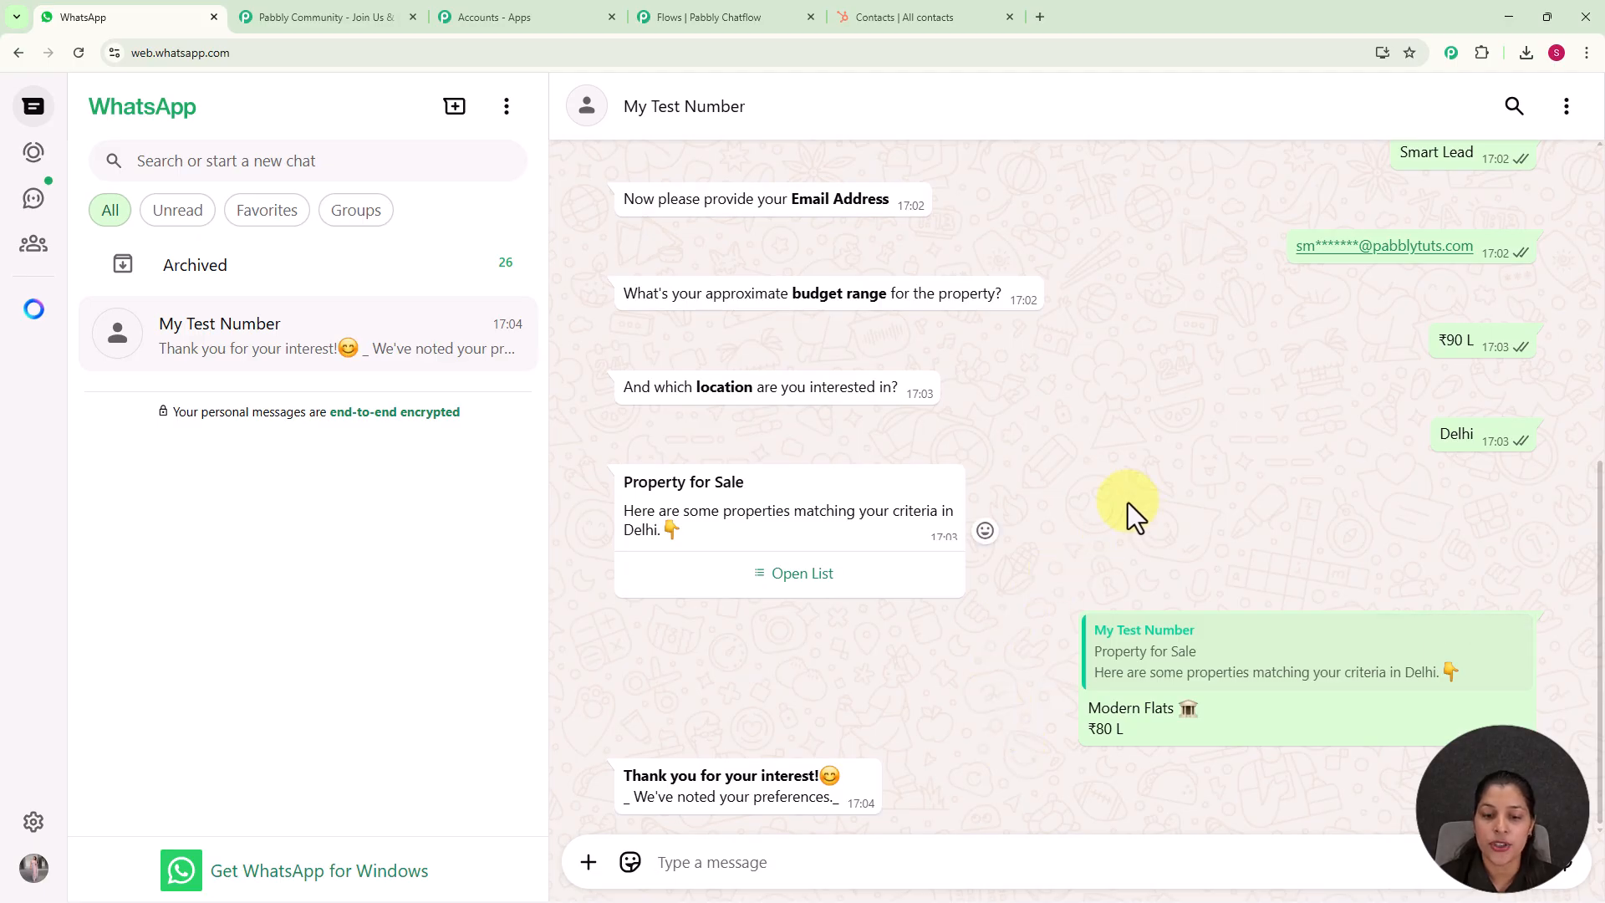
Choose Rent Property in the chatbot's earlier welcome message
scroll(1086, 493, up, 6)
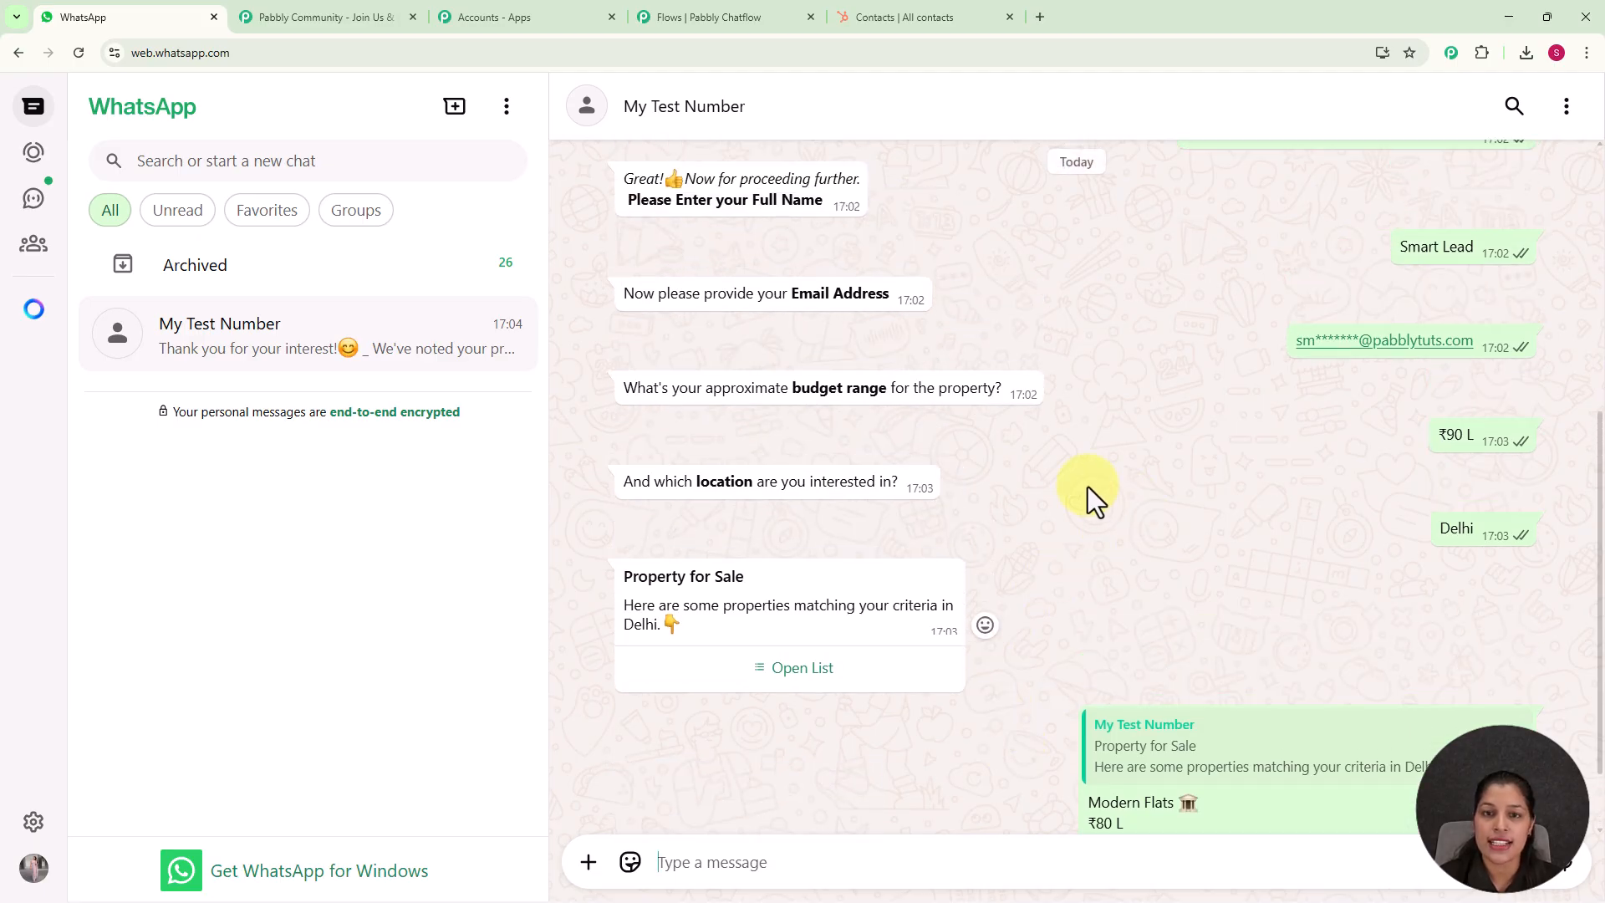
click(833, 416)
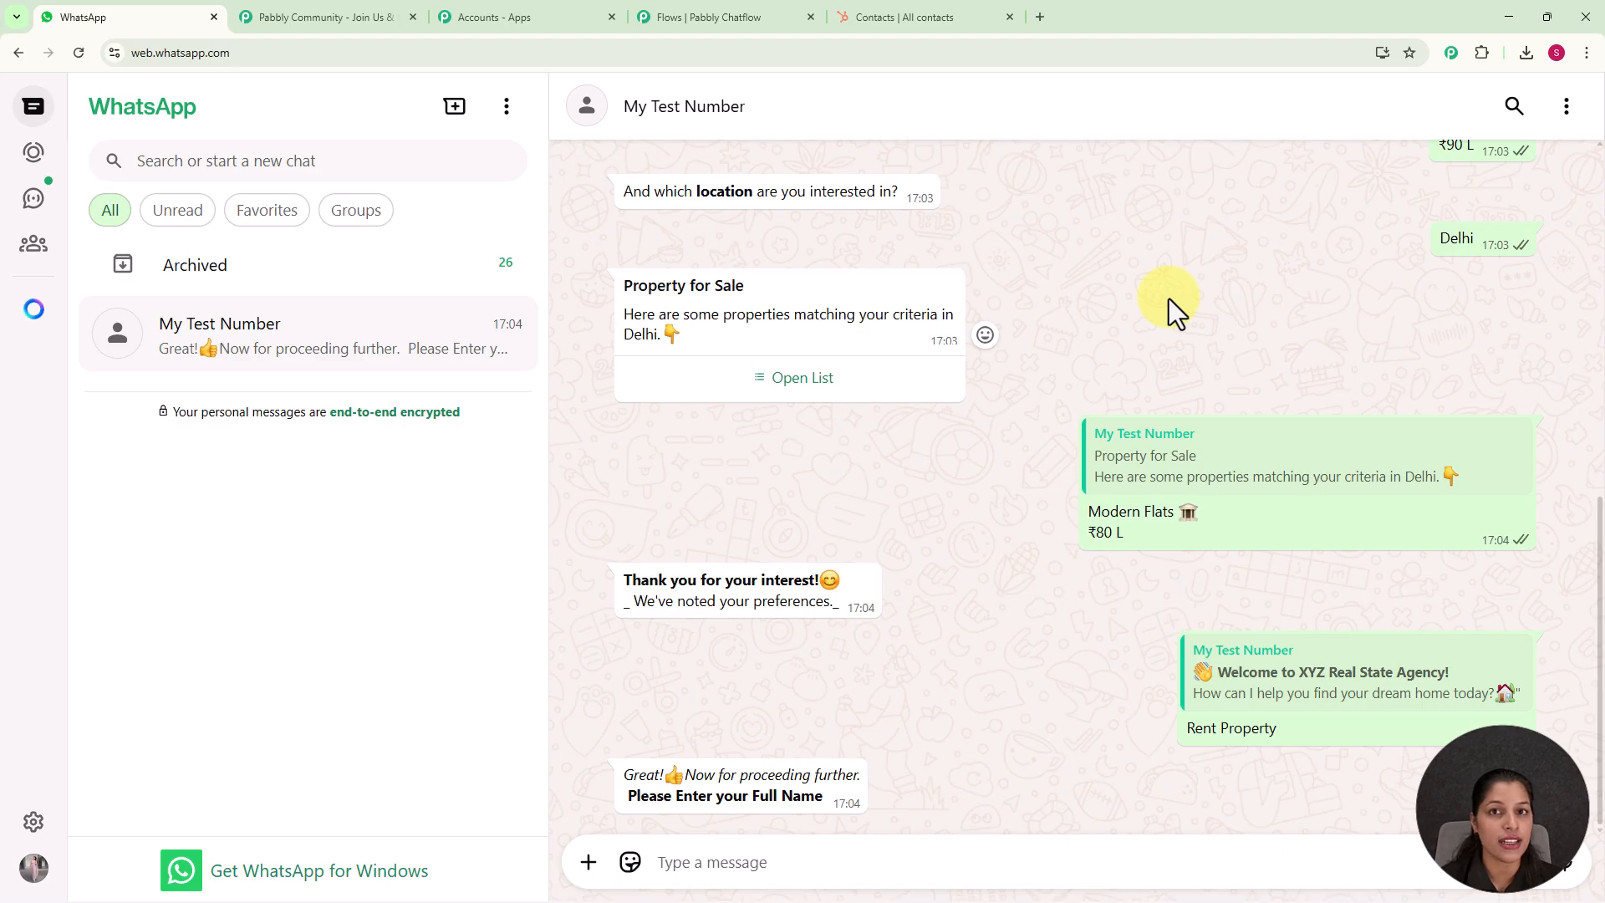
Check the HubSpot contacts list for the collected lead, and return to the Pabbly Chatflow flow
click(884, 16)
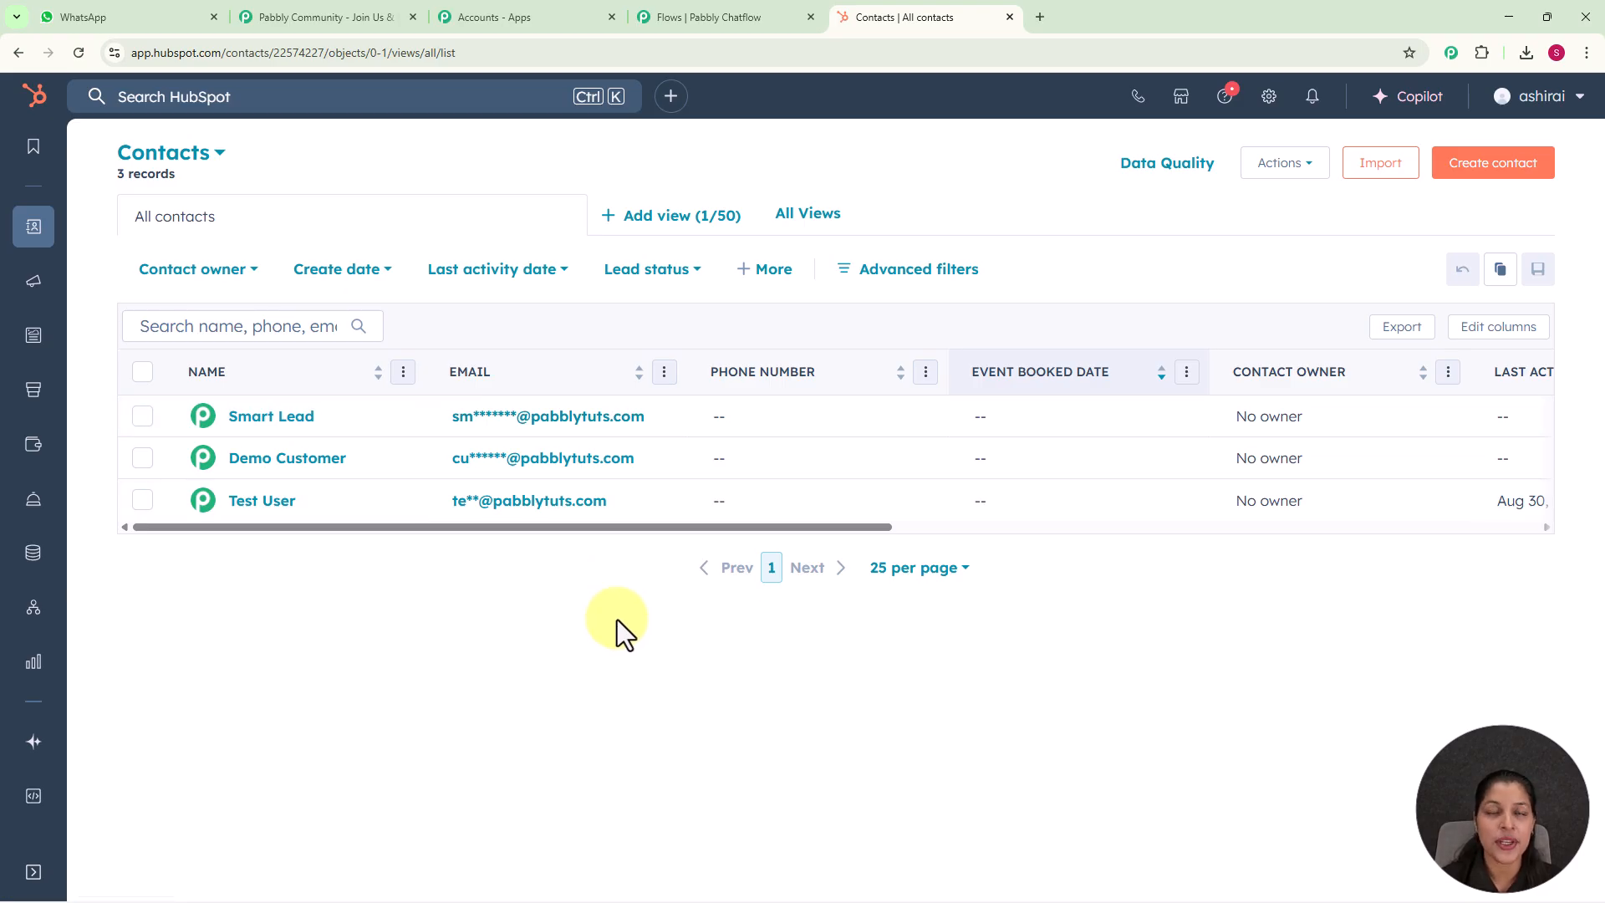
click(719, 17)
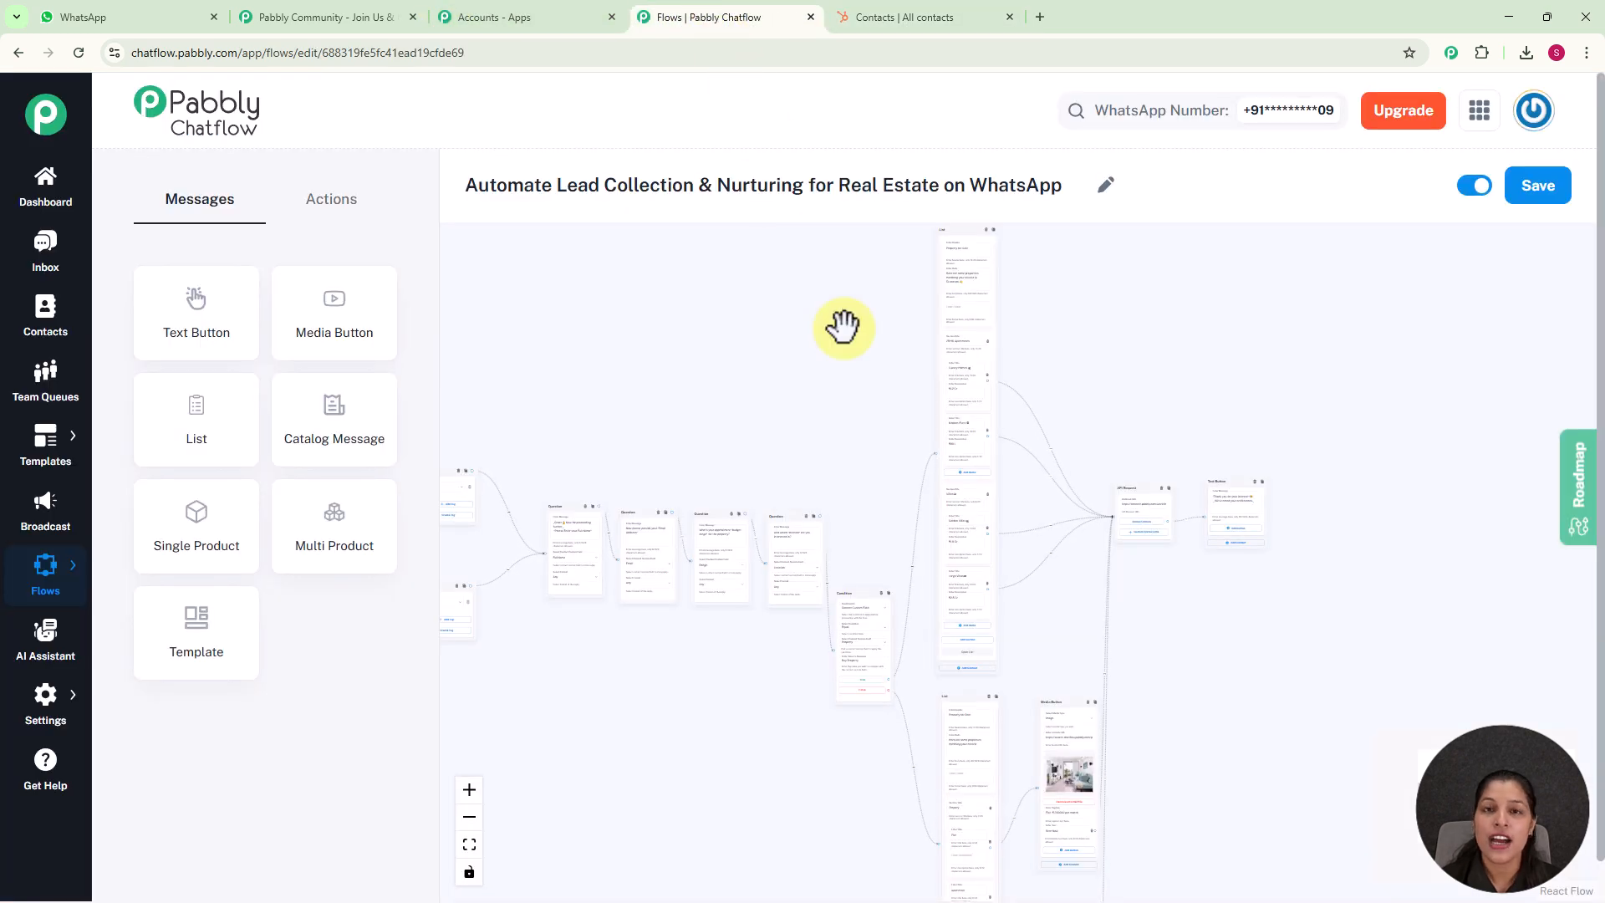
Open the pabbly.com/chatflow website in a new browser tab
click(1041, 17)
click(930, 40)
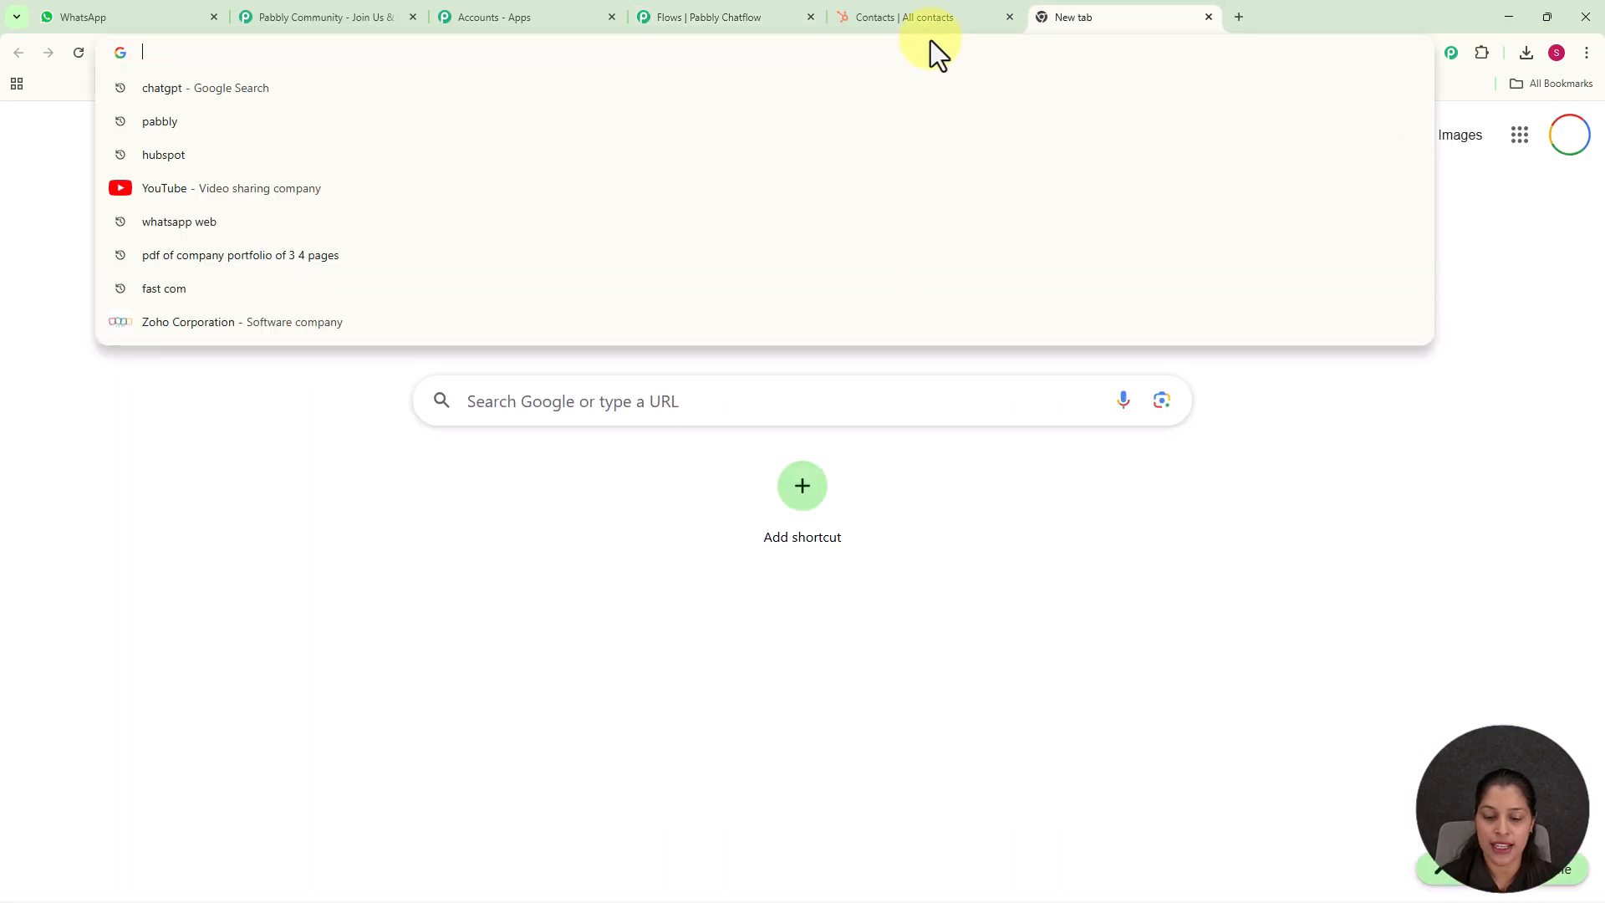
text(pabbly.com/chatflow)
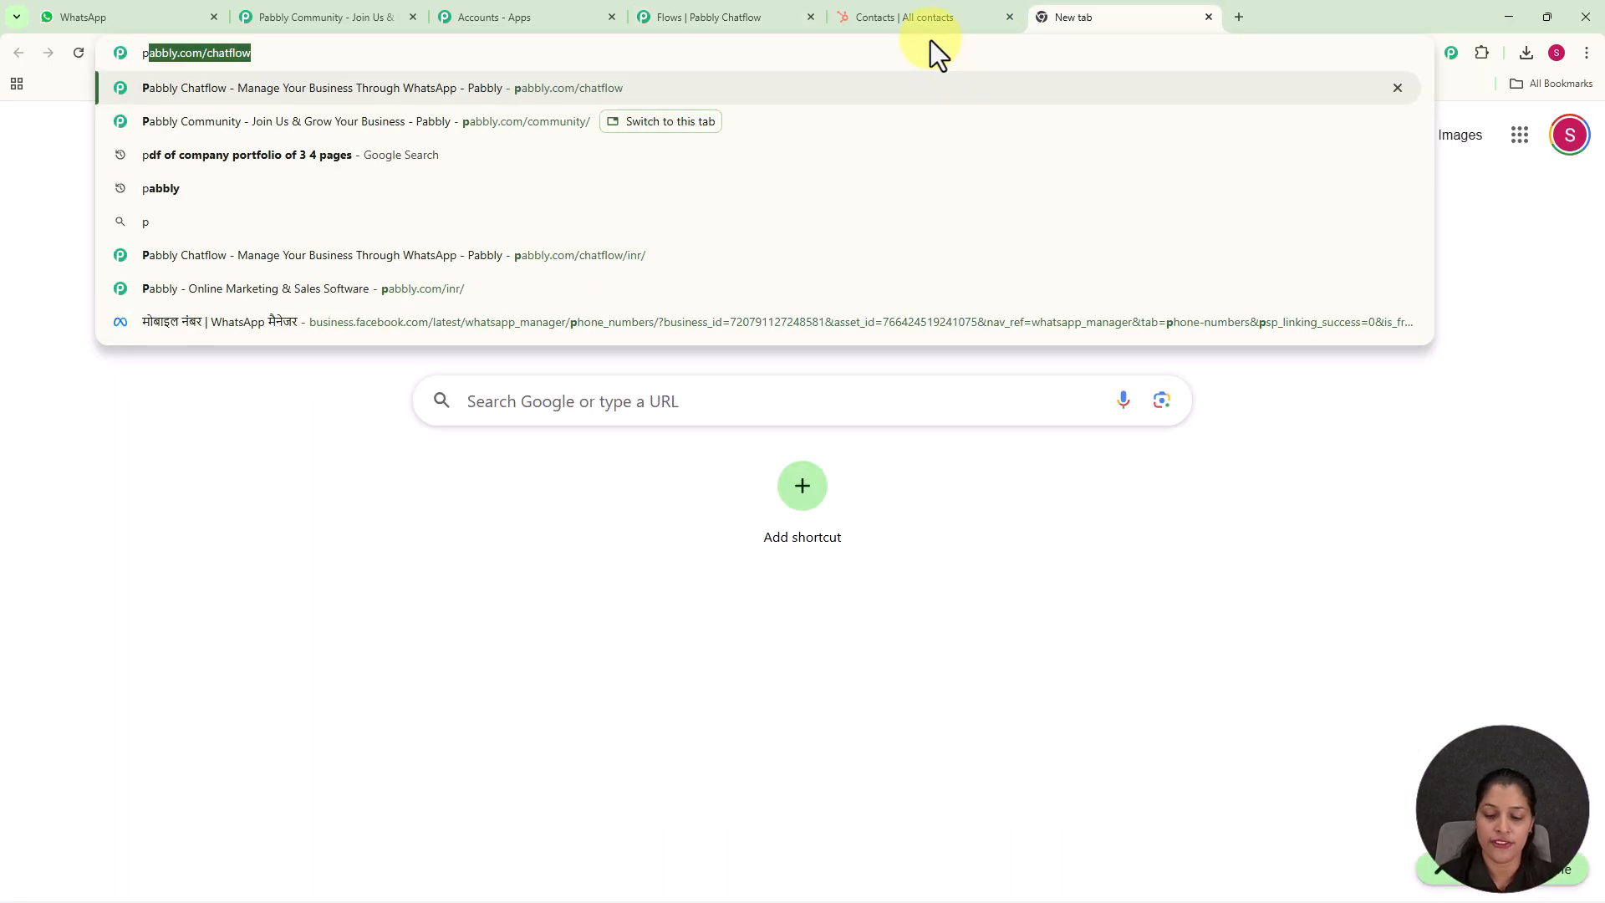
key(Return)
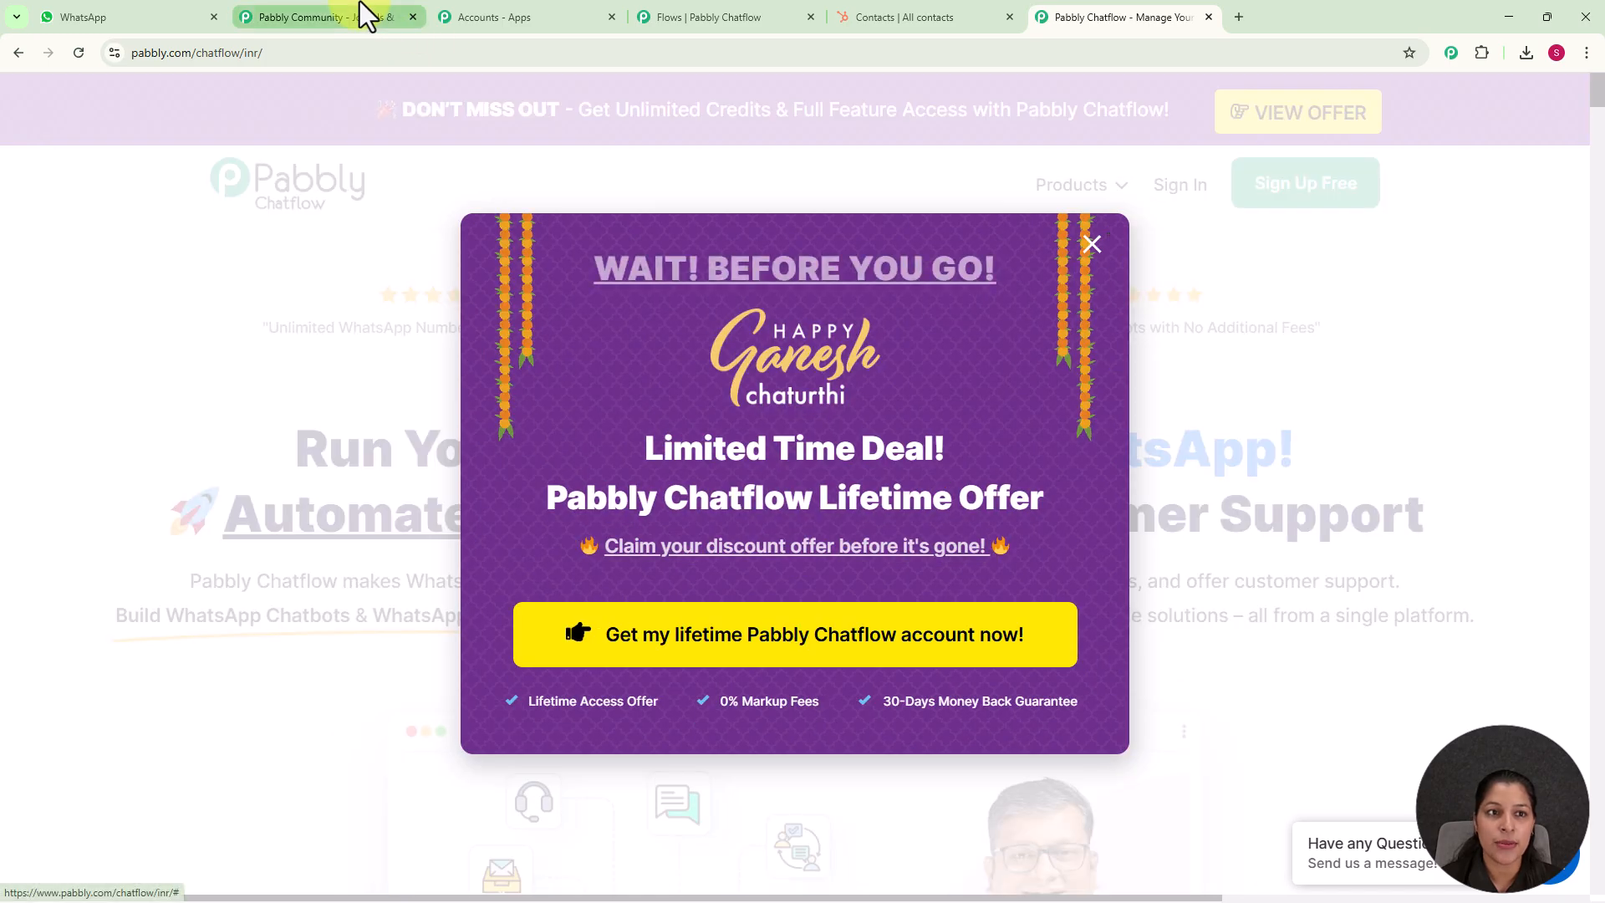
Look through the Pabbly Community page, including its benefits, reasons to join and video tutorials
click(361, 5)
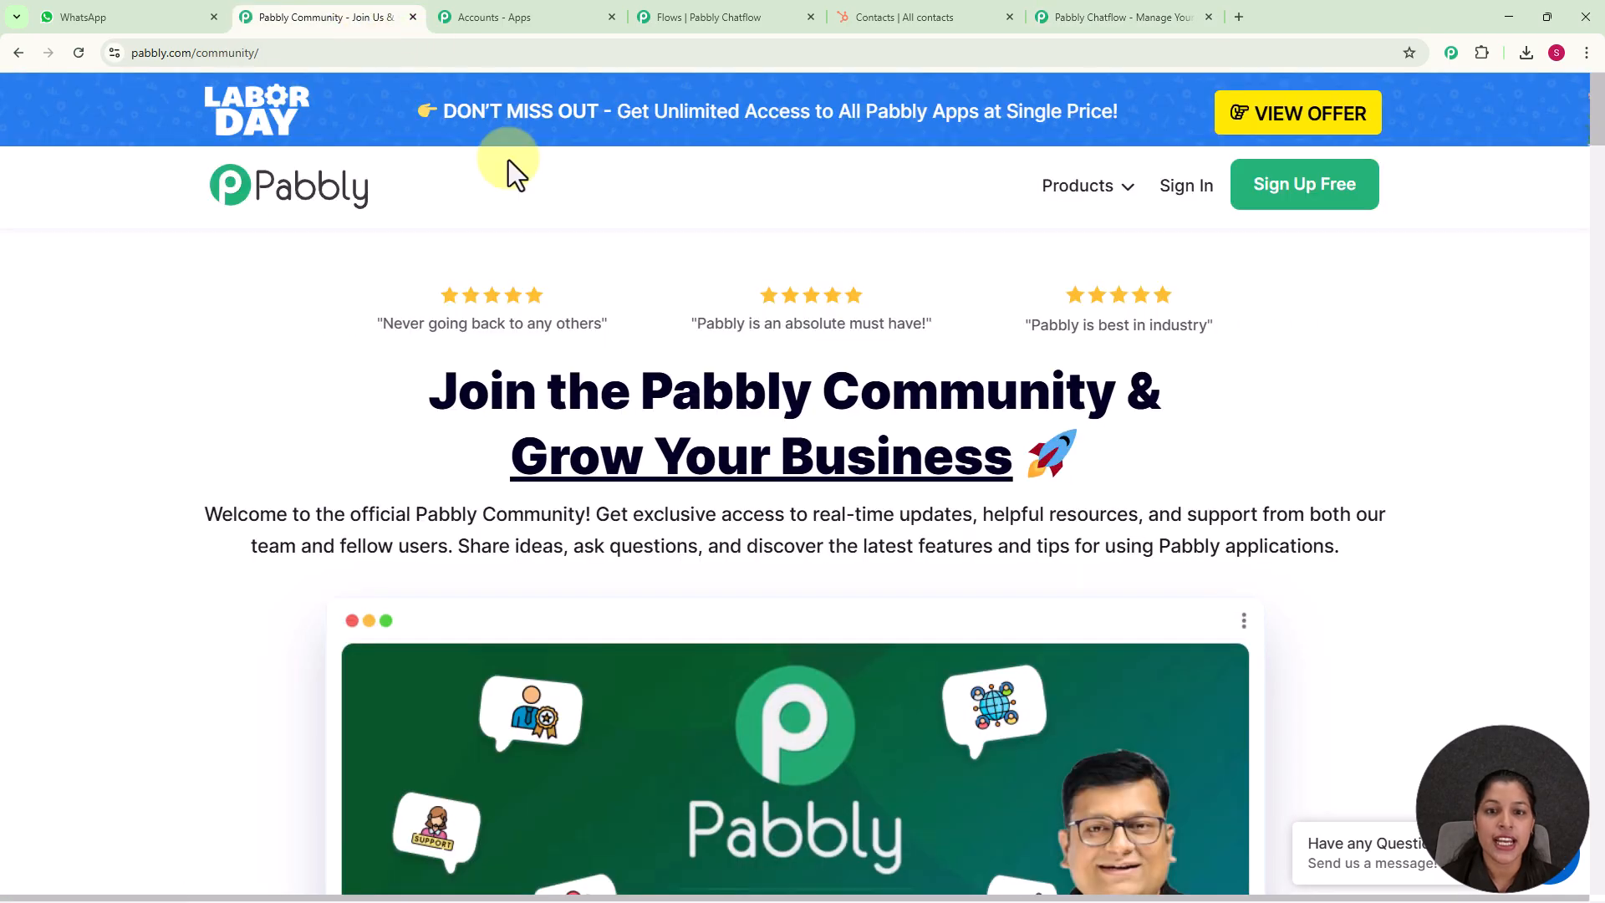
scroll(814, 358, down, 1)
scroll(814, 358, down, 4)
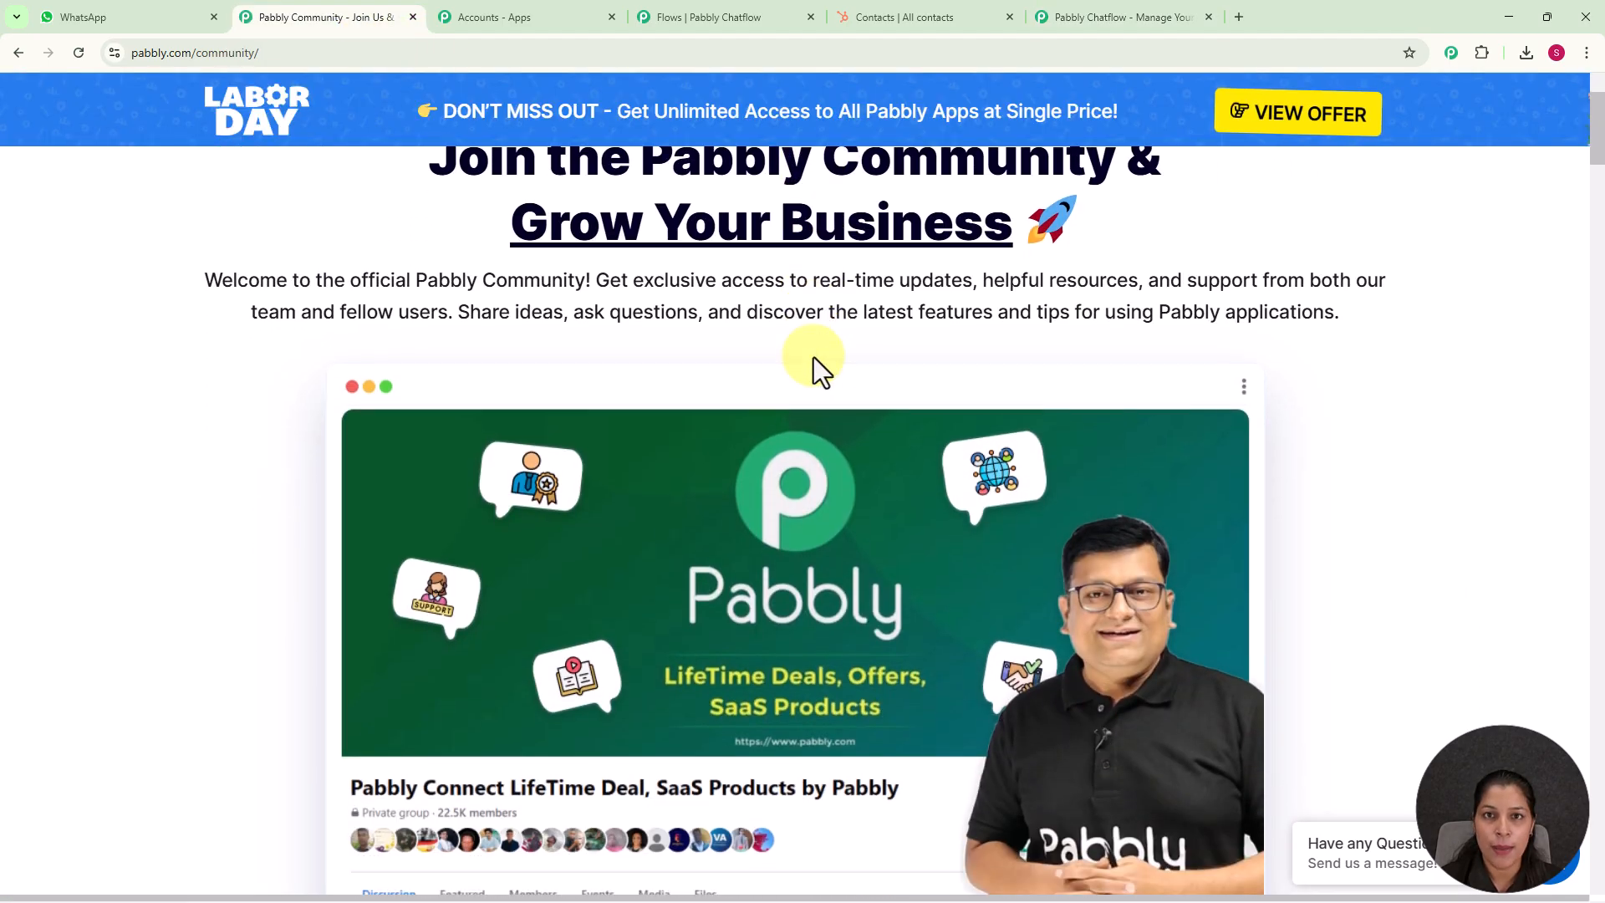
scroll(814, 358, down, 6)
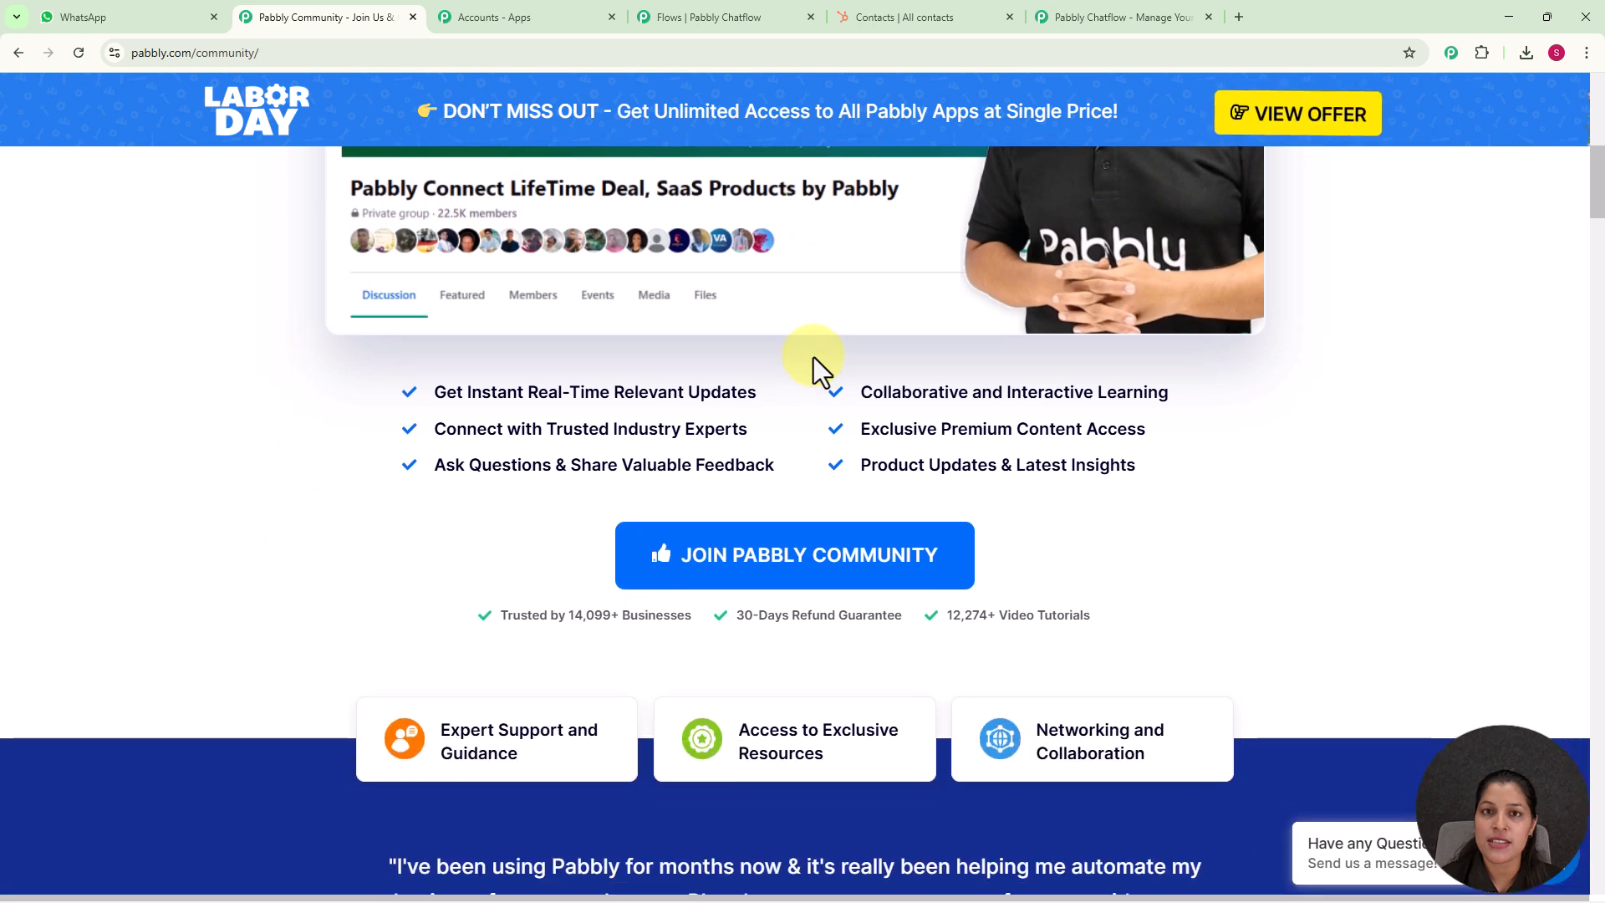
scroll(813, 355, down, 3)
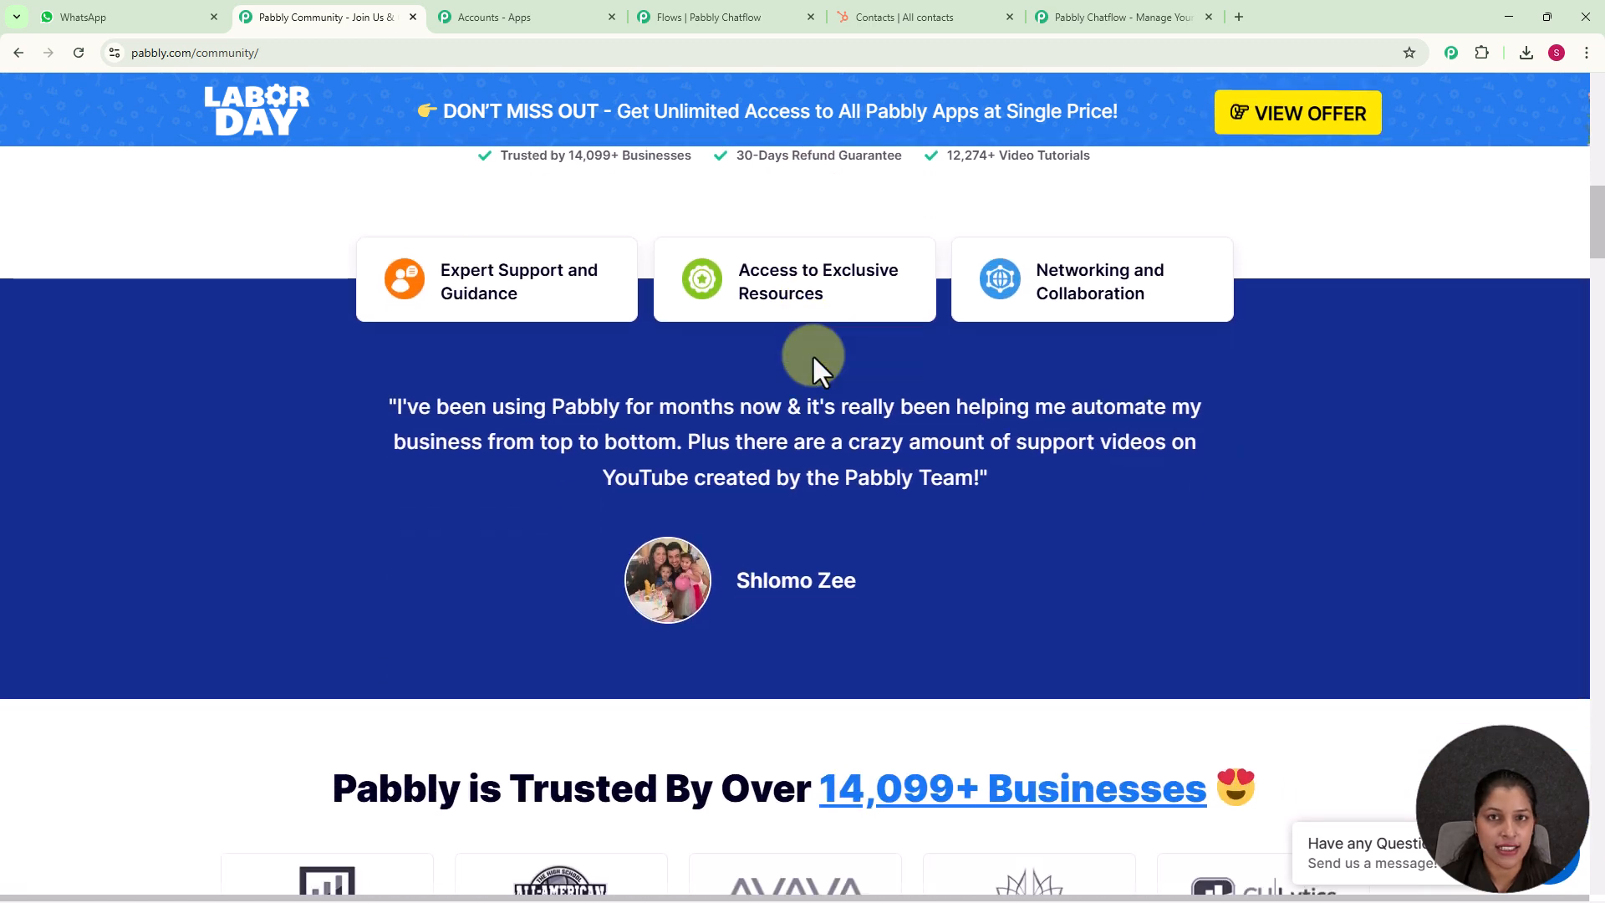
scroll(812, 355, down, 1)
scroll(813, 355, down, 6)
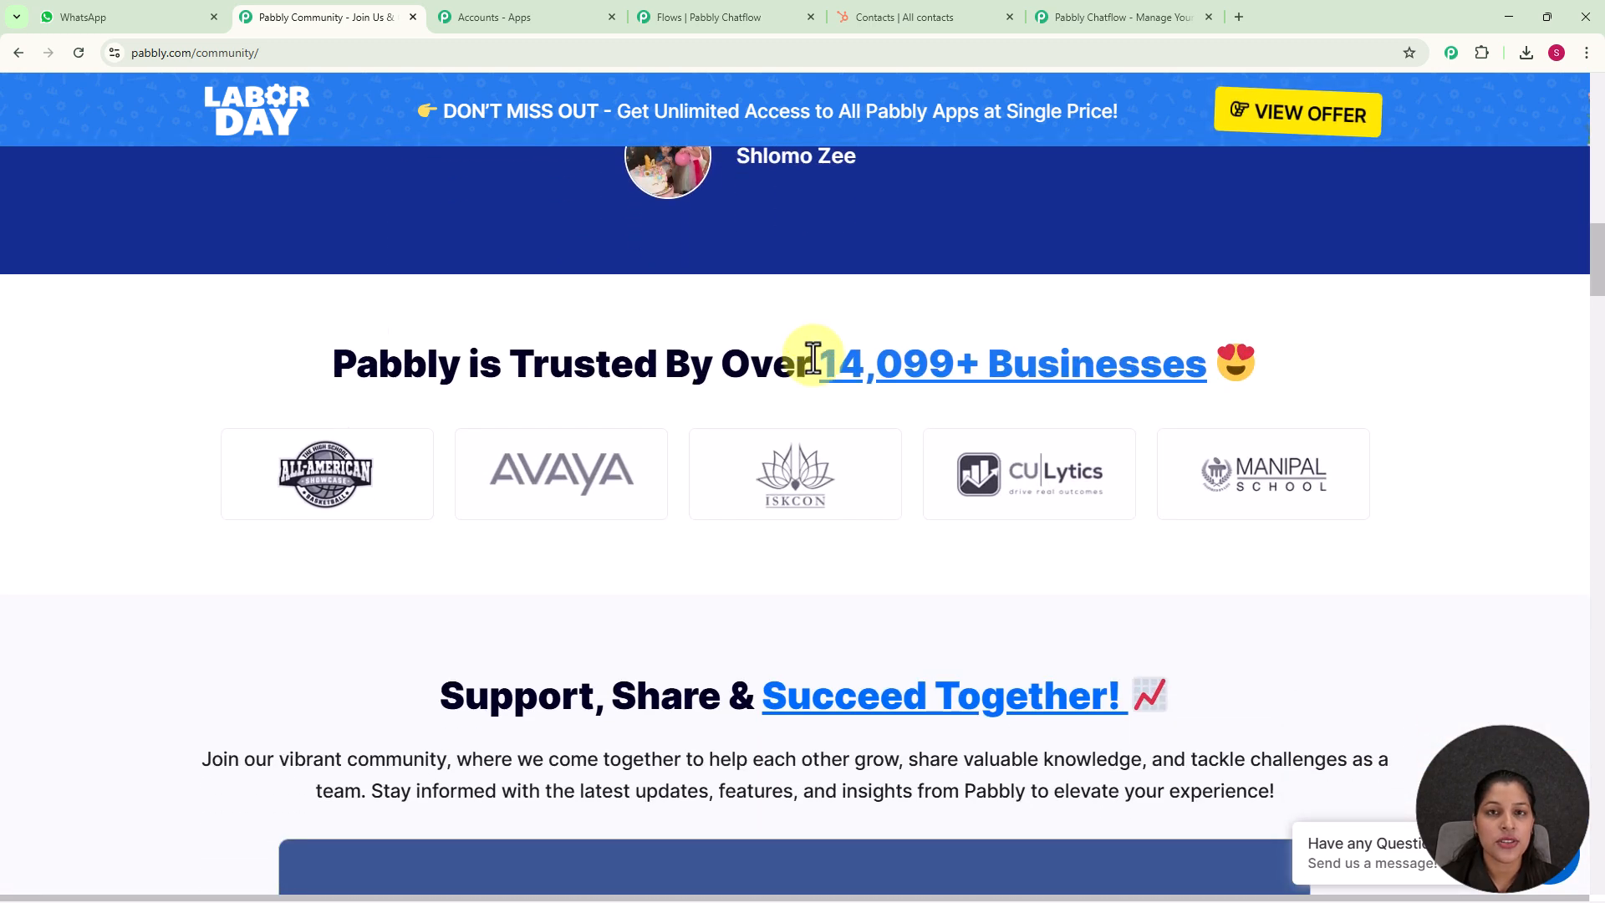
scroll(814, 358, down, 8)
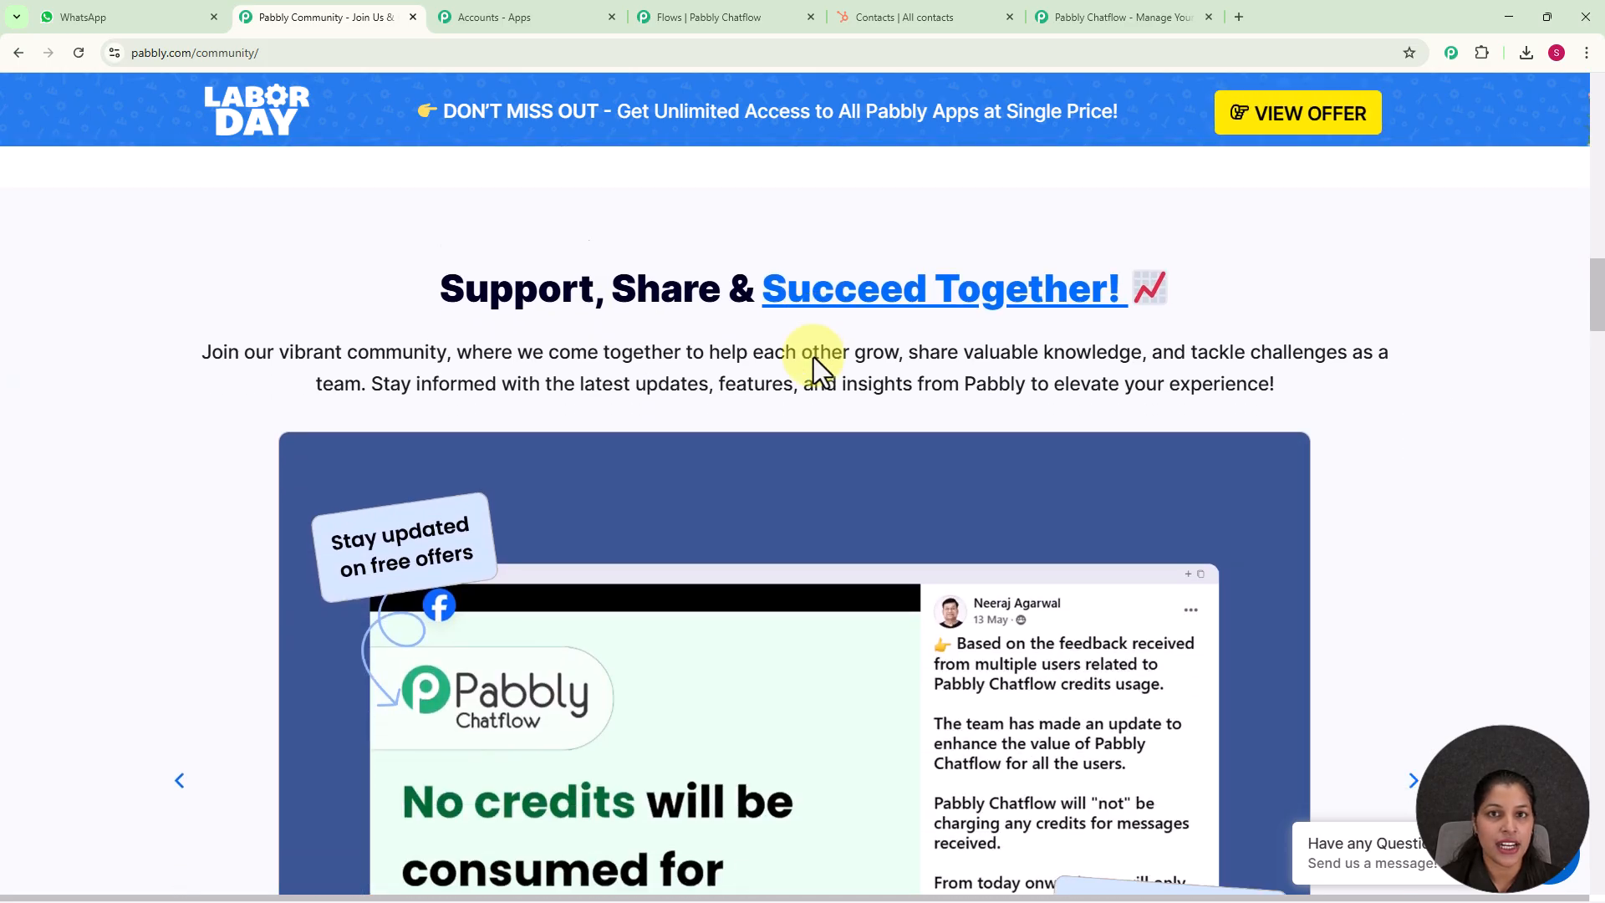
scroll(813, 355, down, 6)
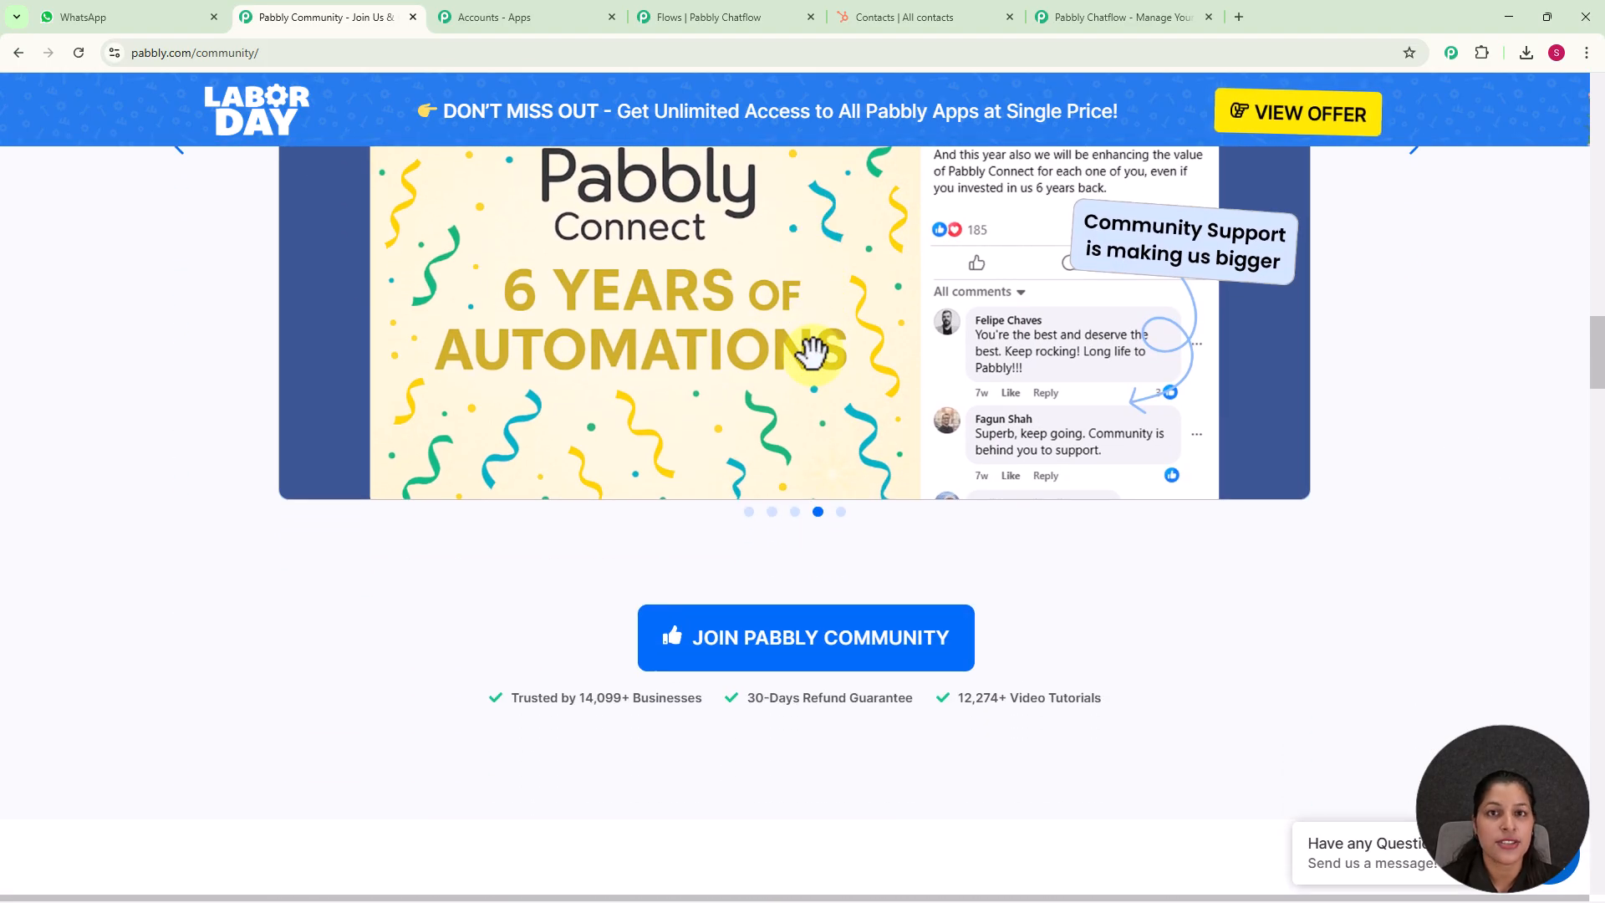
scroll(814, 358, down, 4)
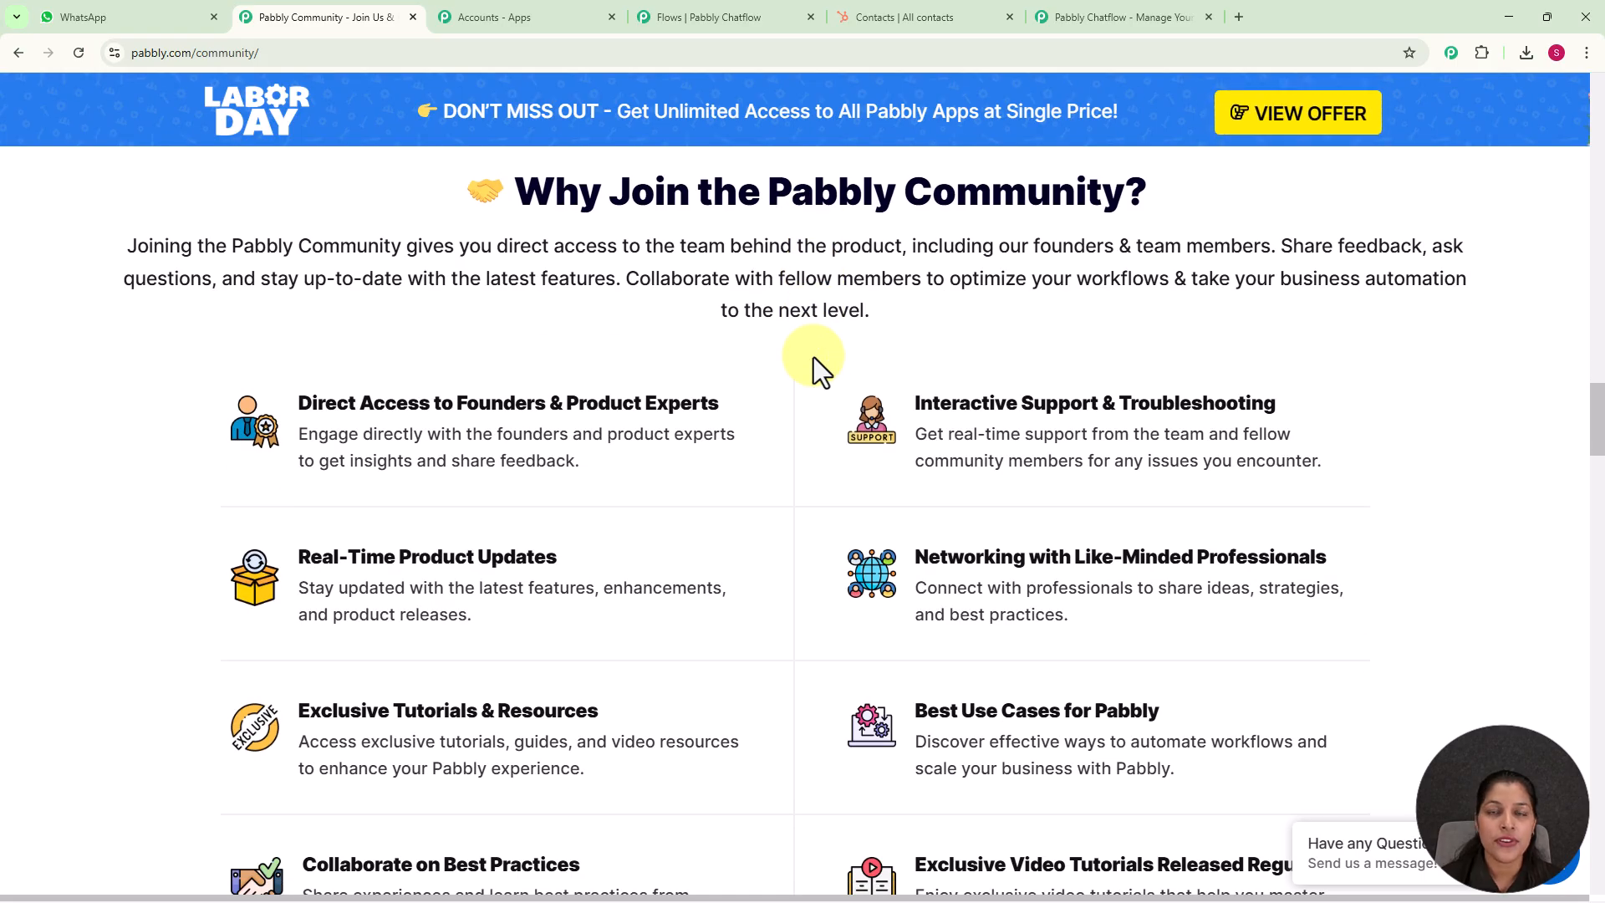
scroll(814, 358, down, 6)
scroll(814, 358, down, 10)
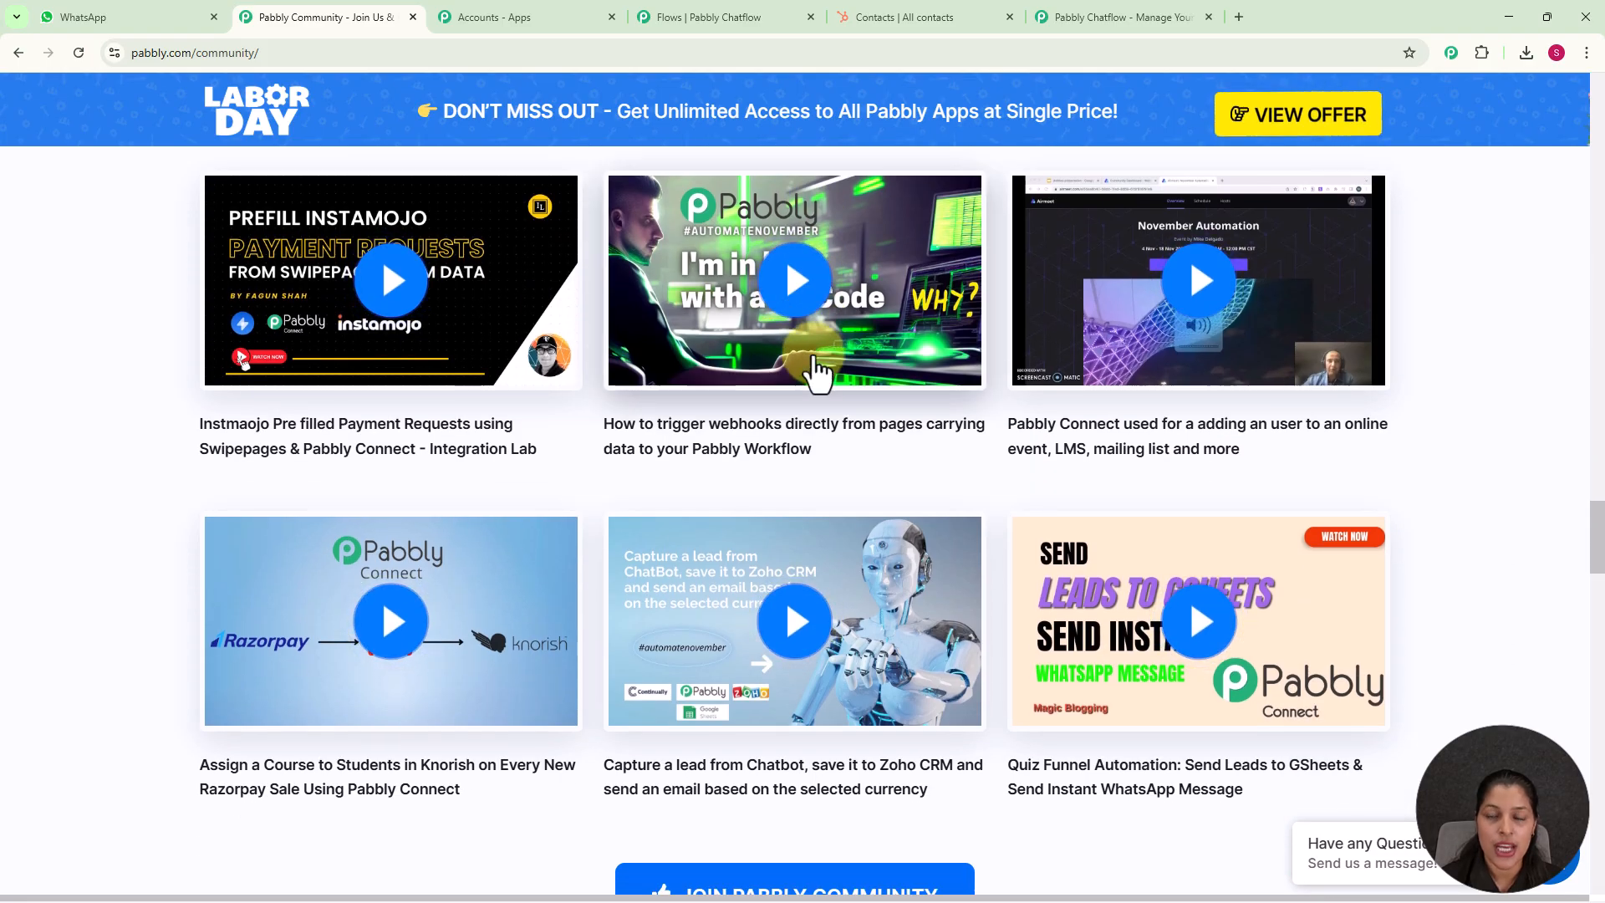
Return to the Pabbly Chatflow website, dismiss the lifetime offer pop-up, and sign in to the Pabbly account
click(1063, 18)
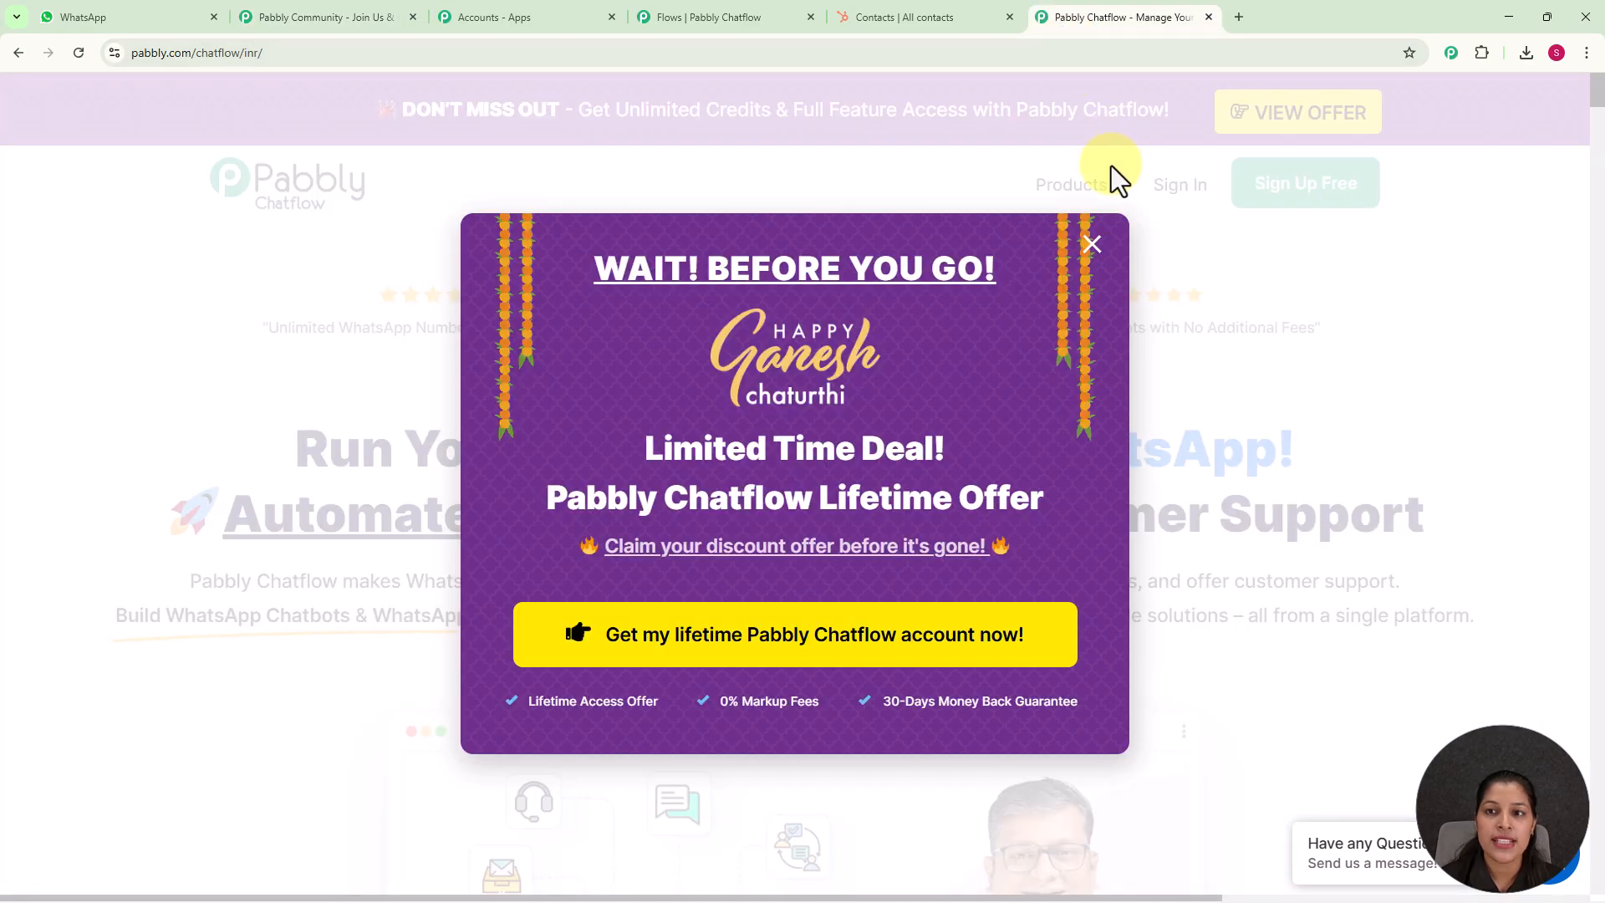
click(1089, 247)
click(1182, 190)
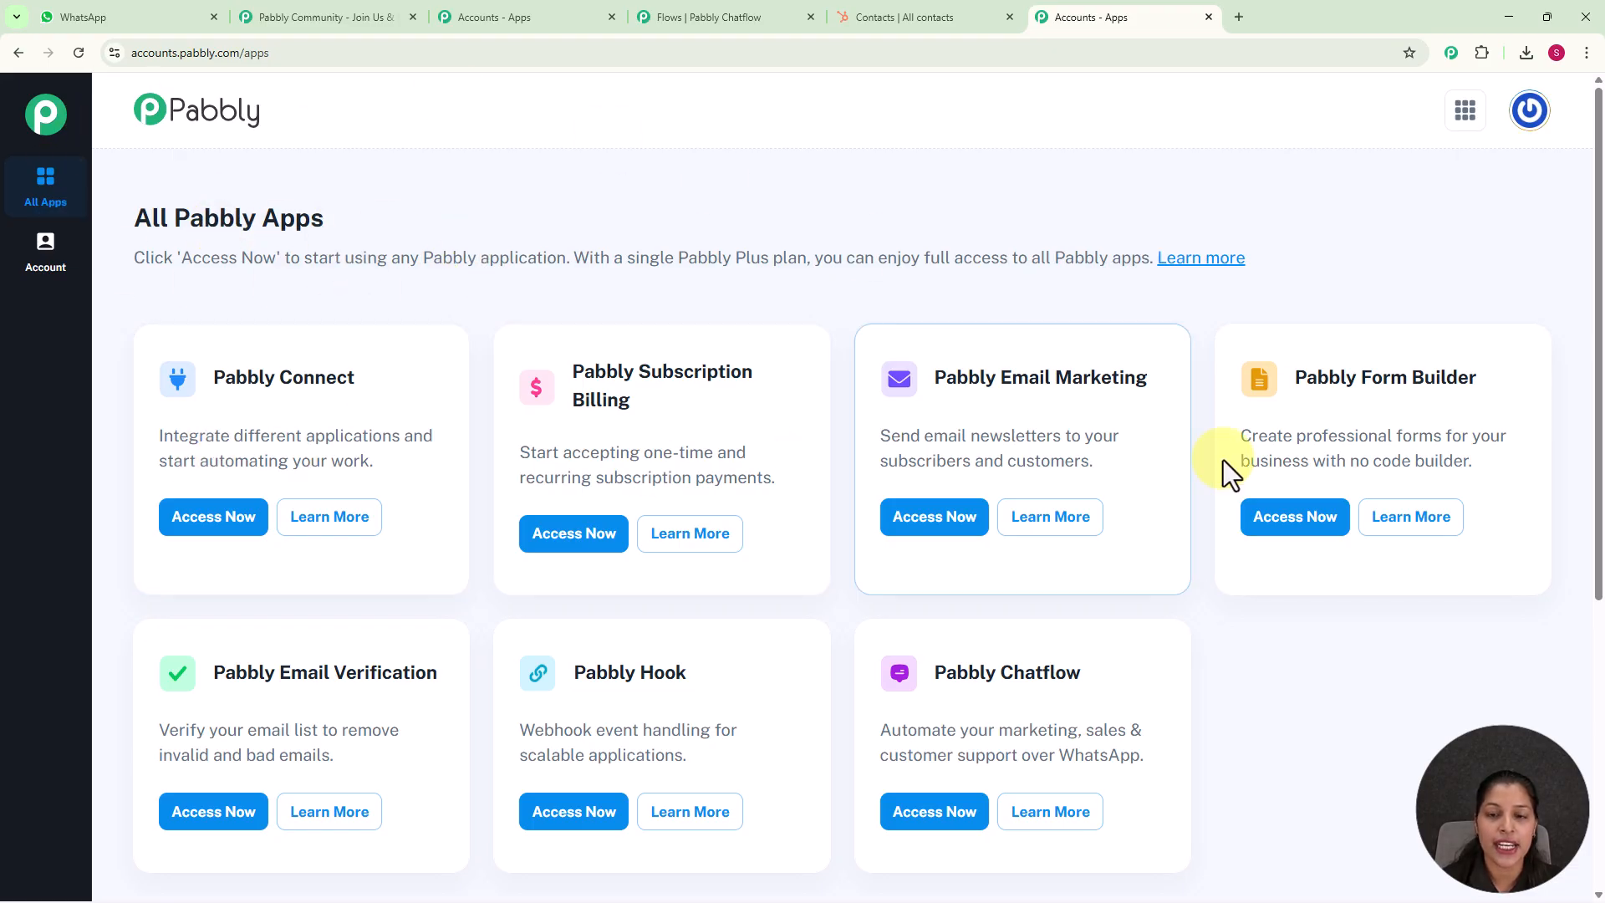
Access the Pabbly Chatflow application and look over its dashboard and the list of added WhatsApp numbers
scroll(1195, 620, down, 2)
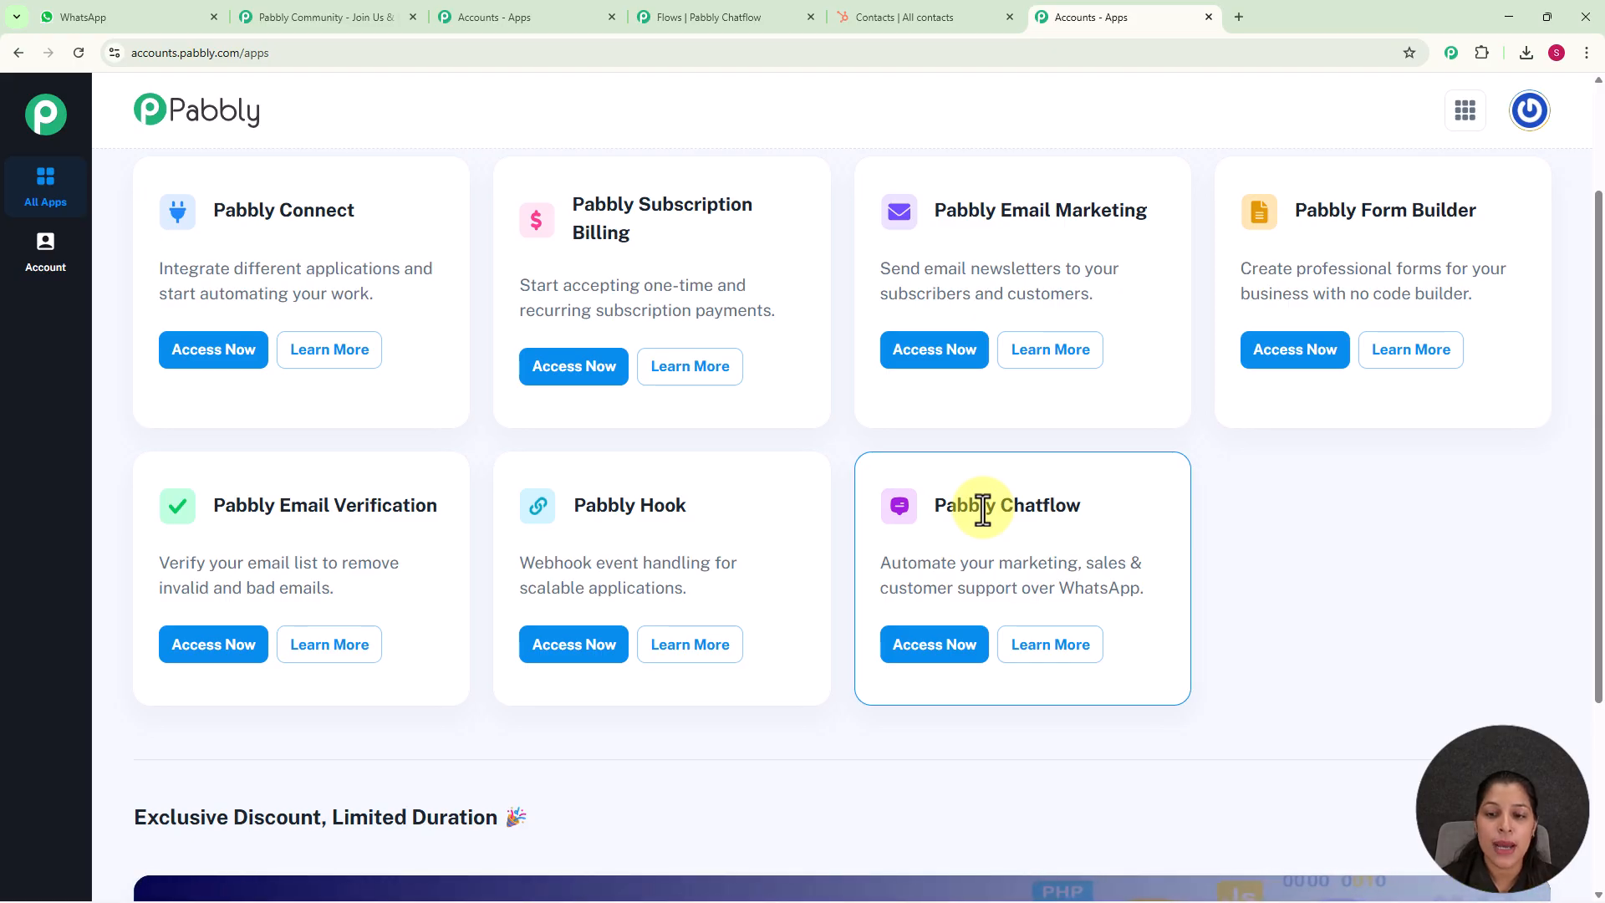
click(952, 650)
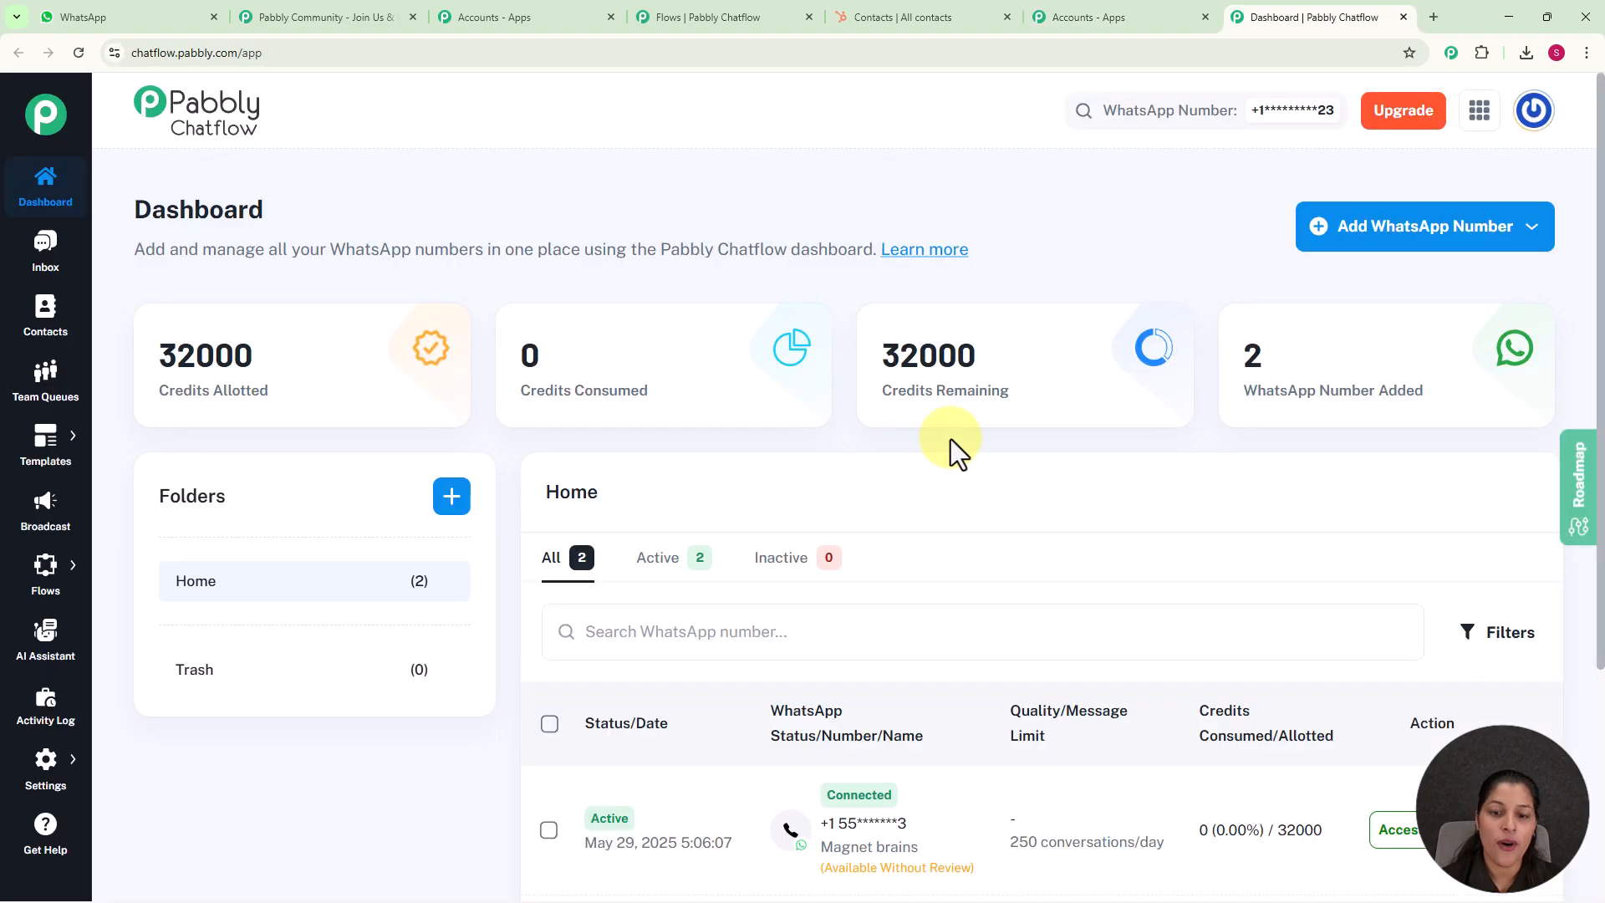
scroll(1037, 455, down, 3)
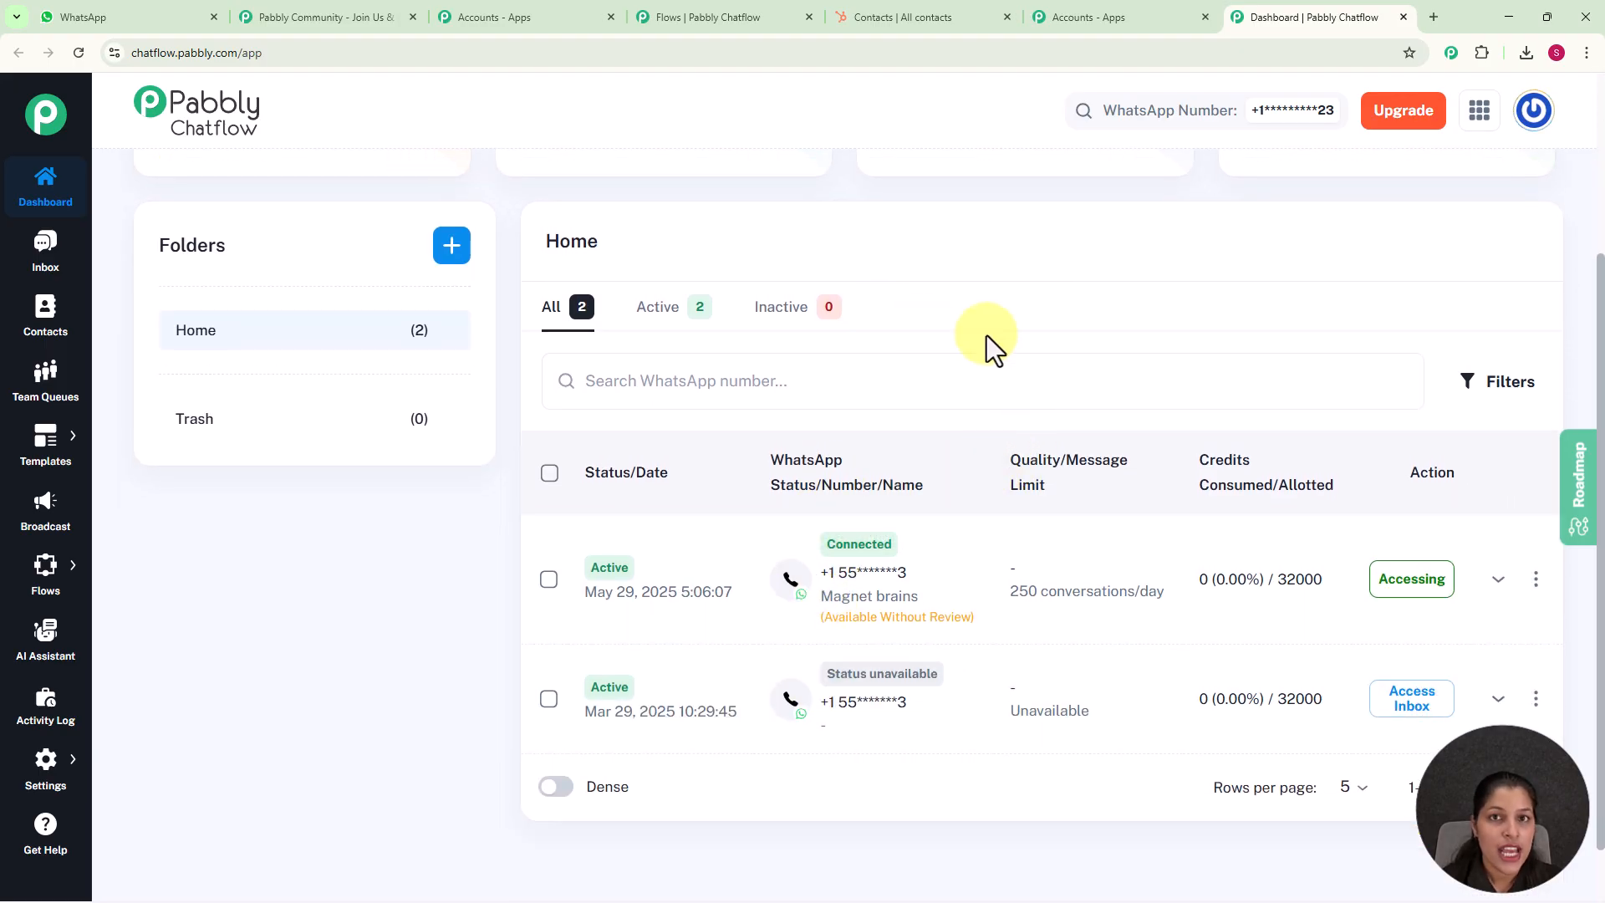
scroll(1041, 408, up, 3)
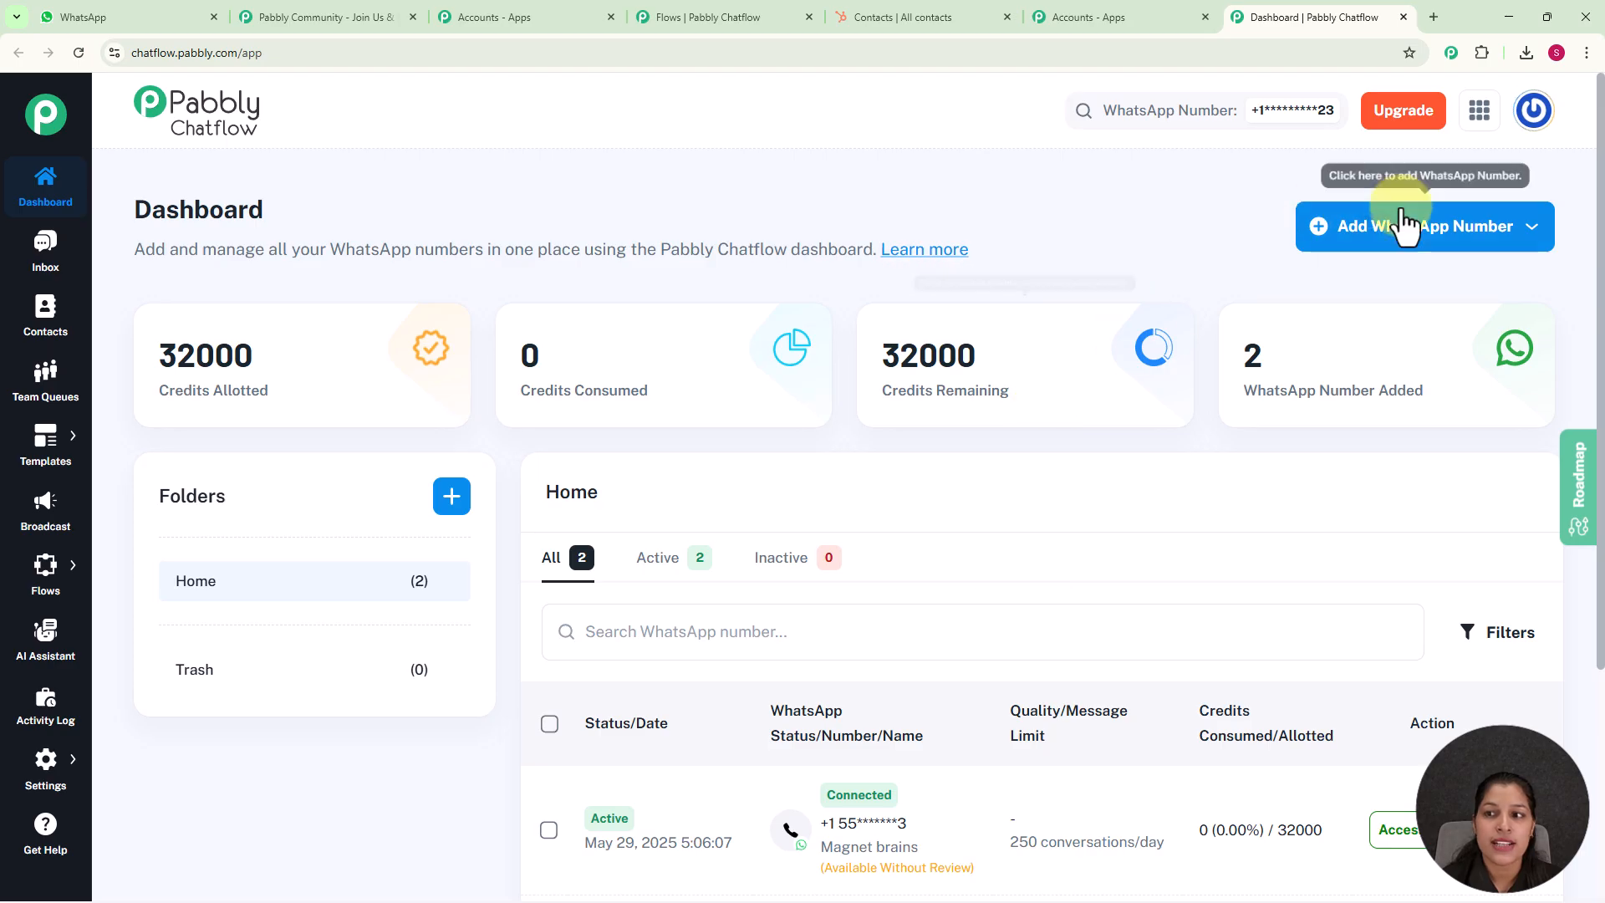
Look at the available connection methods for adding a WhatsApp number, and review the dashboard's number list
click(1477, 240)
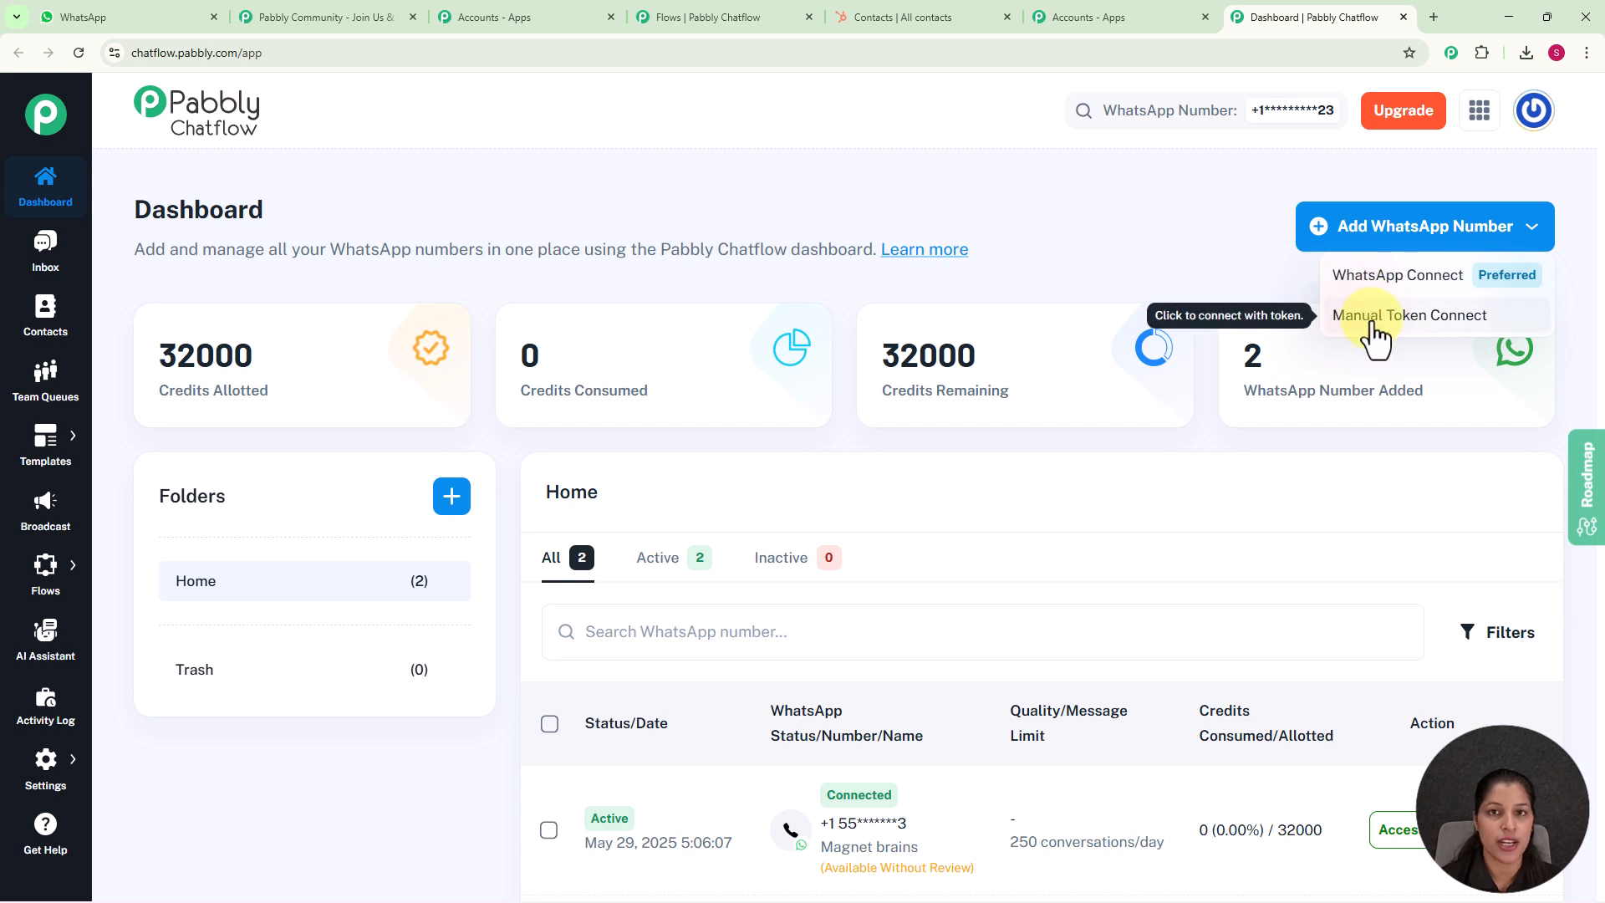
click(1217, 258)
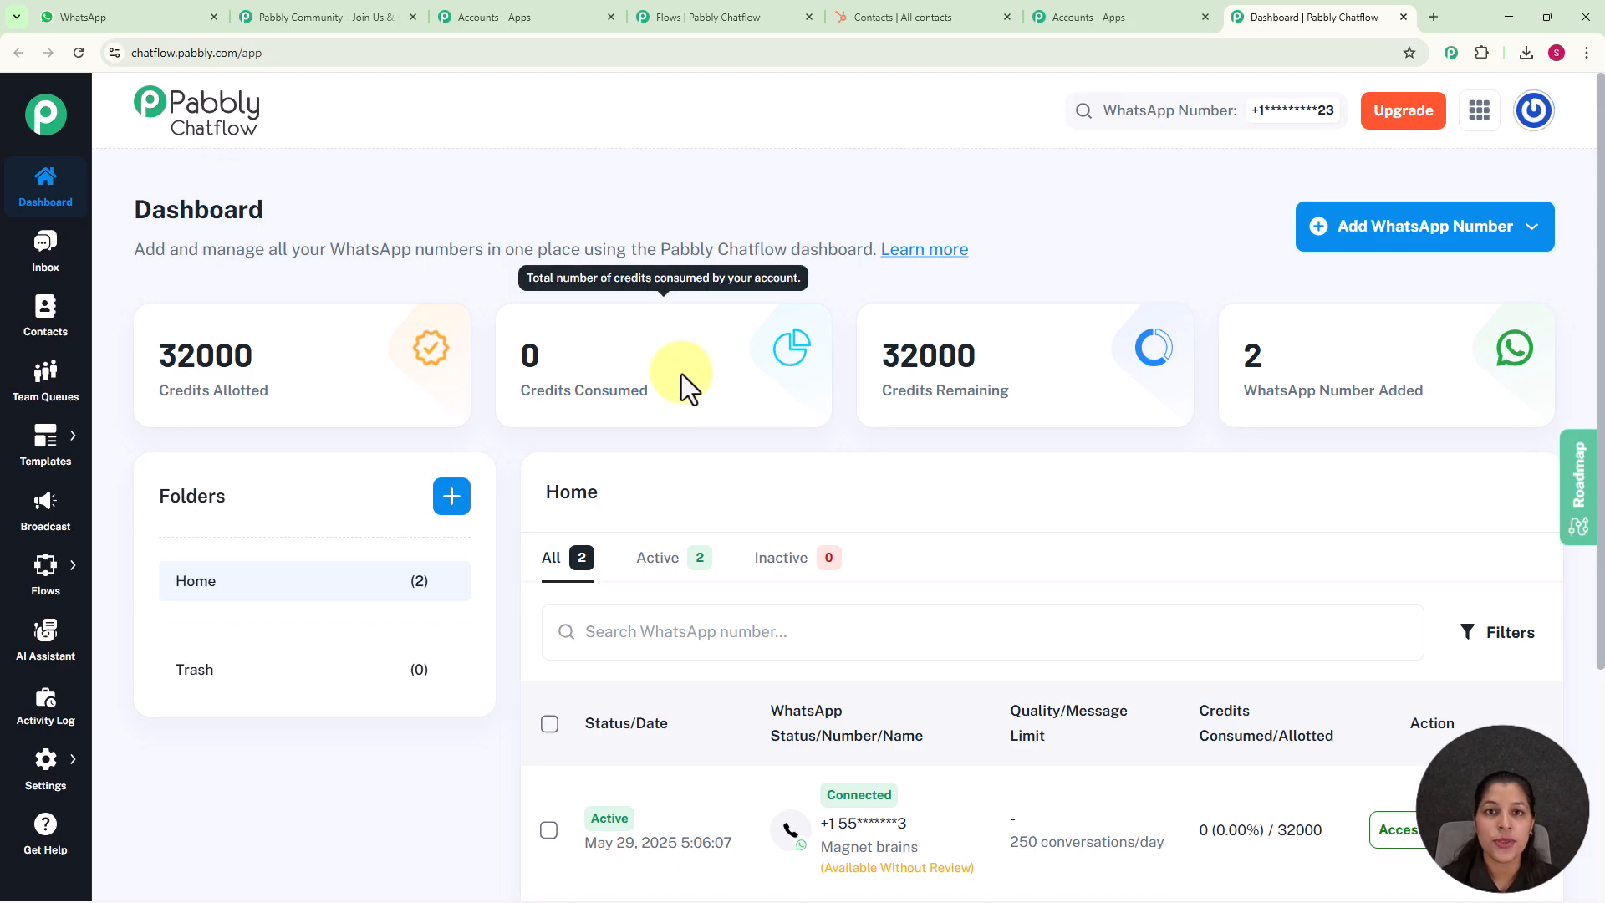
scroll(675, 366, down, 2)
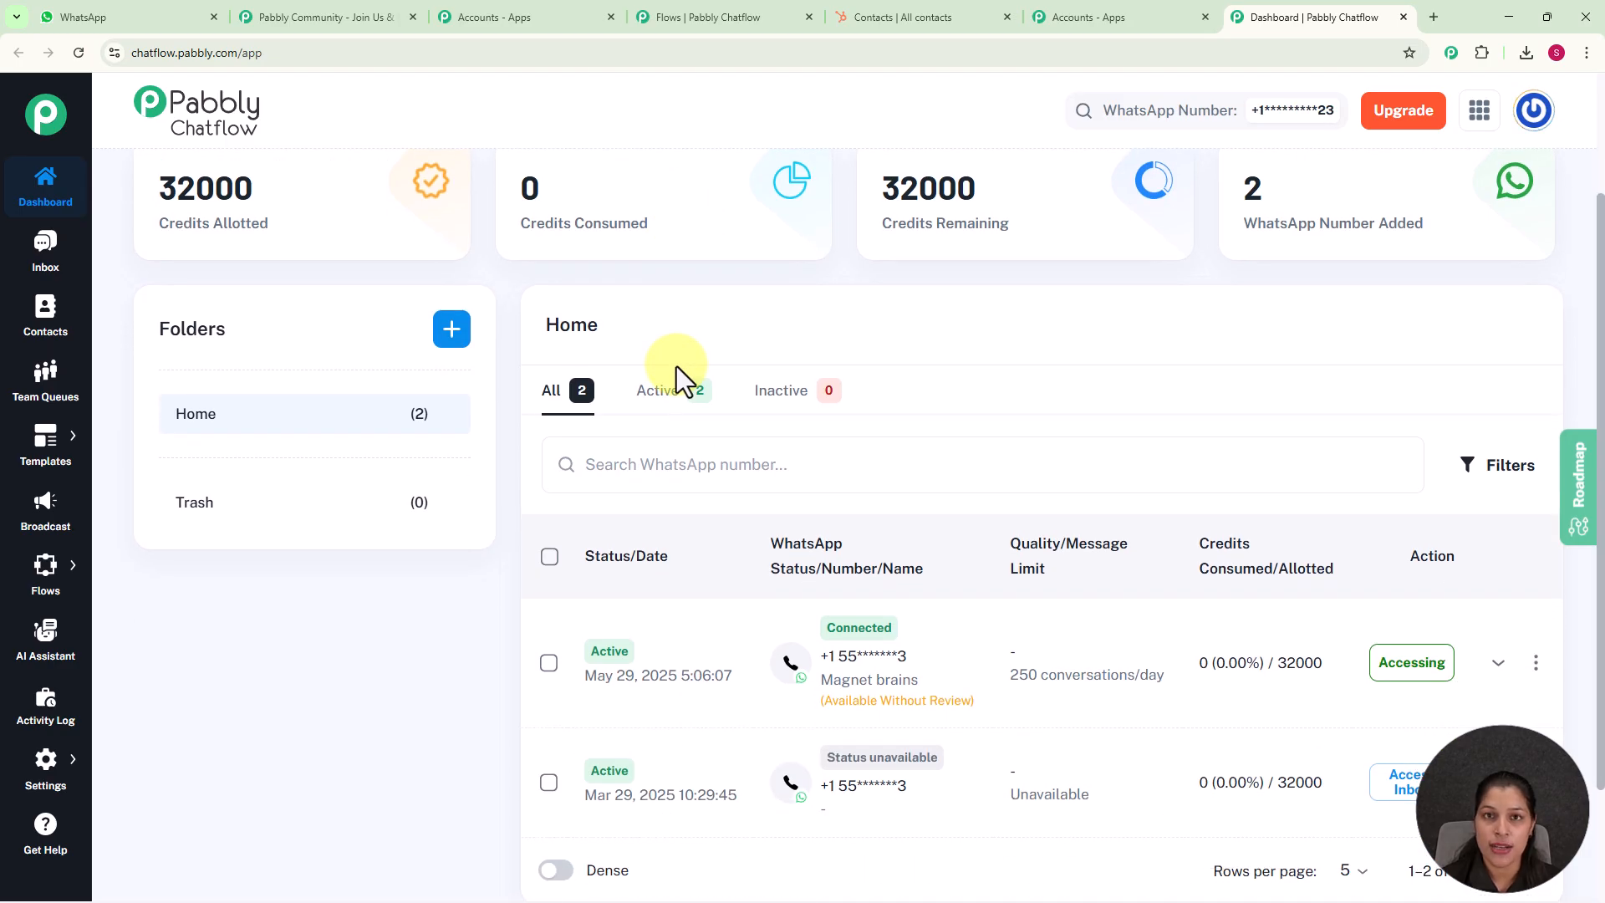
Open the Flow Builder page and look through the existing flows
mouse_move(59, 590)
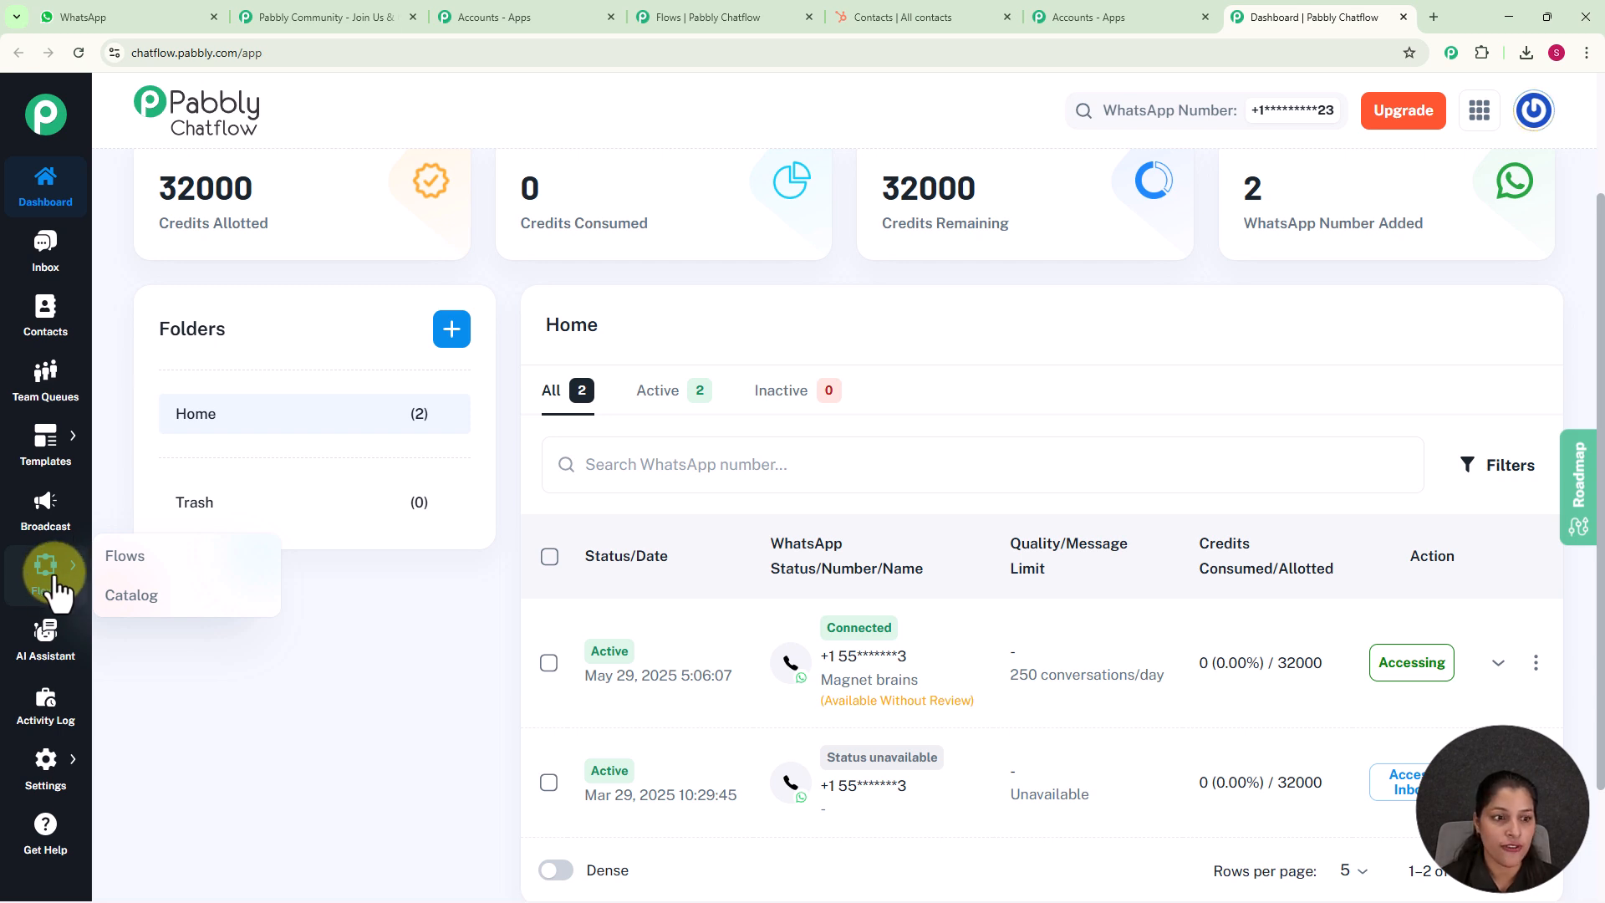
click(132, 560)
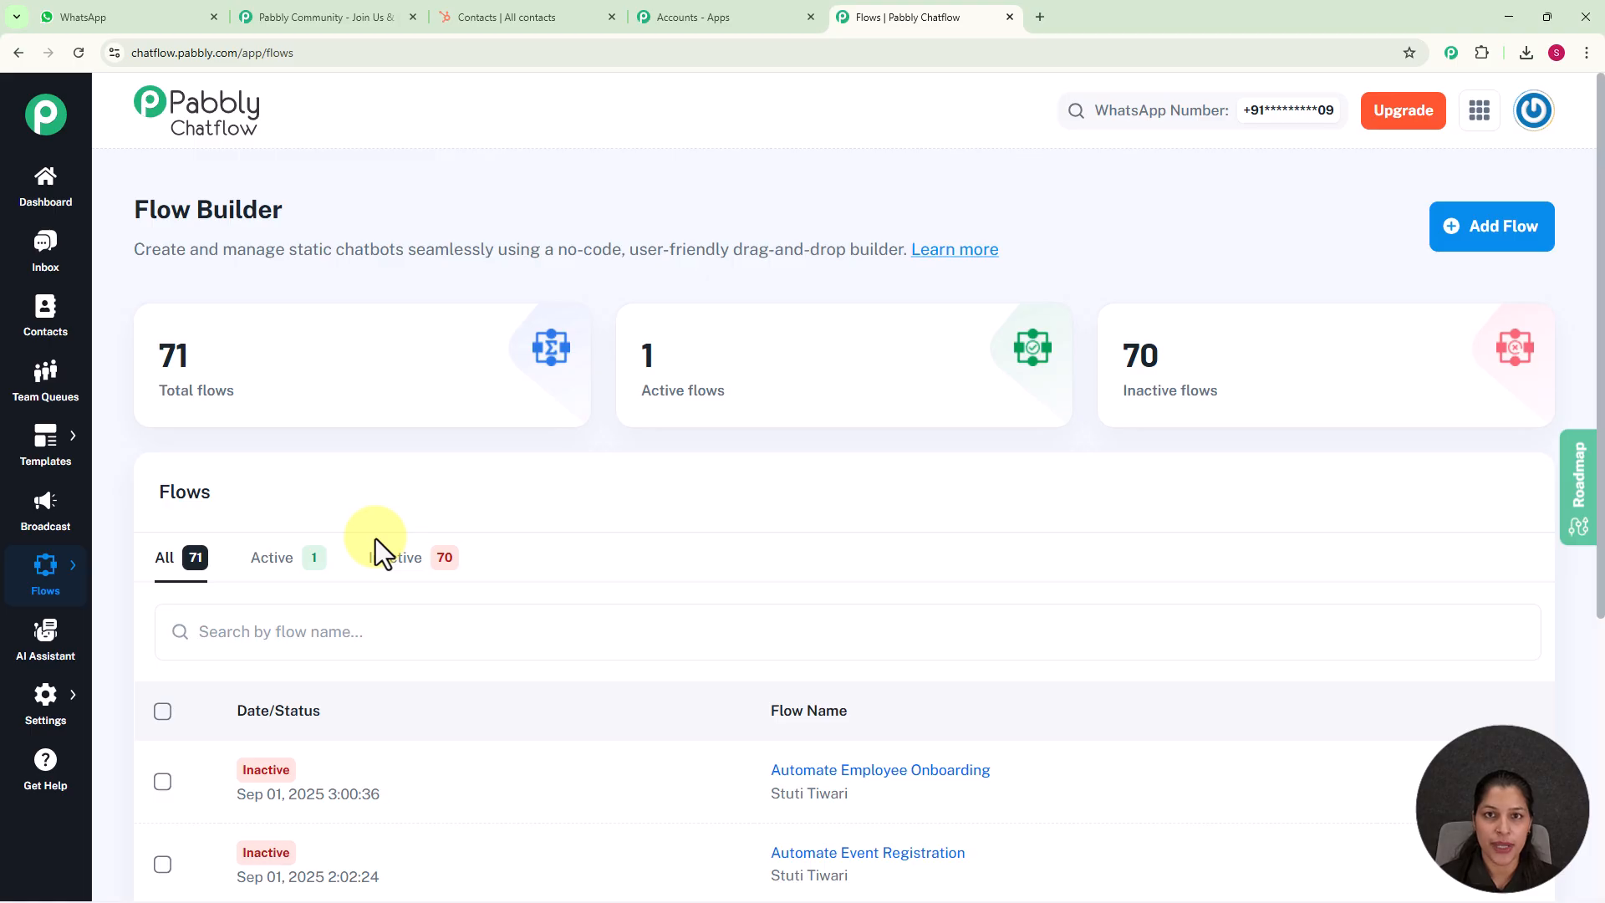
scroll(376, 552, down, 4)
scroll(503, 500, down, 2)
scroll(503, 500, up, 5)
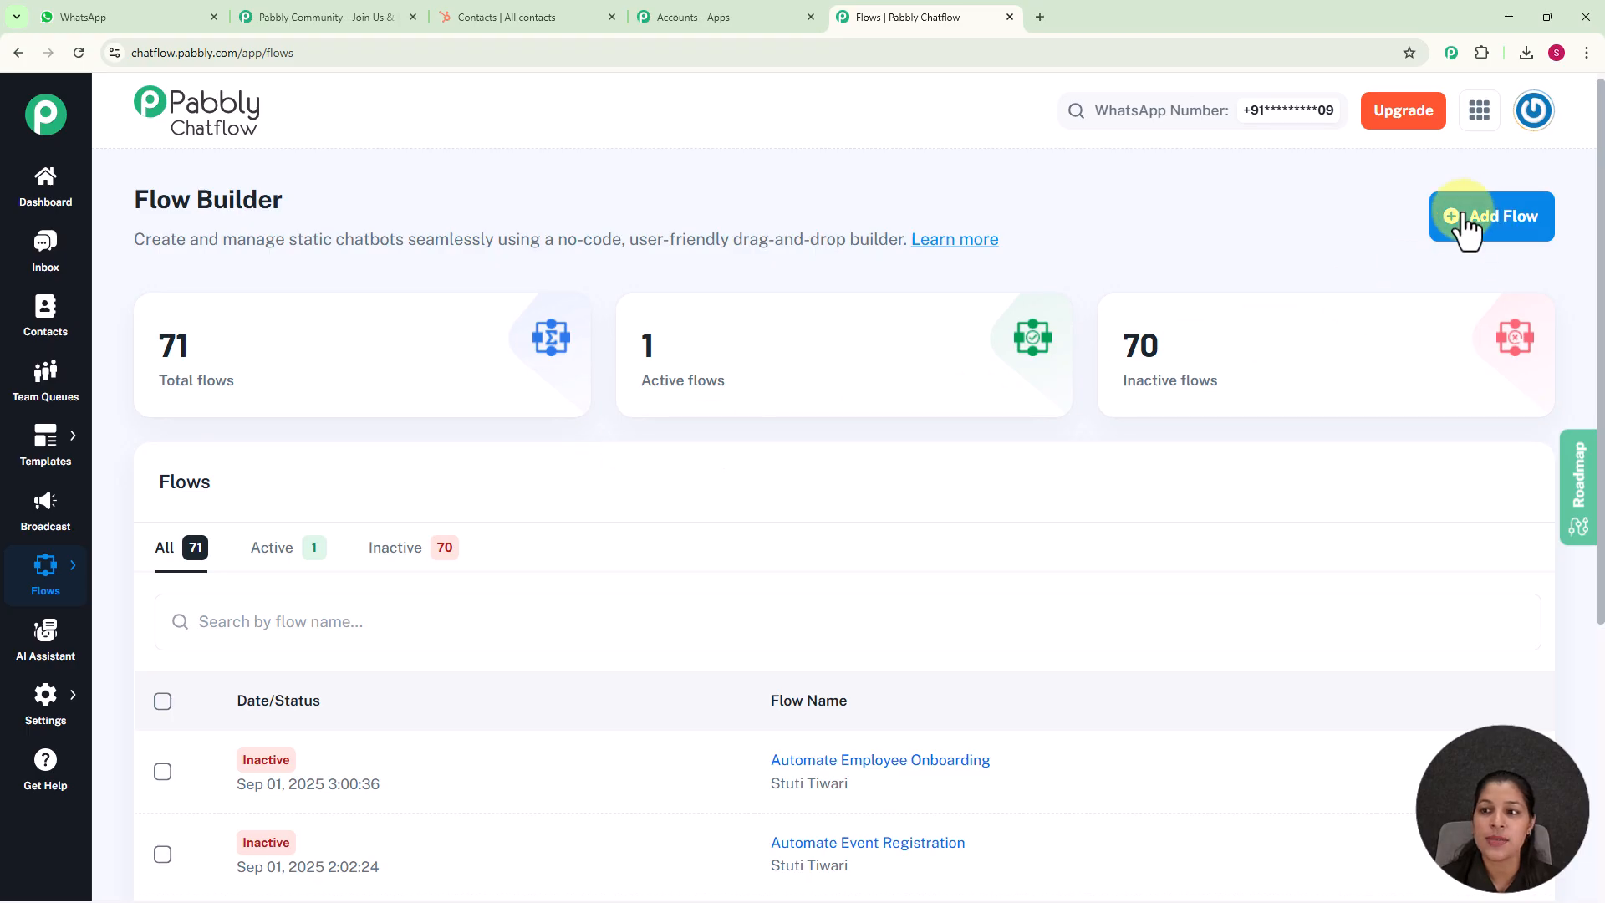
Add a new flow and name it "Automate Lead Collection & Nurturing for Real Estates"
click(1515, 221)
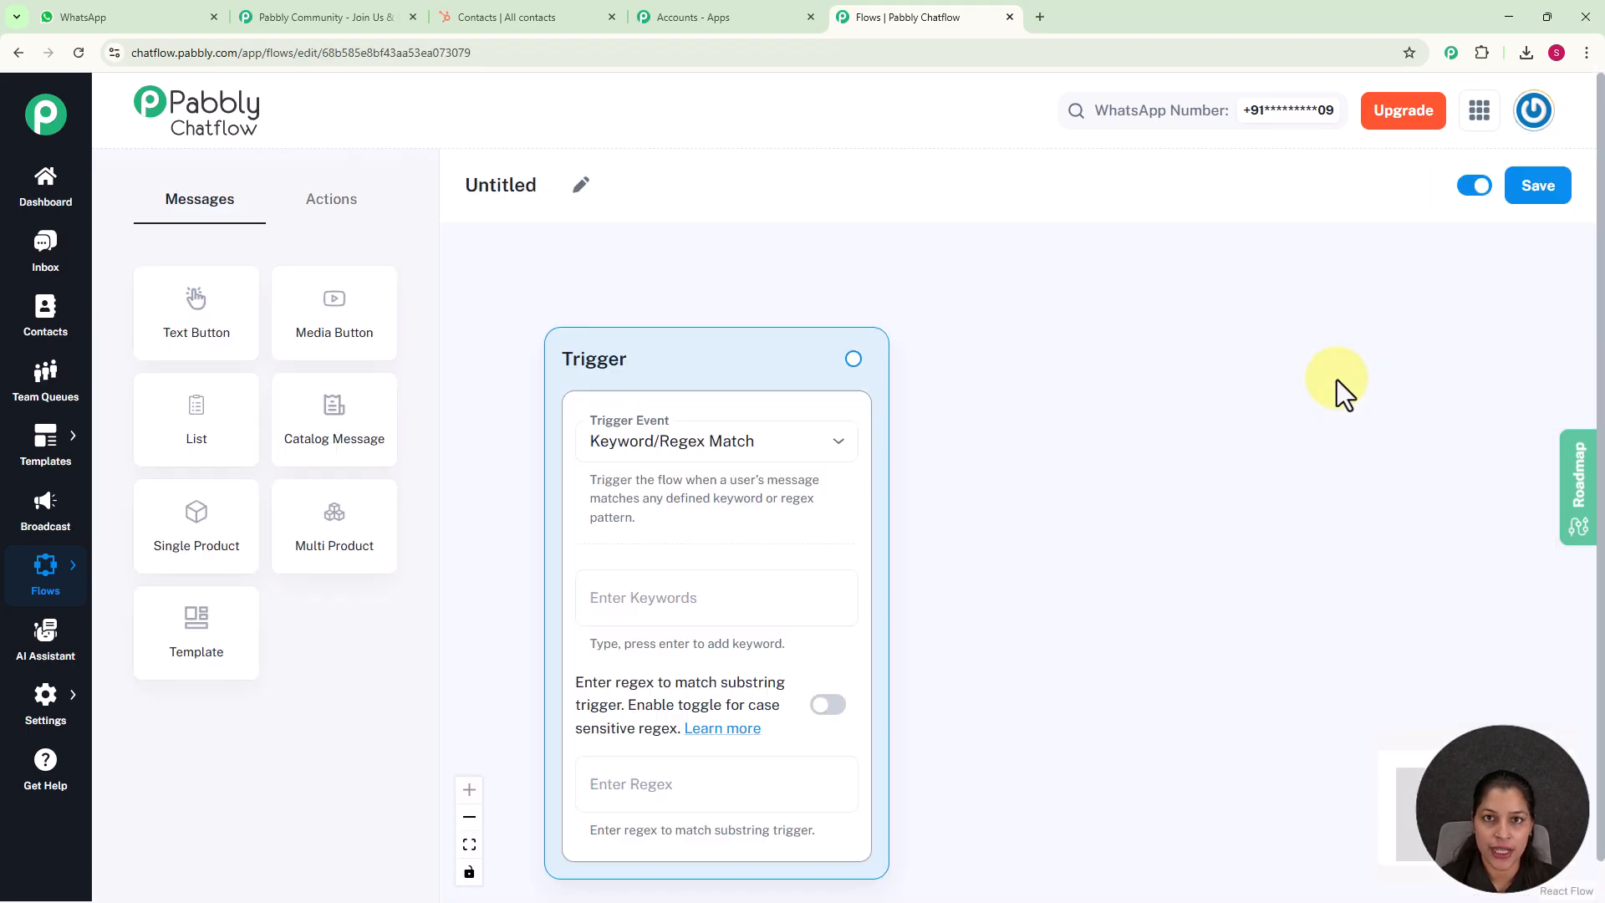
click(584, 187)
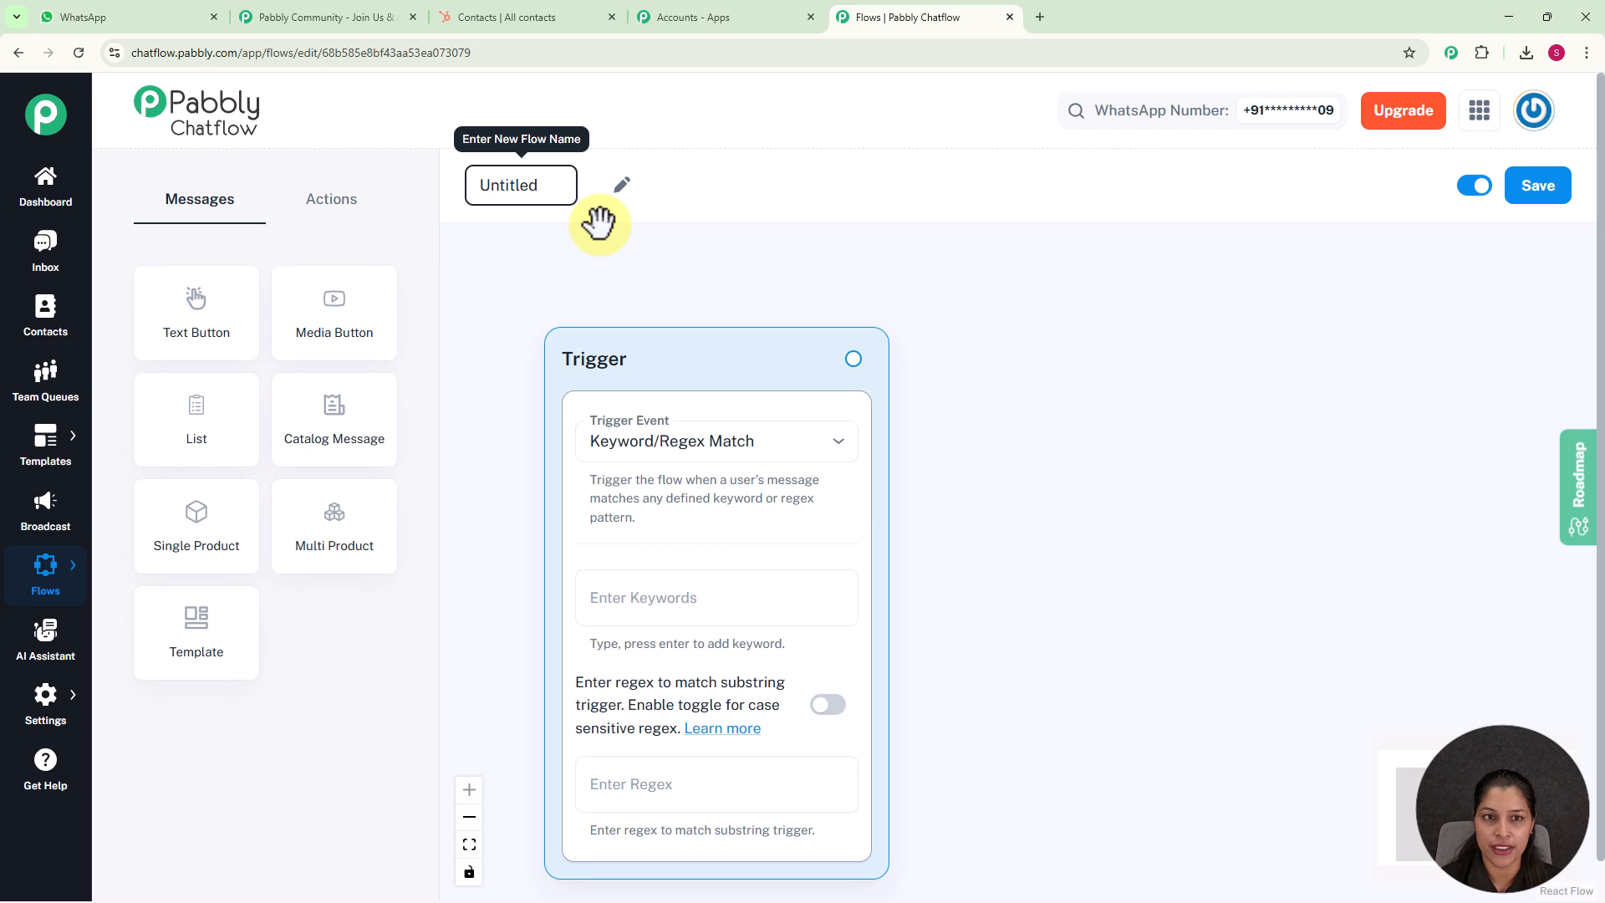
text(Automate Lead Collection & Nurturing for Real Estates)
key(Return)
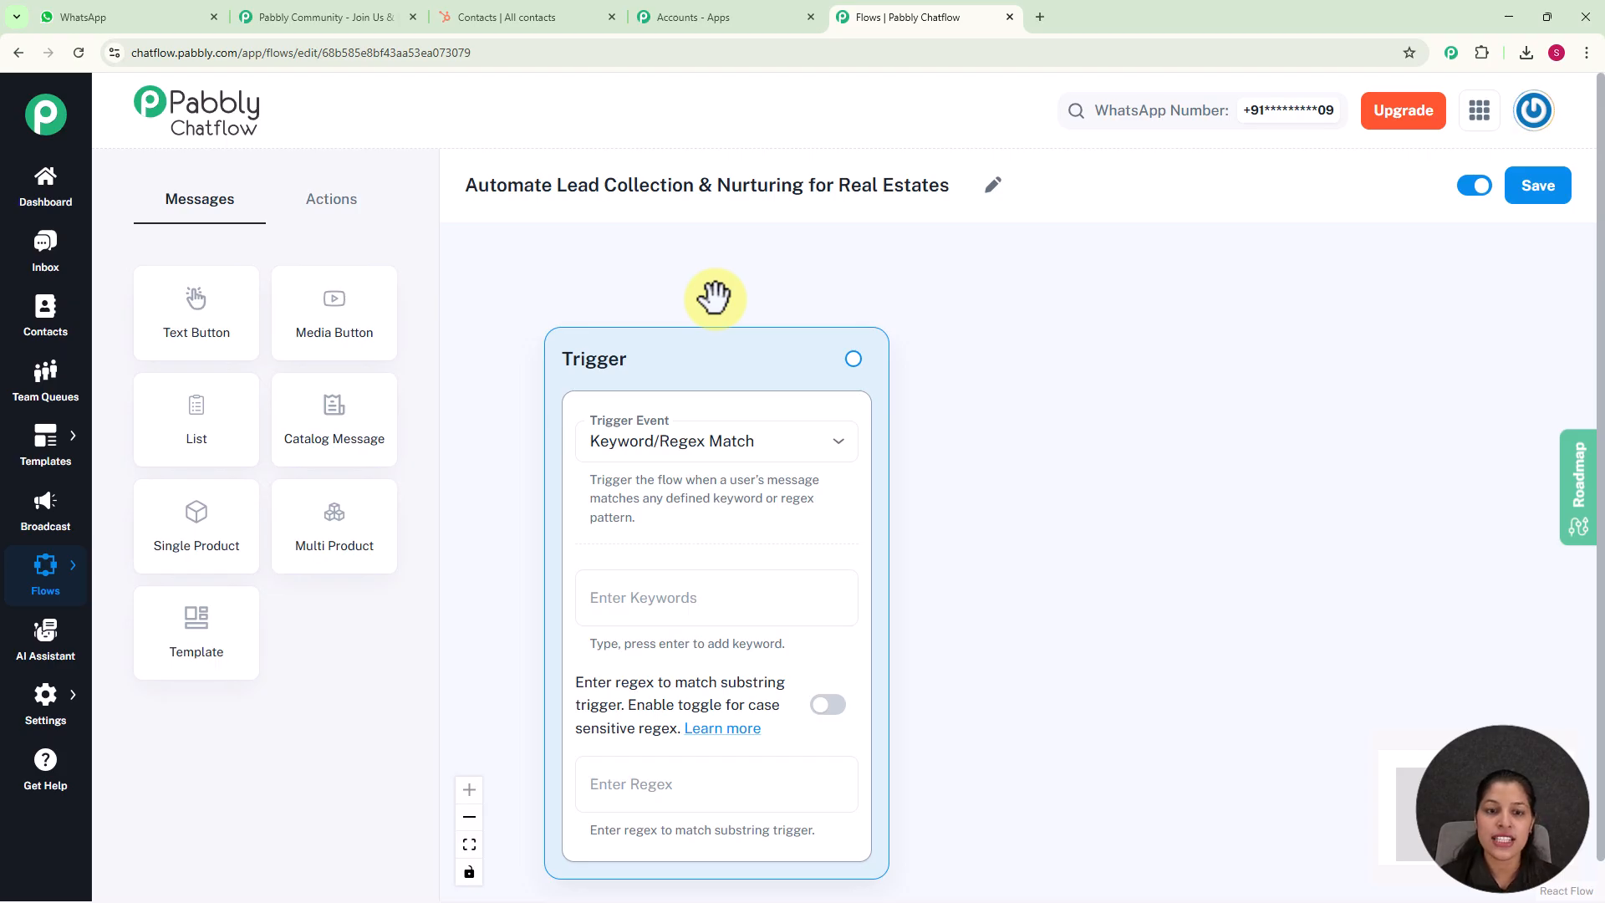
Configure the trigger with the Keyword/Regex Match event, the keyword "Buy Property" and the regex [\s\S]+
click(827, 462)
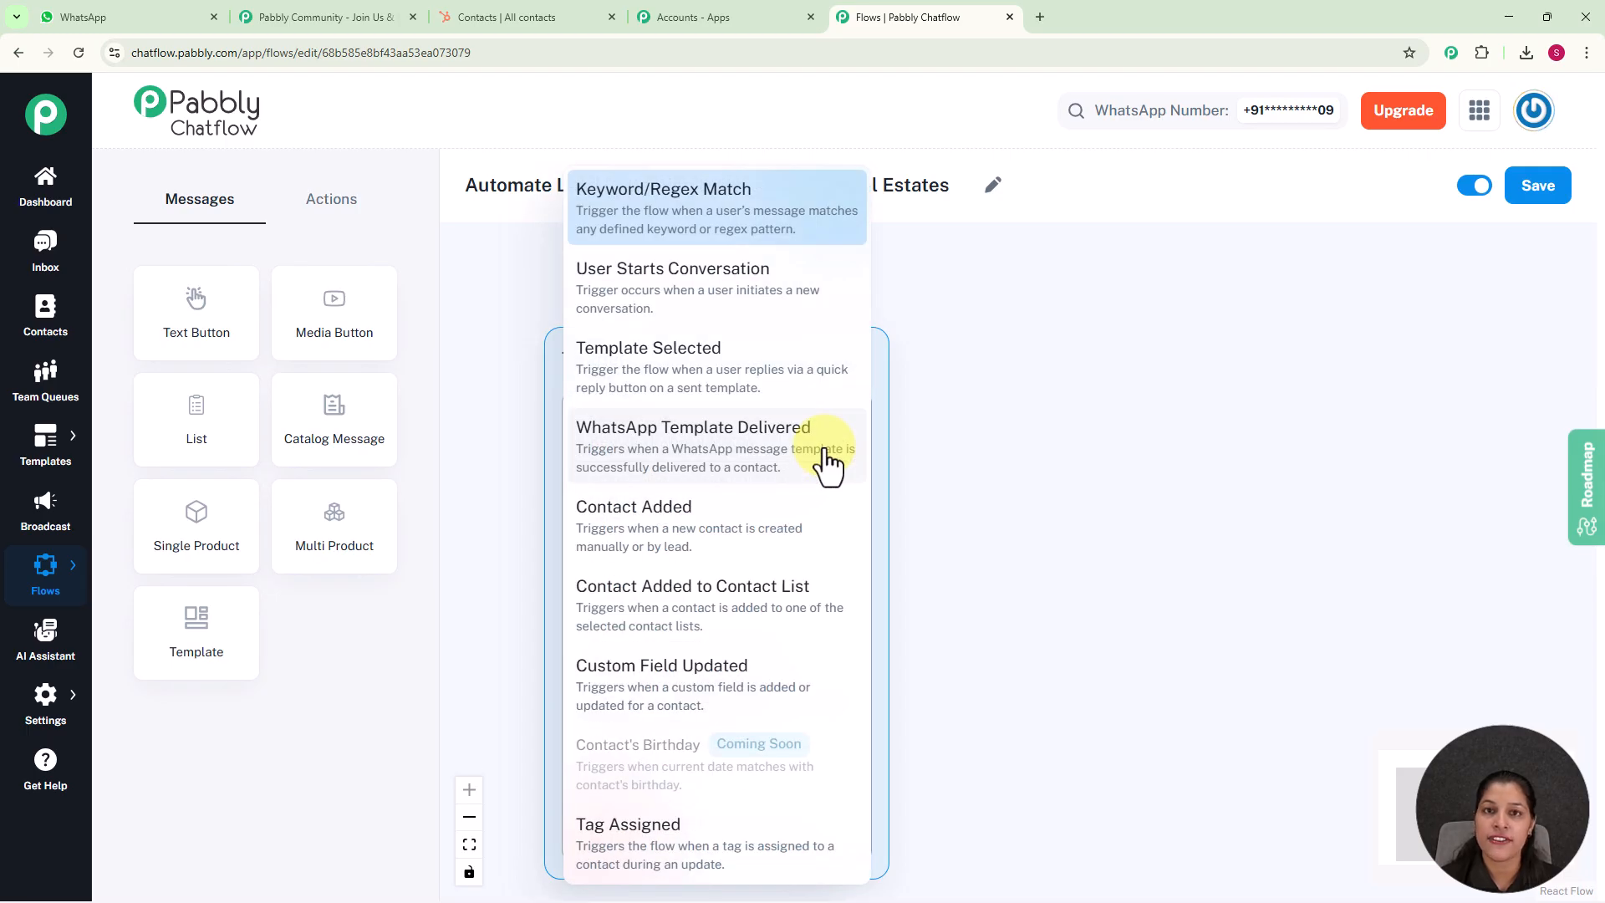
click(717, 215)
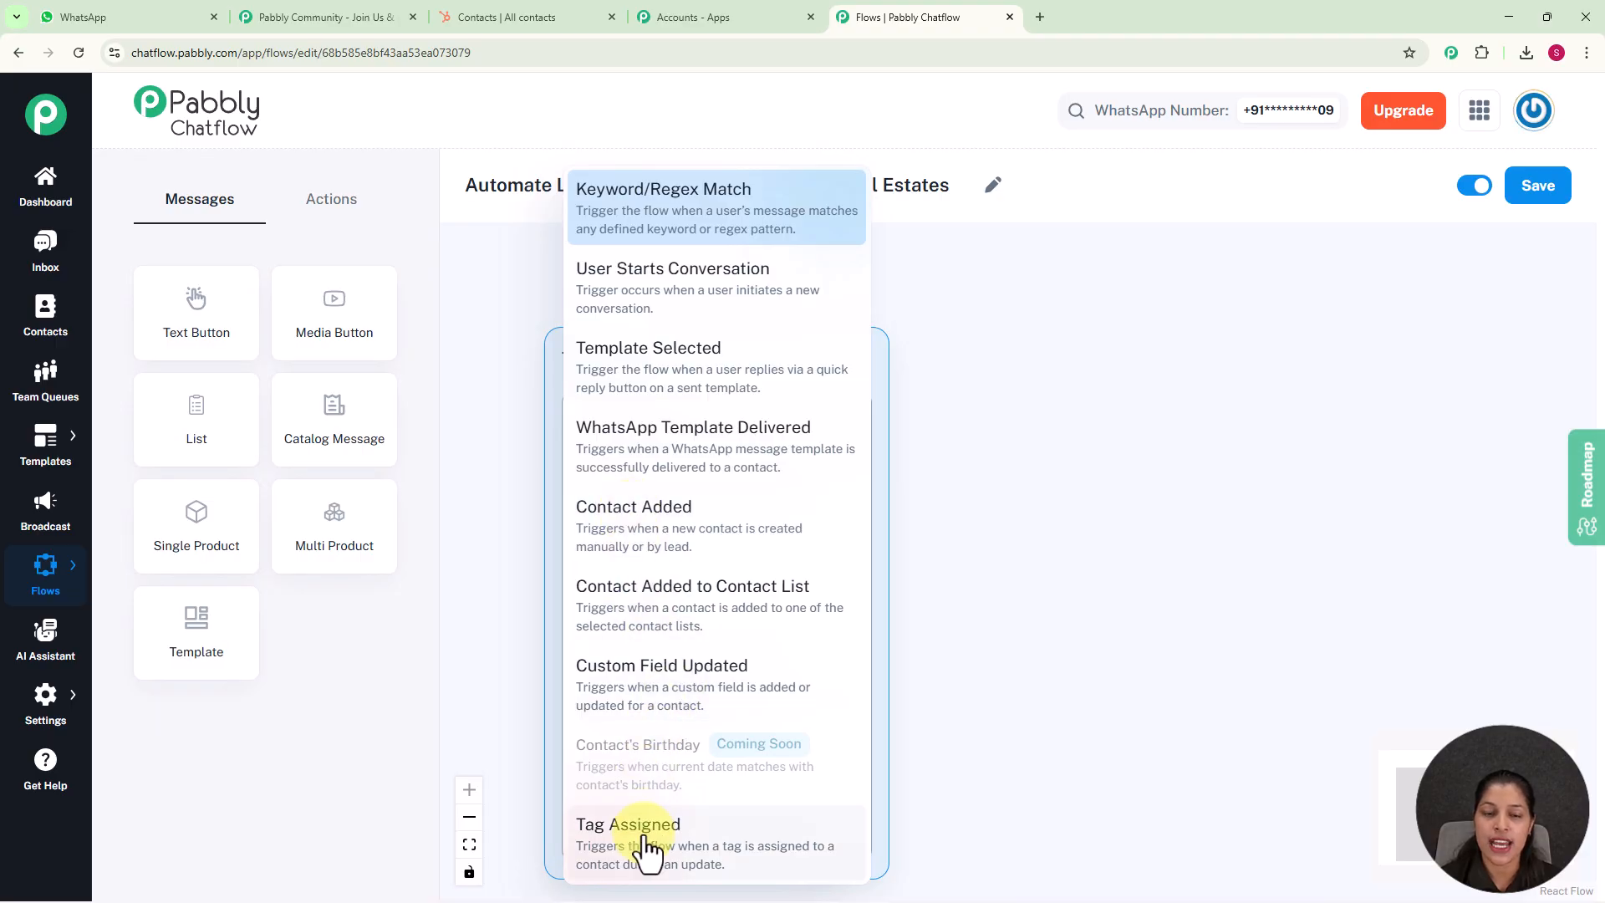
click(740, 199)
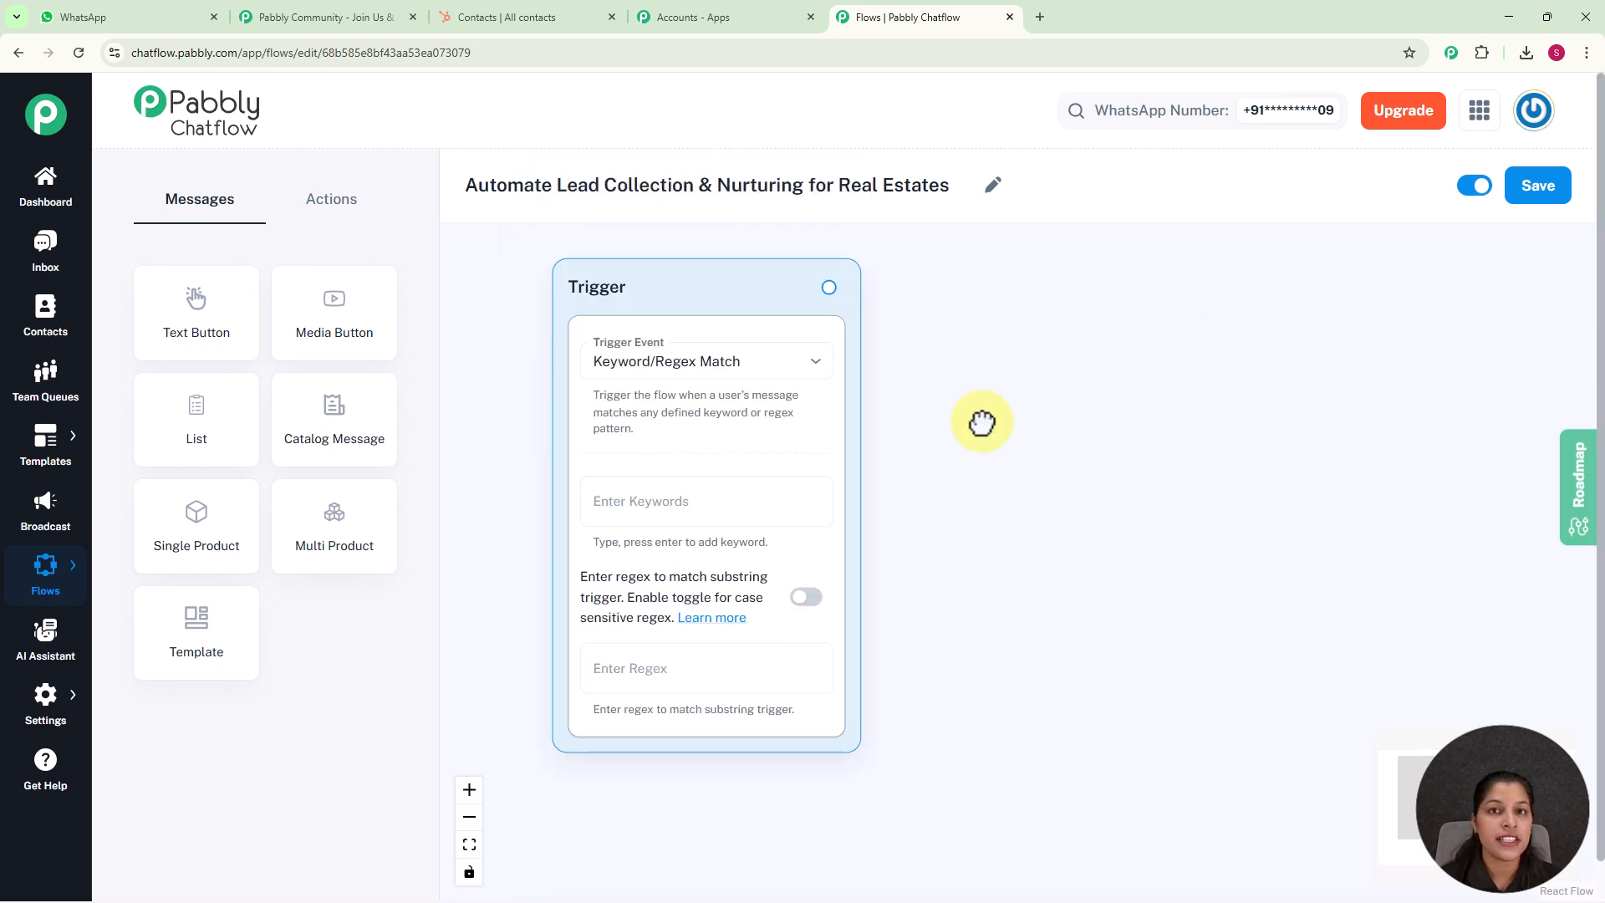
click(686, 492)
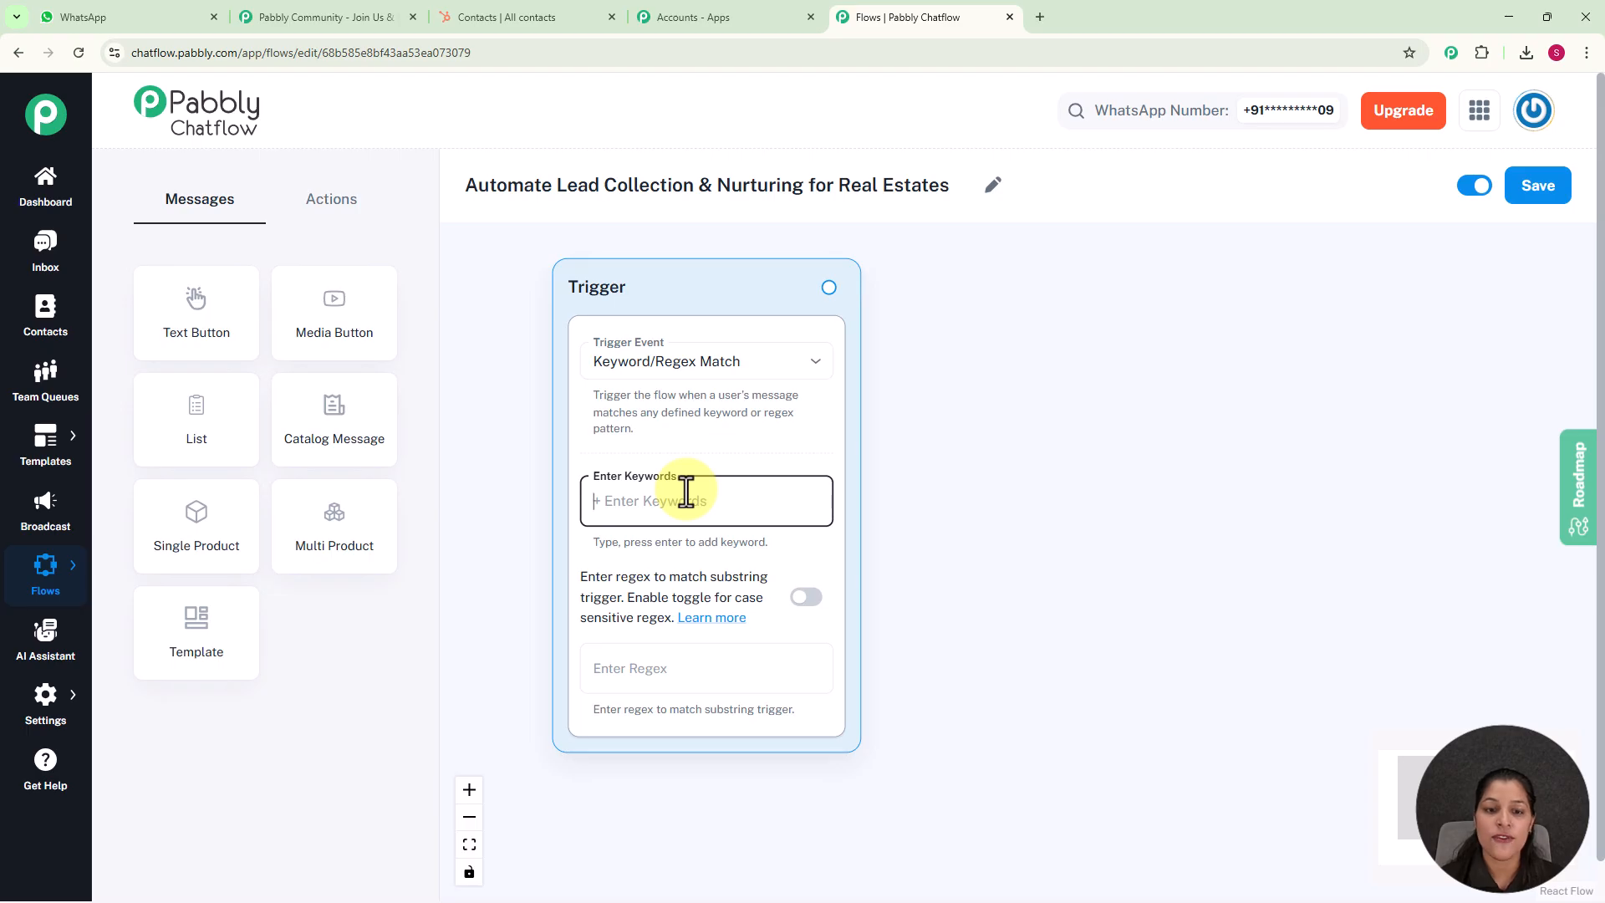
text(Buy Property)
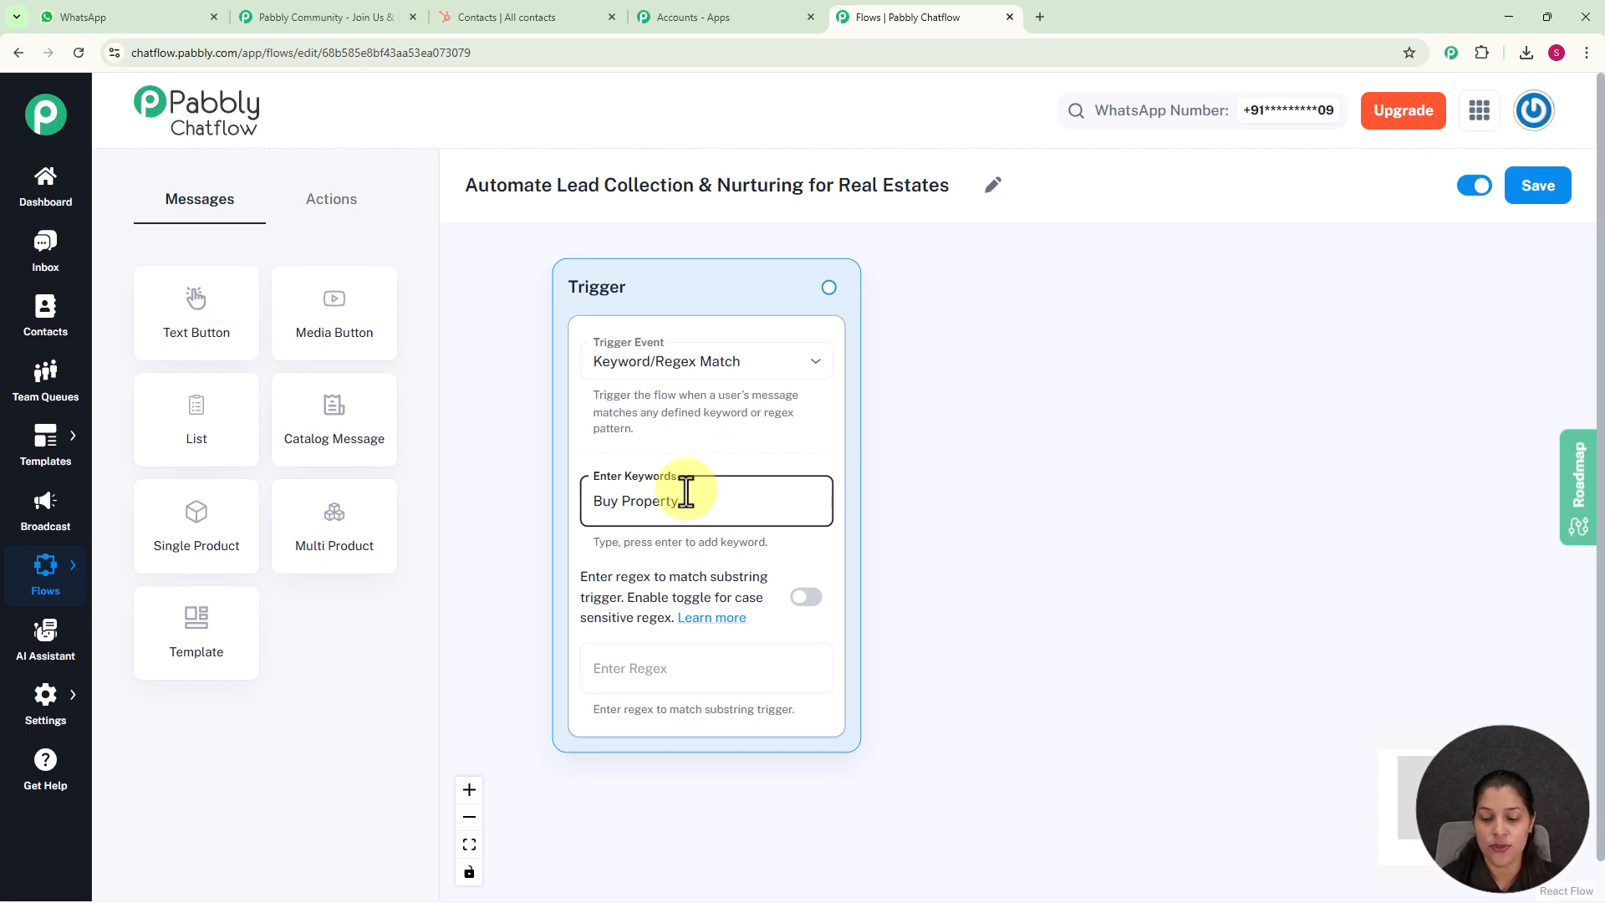
key(Return)
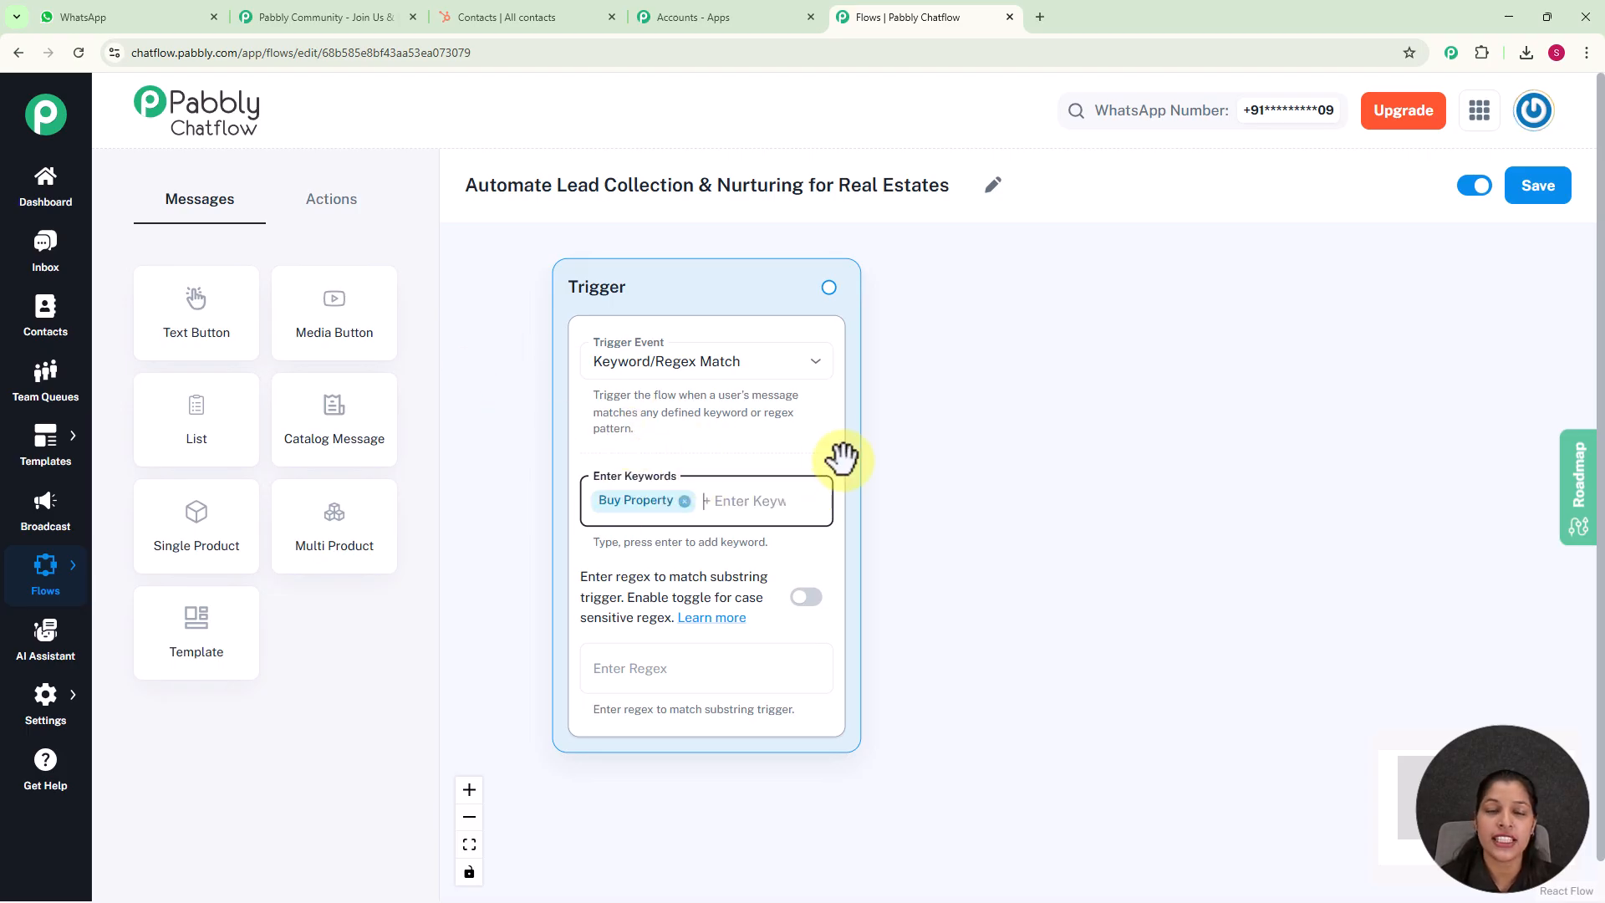
click(756, 674)
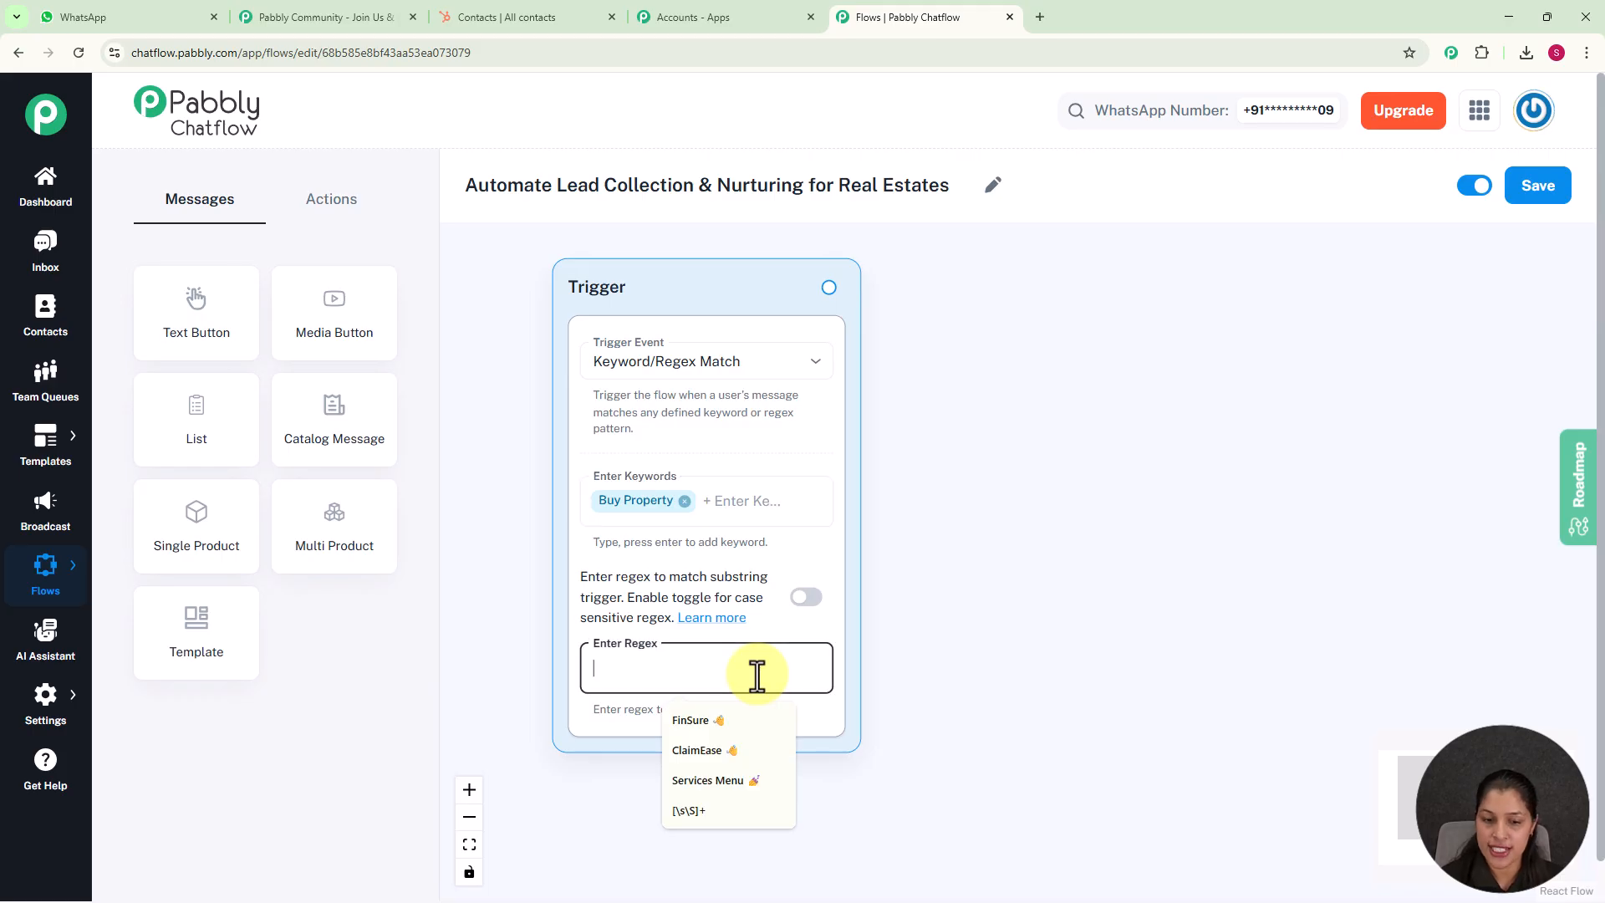
click(689, 810)
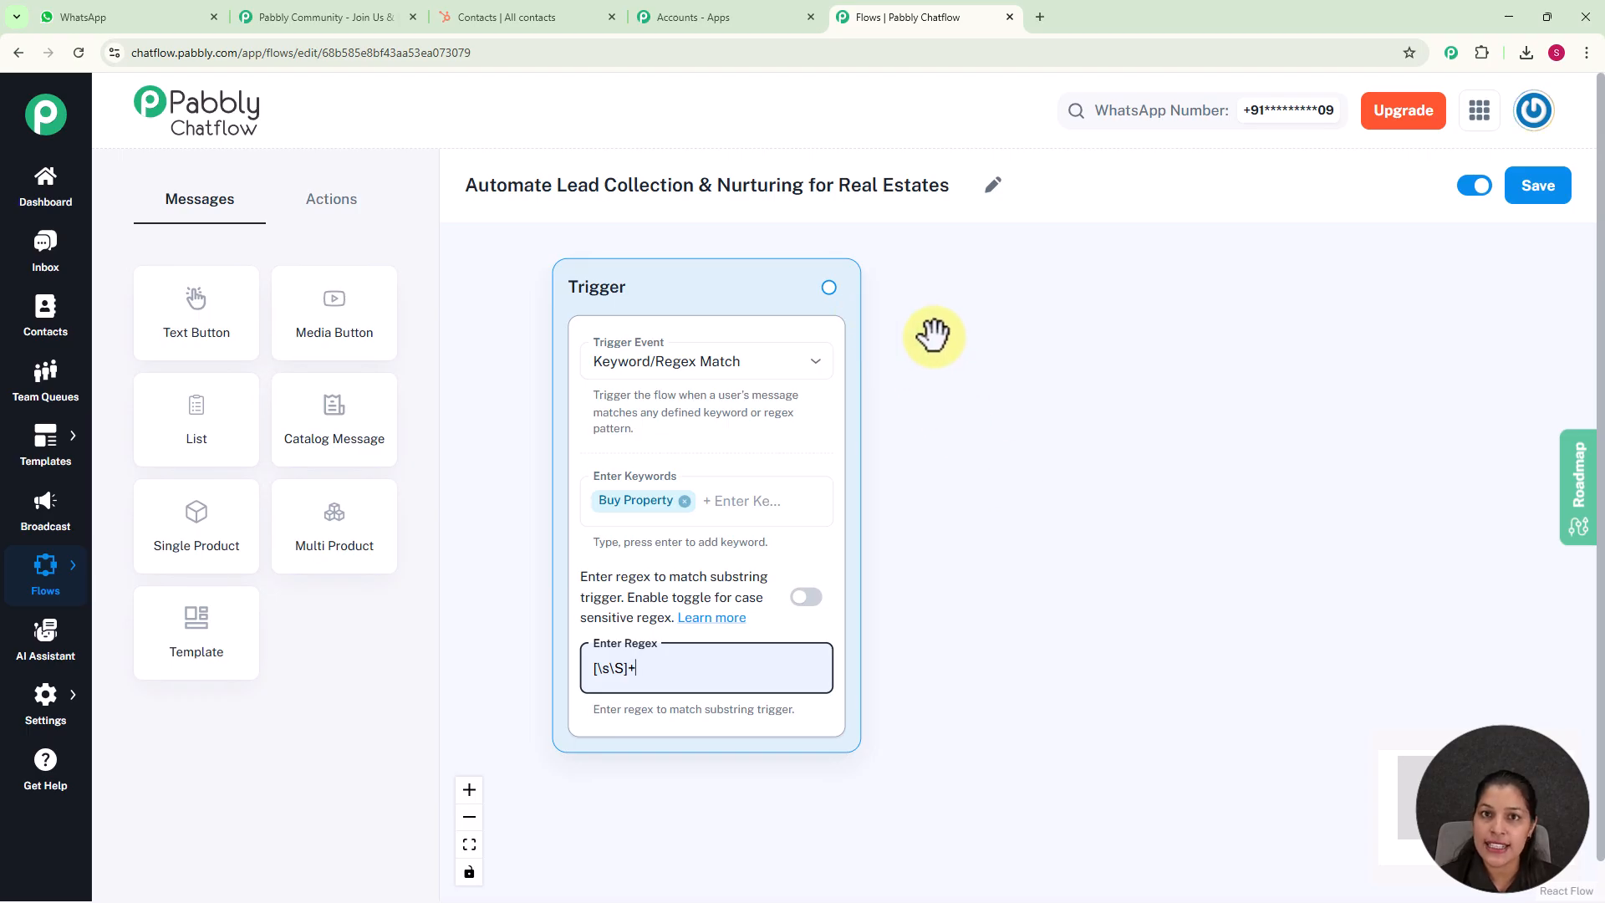
Connect a Text Button message to the trigger reading "👋 *Welcome to XYZ Real Estate Agency!* How can I help you find your dream home today?"
drag(828, 286, 1036, 403)
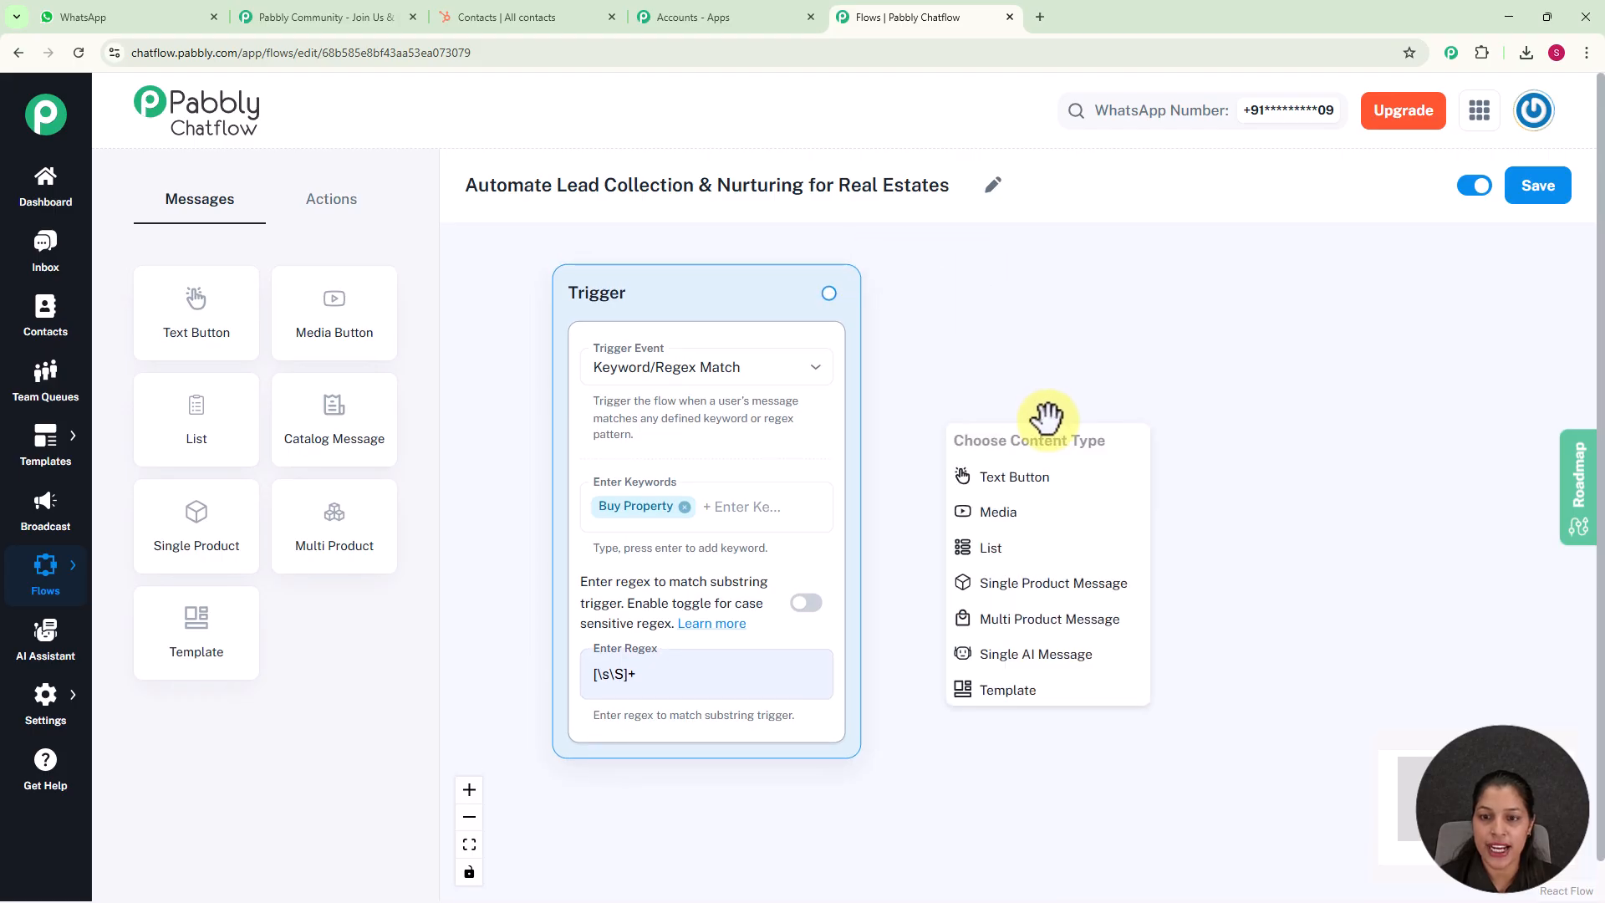
click(1036, 480)
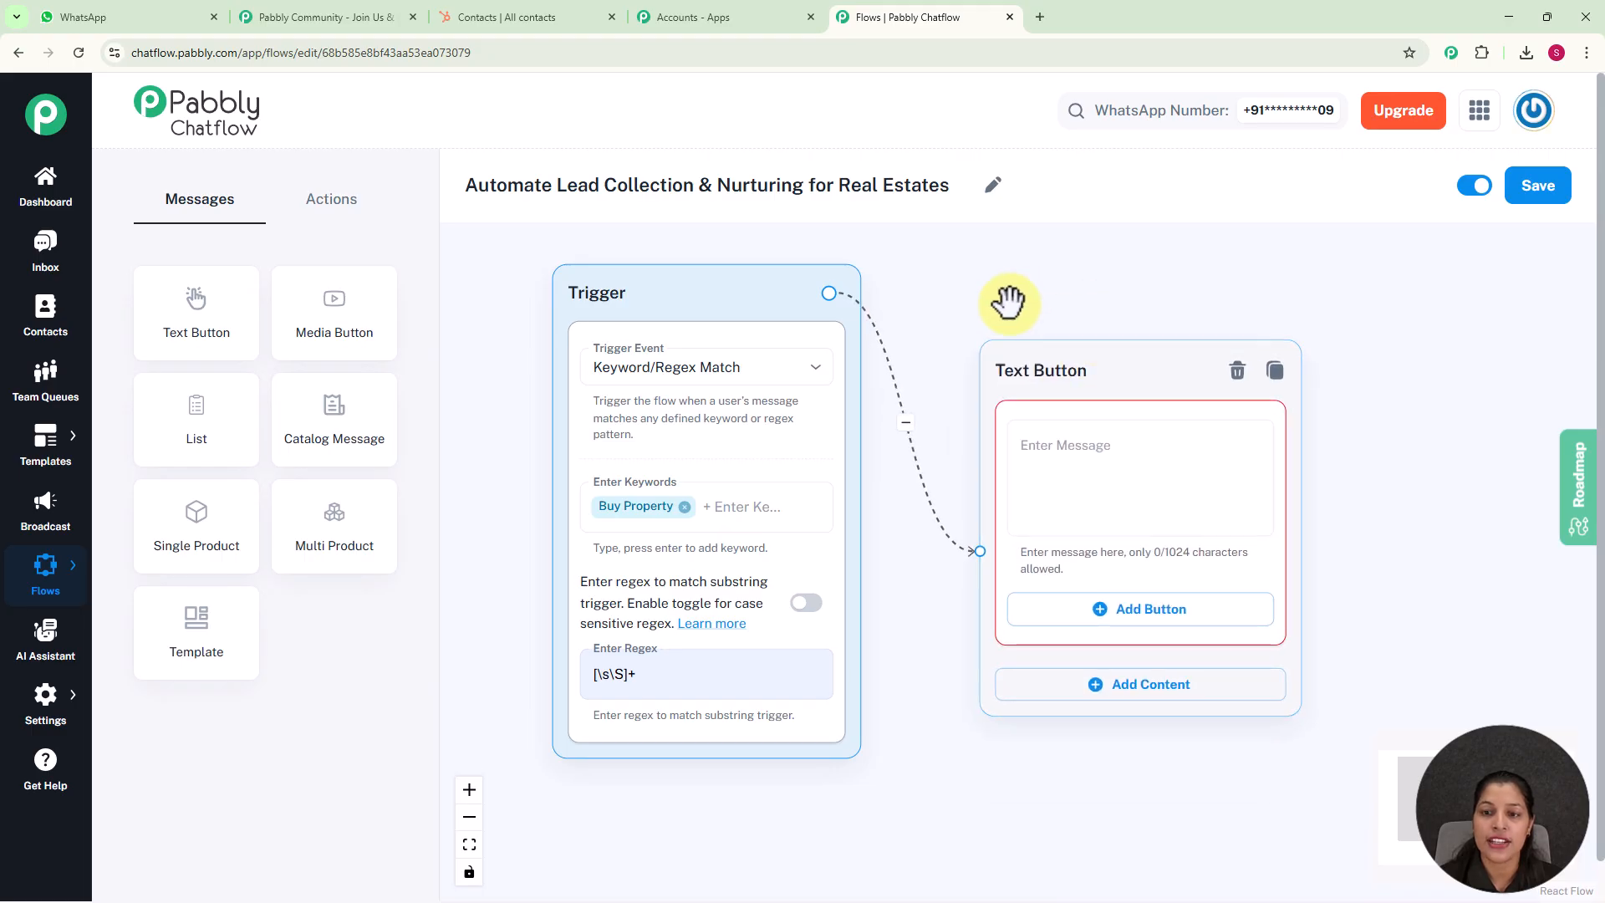
click(1091, 516)
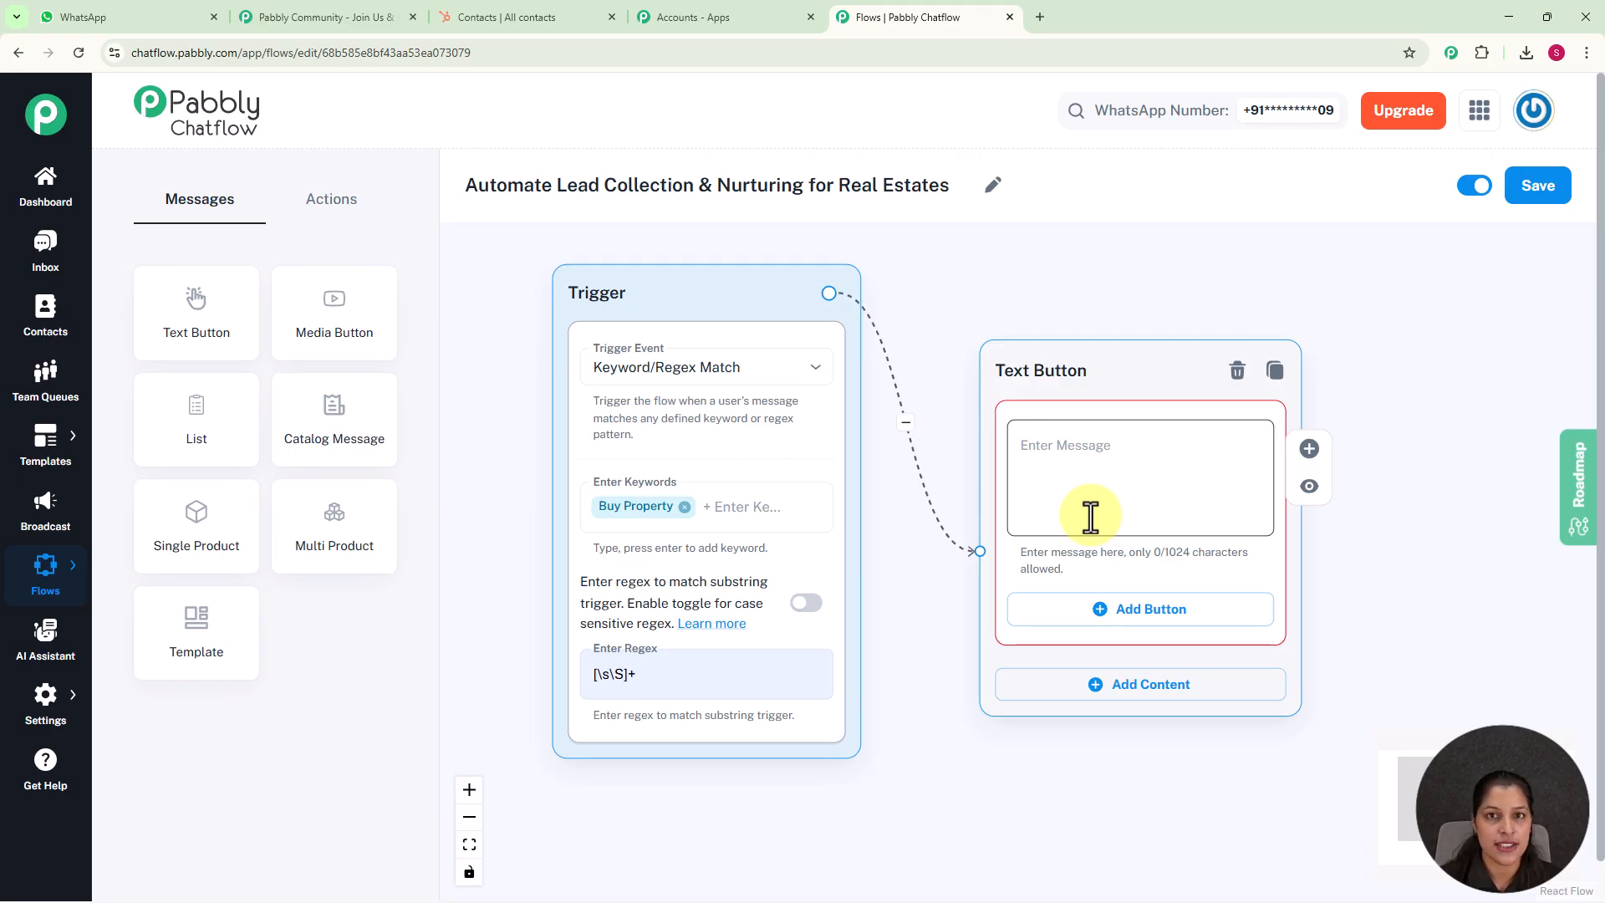
click(1090, 517)
text(👋 *Welcome to XYZ Real Estate Agency!* How can I help you find your dream home today?)
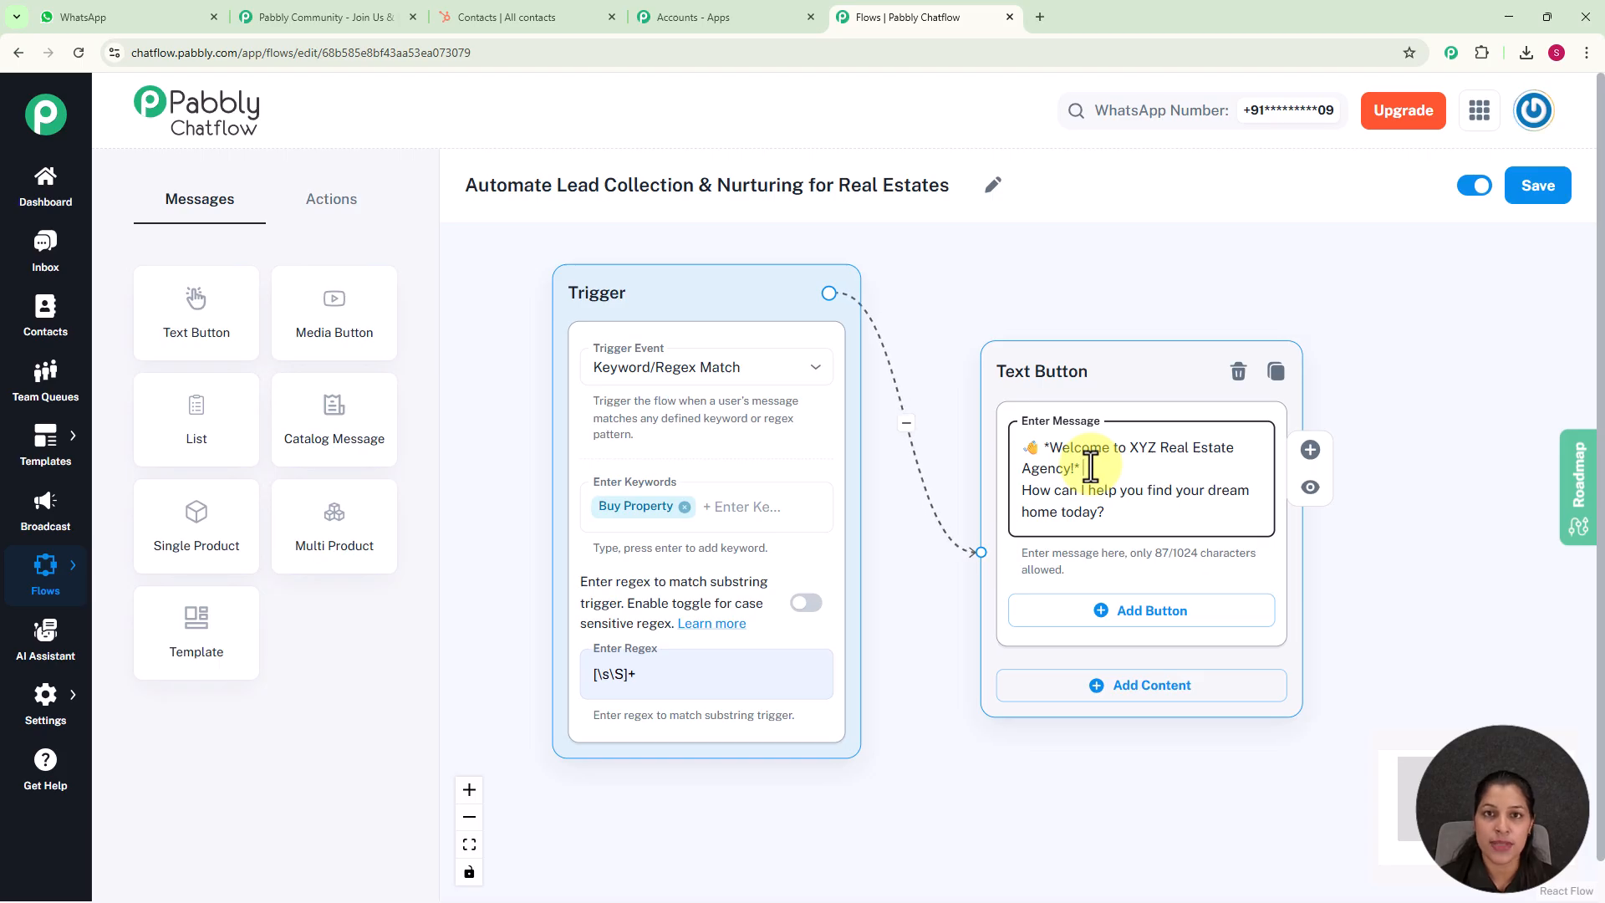
Add two buttons to the welcome message, labelled "Buy Property" and "Rent Property"
scroll(1091, 468, down, 3)
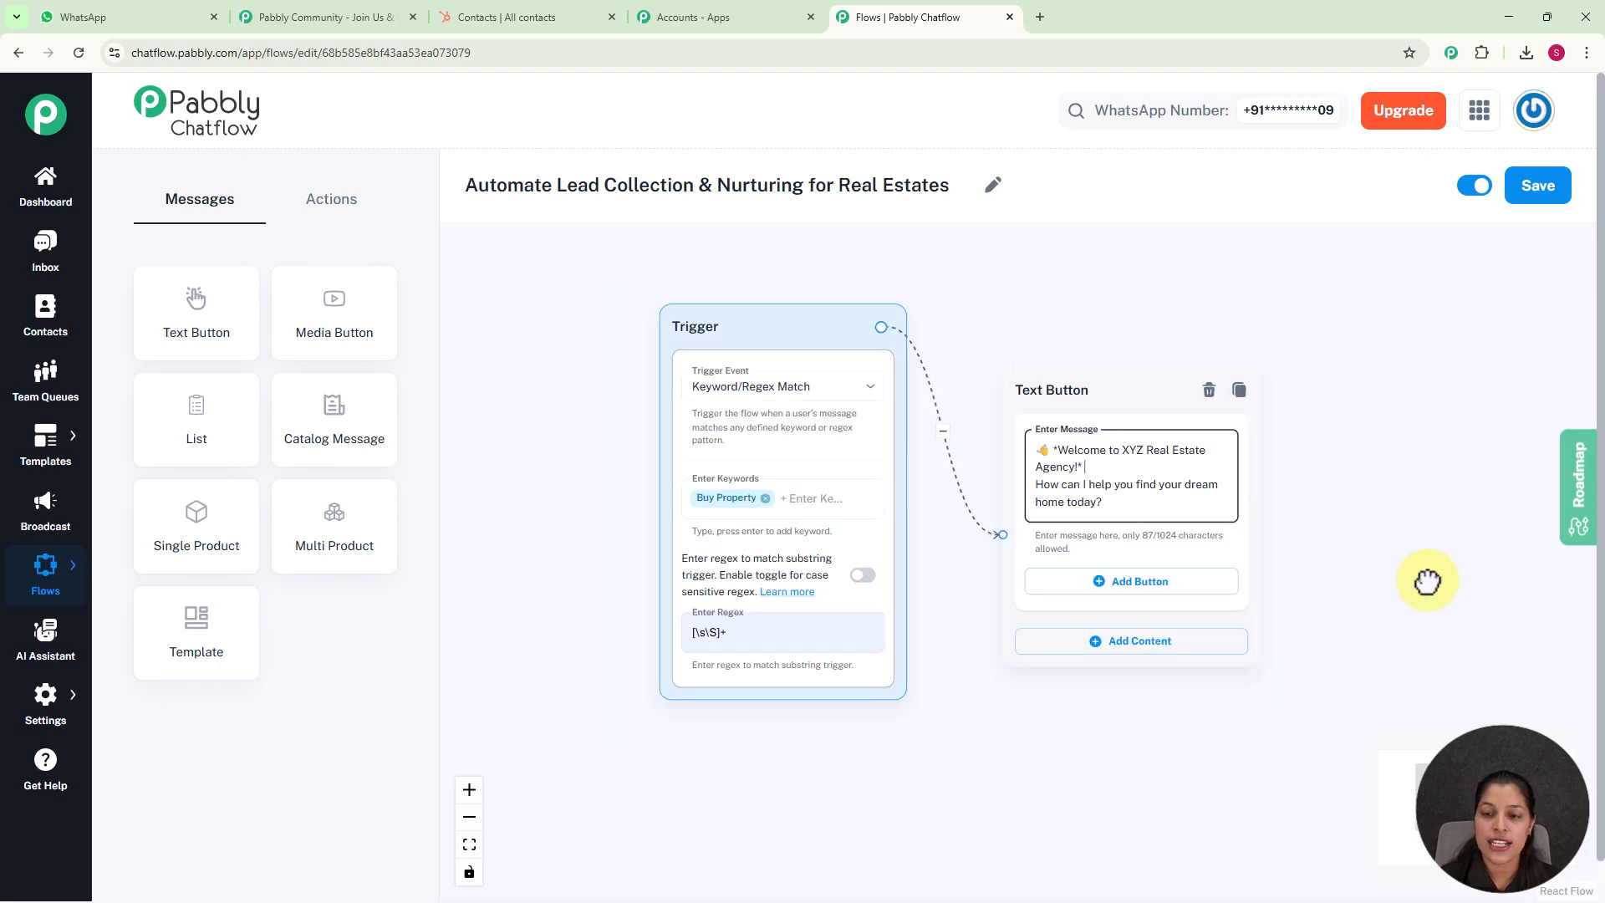
drag(1426, 580, 1232, 494)
click(974, 502)
click(937, 502)
scroll(937, 501, up, 1)
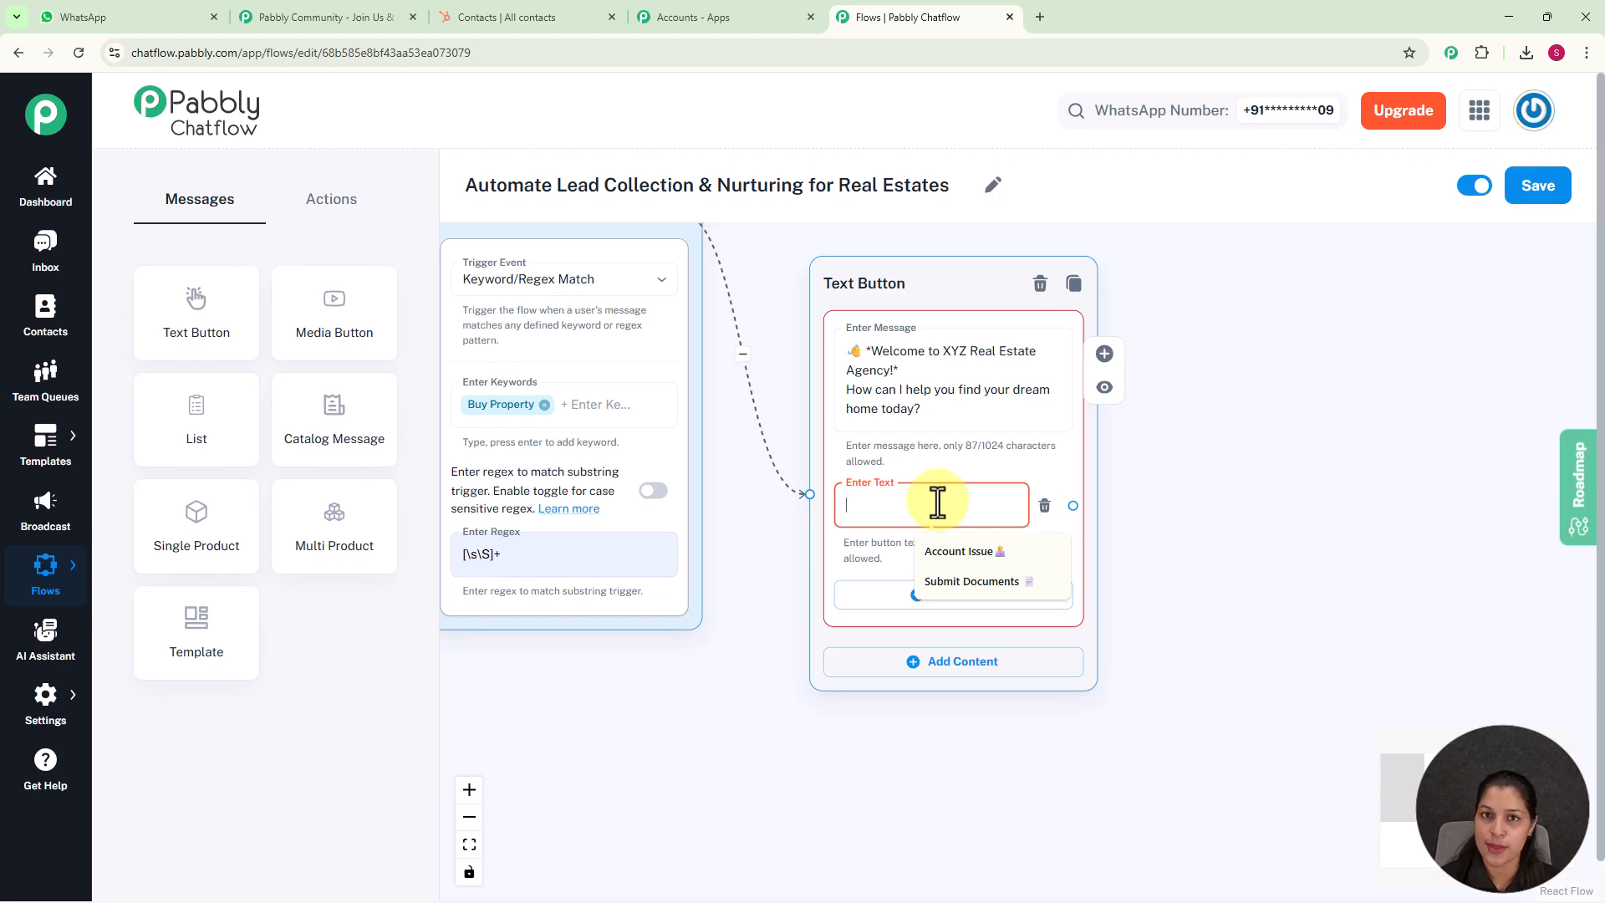
text(Buy Property)
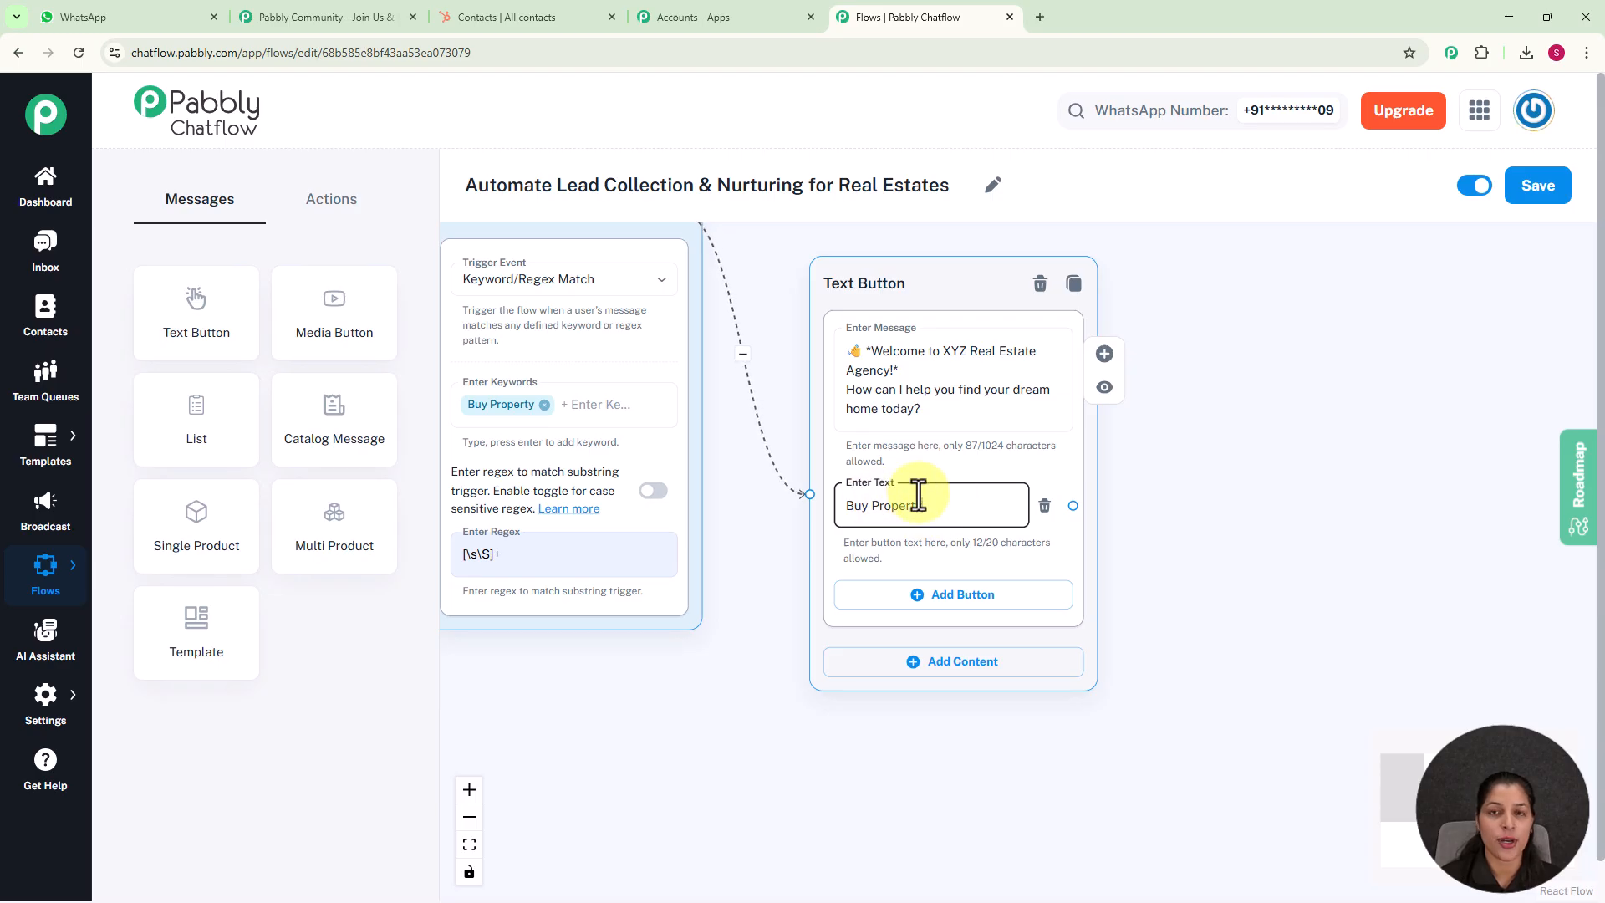
click(953, 595)
click(936, 608)
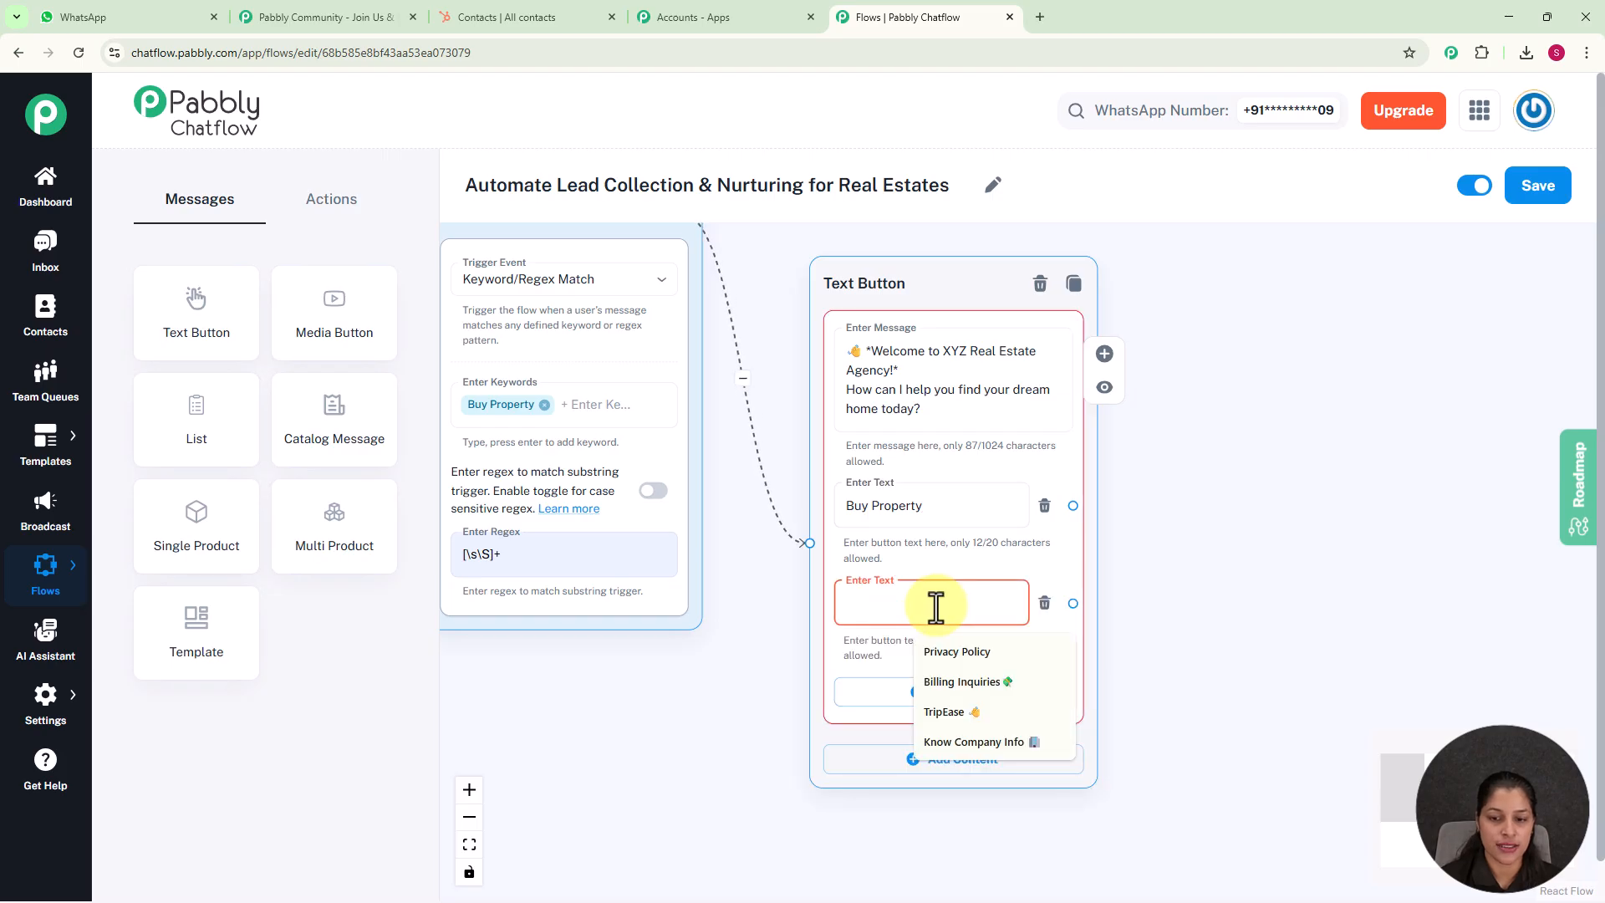
text(Rent Property)
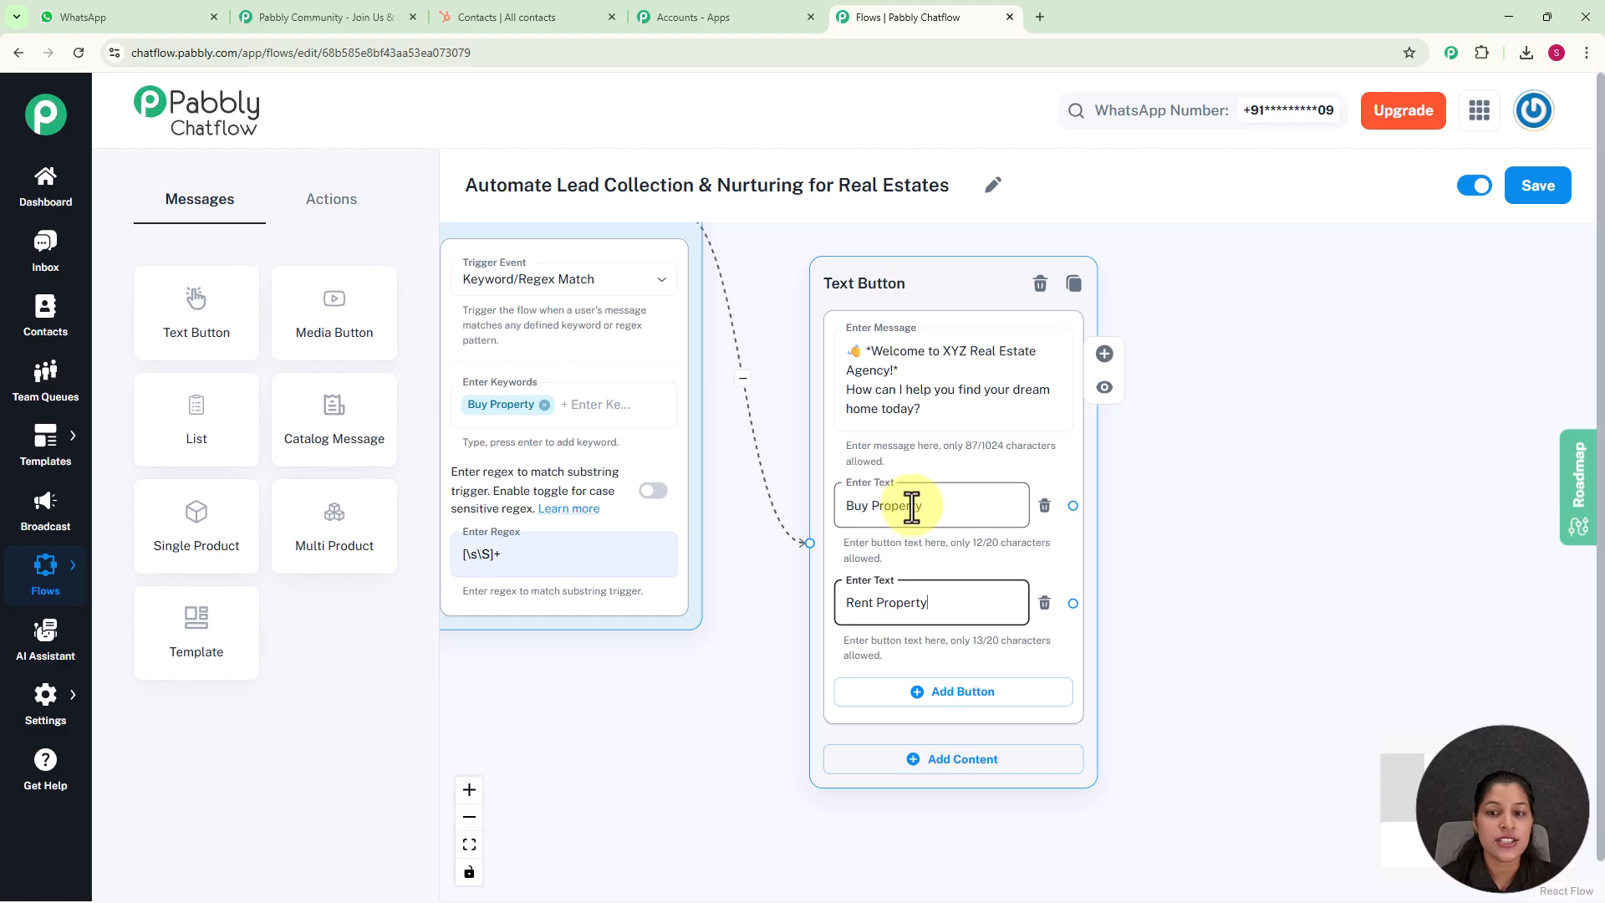
Place a Set Custom Field action beside the welcome message, link the Buy Property button to it, and check the available contact custom fields
click(328, 200)
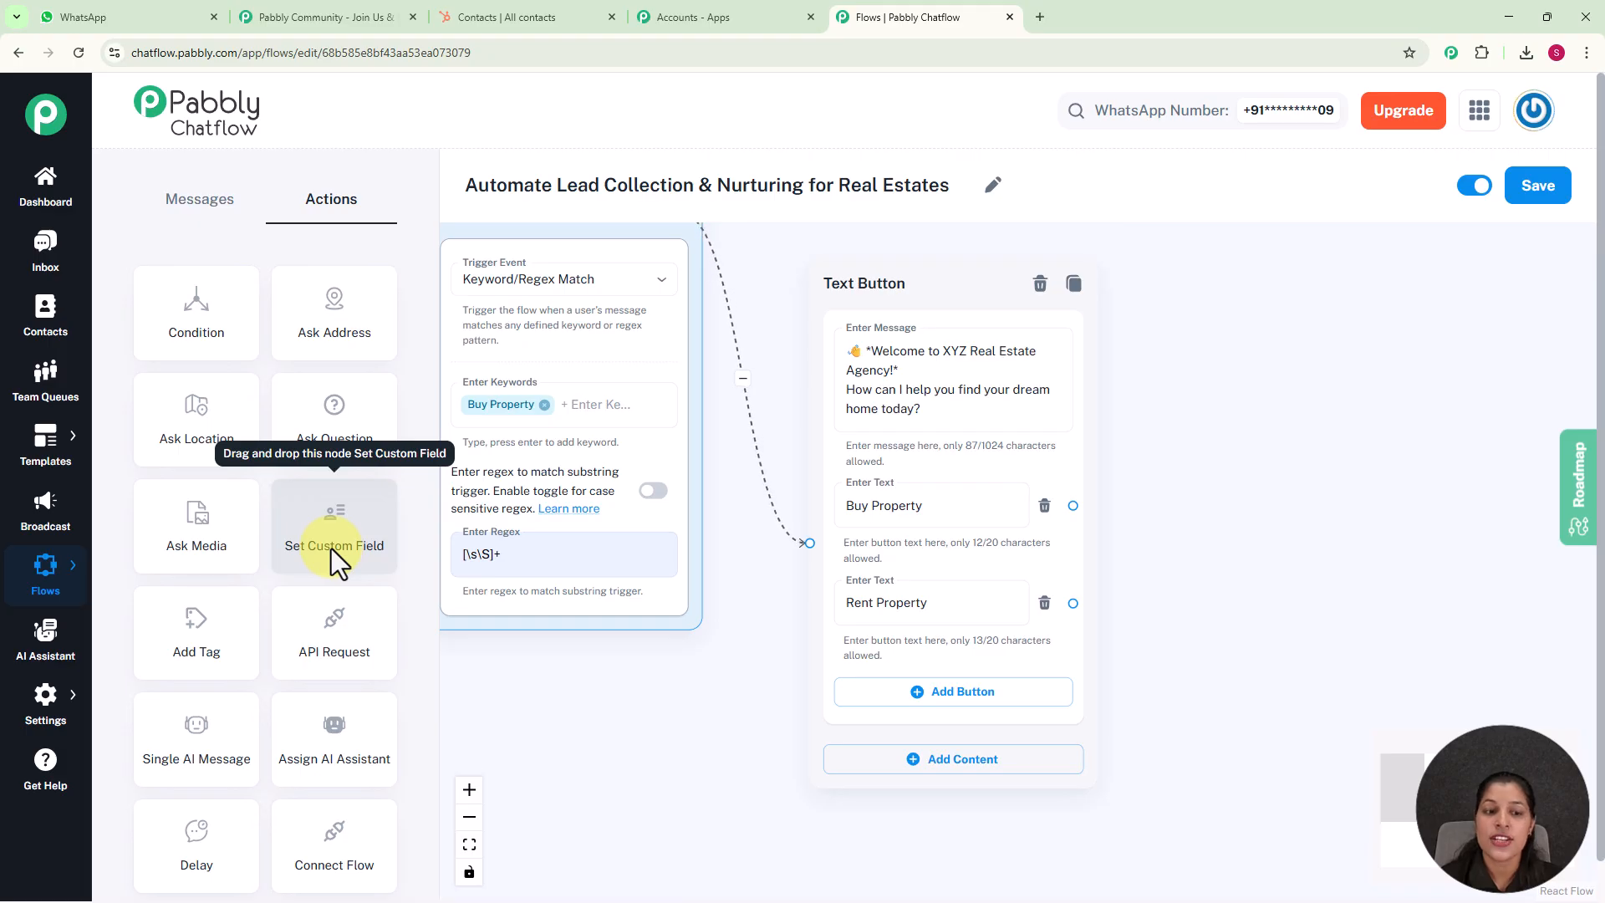
drag(331, 549, 616, 544)
drag(680, 359, 1333, 261)
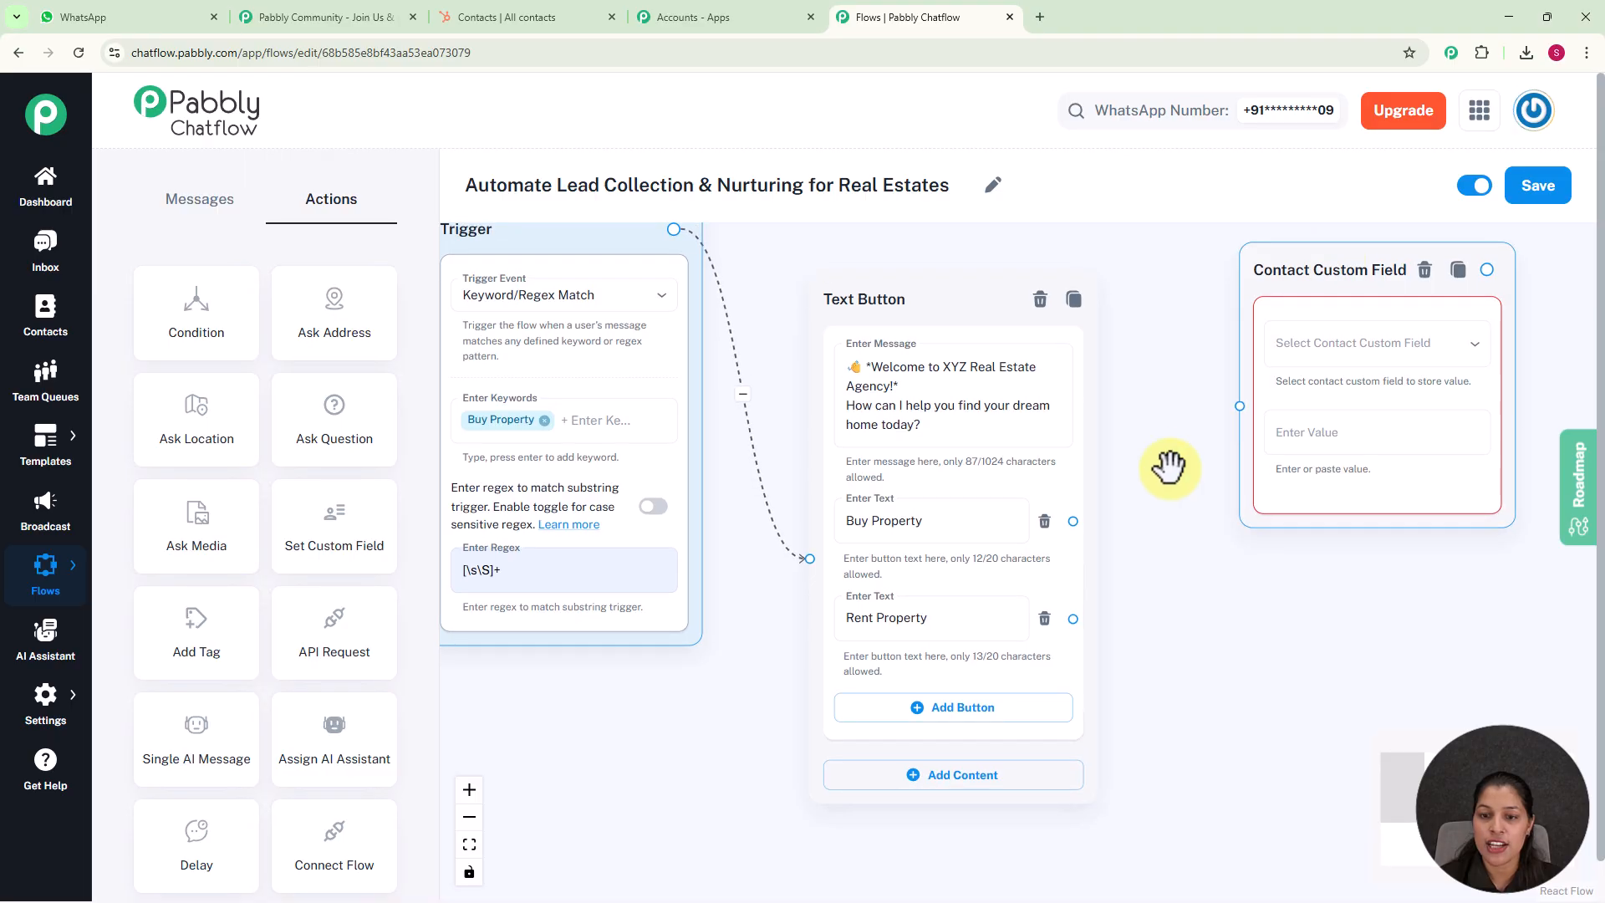
mouse_move(1074, 521)
mouse_down()
mouse_move(1111, 526)
mouse_move(1190, 429)
mouse_move(1243, 405)
mouse_up()
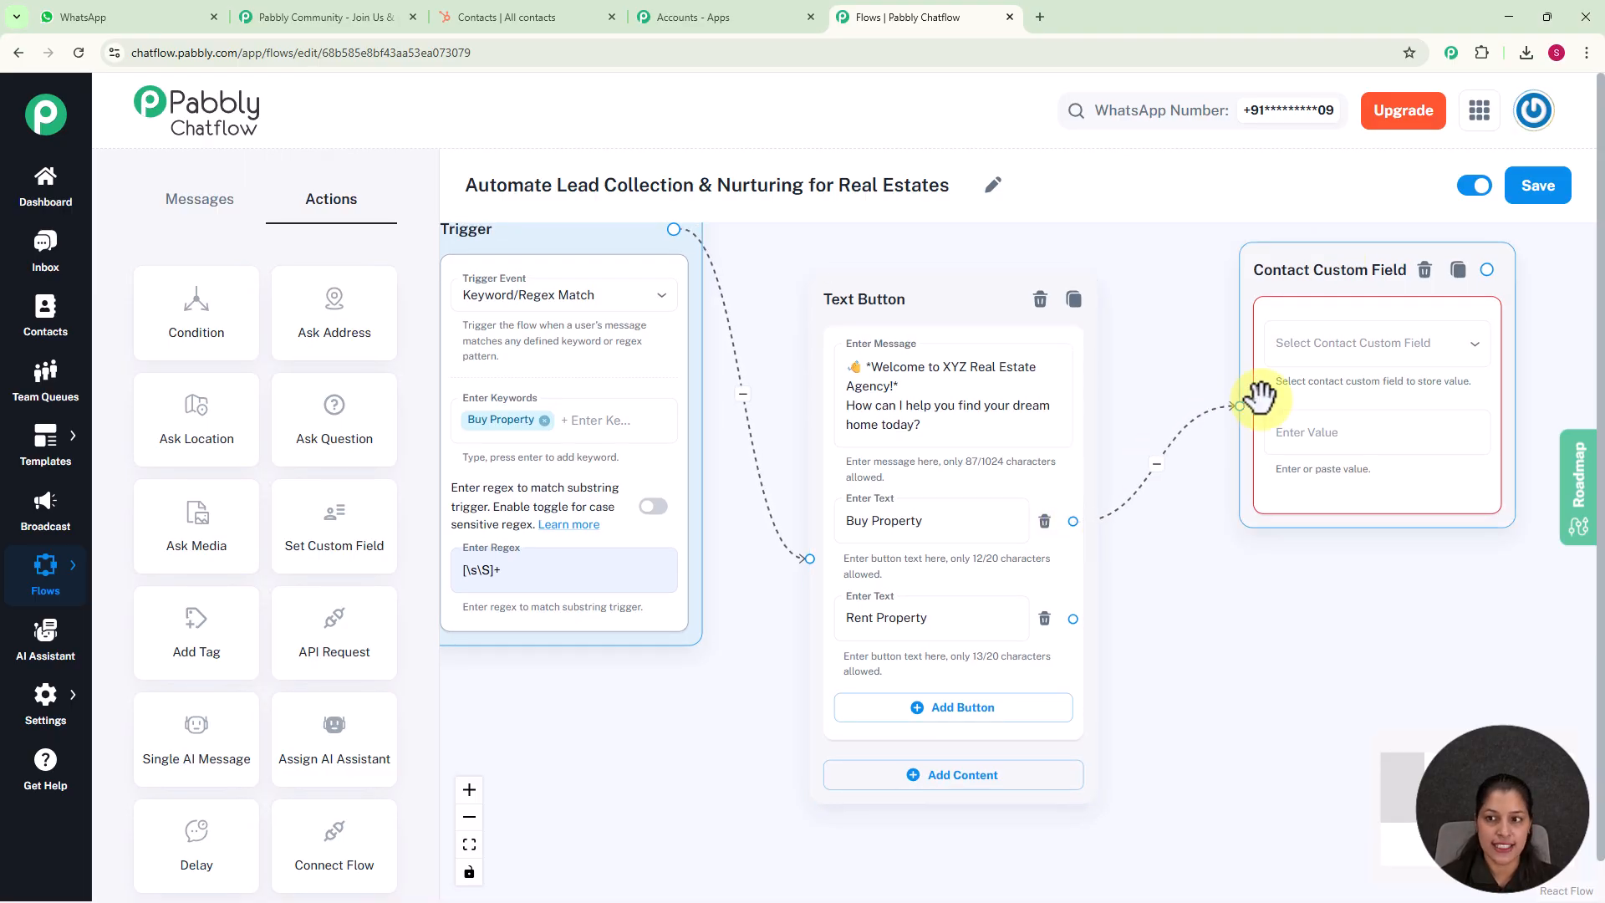
click(1332, 360)
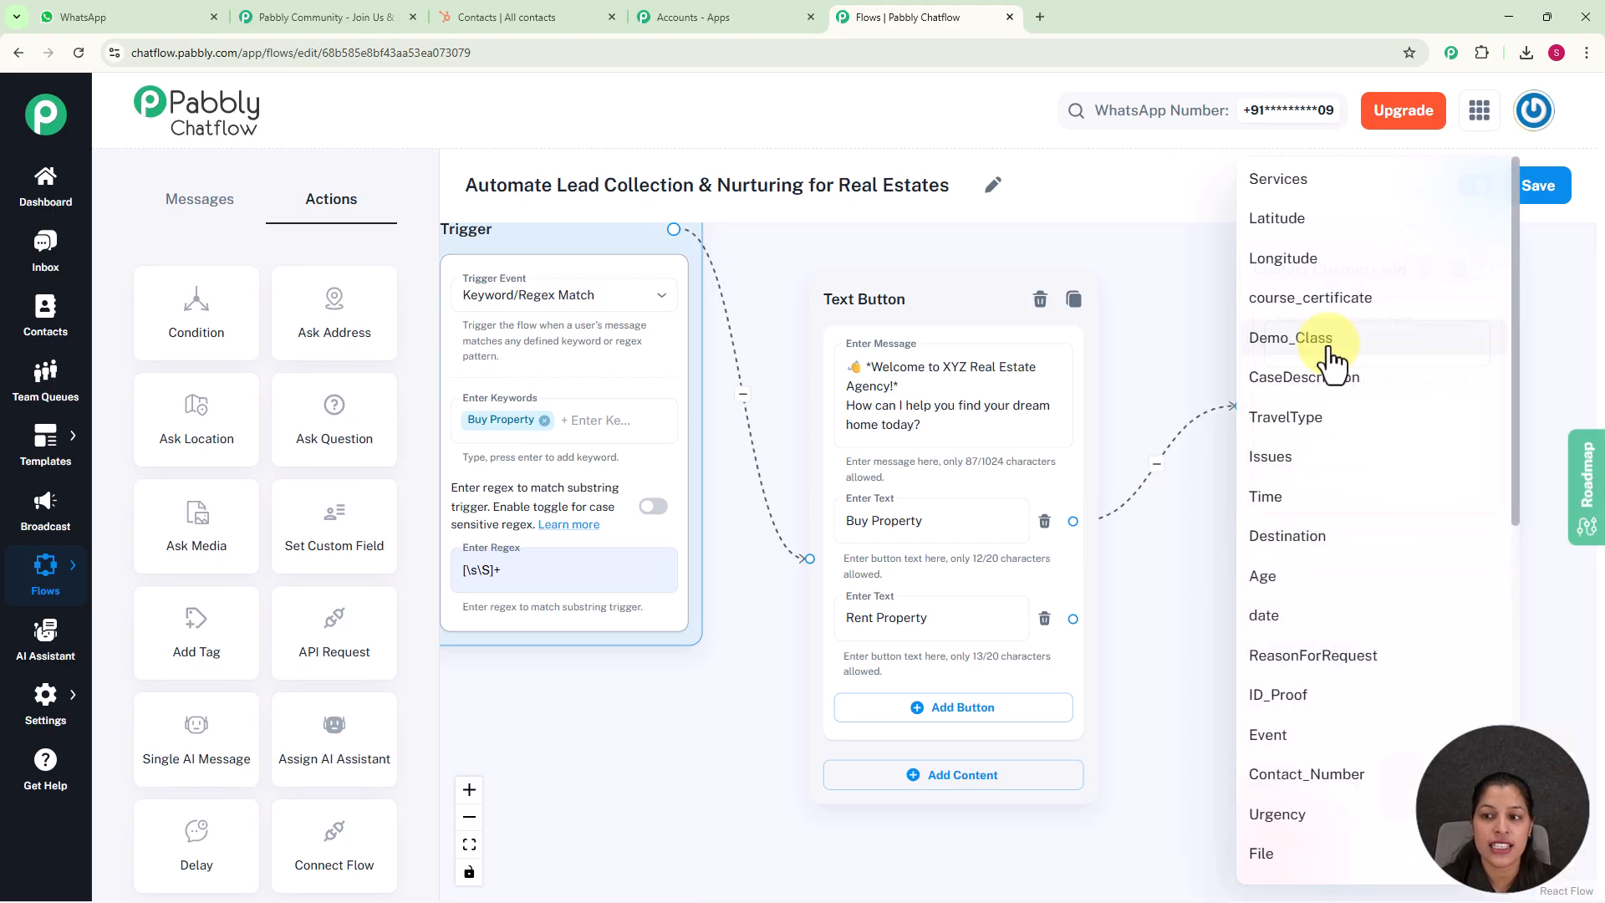
click(1163, 336)
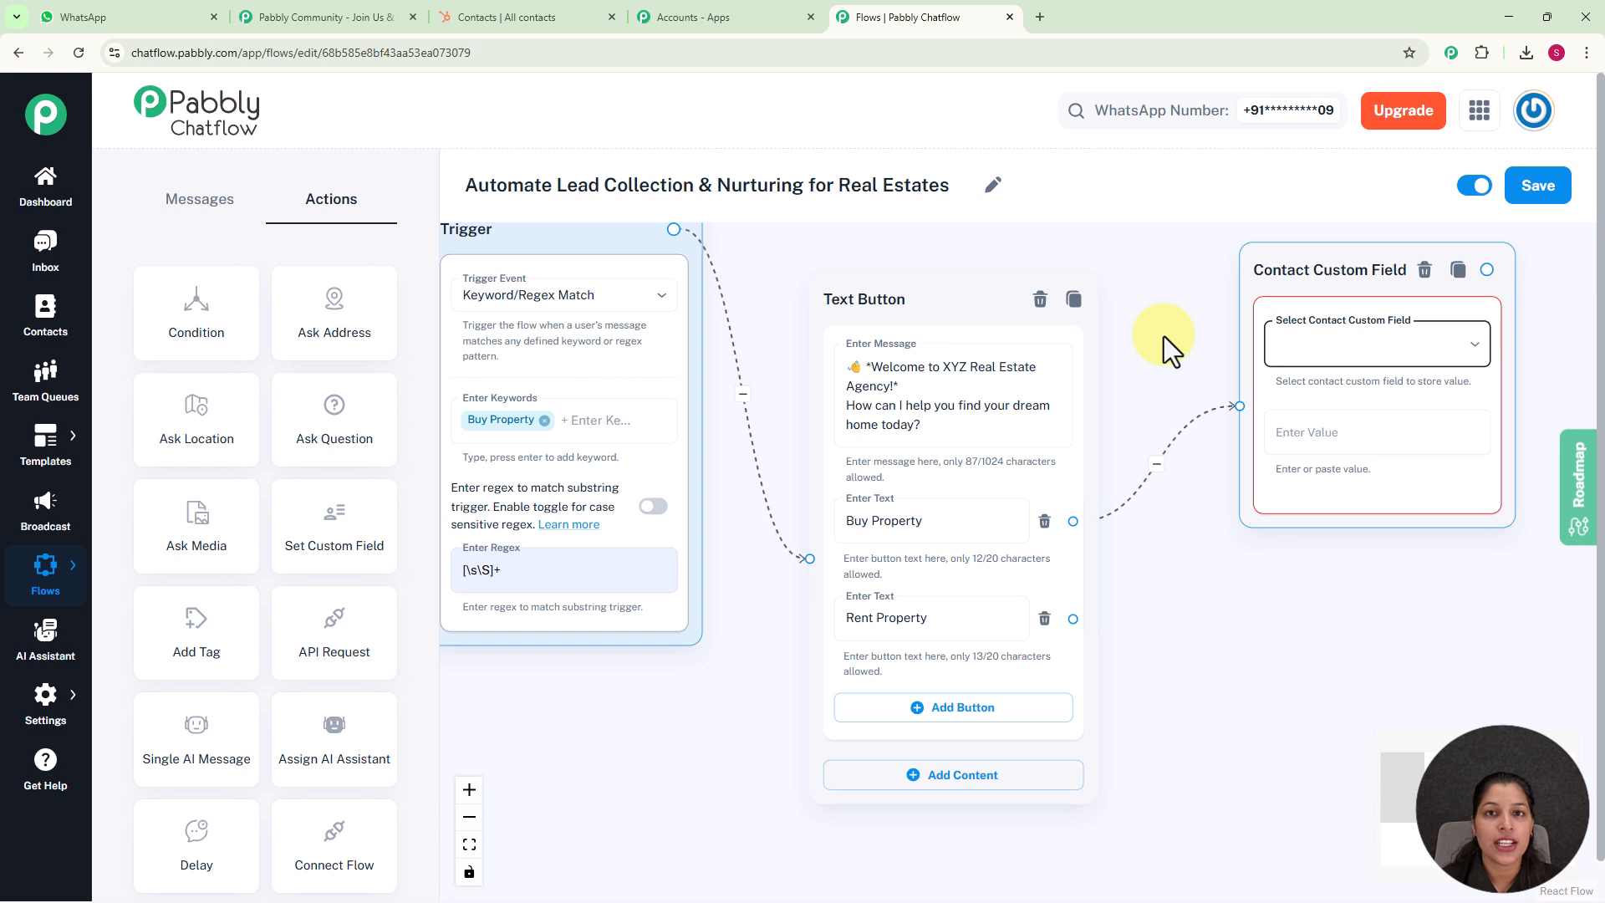
Set the contact custom field linked to the Buy Property button to Property with the value "Buy Property"
click(47, 721)
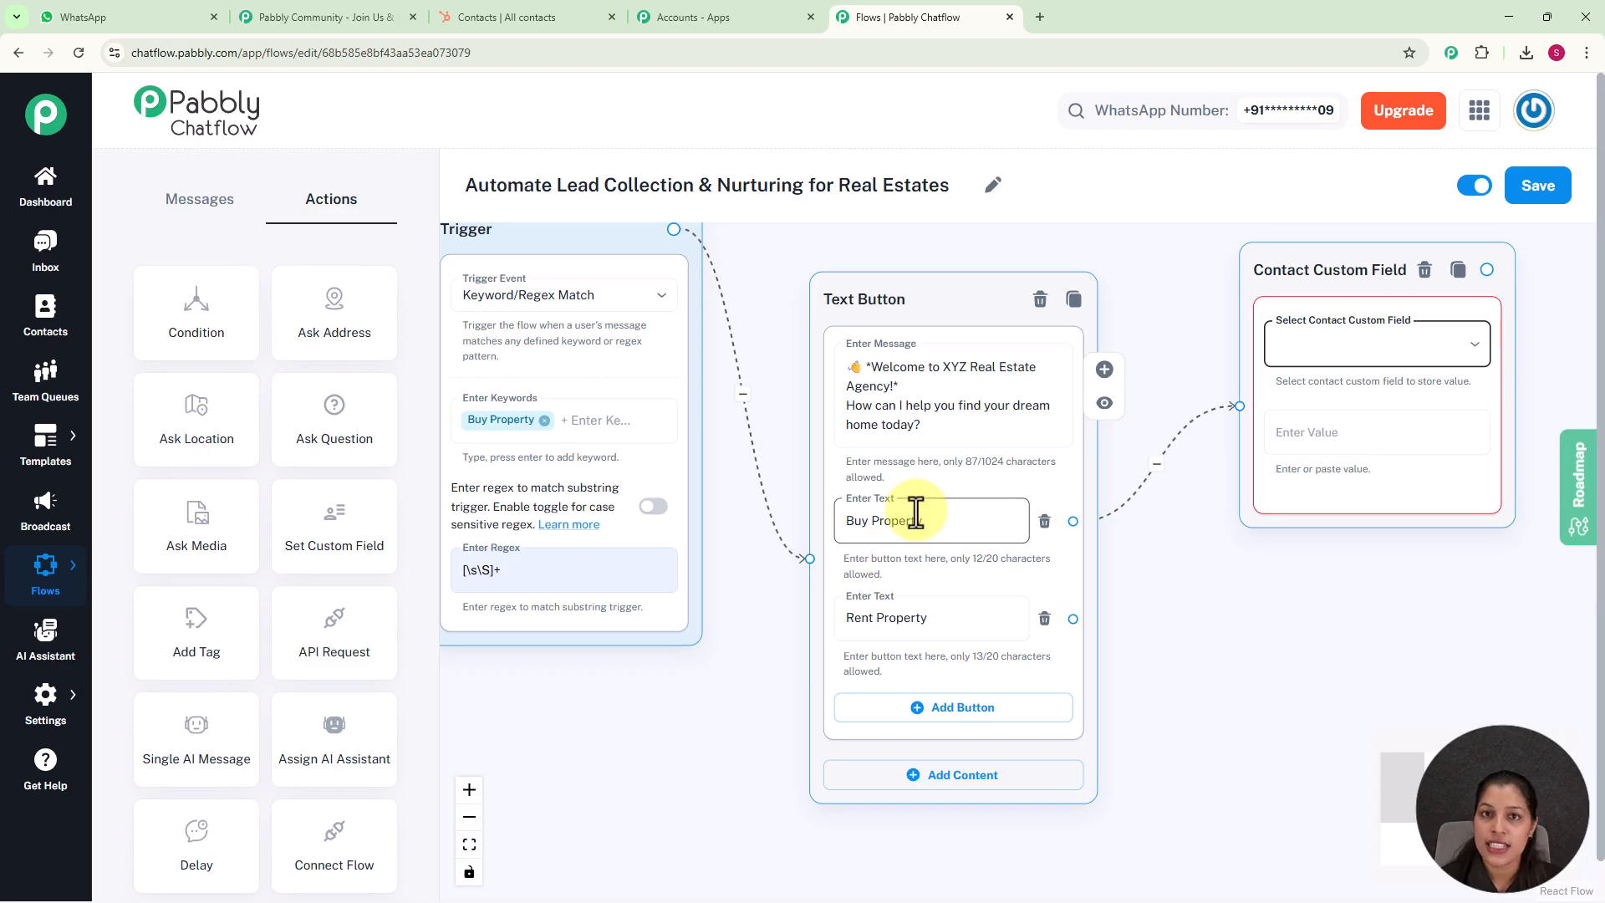
click(1419, 346)
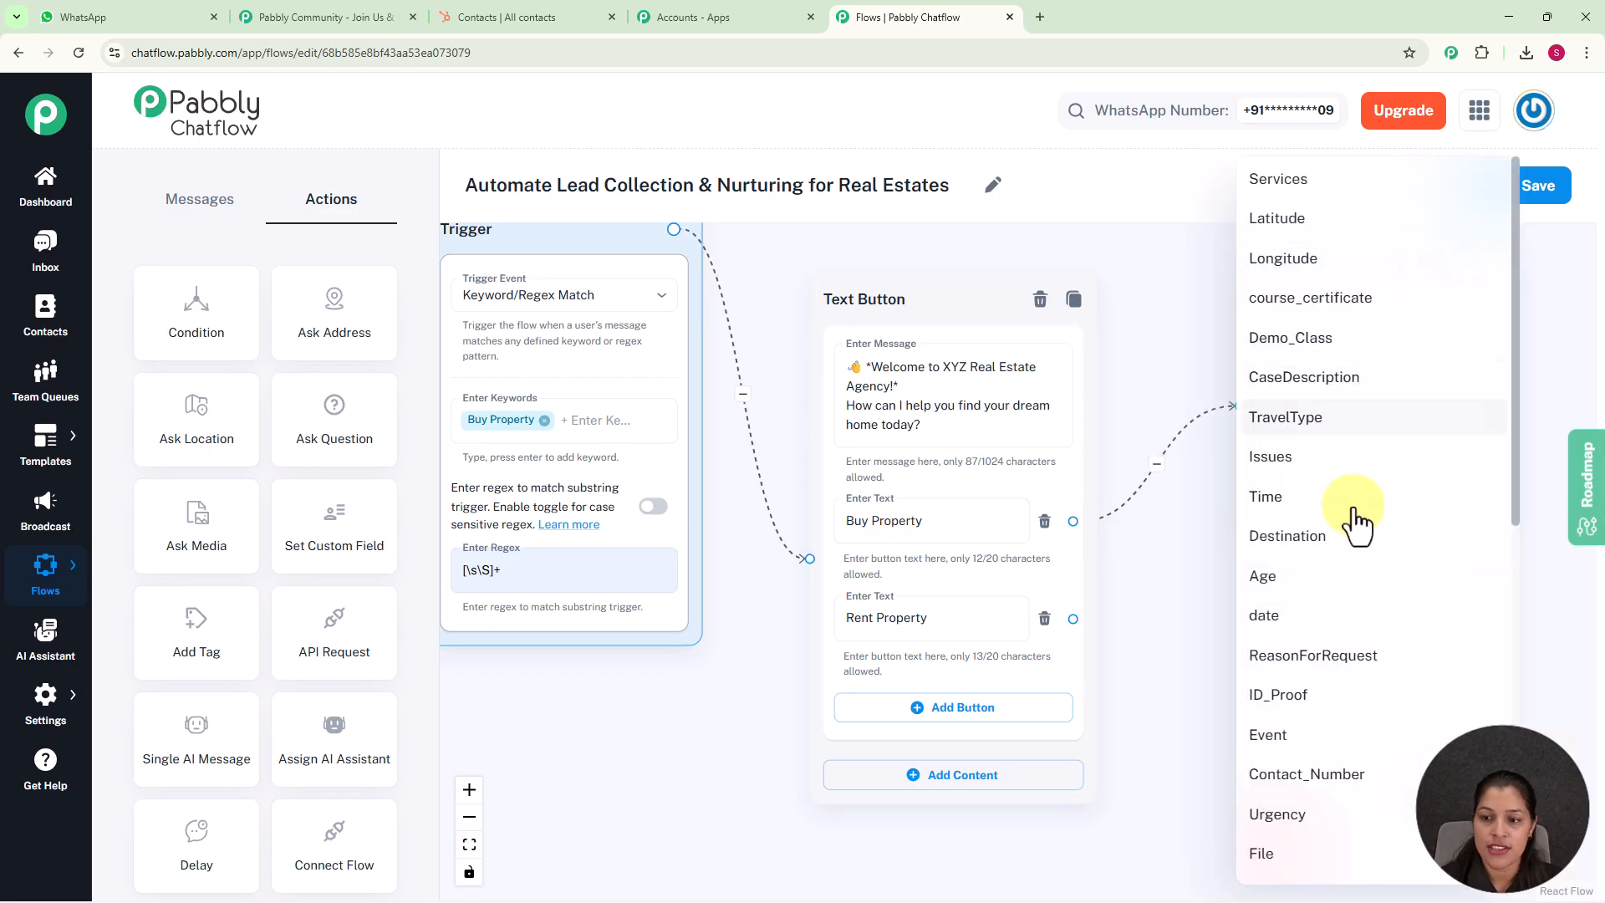
scroll(1346, 585, down, 6)
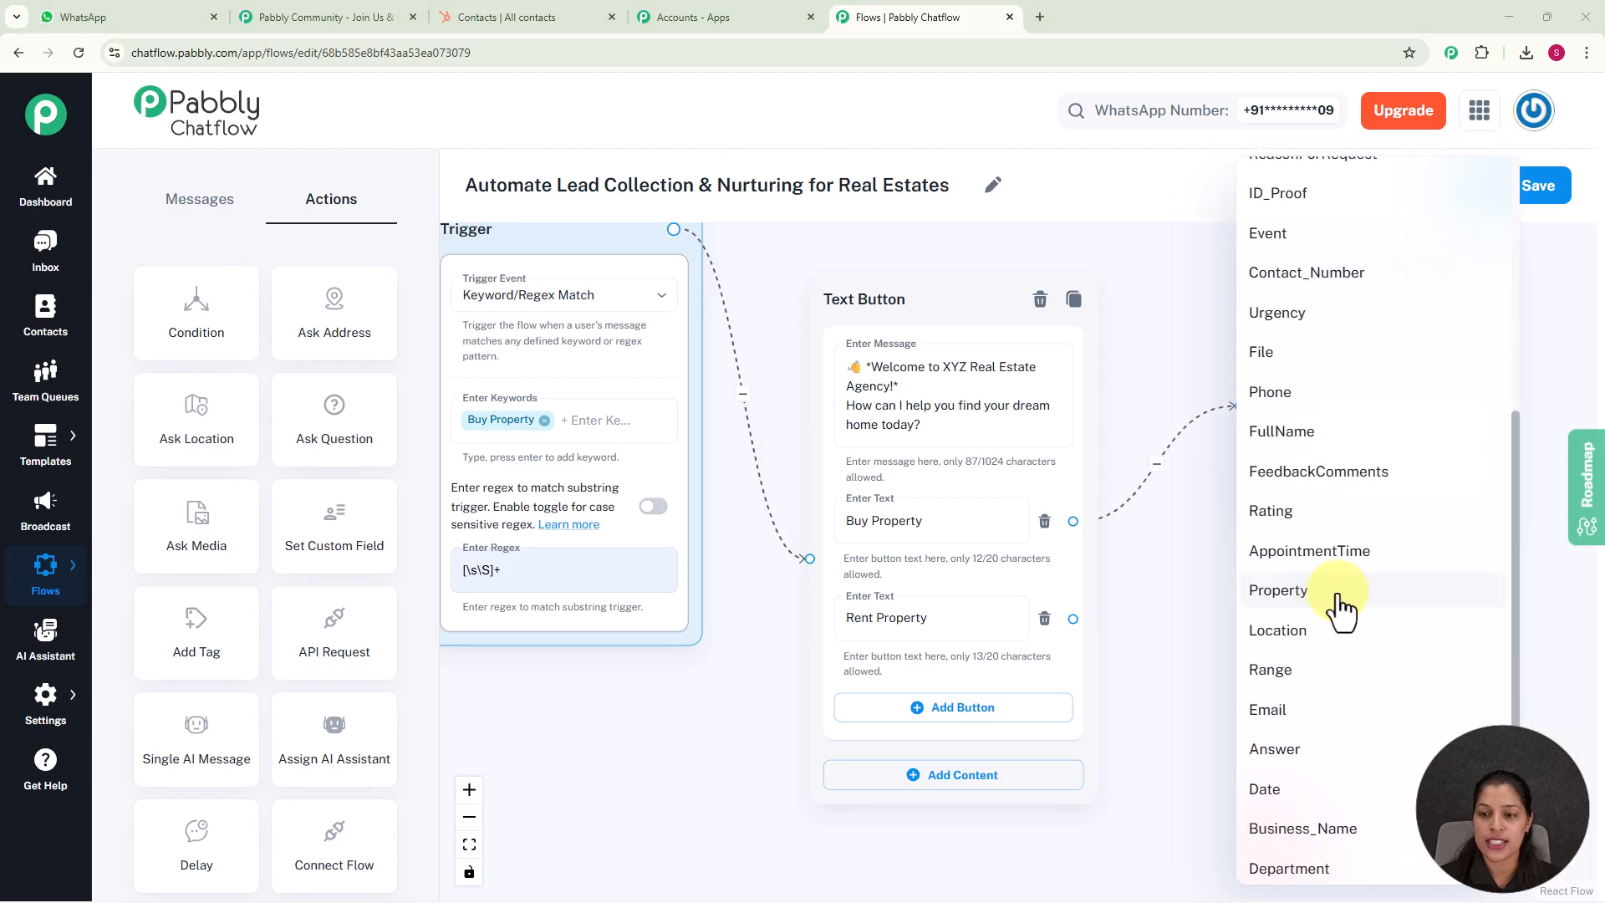
click(1340, 603)
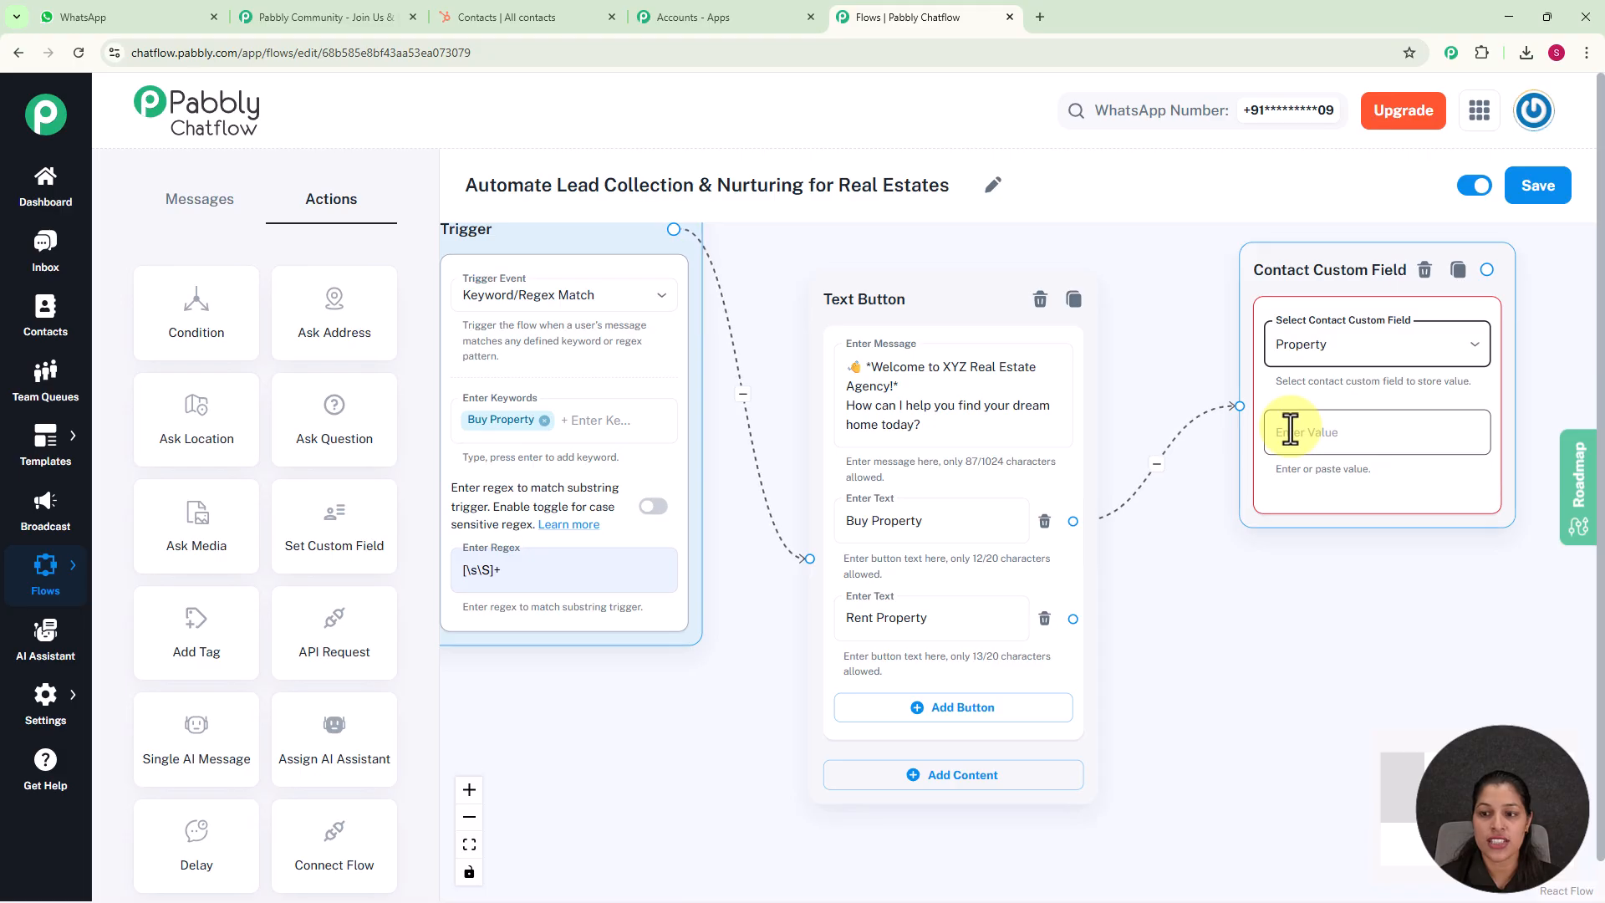
click(1290, 431)
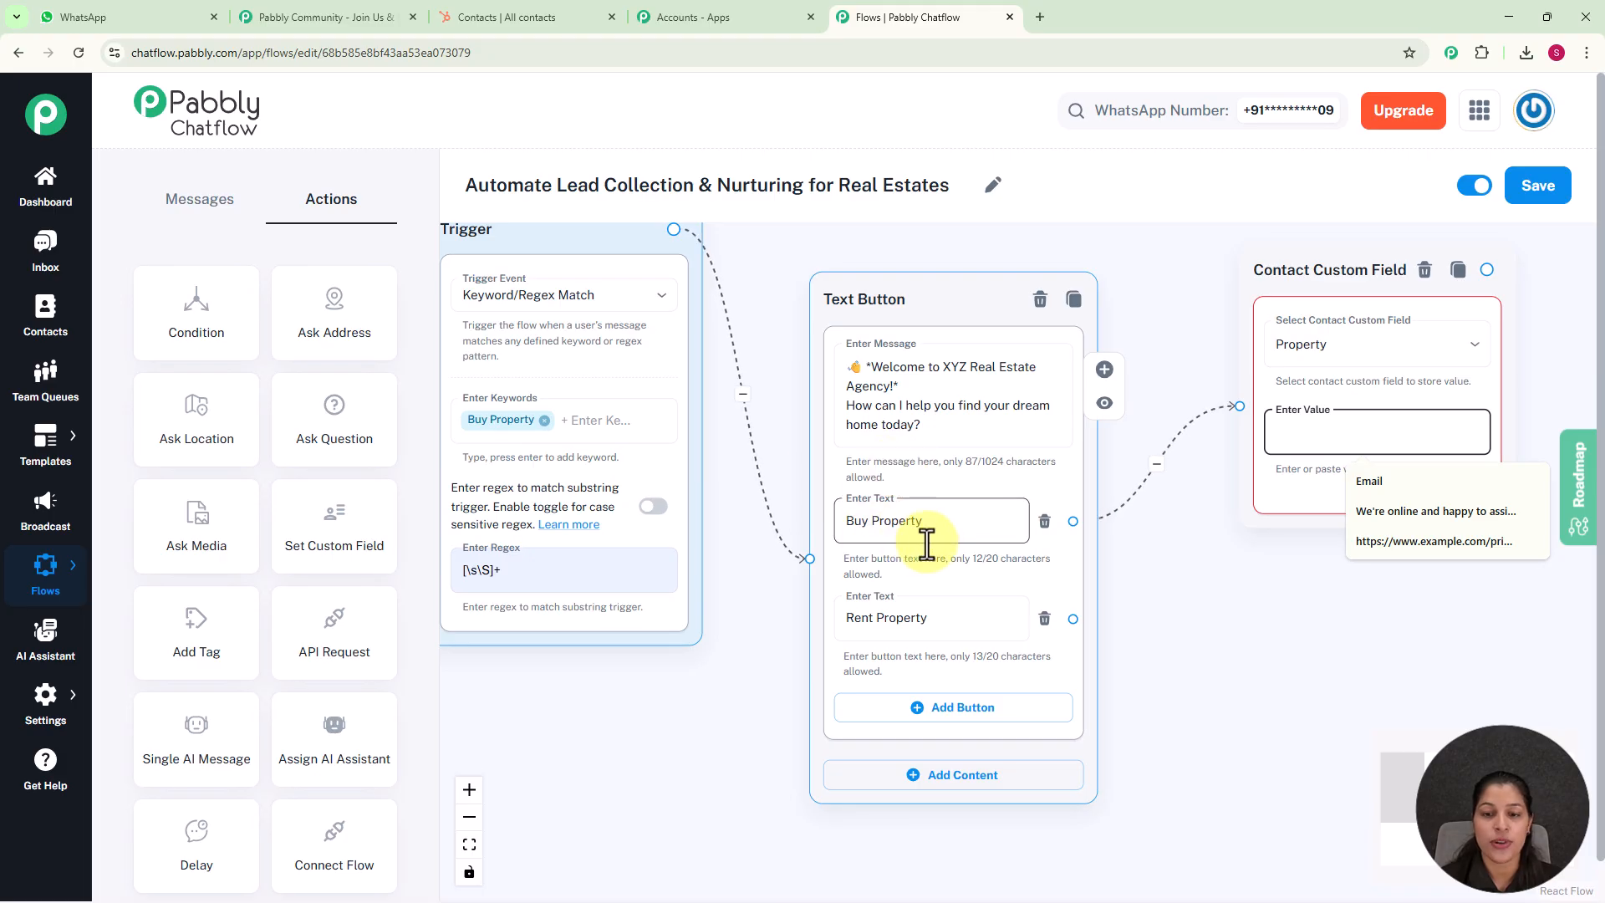
text(Buy Property)
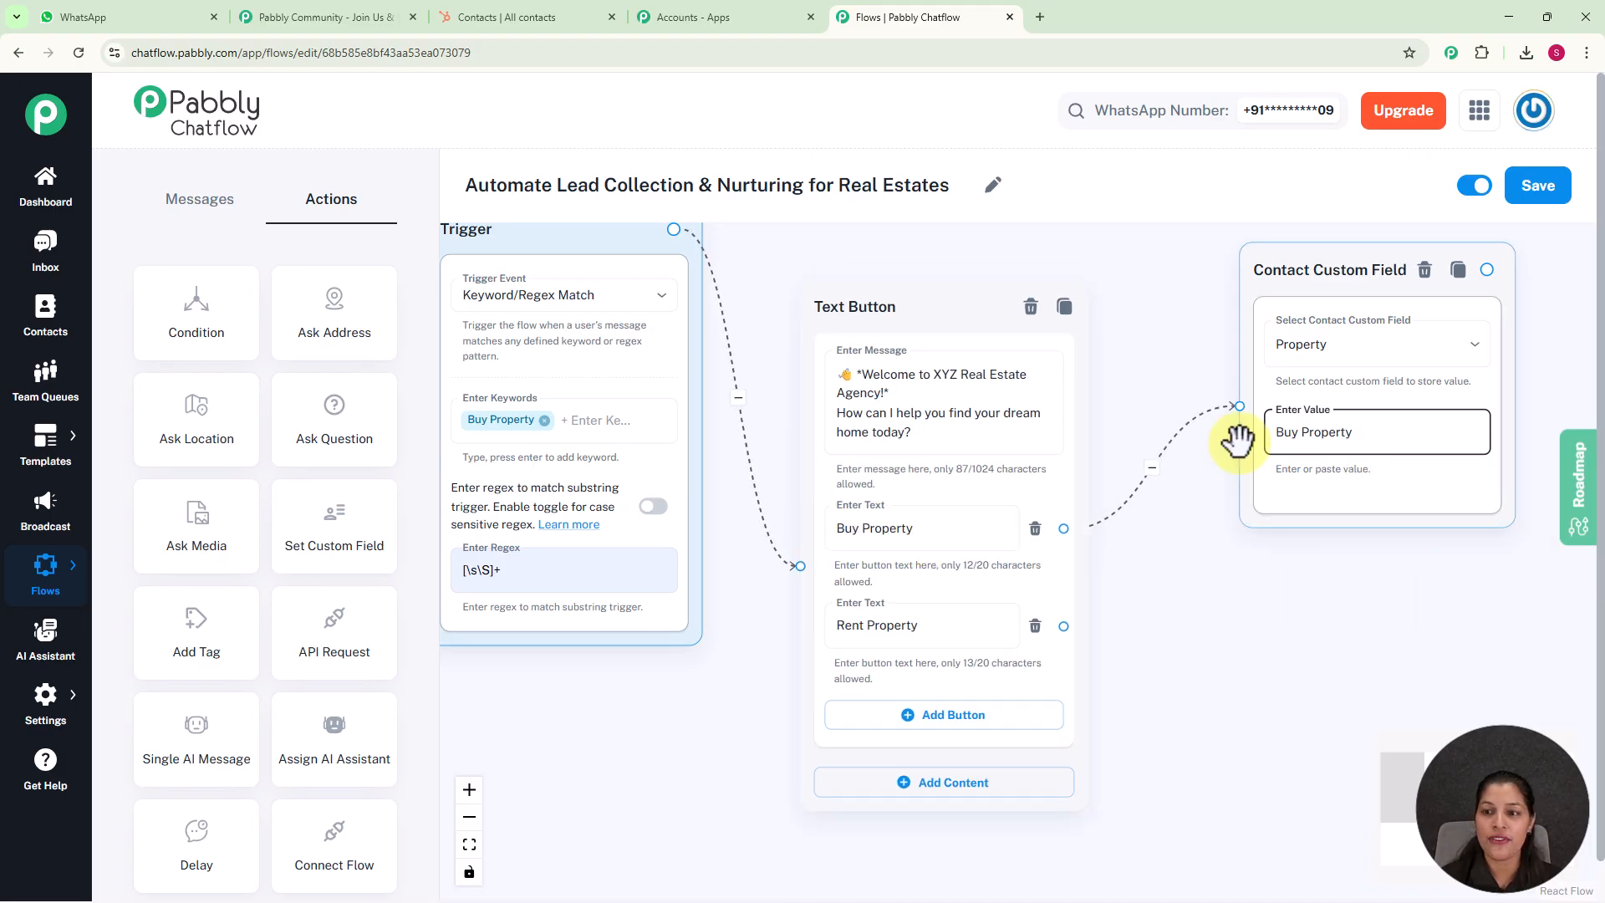
click(1298, 559)
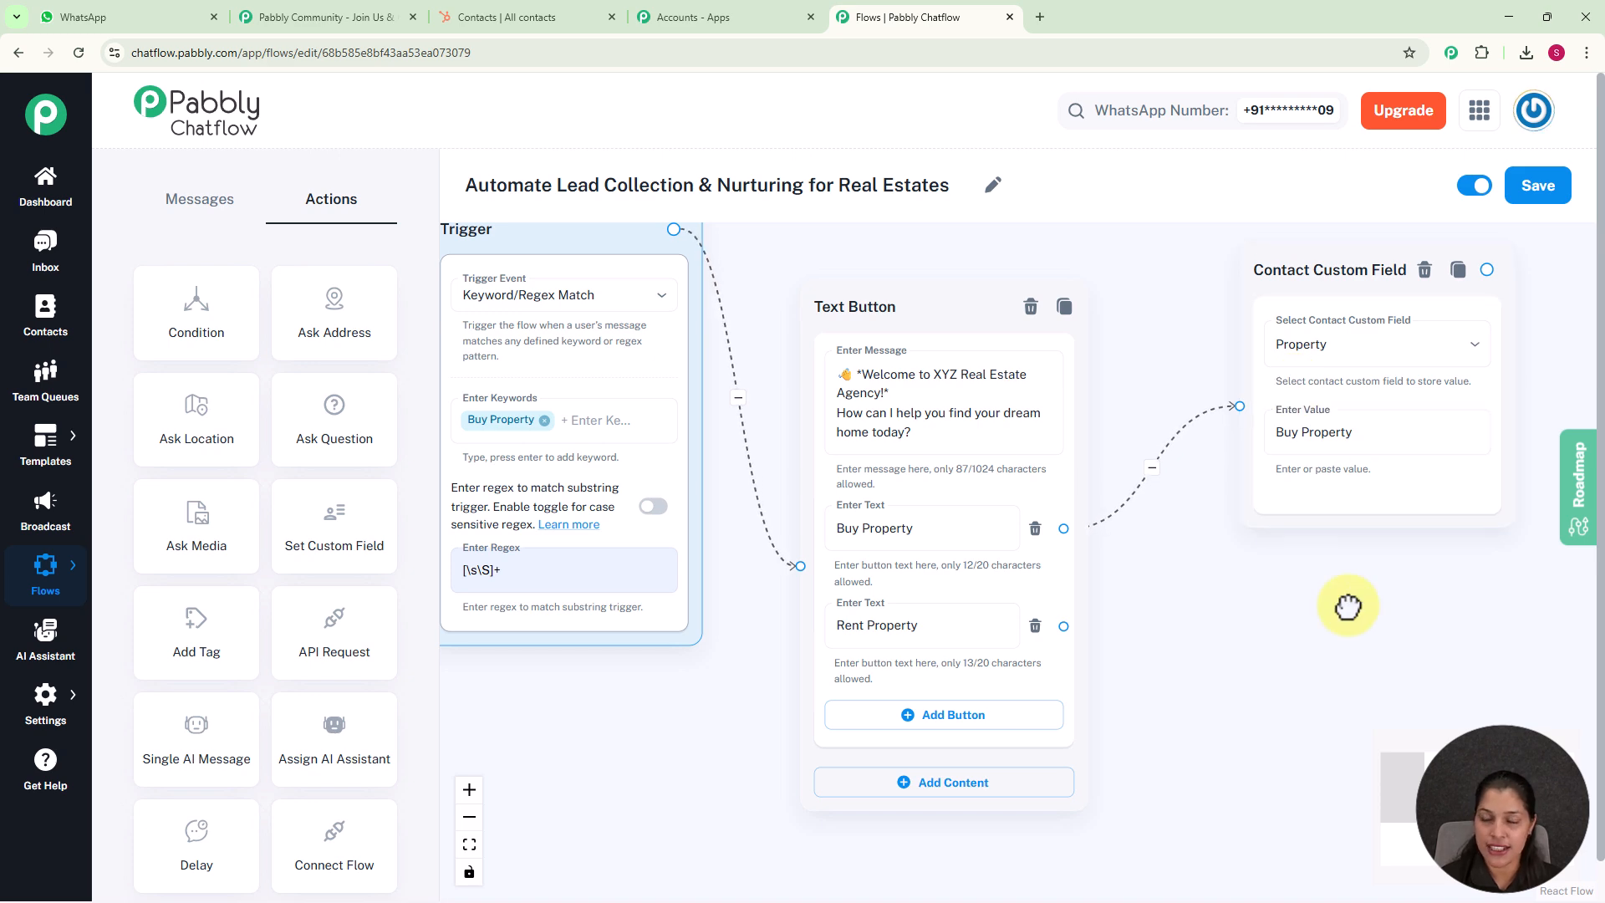
Place a second Set Custom Field action below the first one and choose Property as its contact custom field
drag(1332, 602, 1193, 541)
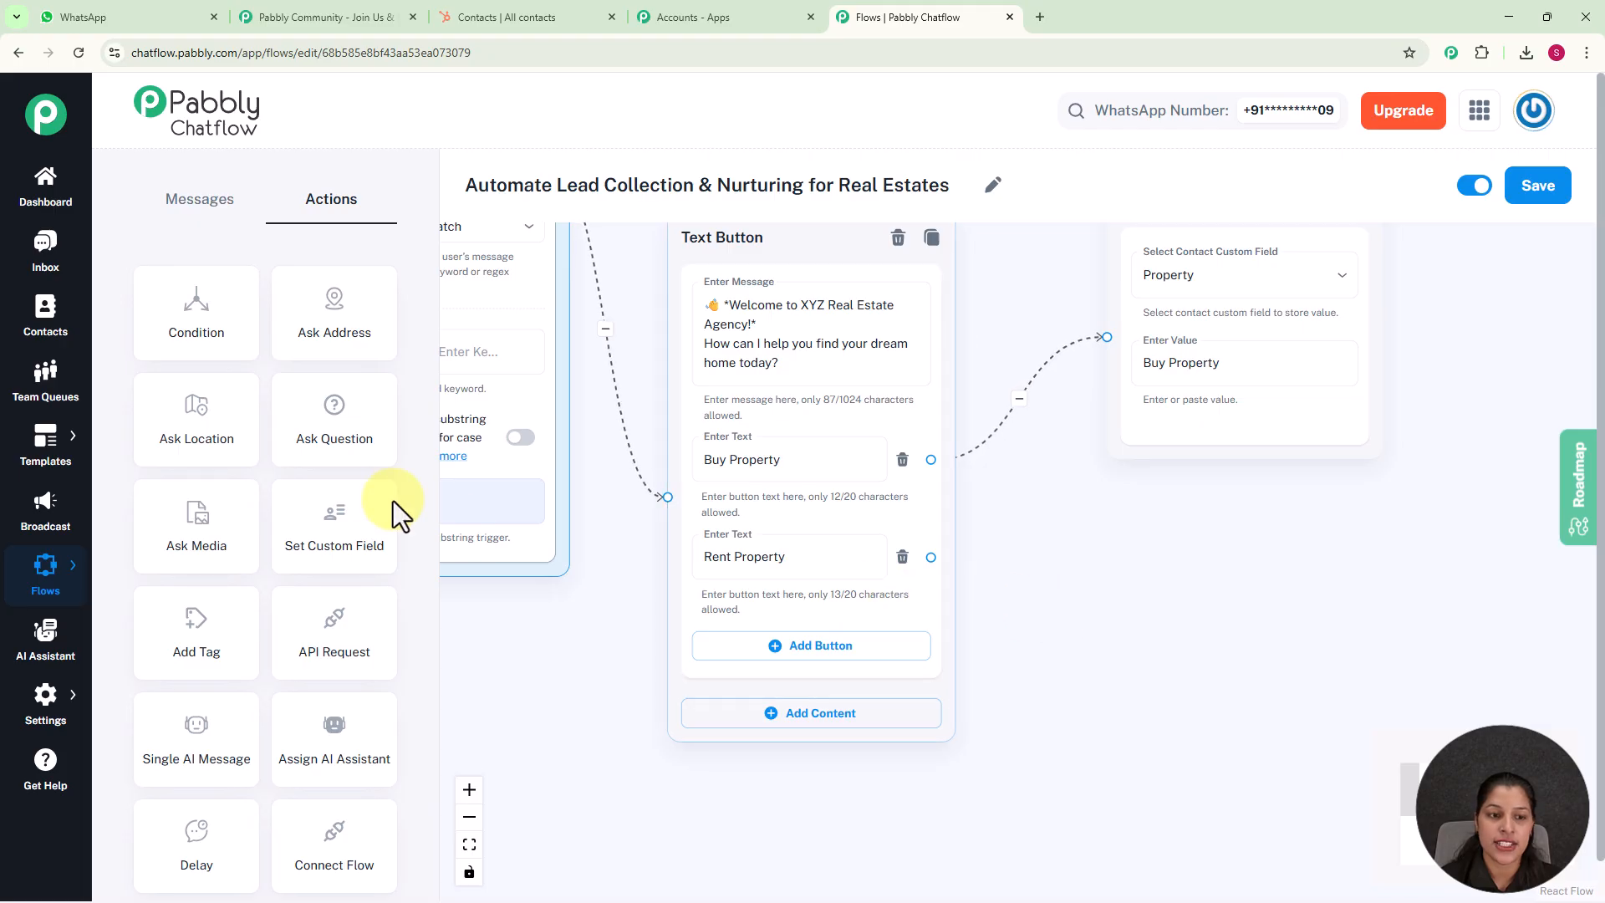
click(358, 539)
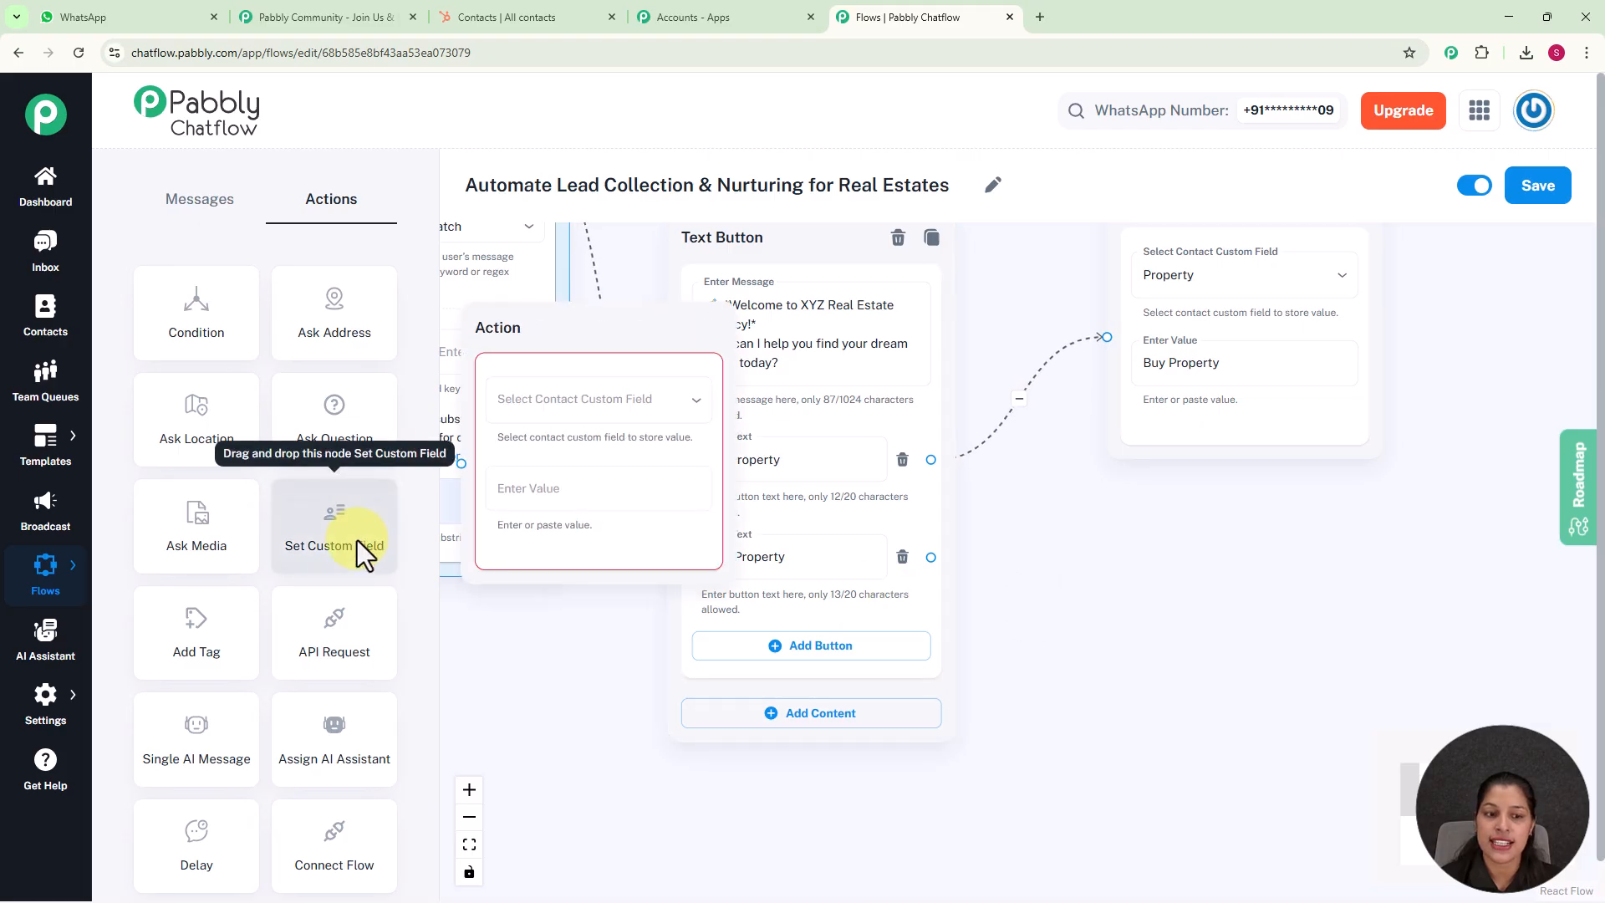
drag(599, 329, 1192, 538)
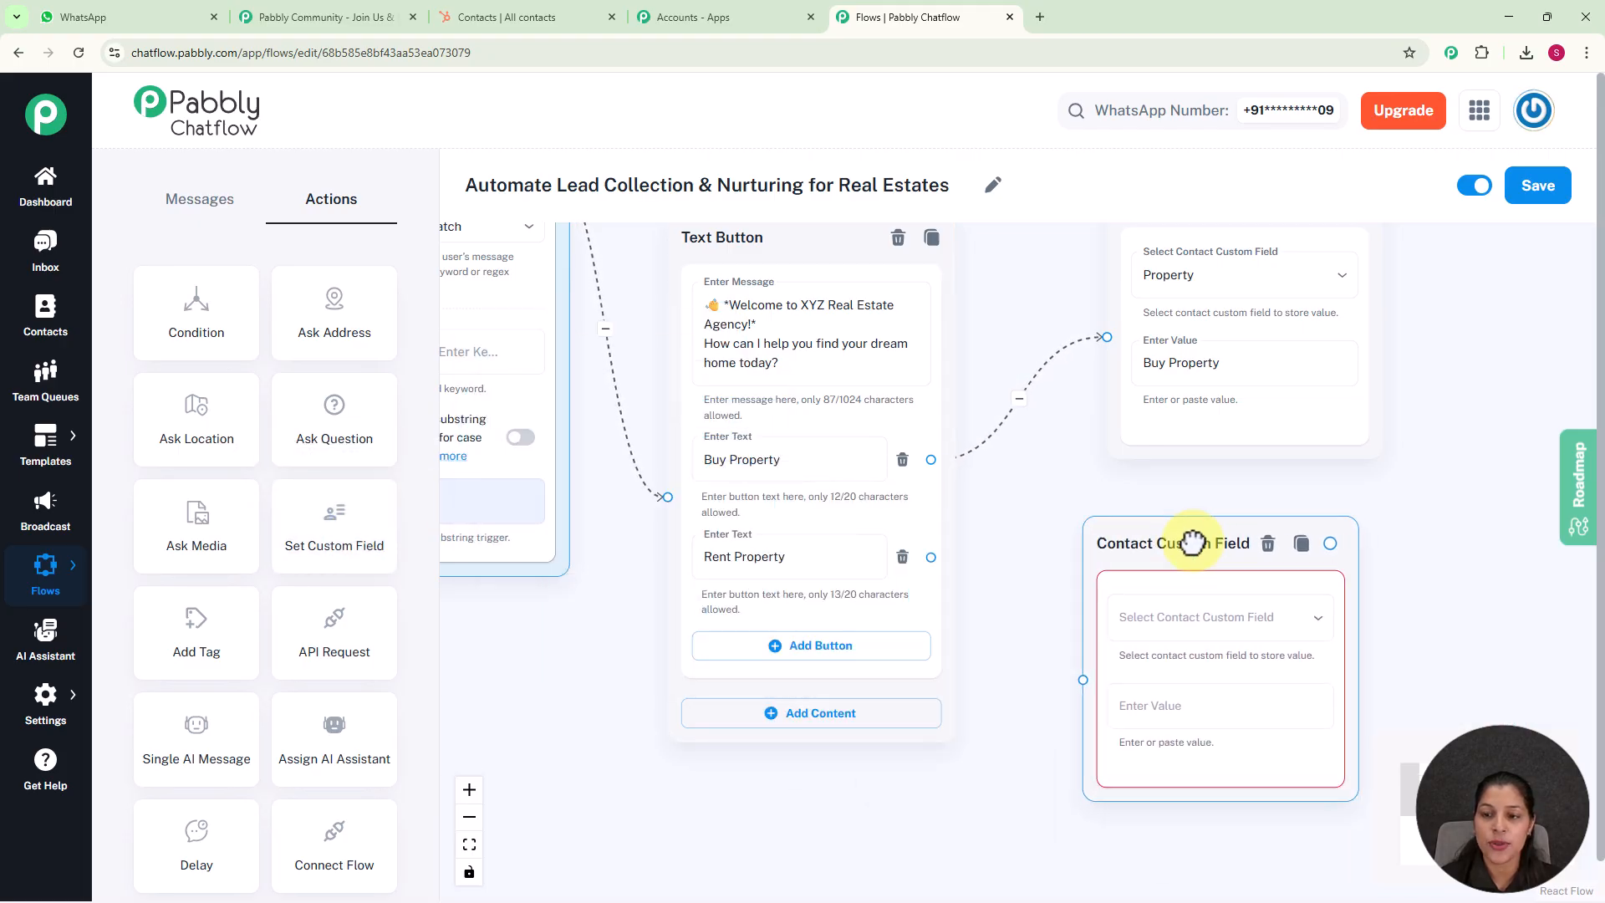
click(1207, 636)
scroll(1176, 609, down, 5)
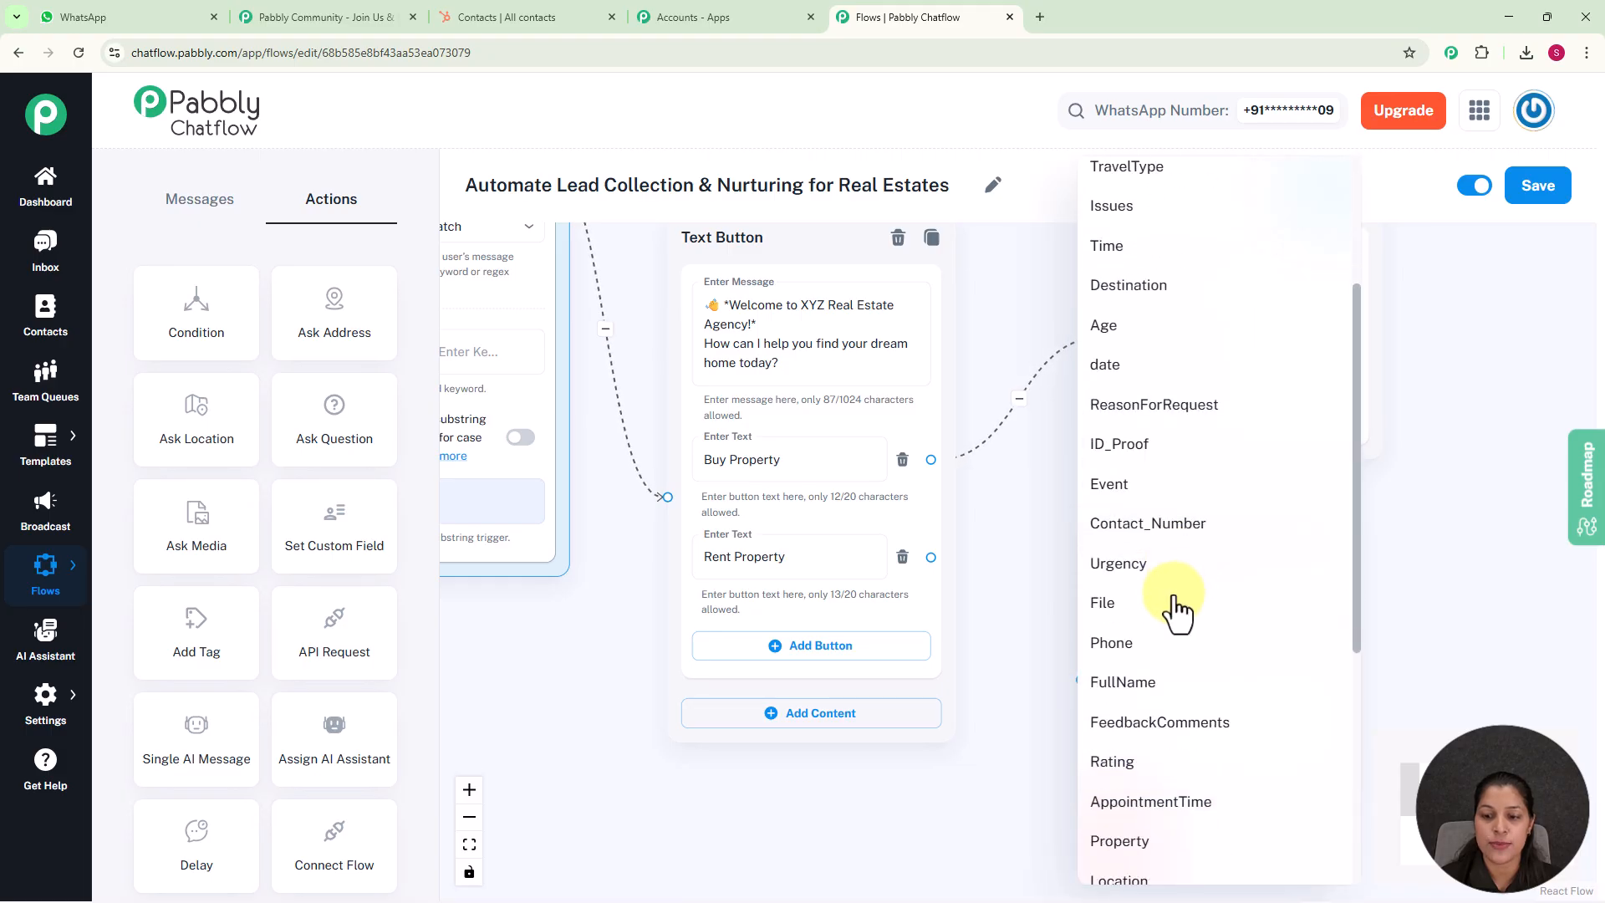
click(1144, 671)
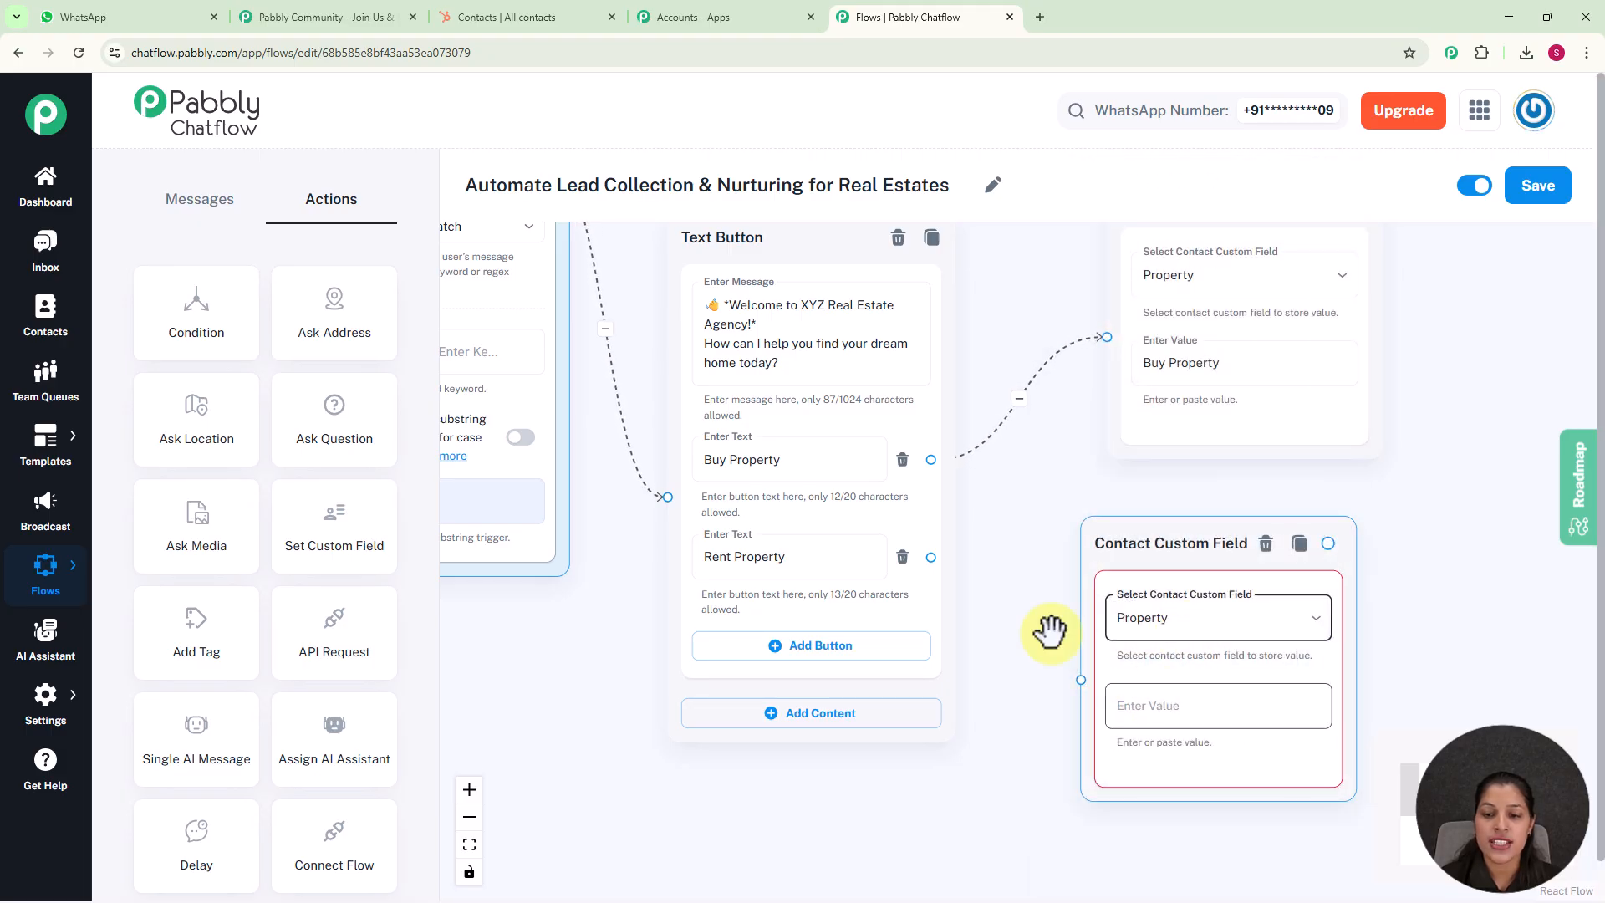
Link the Rent Property button to the second custom field action and set its value to "Rent Property"
drag(930, 557, 1081, 680)
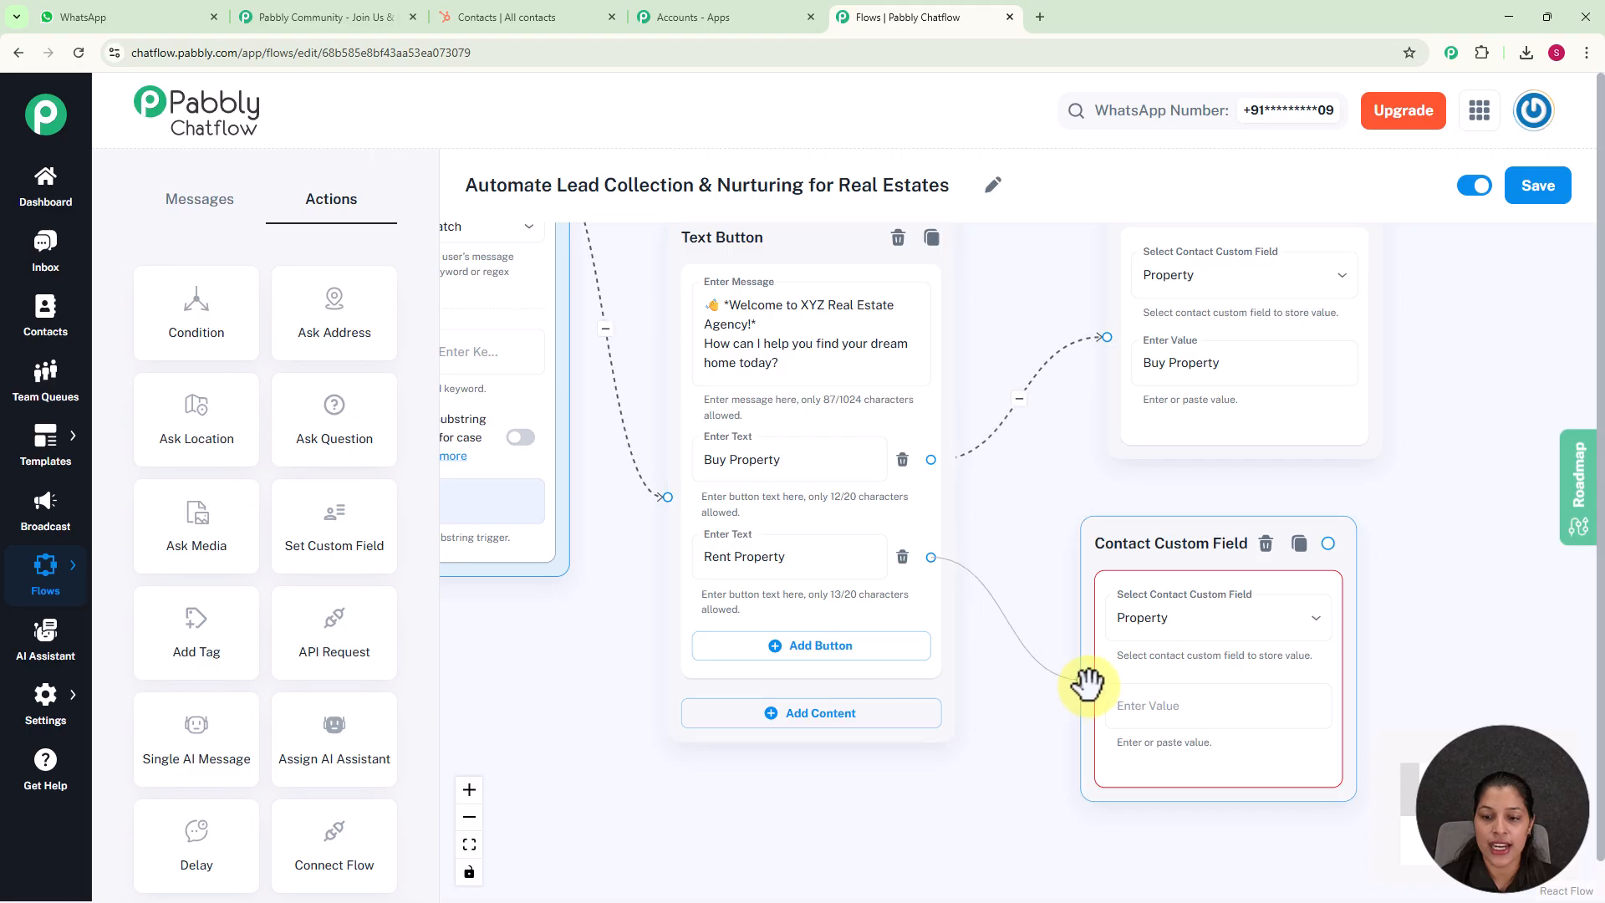
click(1212, 716)
text(Rent Property)
drag(1158, 516, 1197, 511)
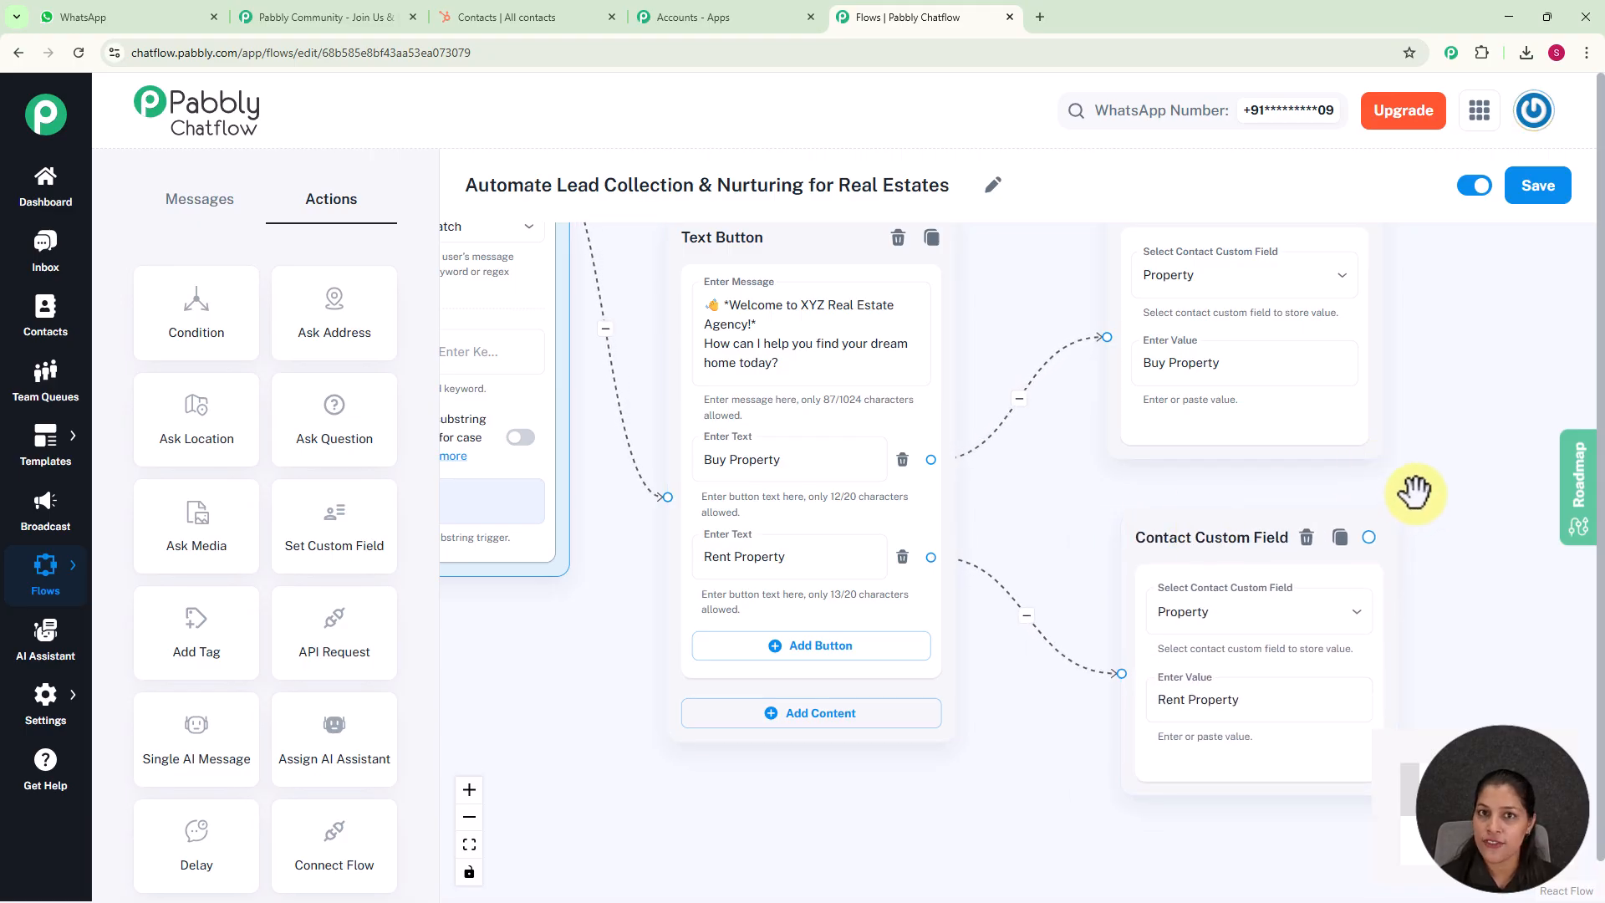
Place an Add Tag action beside the Buy Property custom field action and link that action to it
scroll(1431, 483, down, 3)
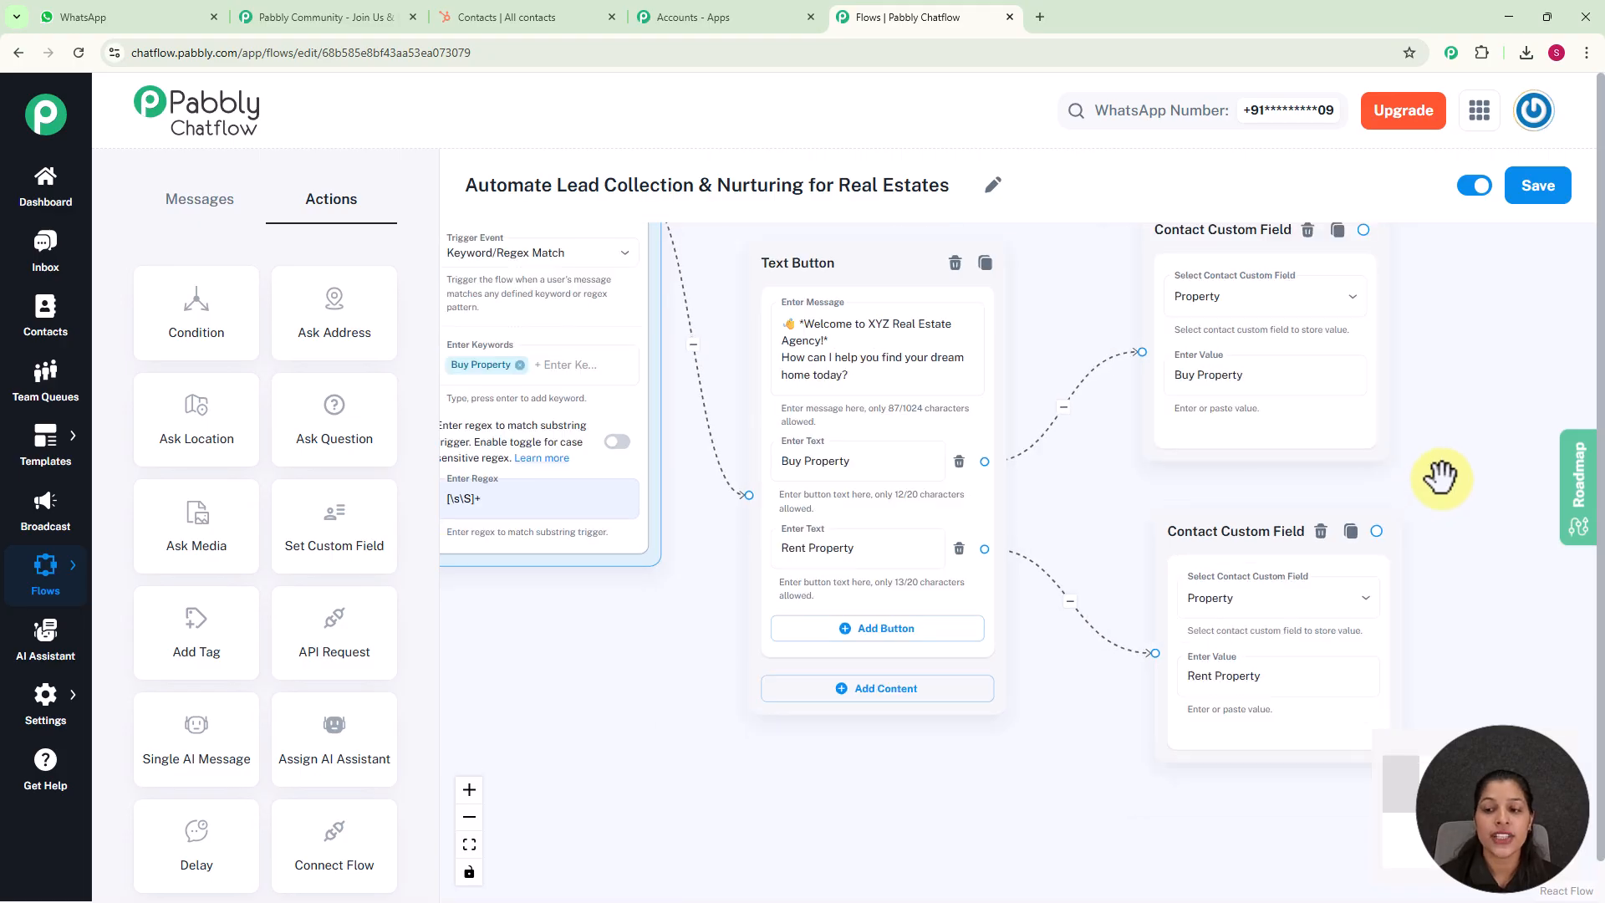
drag(1433, 478, 1197, 498)
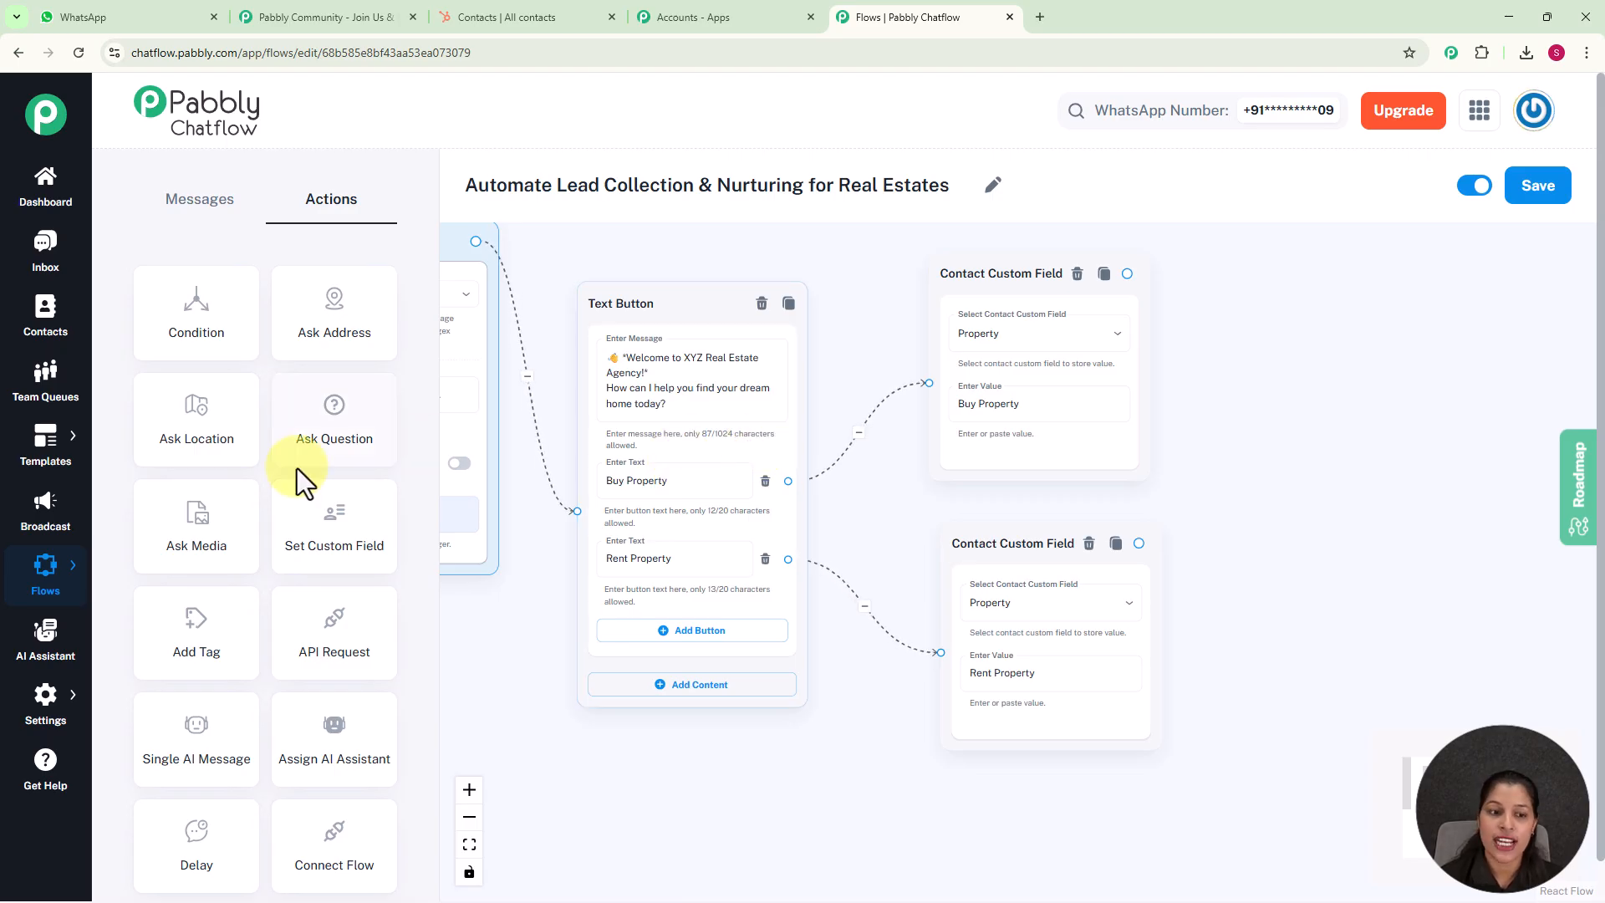
scroll(303, 509, down, 1)
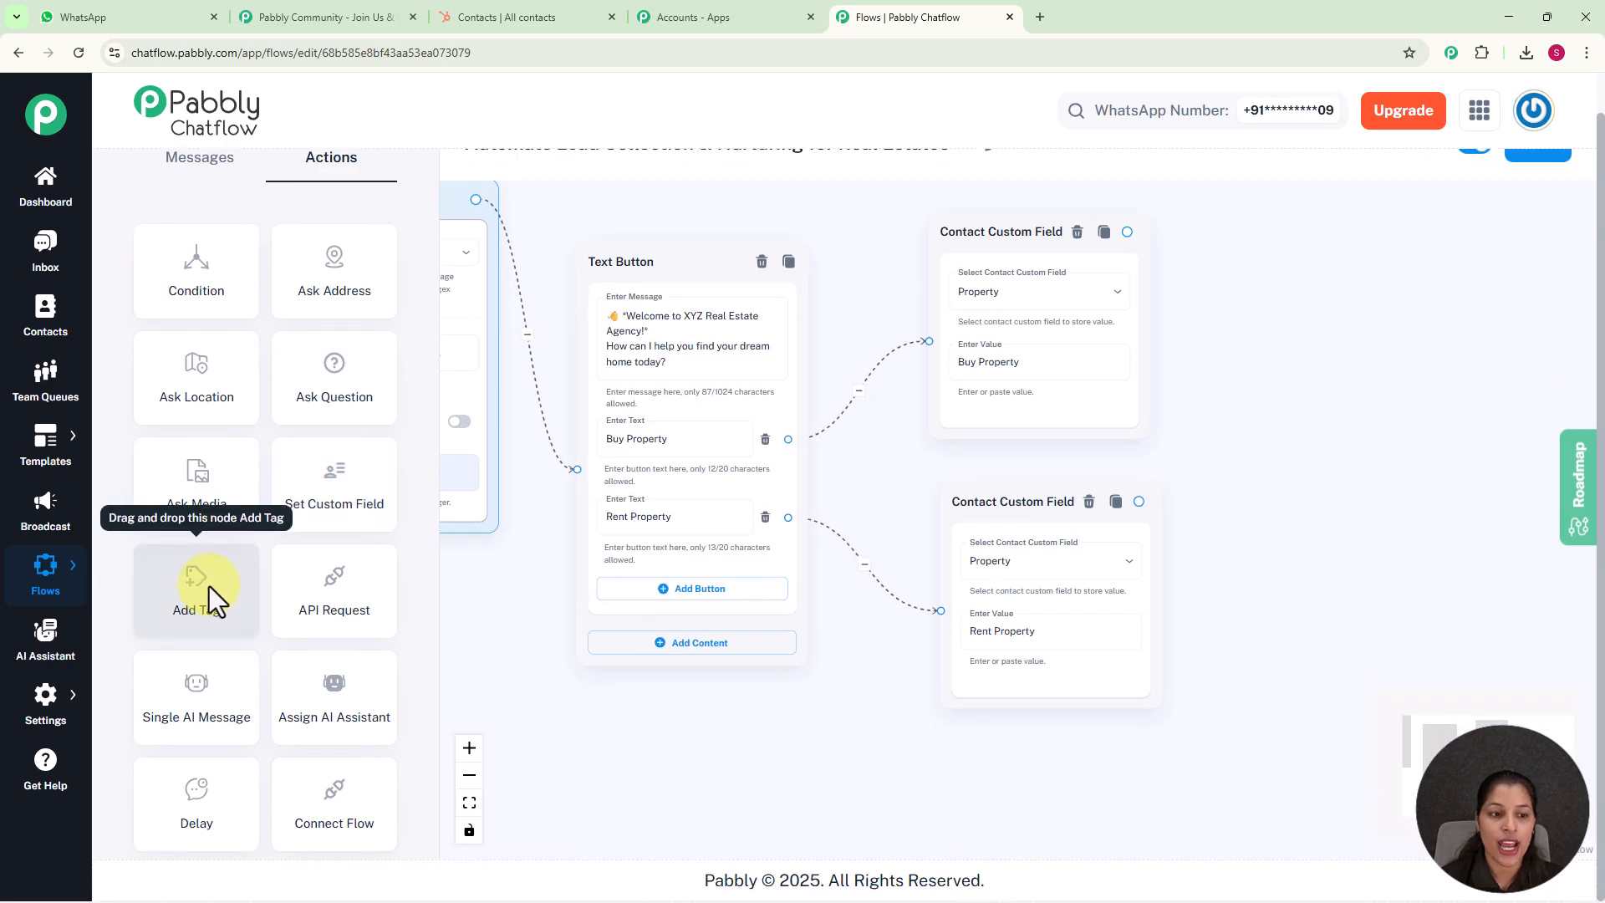
drag(209, 585, 477, 334)
drag(695, 381, 1304, 224)
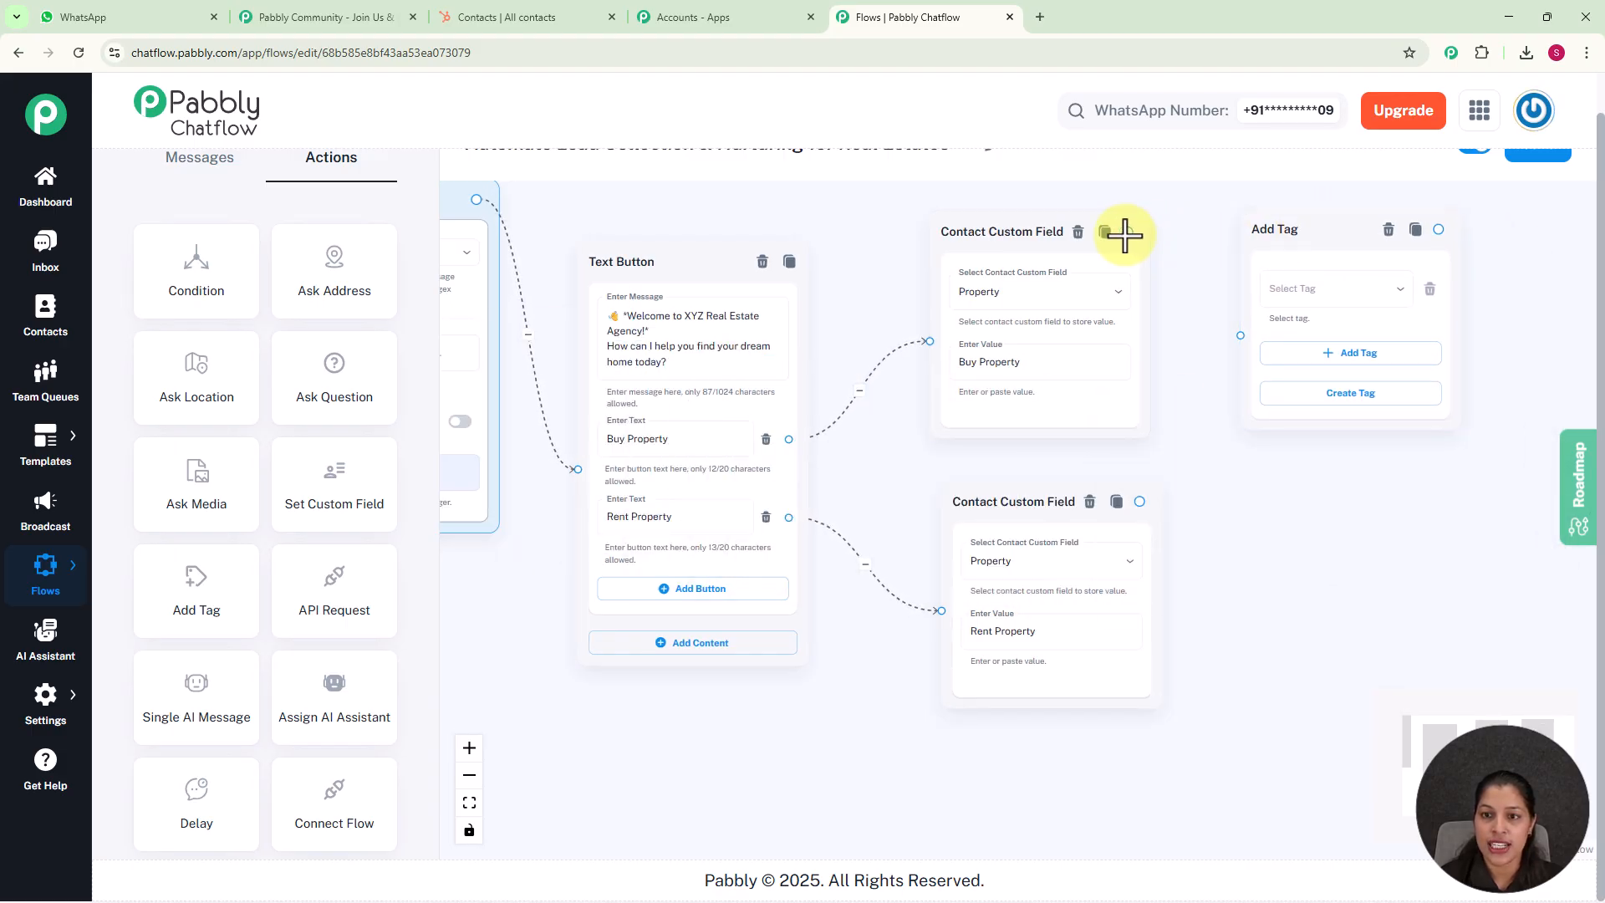
drag(1128, 232, 1238, 332)
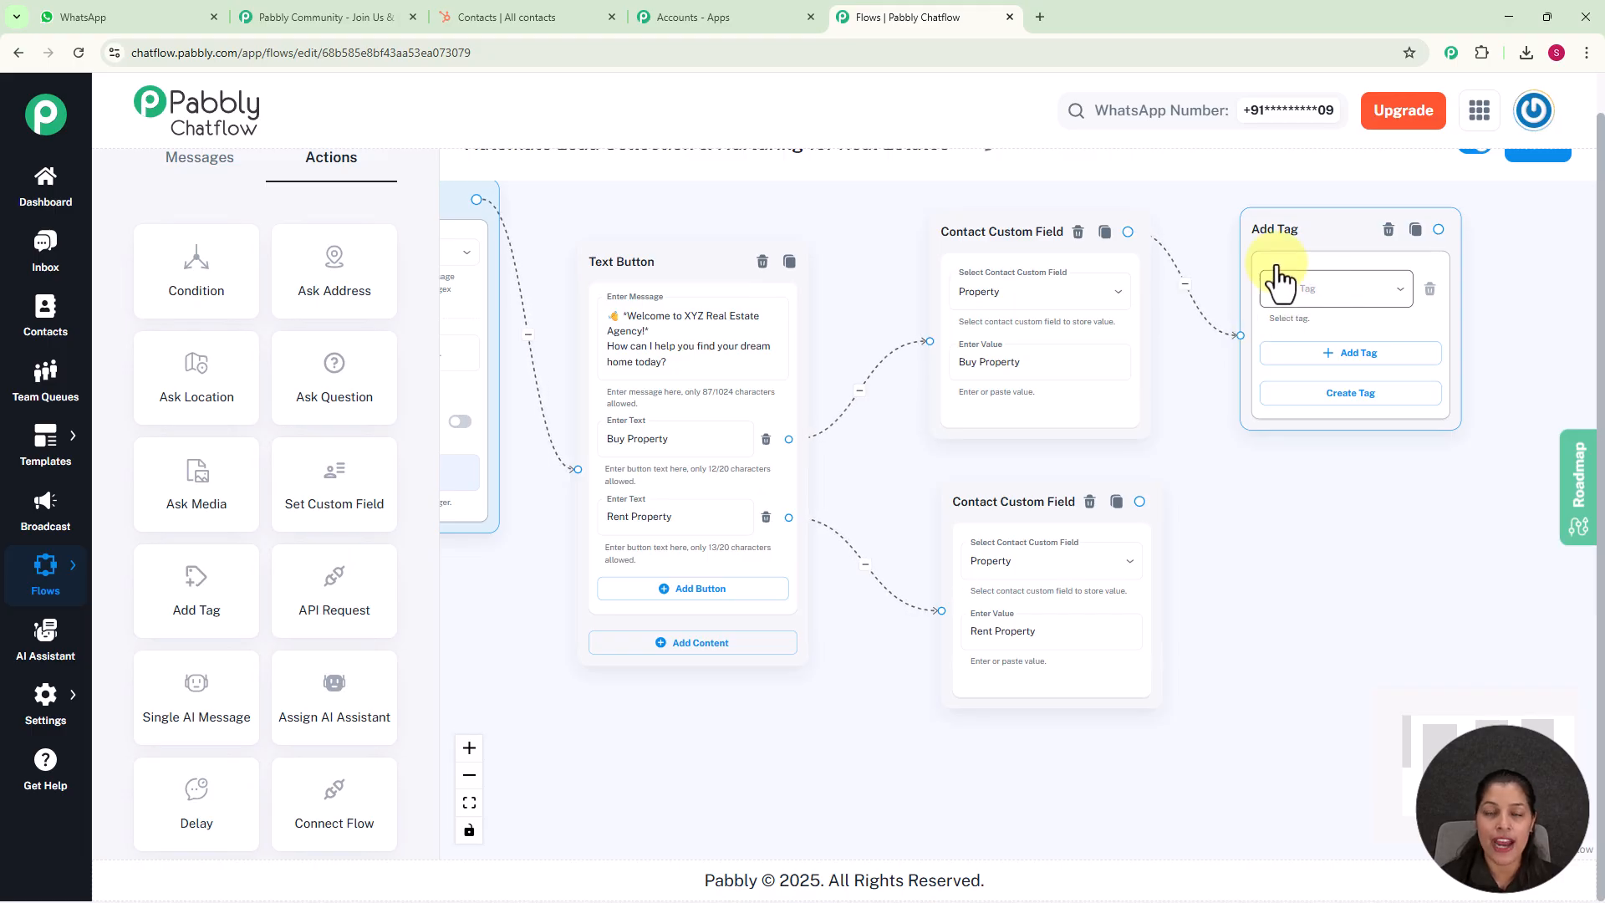
click(1020, 303)
click(1333, 287)
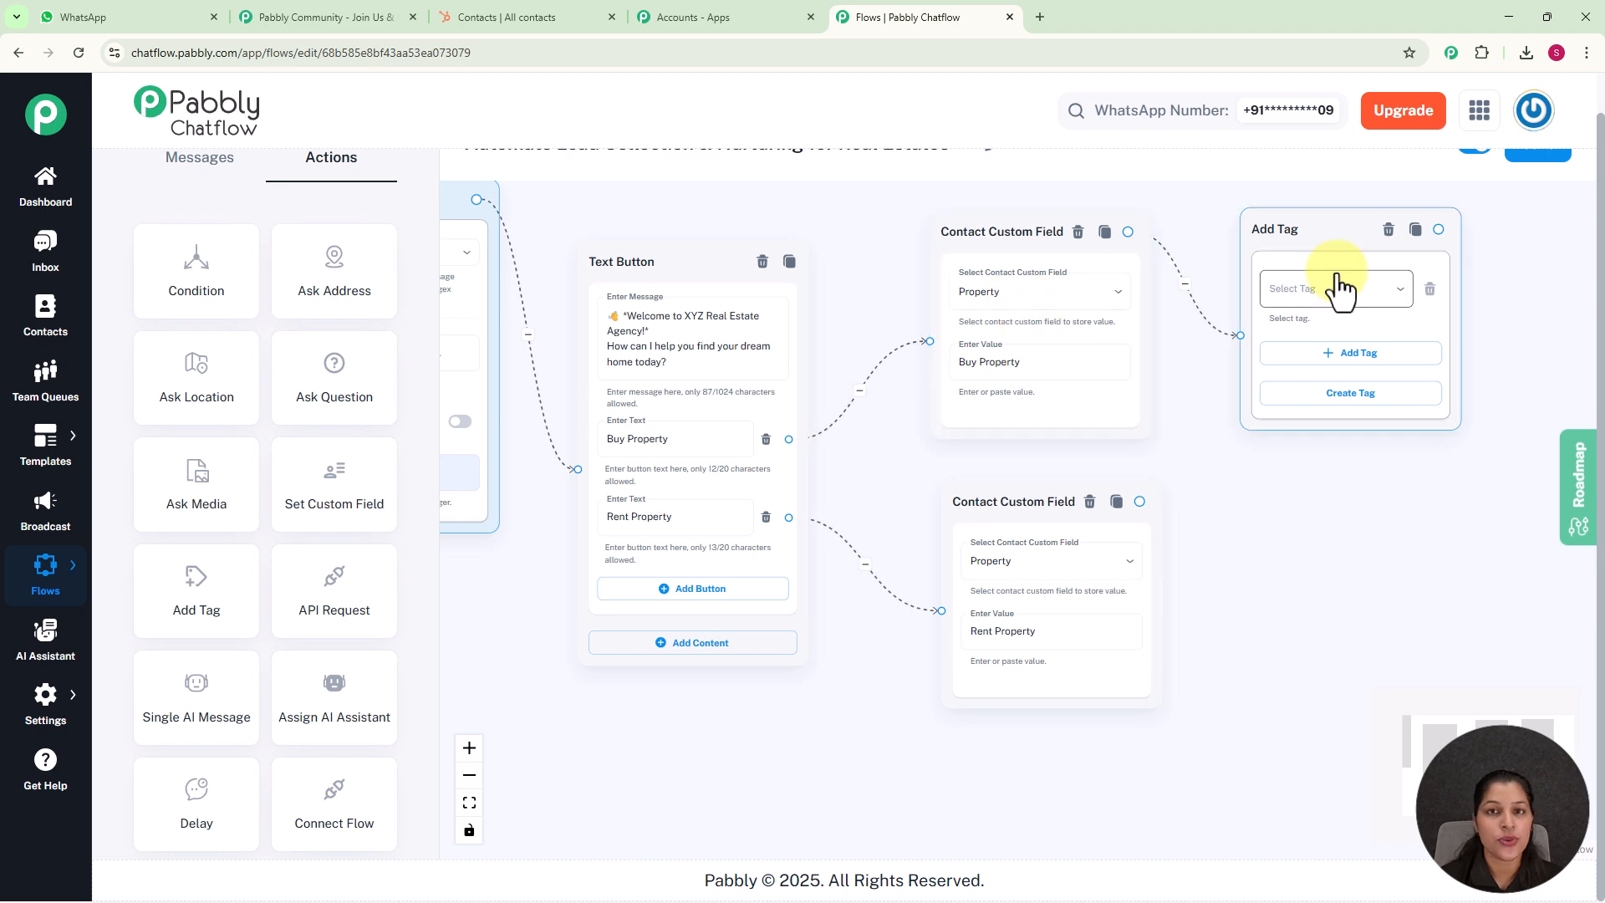
click(1344, 393)
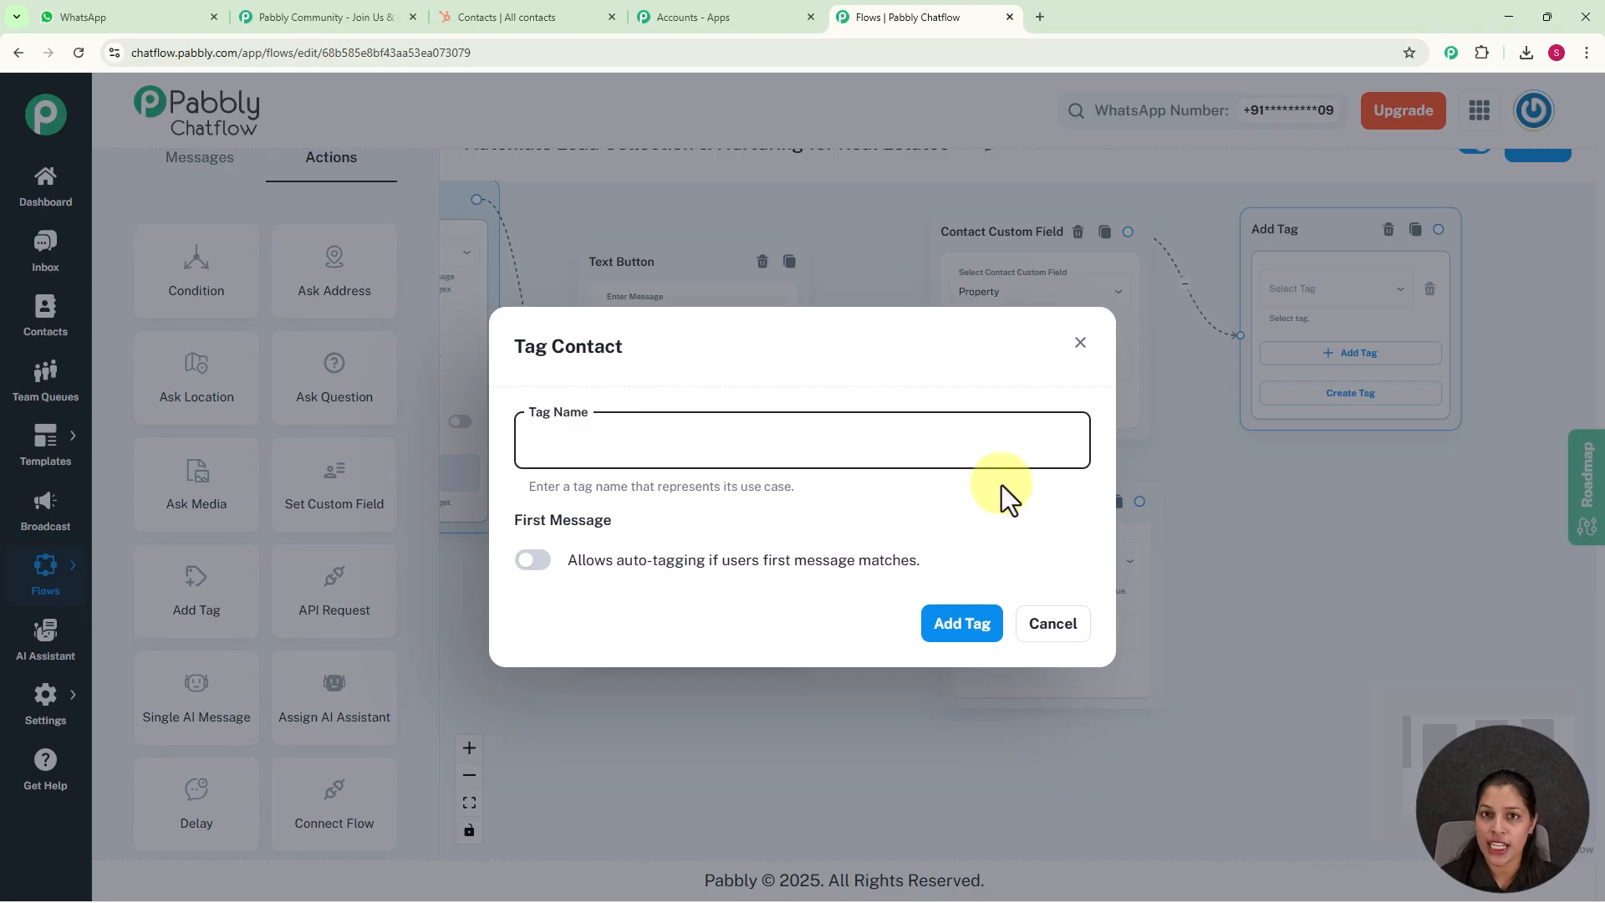
click(1080, 342)
click(1243, 474)
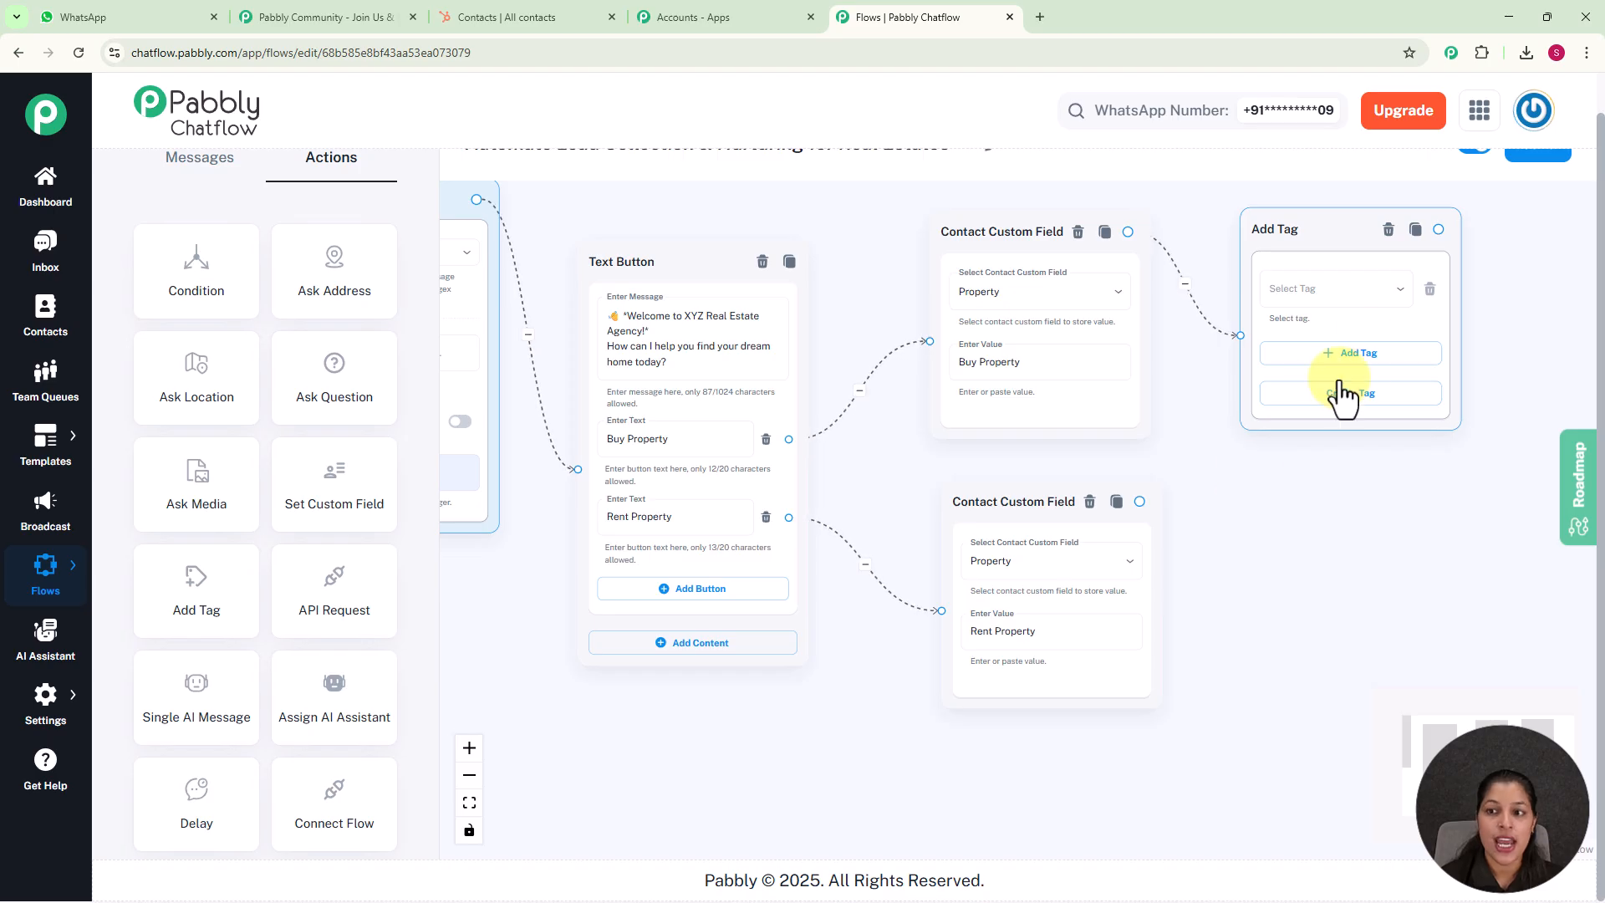
Select the Buyers tag in the Add Tag action on the Buy Property branch
click(1335, 293)
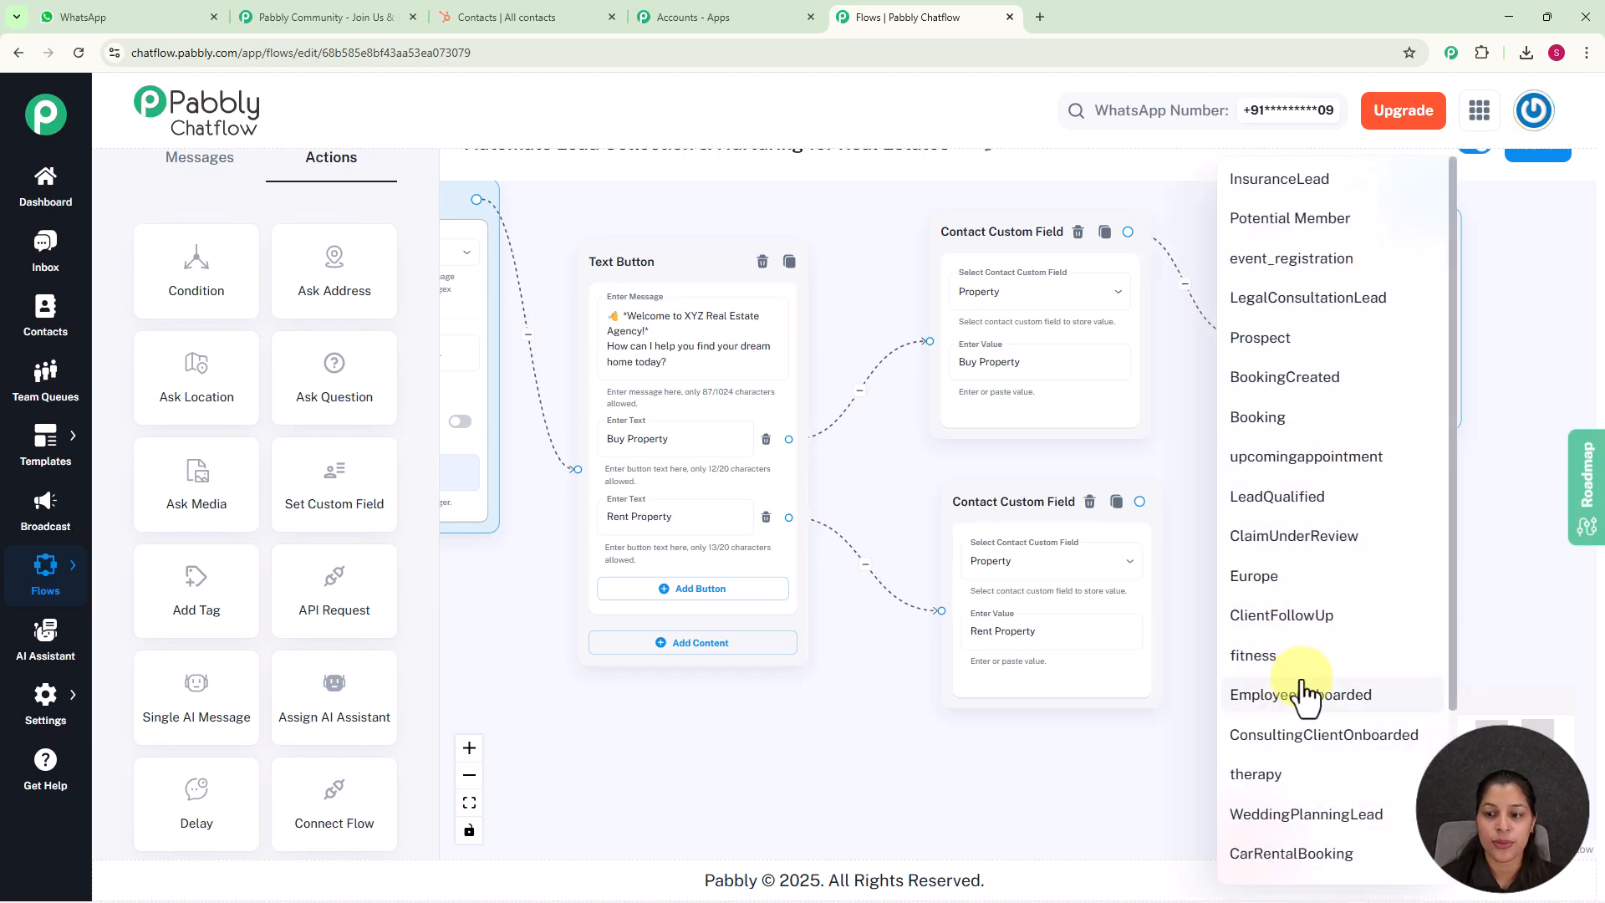
scroll(1301, 685, down, 3)
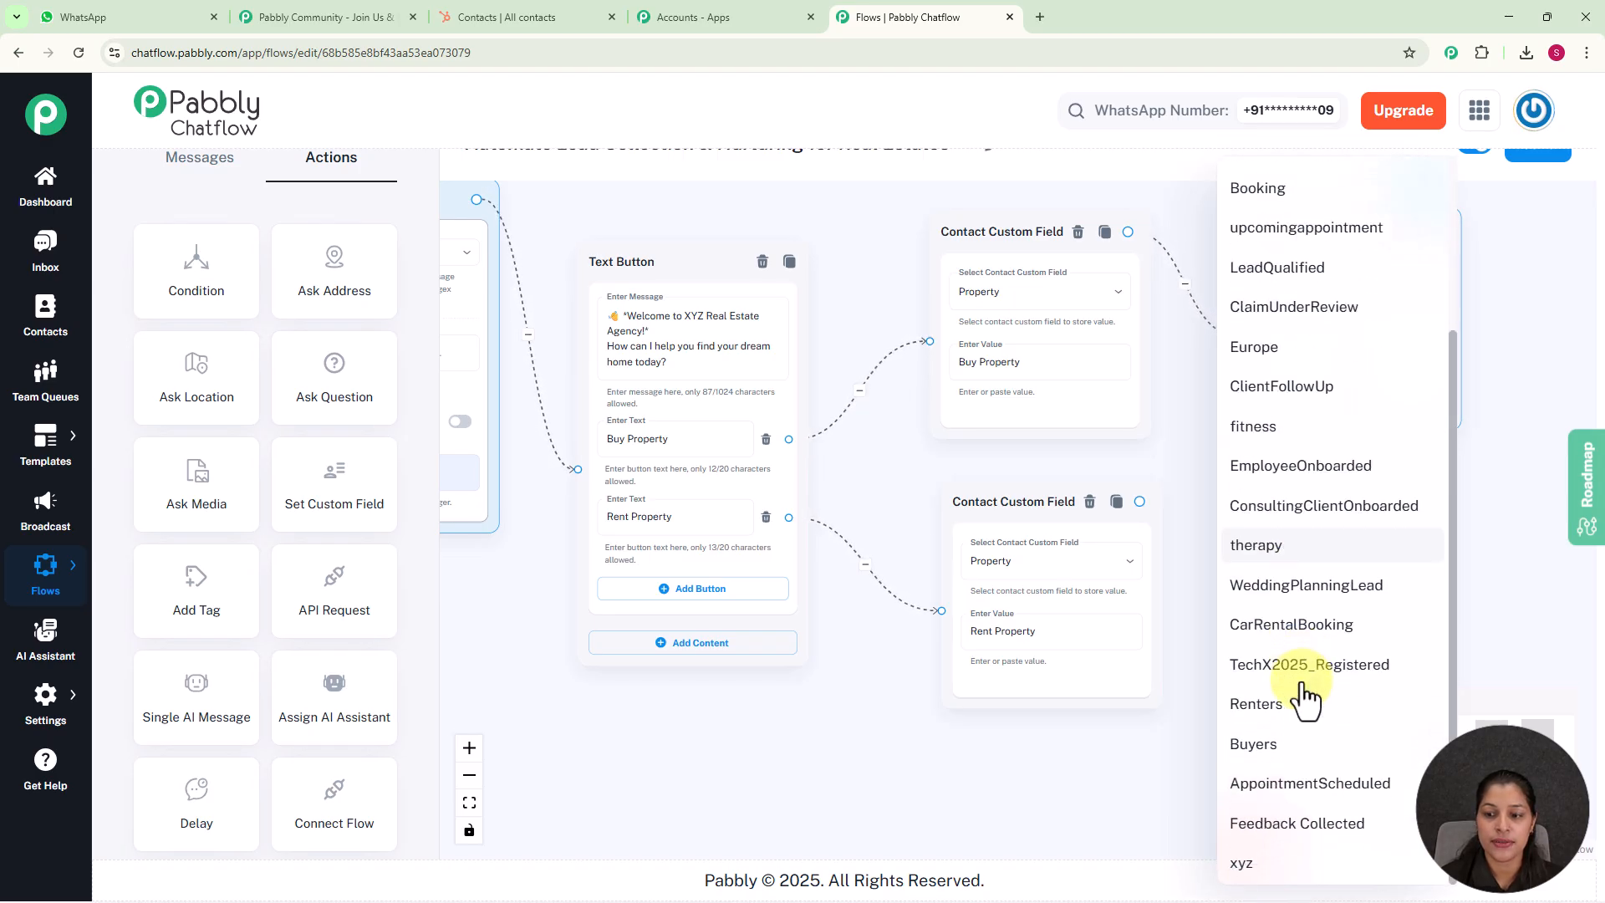
click(1281, 747)
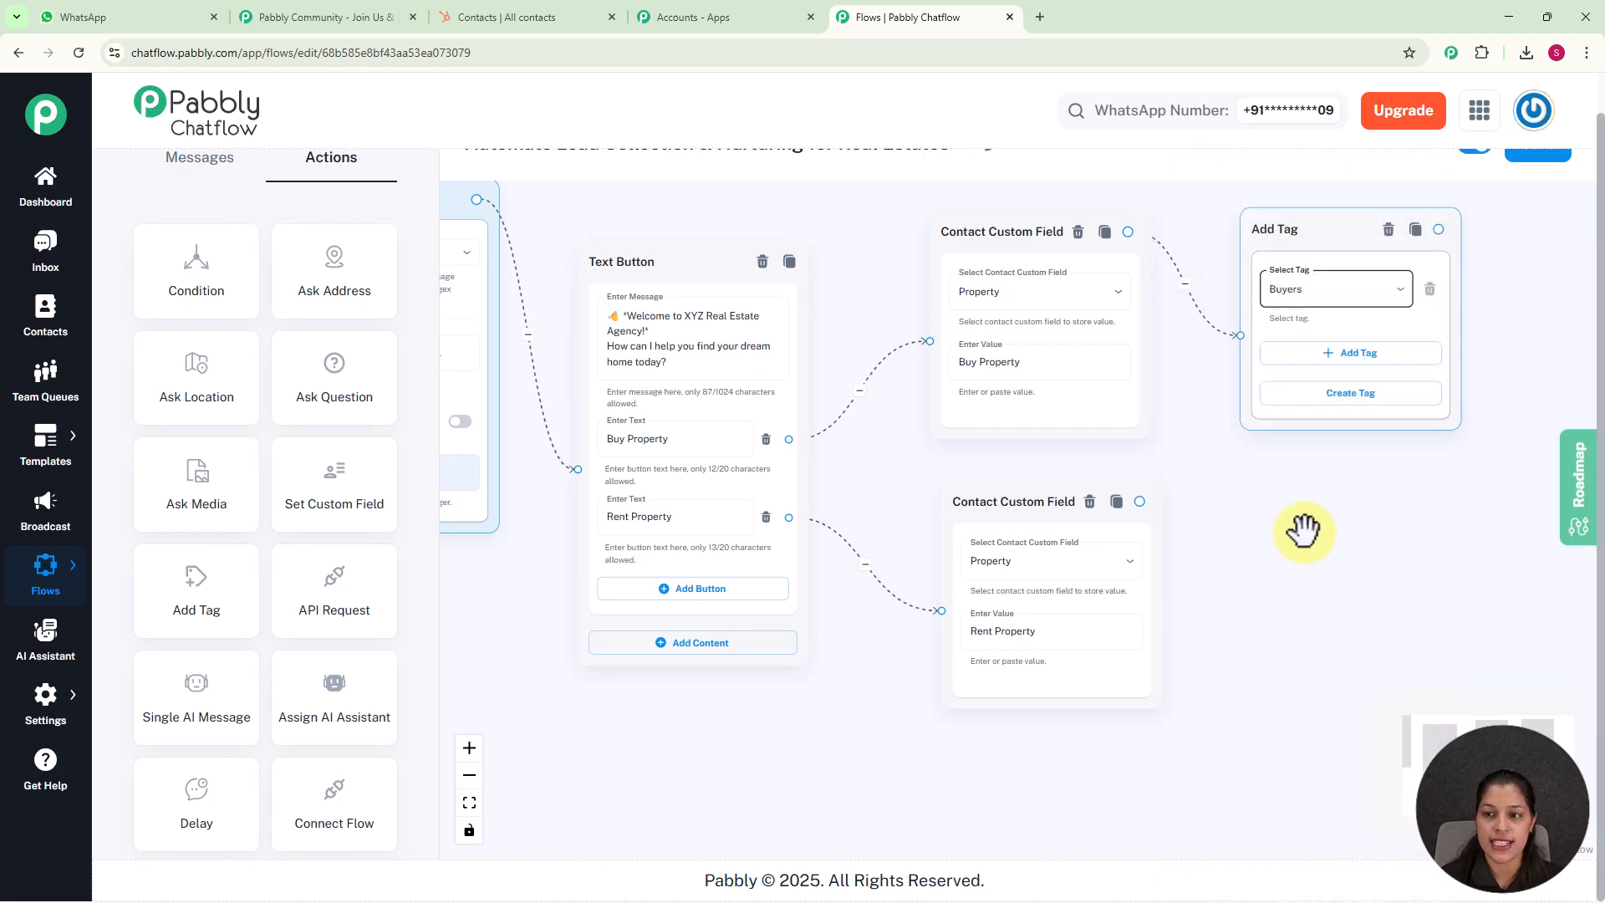
Place another Add Tag action with the Renters tag and link the Rent Property custom field action to it
drag(1319, 537, 1253, 512)
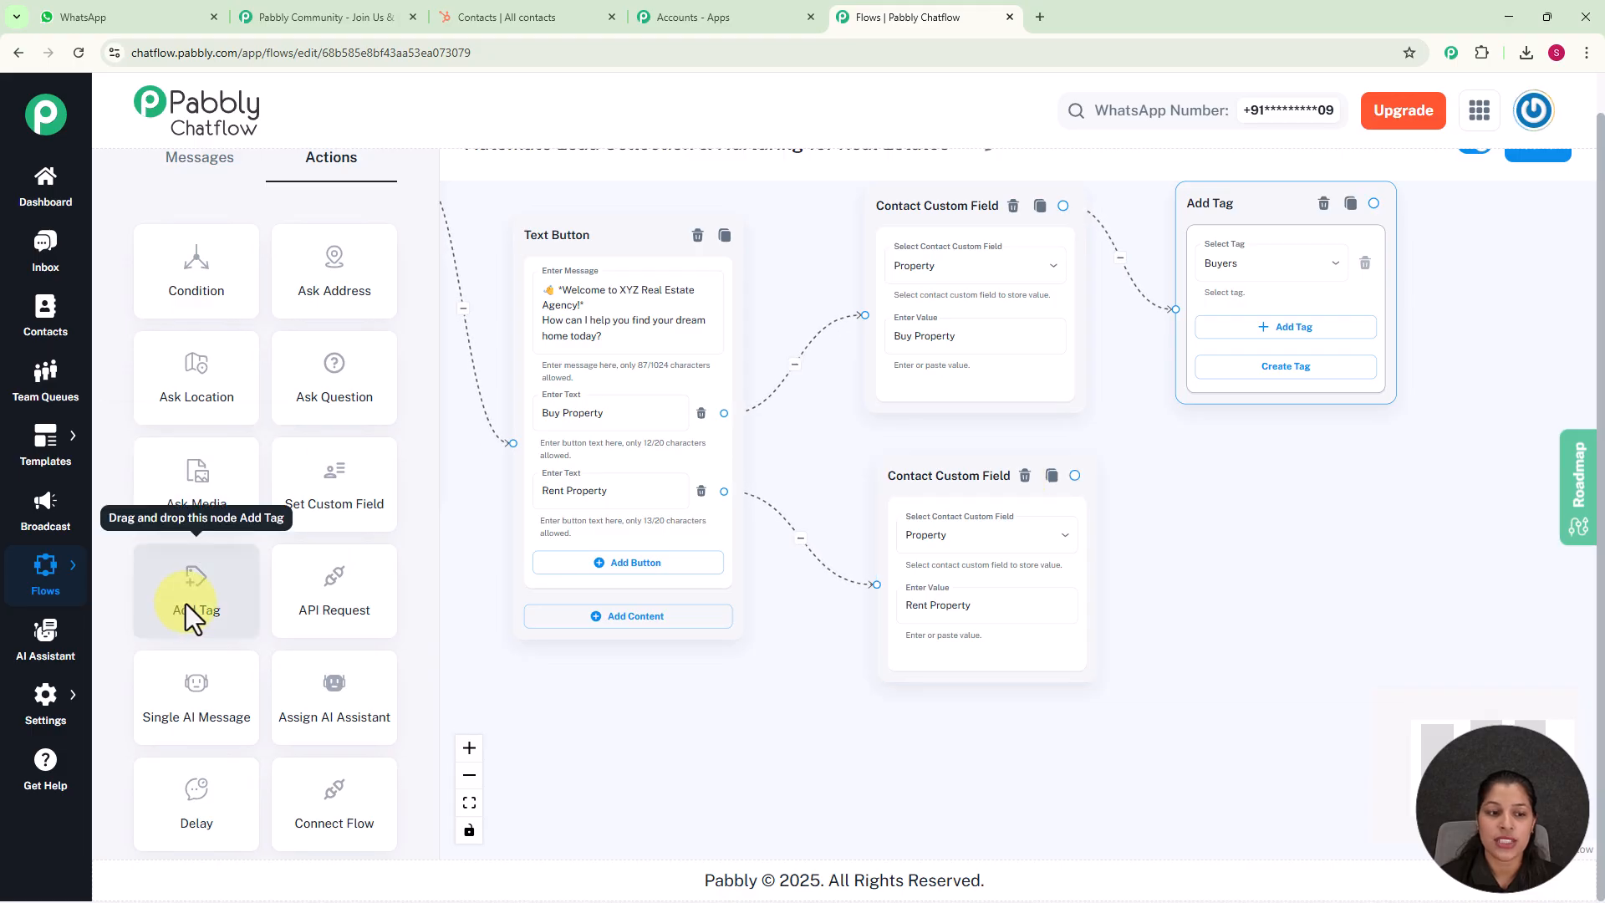
drag(186, 603, 410, 559)
drag(558, 338, 1419, 501)
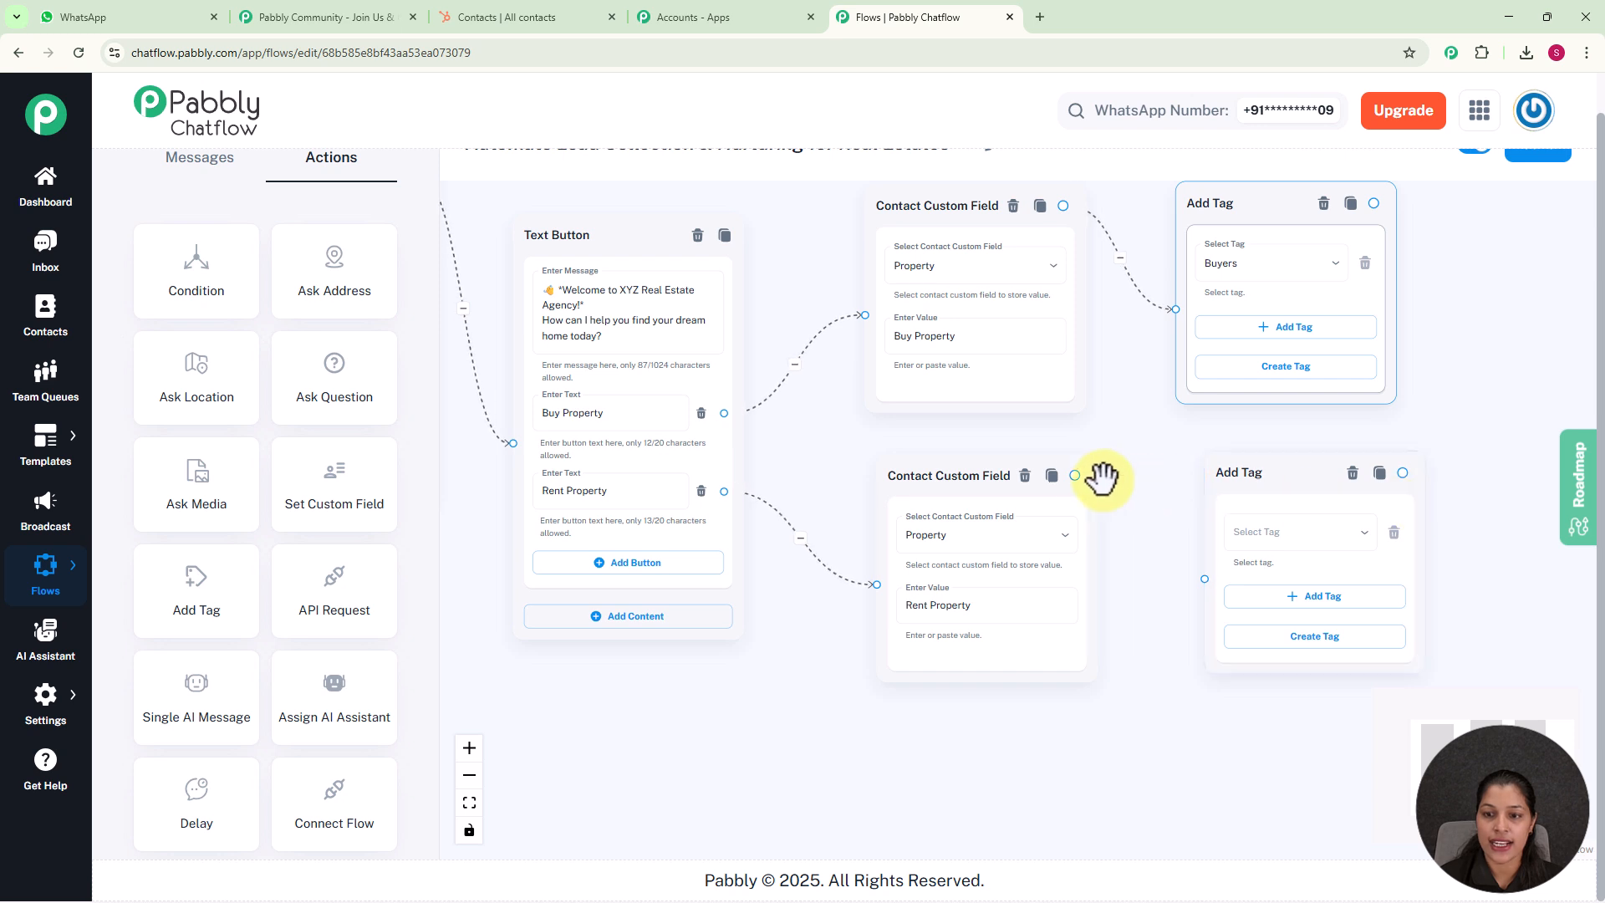
drag(1075, 475, 1206, 577)
click(1333, 546)
scroll(1254, 706, down, 3)
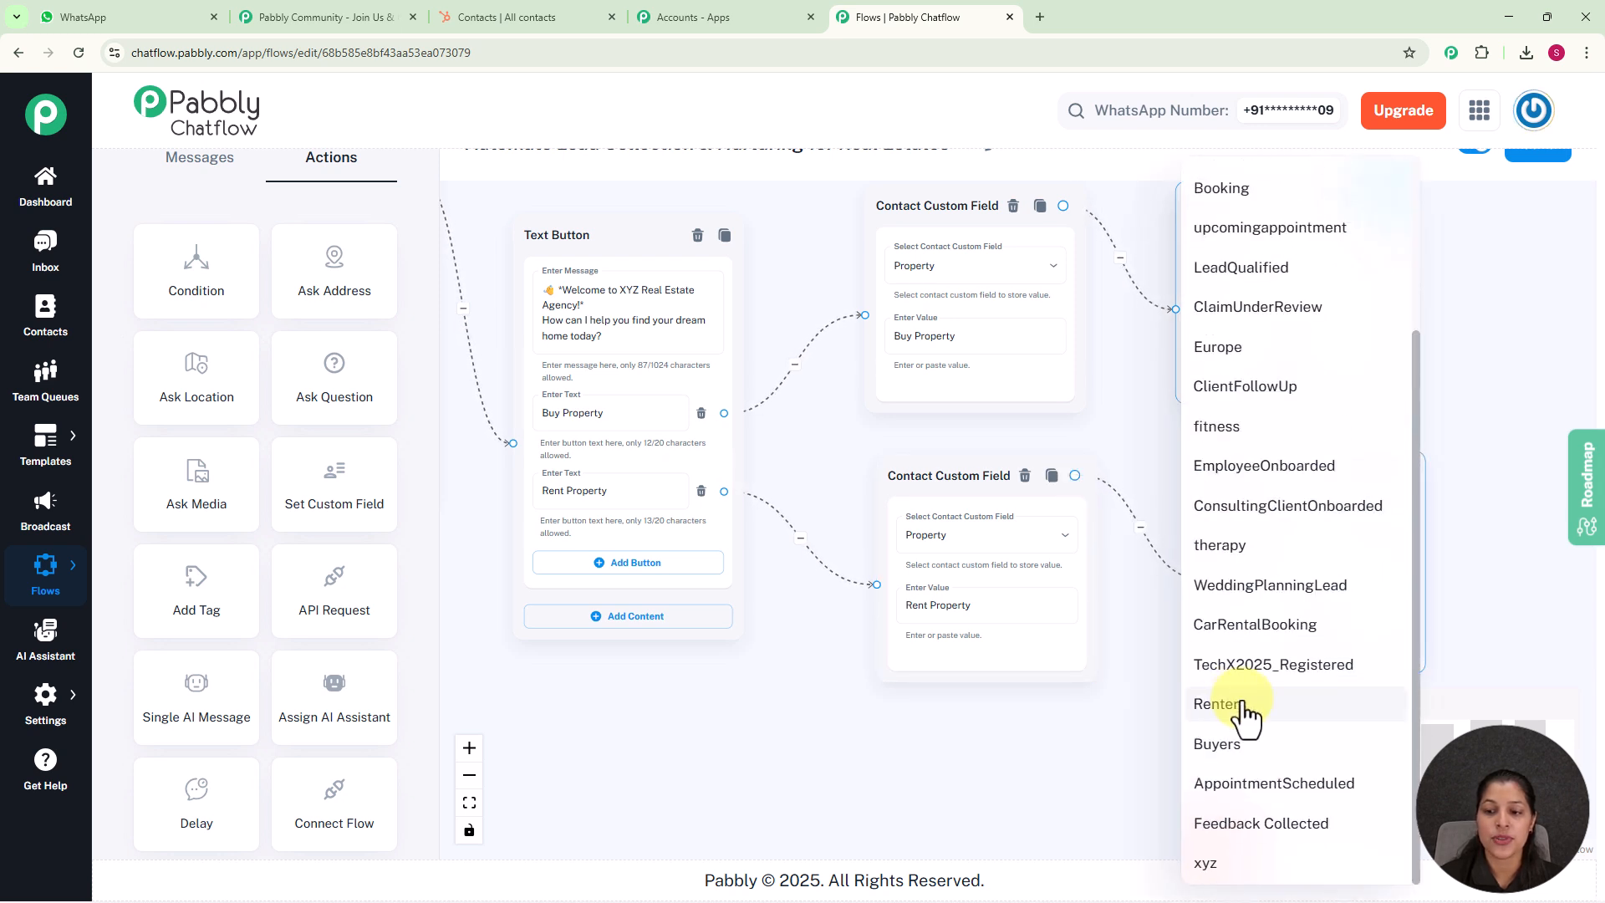
click(1242, 706)
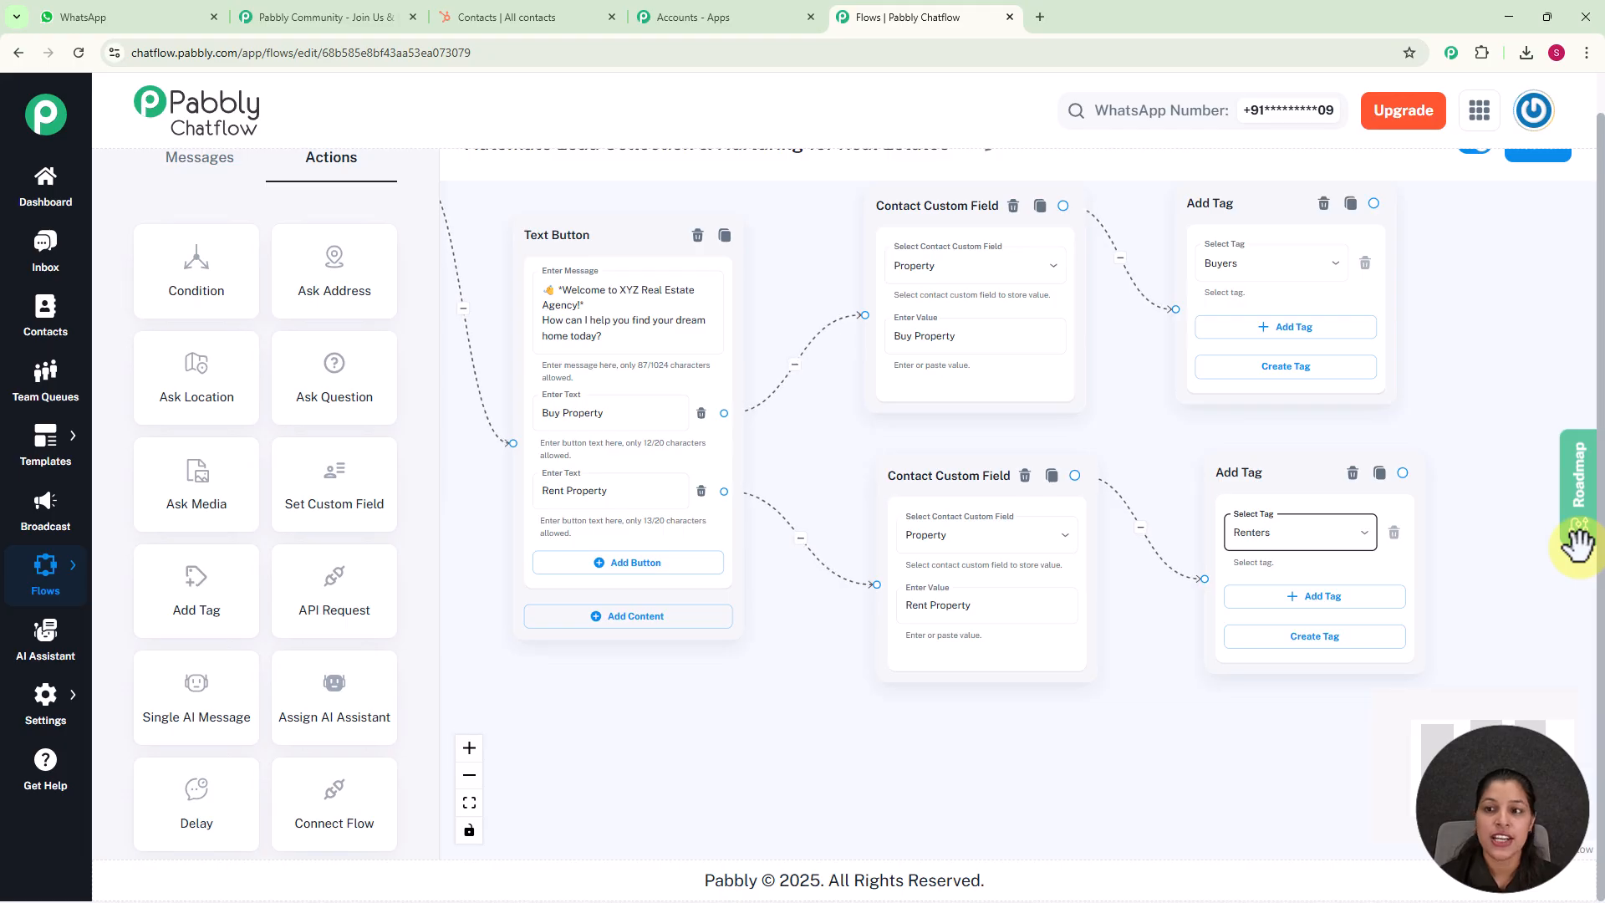
Place an Ask Question action, link both Add Tag actions to it, and enter "Great!👍 Now for proceeding further. Please Enter your Full Name"
scroll(1487, 348, down, 3)
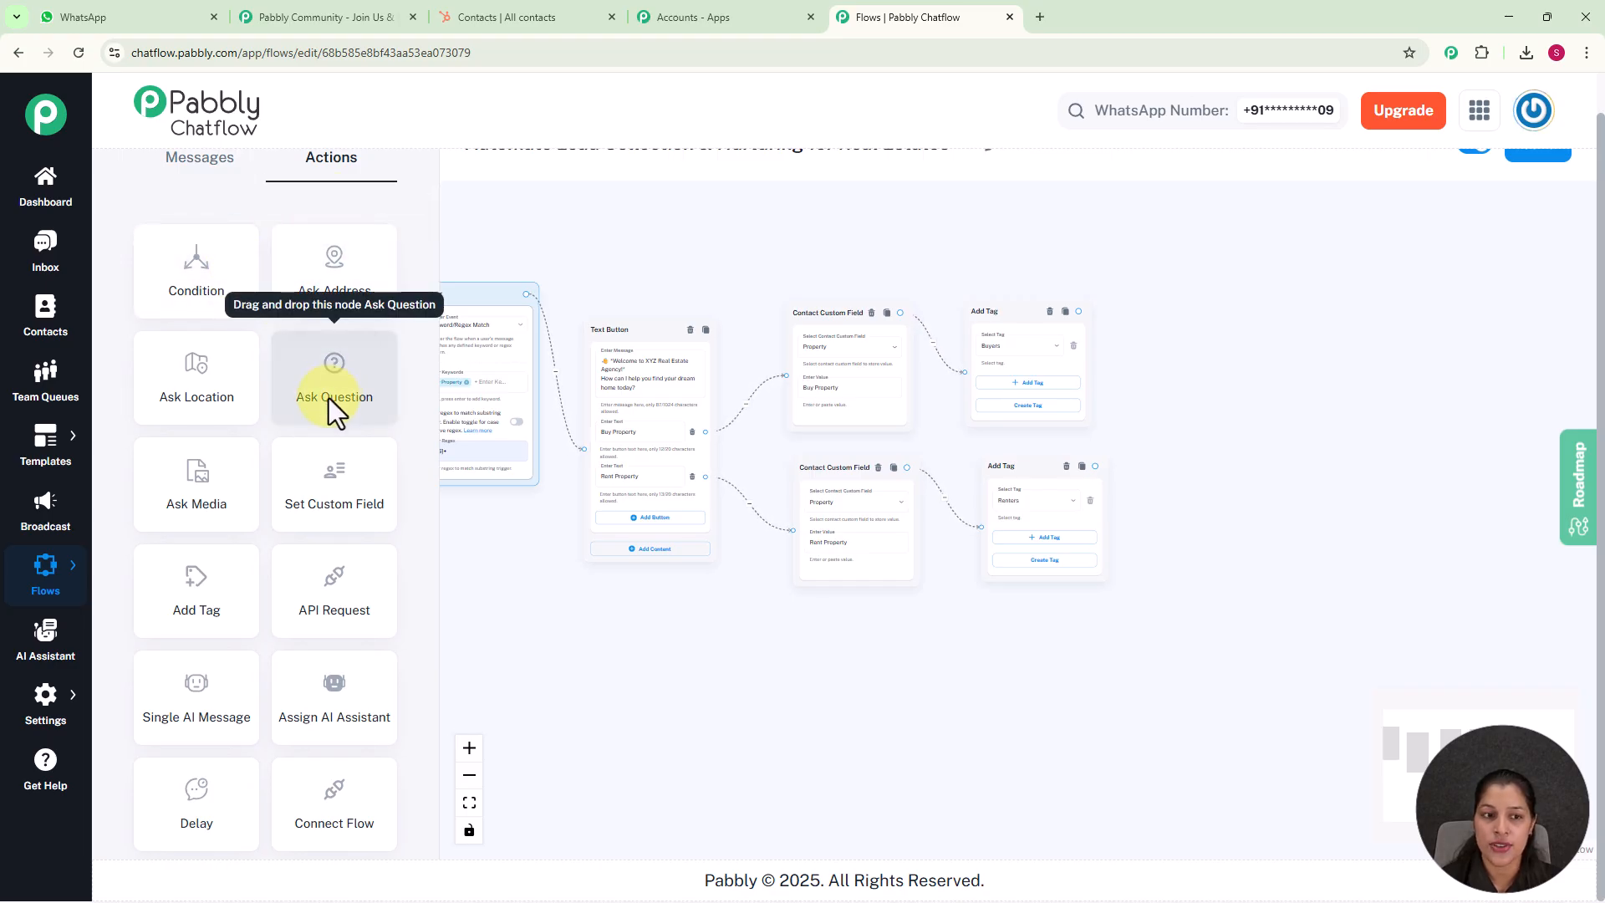
drag(329, 398, 1092, 251)
scroll(1264, 303, up, 2)
click(1080, 382)
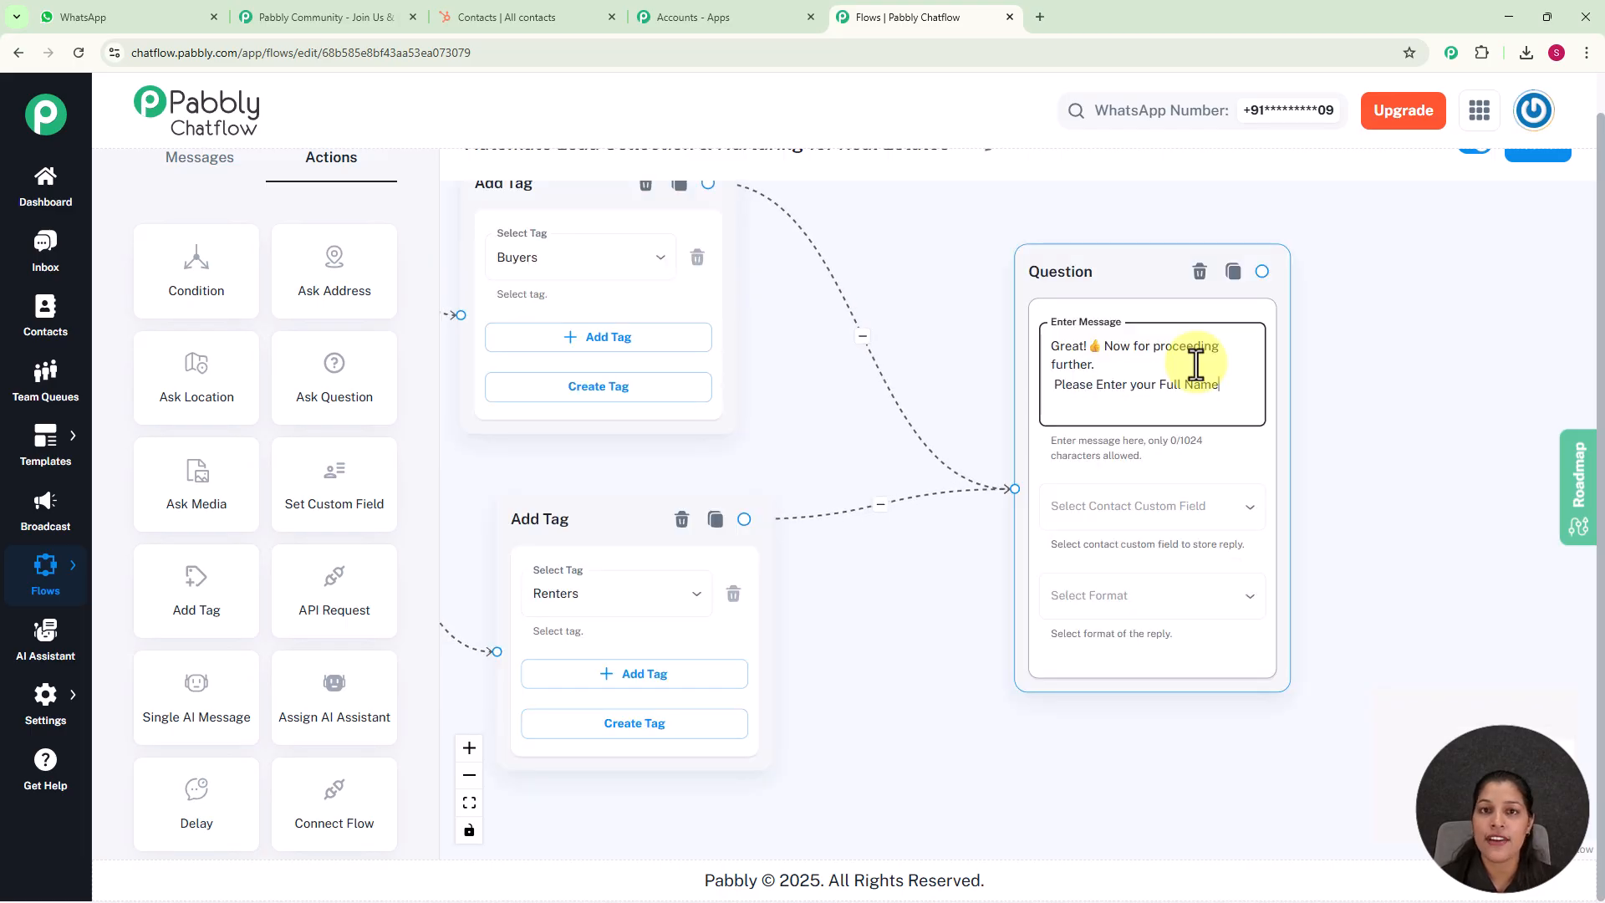
Store the question's reply in the FullName custom field and set the reply format to Any
click(1145, 510)
scroll(1146, 694, down, 7)
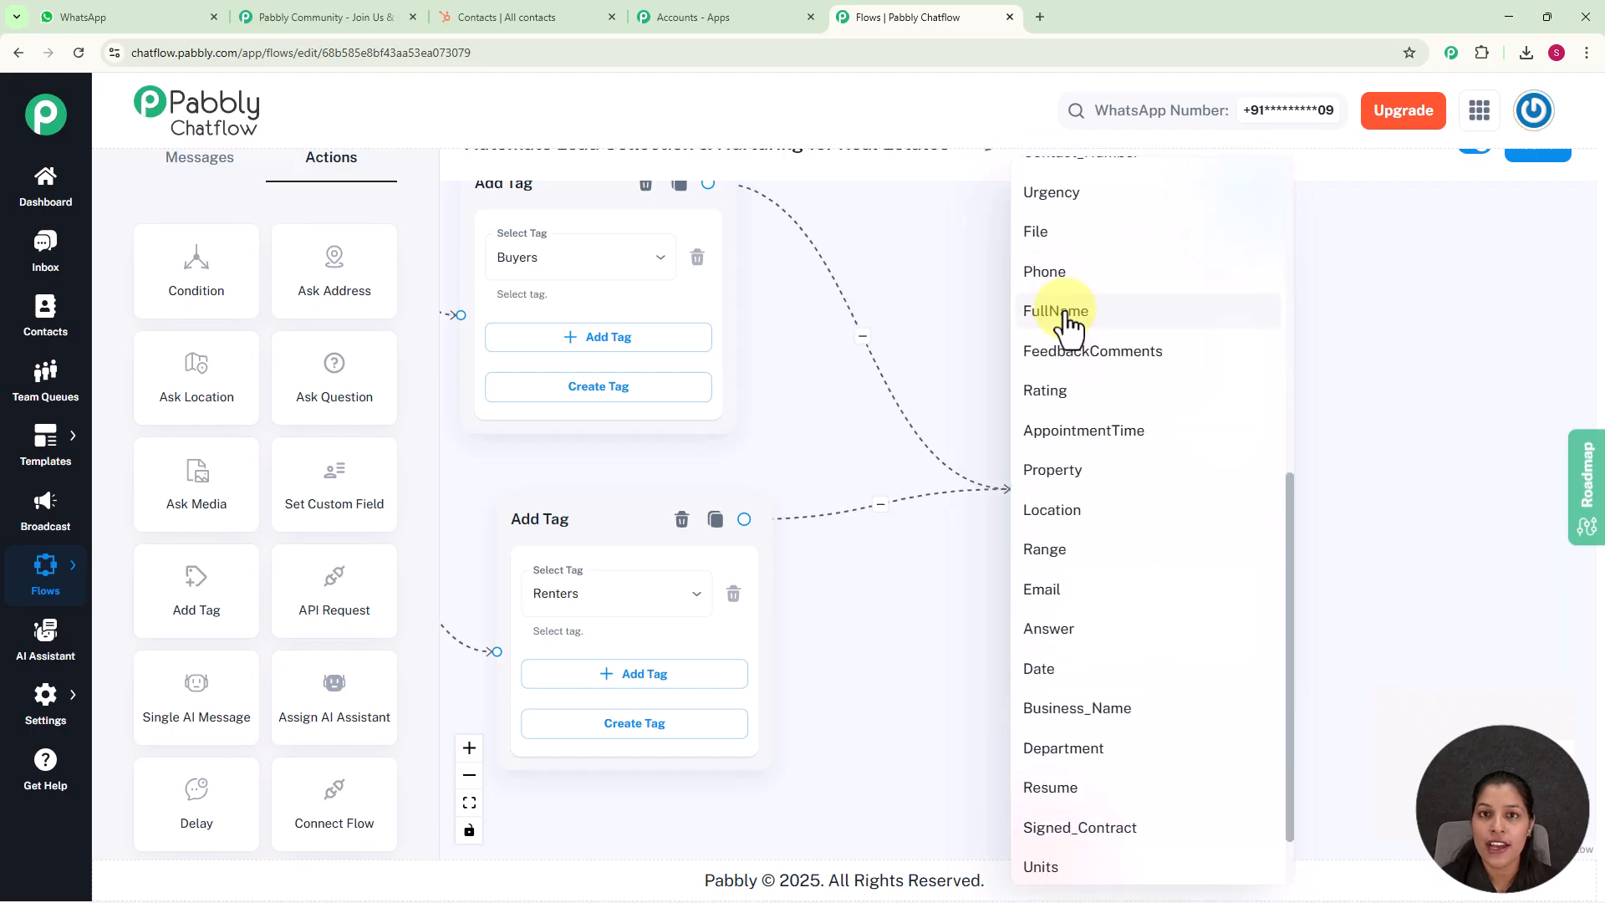
click(1056, 311)
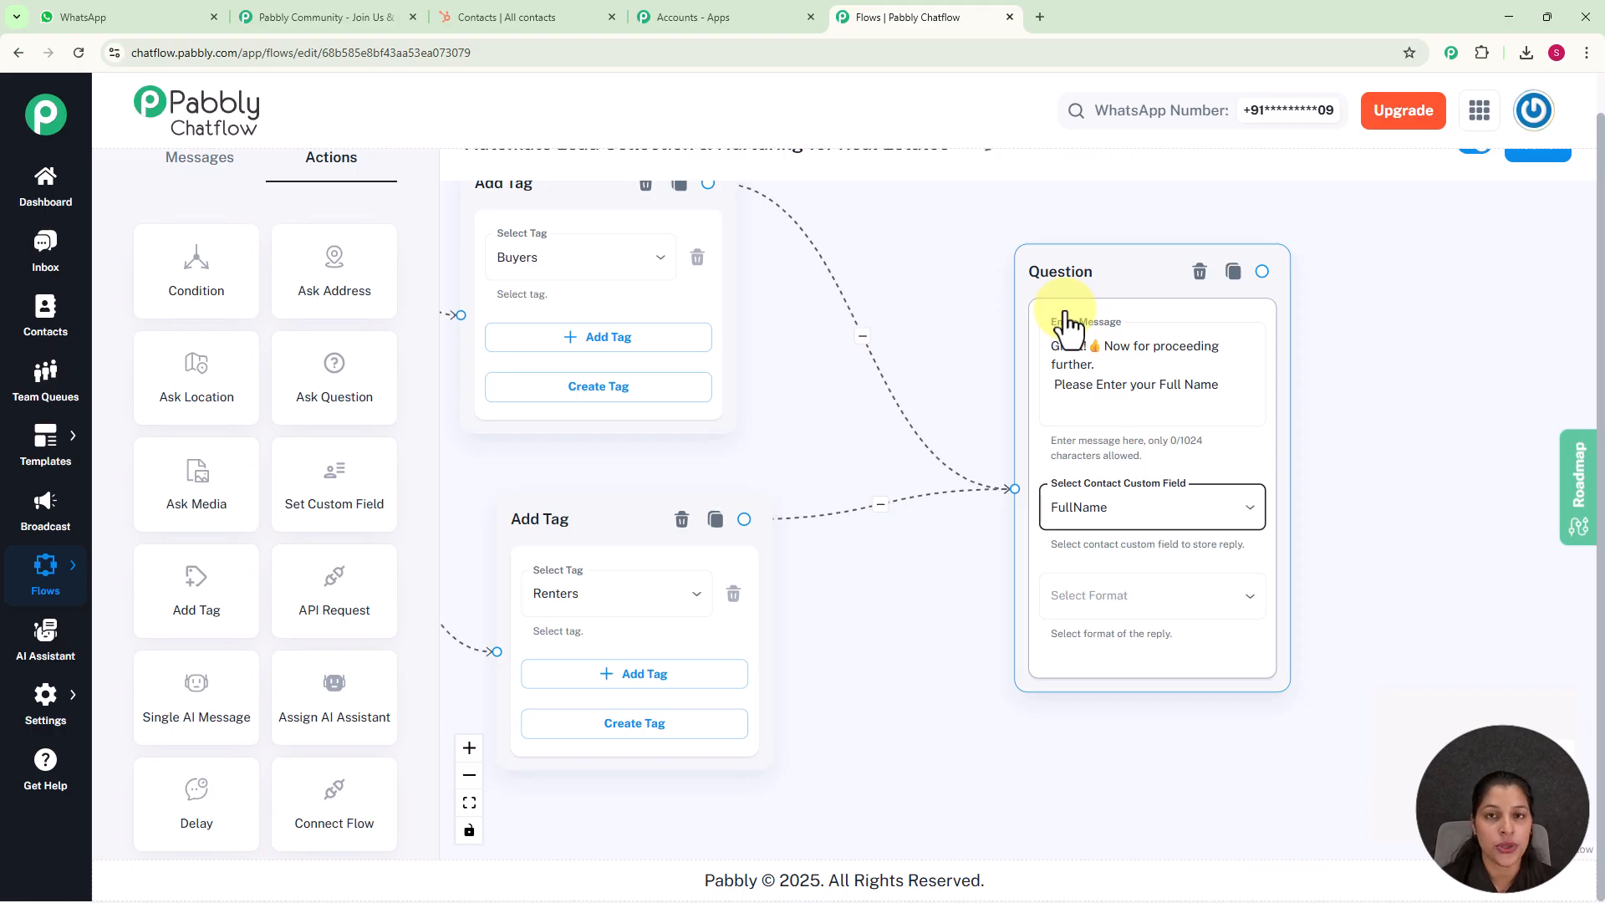
click(1111, 601)
click(1053, 625)
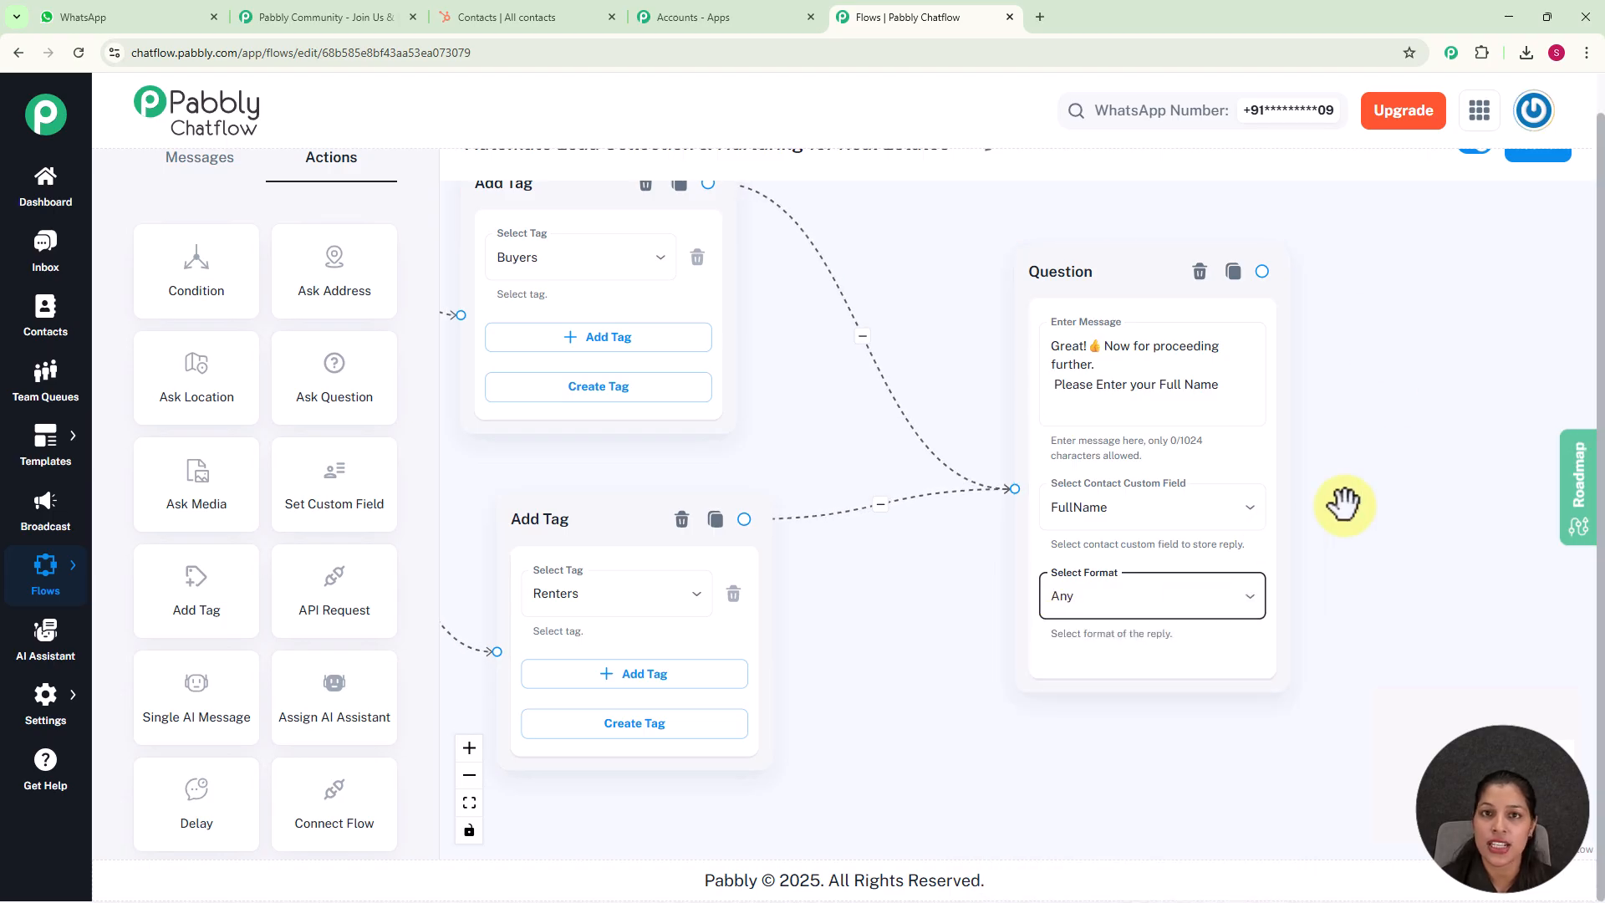
scroll(1343, 501, down, 1)
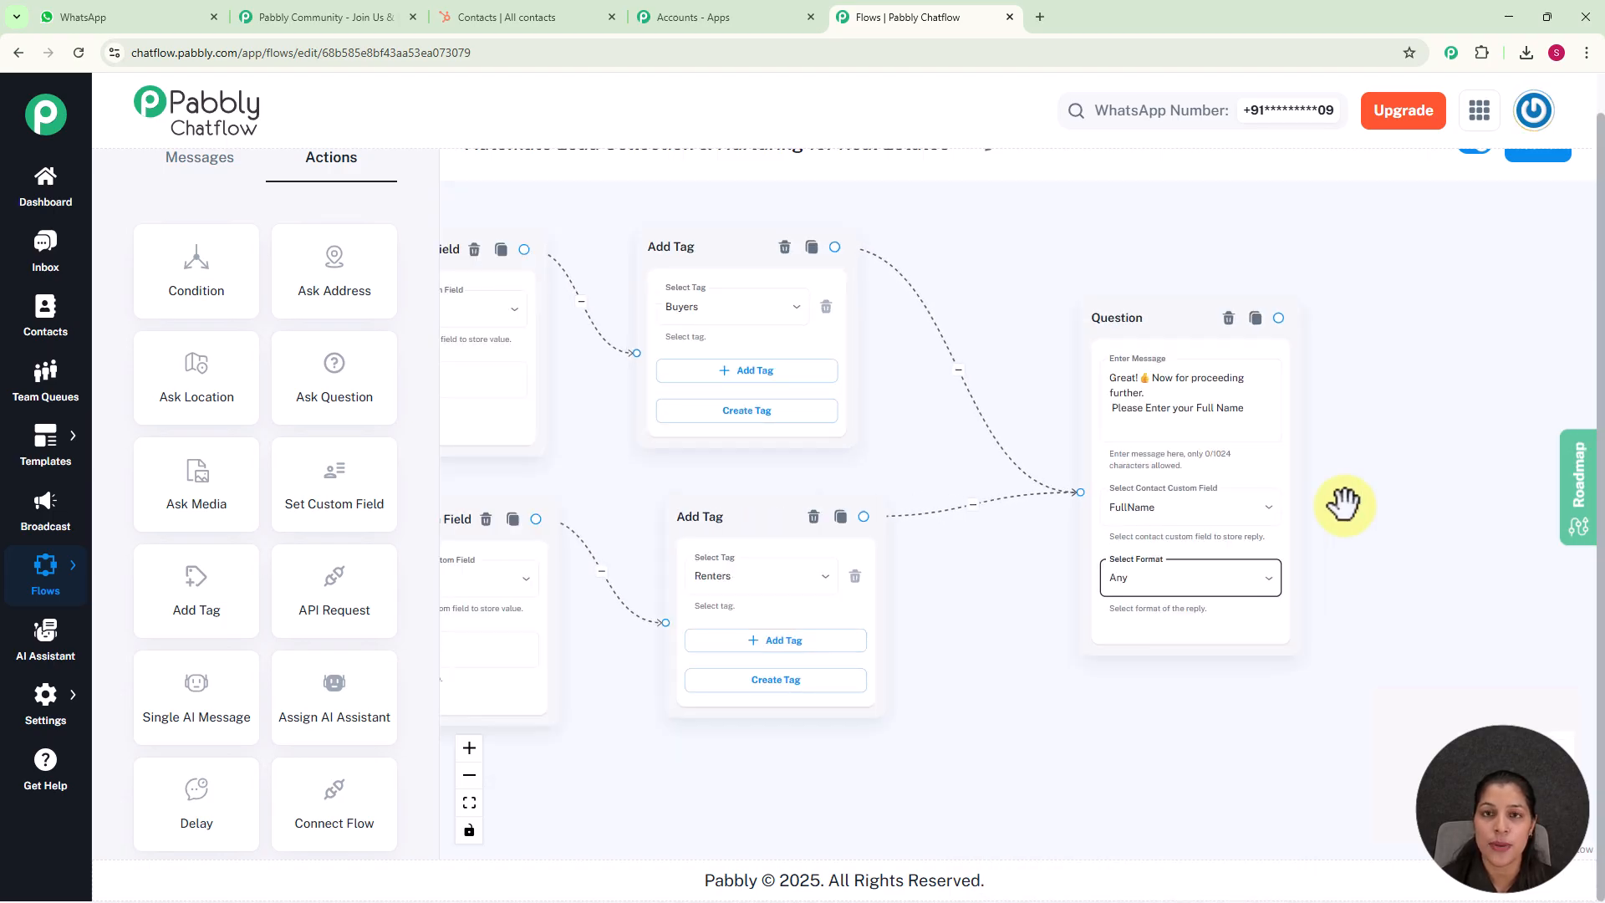
Link a Question asking "Now please provide your Email Address" after the full name question, storing the reply in Email with format Any
scroll(1243, 485, down, 1)
drag(1243, 485, 1197, 466)
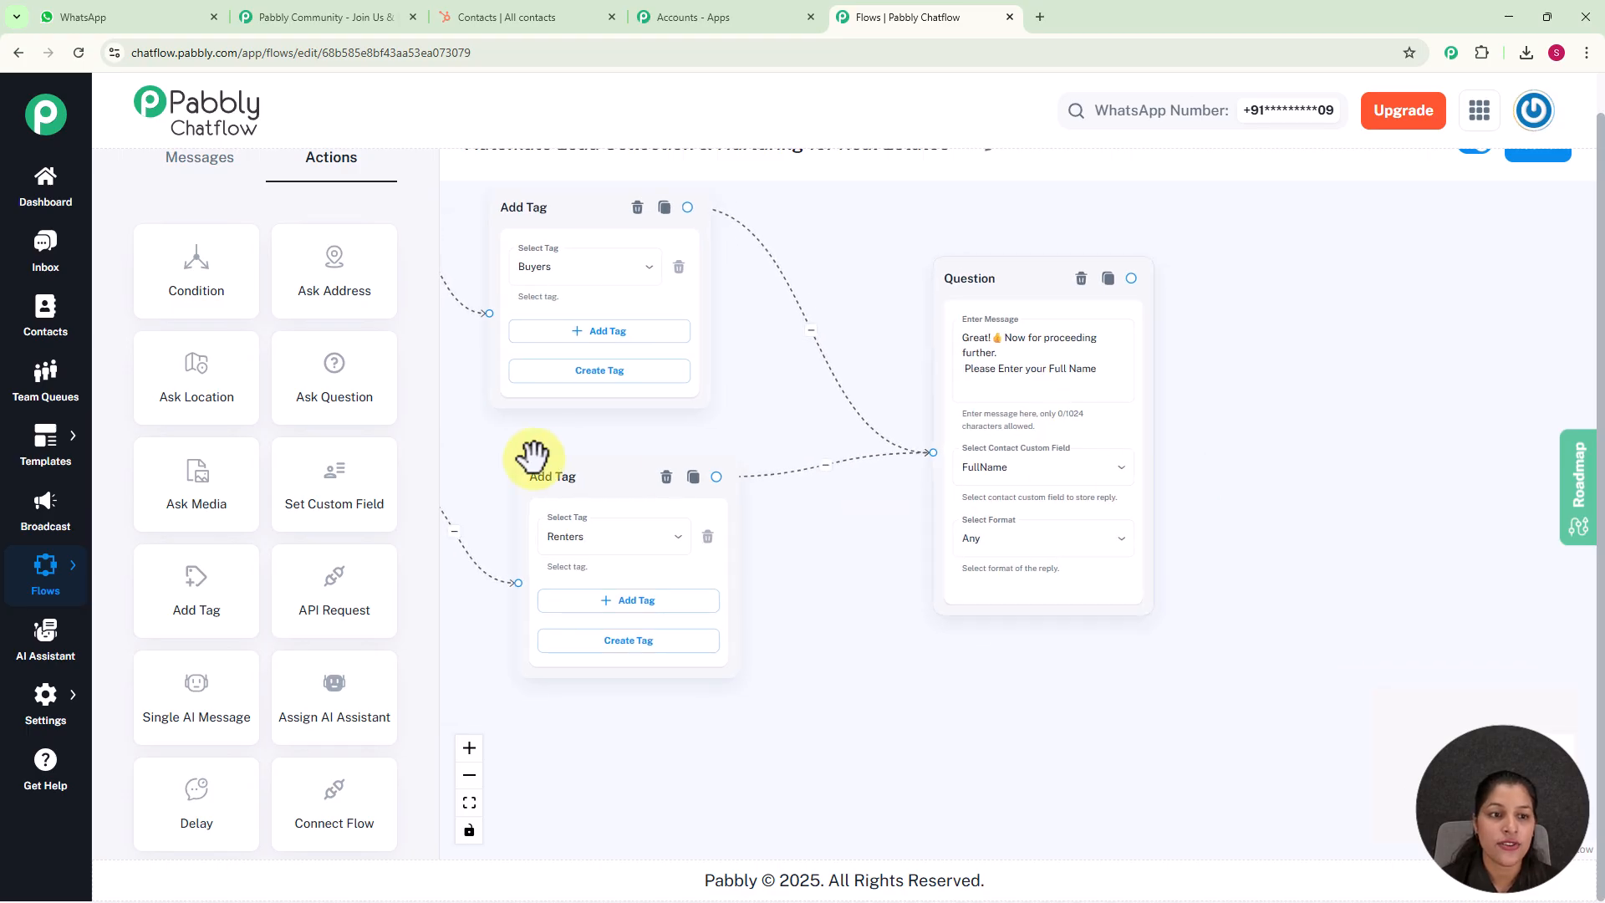
scroll(538, 323, down, 3)
drag(635, 259, 969, 258)
drag(520, 351, 1332, 348)
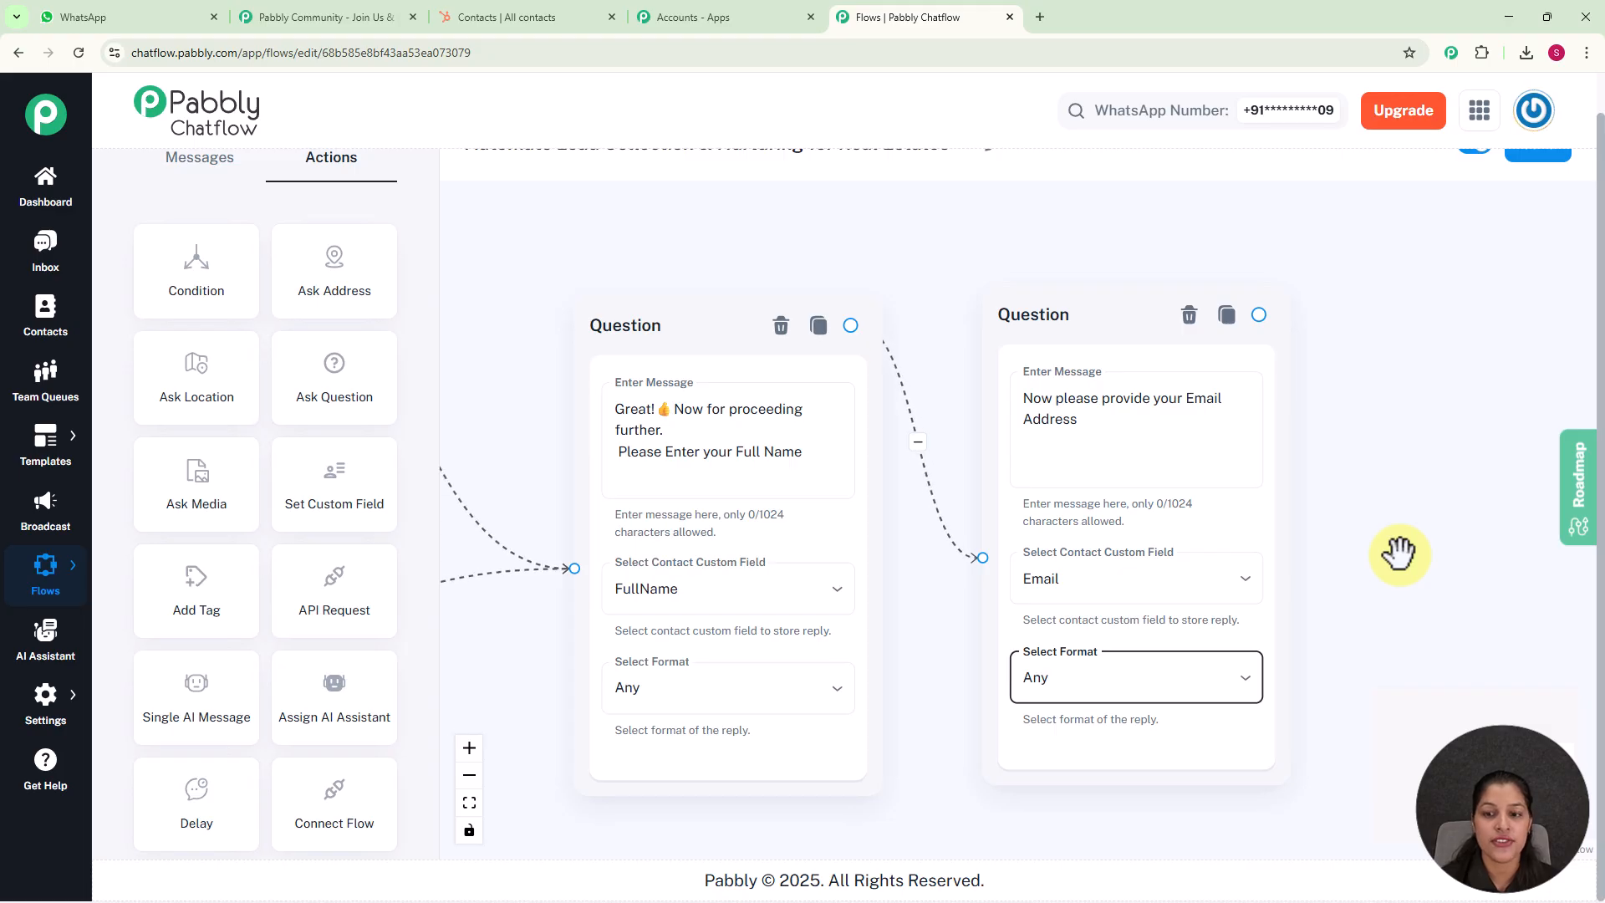
Link a Question asking "What's your approximate budget range for the property?" after the email question, storing the reply in Range with format Any
scroll(1398, 554, down, 2)
click(975, 584)
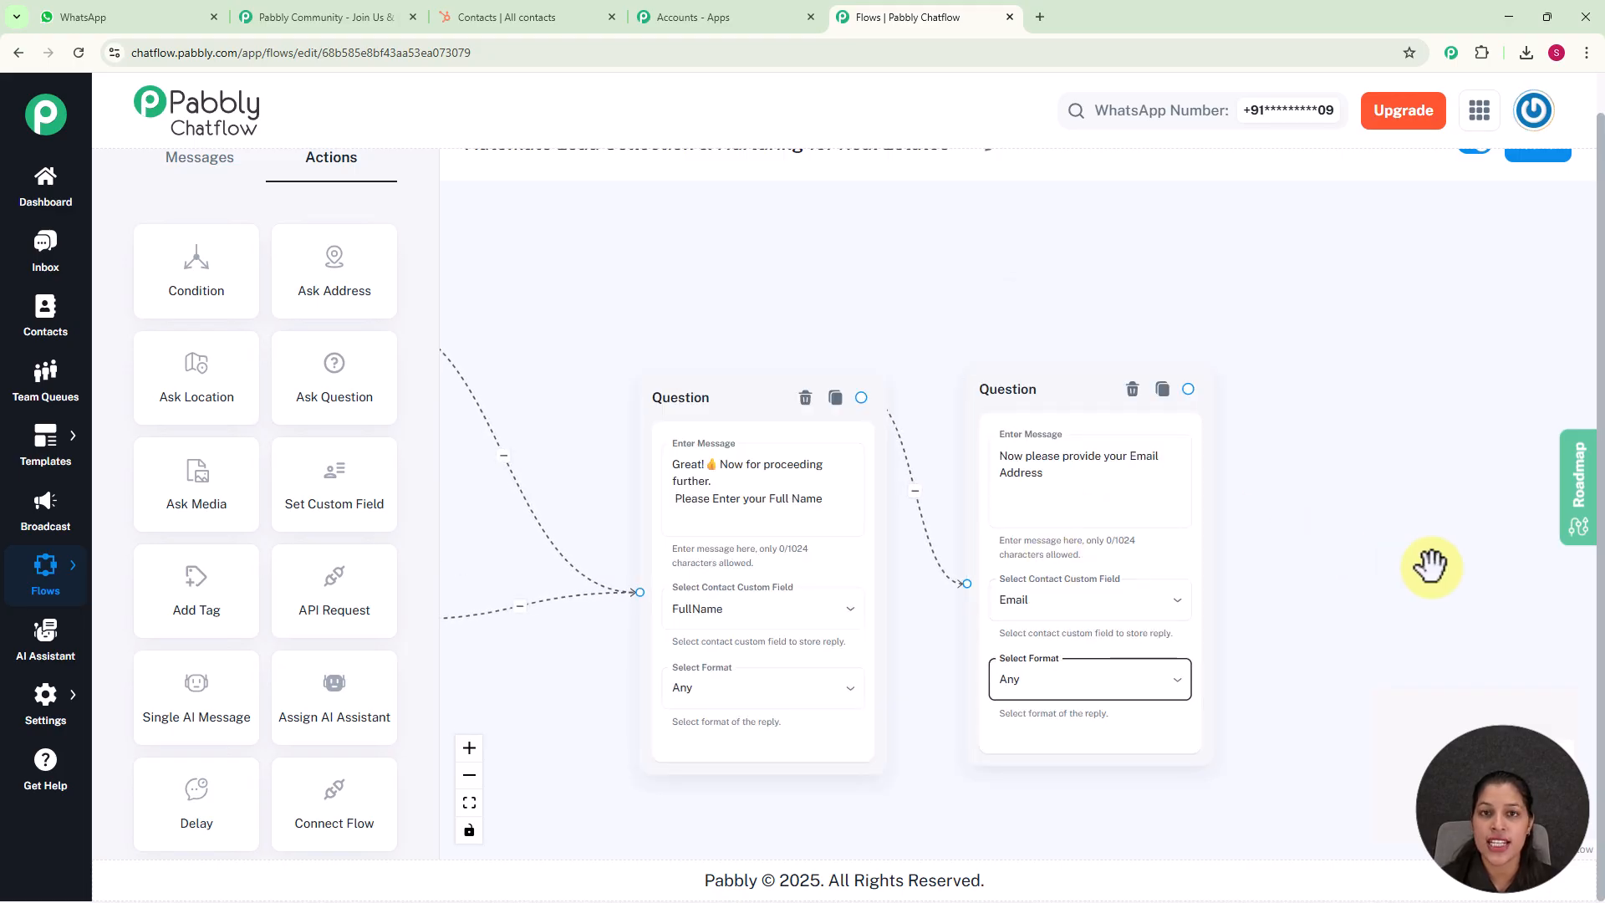
drag(1328, 656, 1118, 566)
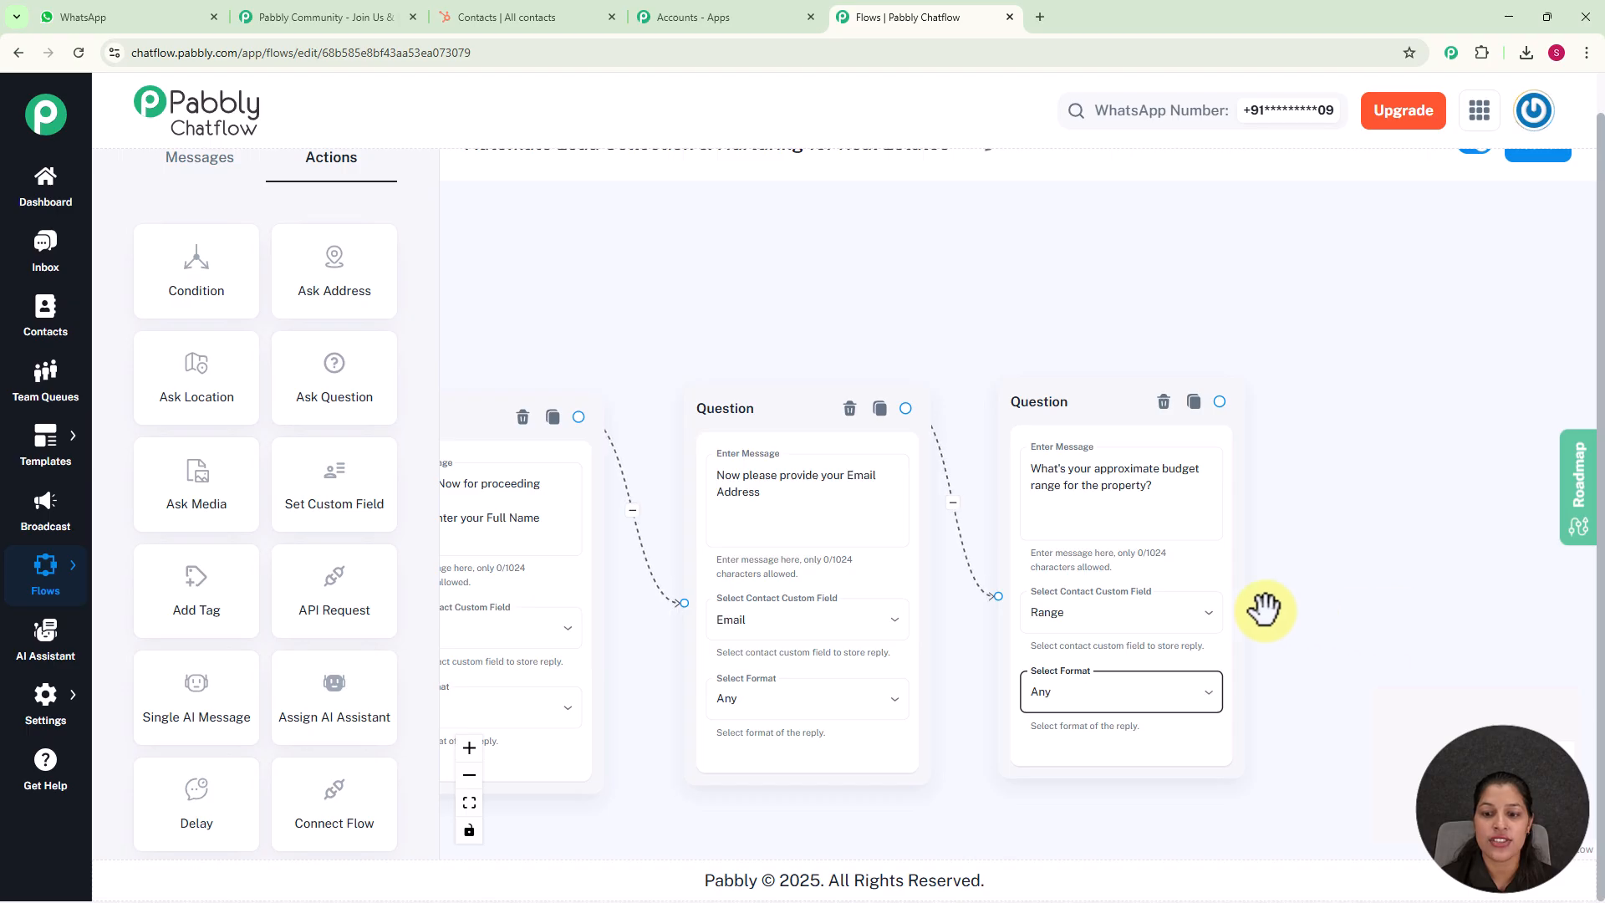
Link a Question asking "And which location are you interested in?" after the budget question, storing the reply in Location with format Any
scroll(1349, 632, down, 2)
scroll(1349, 633, down, 1)
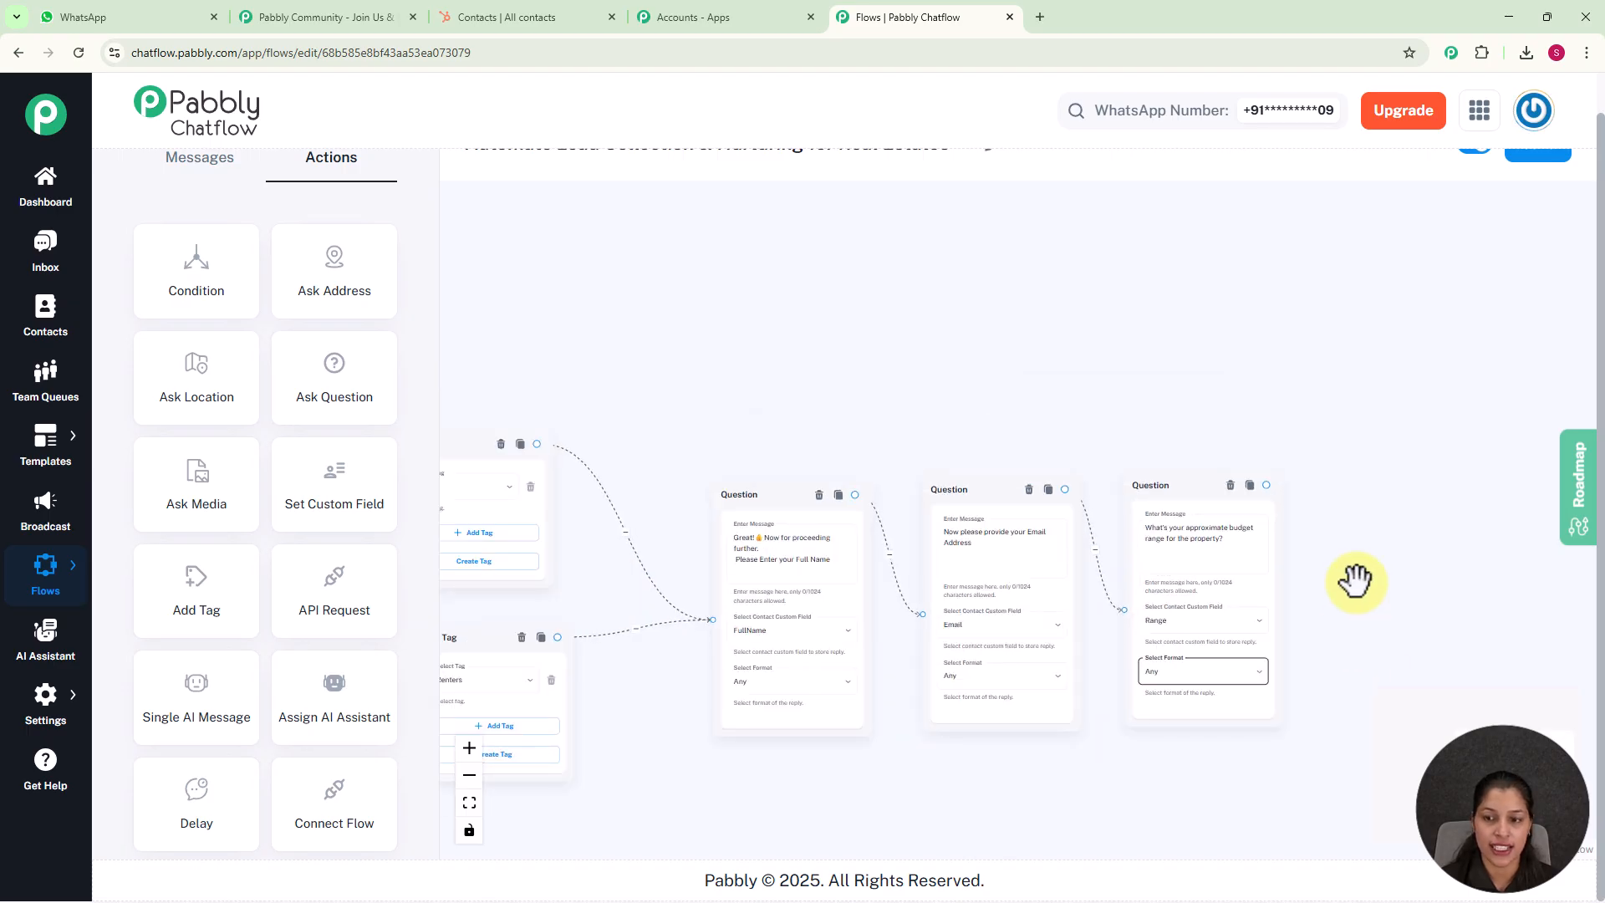
drag(1354, 576, 1023, 454)
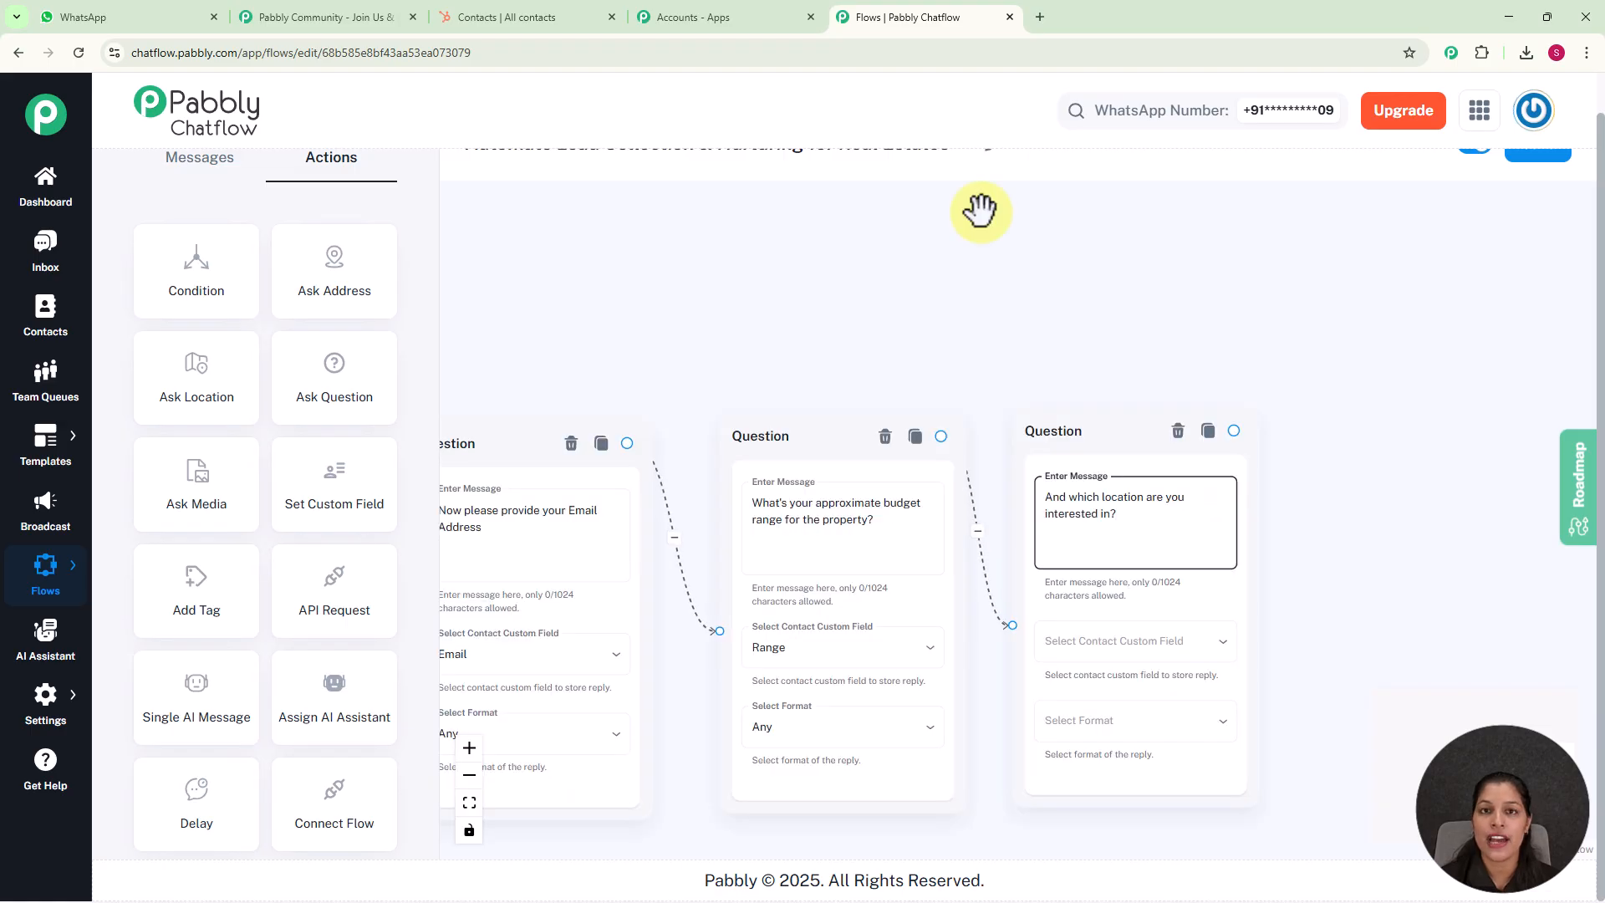
click(1120, 644)
scroll(1115, 713, down, 6)
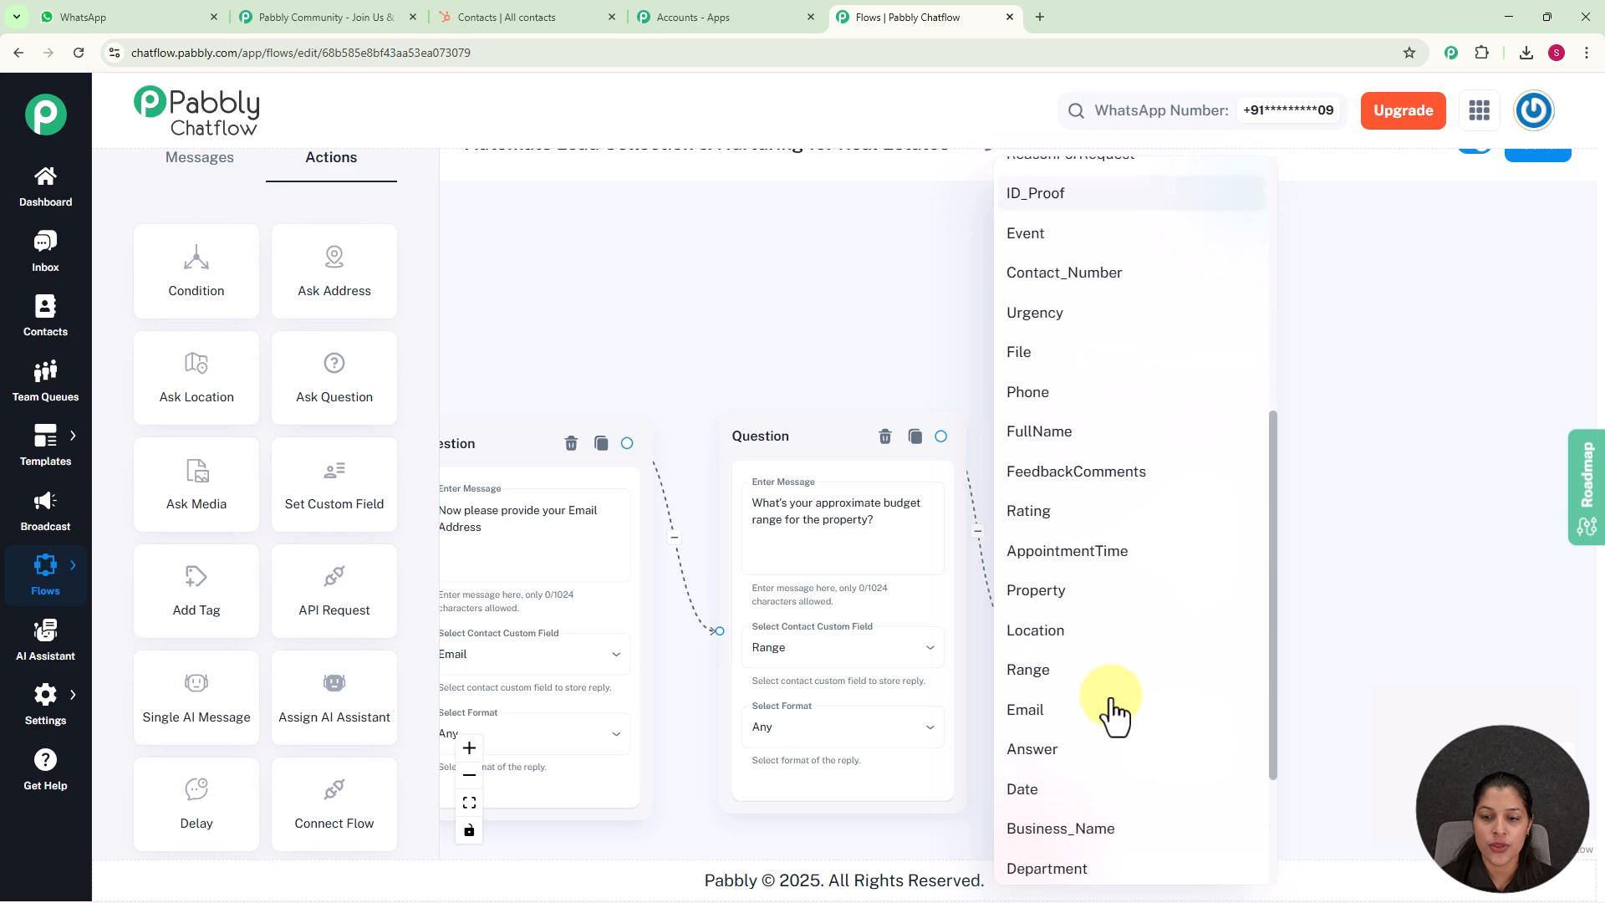
click(1064, 639)
click(1100, 729)
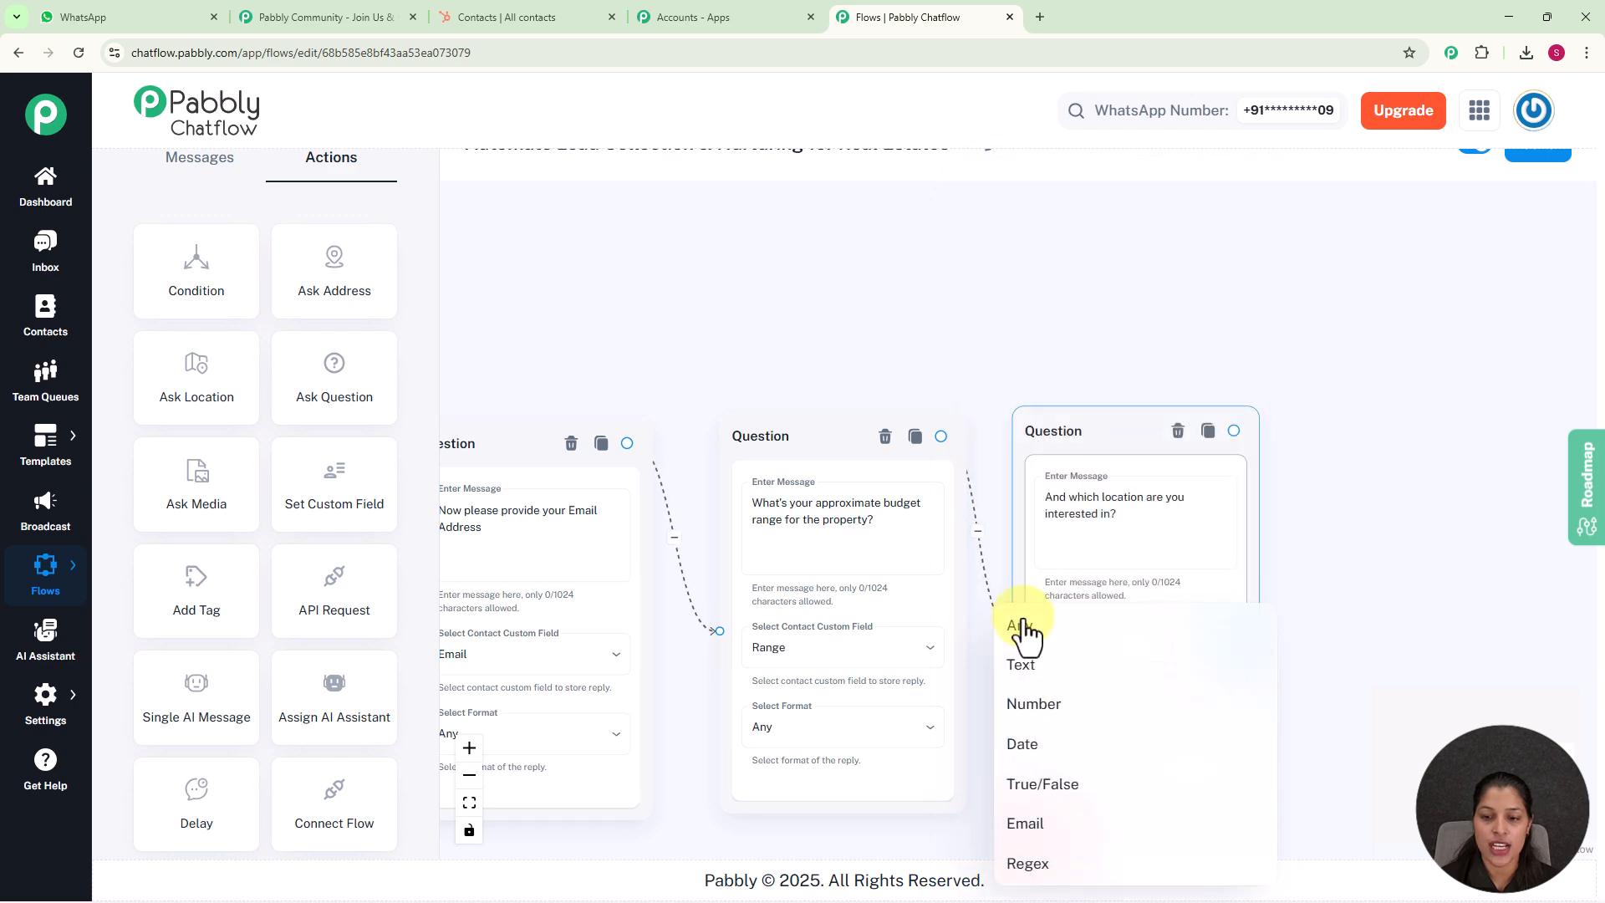
click(1100, 663)
Place an API Request action at the end of the flow and link the location question to it
scroll(929, 407, down, 3)
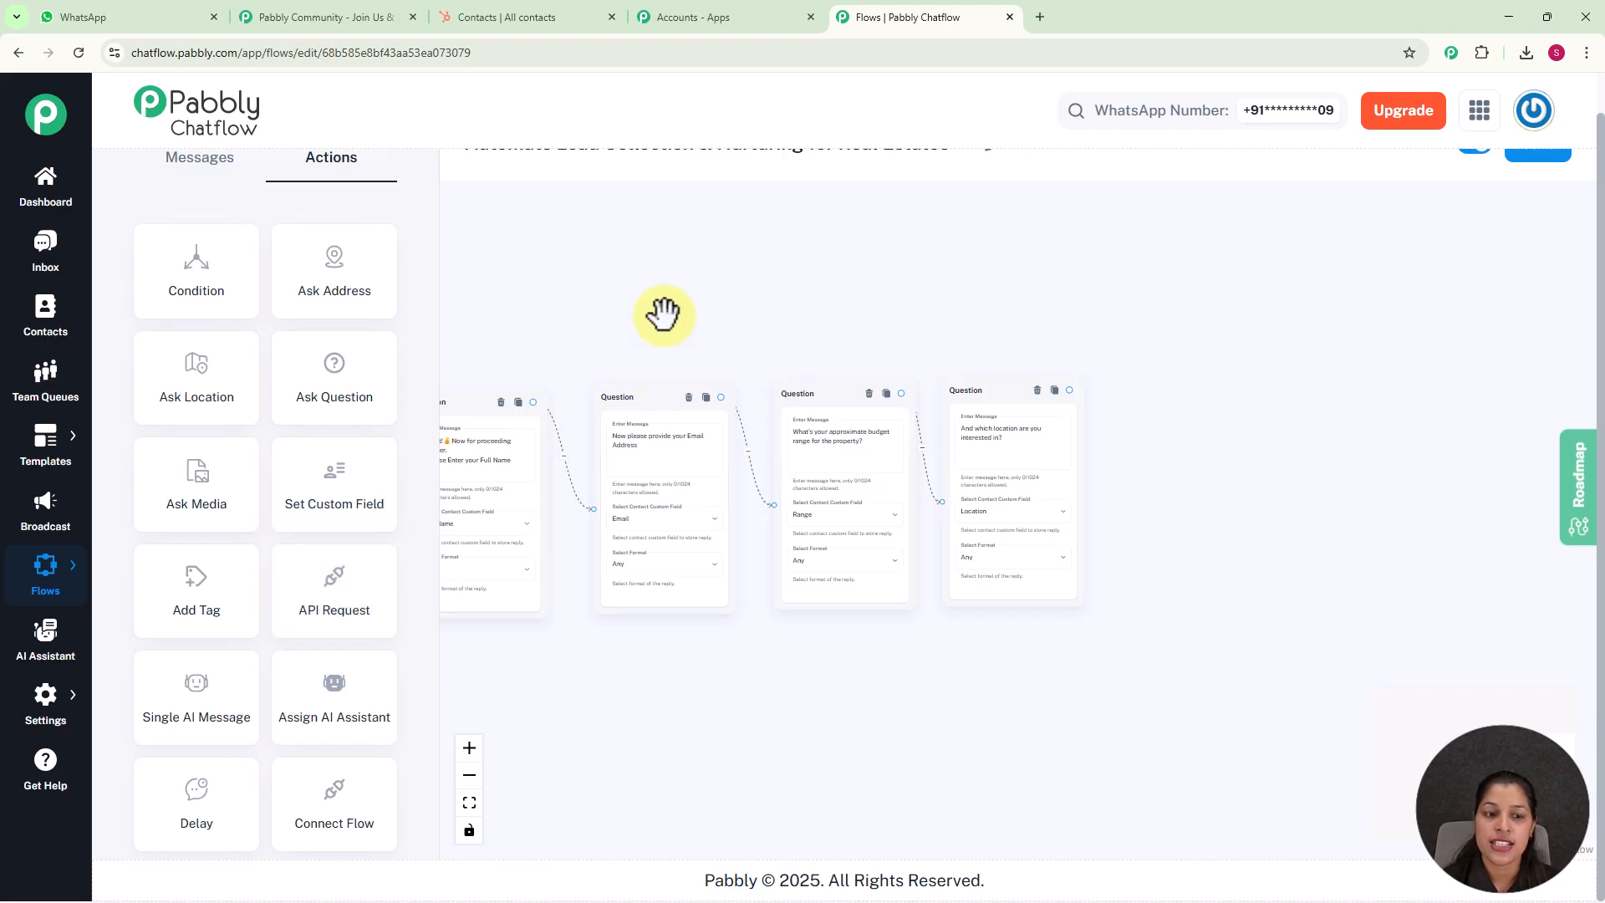
scroll(663, 315, down, 3)
drag(663, 315, 1207, 358)
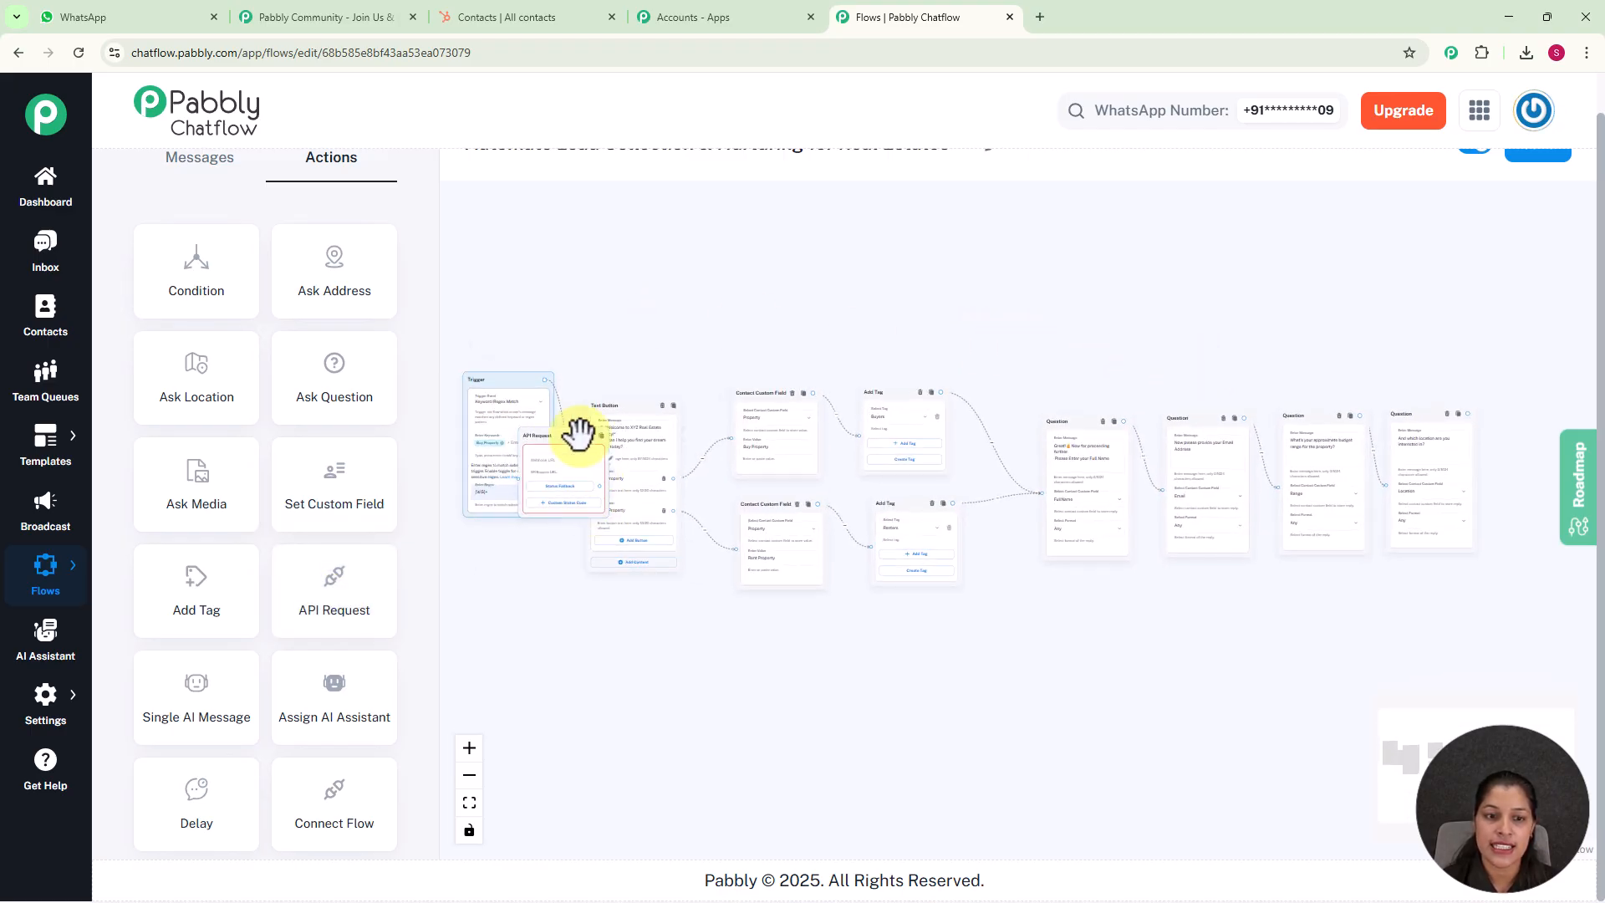
drag(595, 442, 1463, 419)
scroll(1435, 322, up, 4)
scroll(1419, 336, up, 2)
drag(1420, 497, 1073, 461)
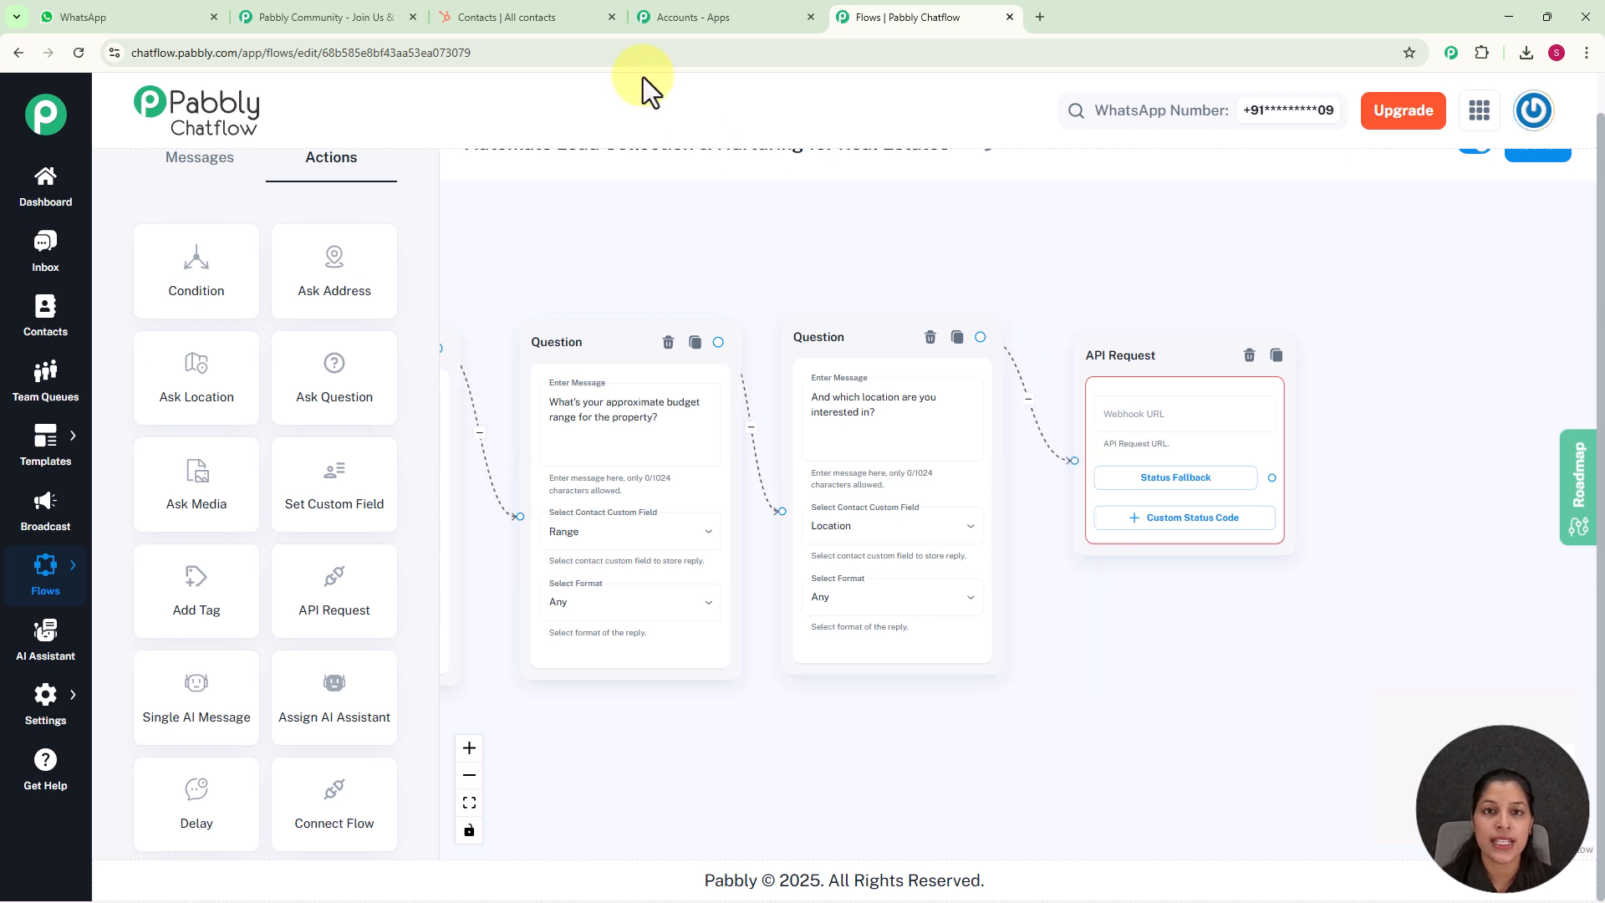
Switch to the Pabbly apps page and open Pabbly Connect
click(699, 18)
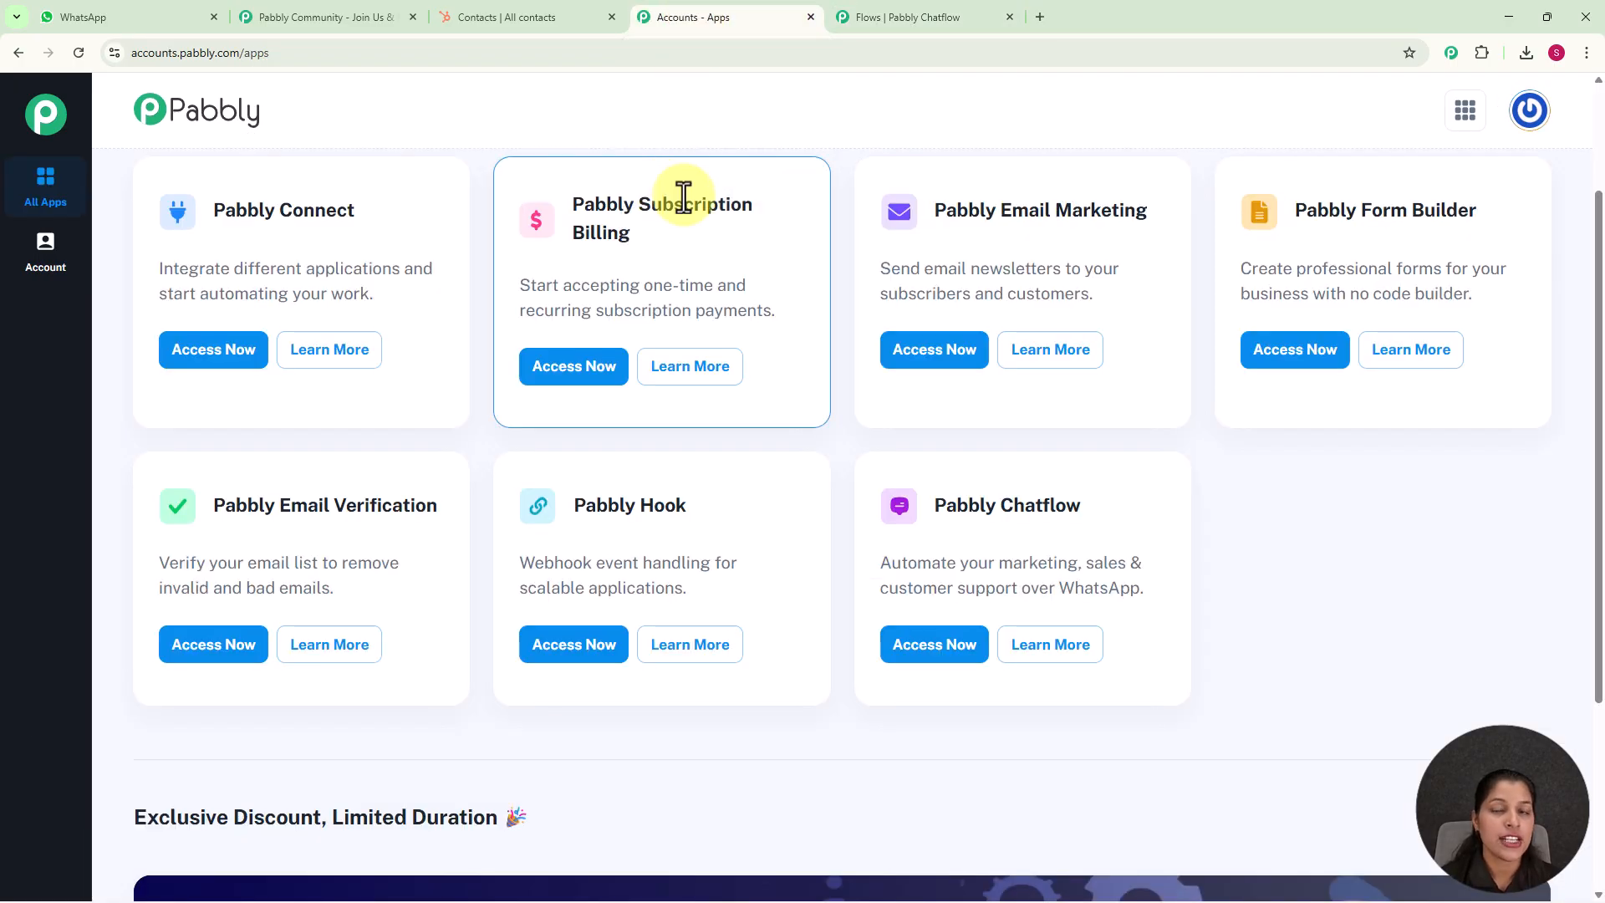
scroll(388, 278, up, 2)
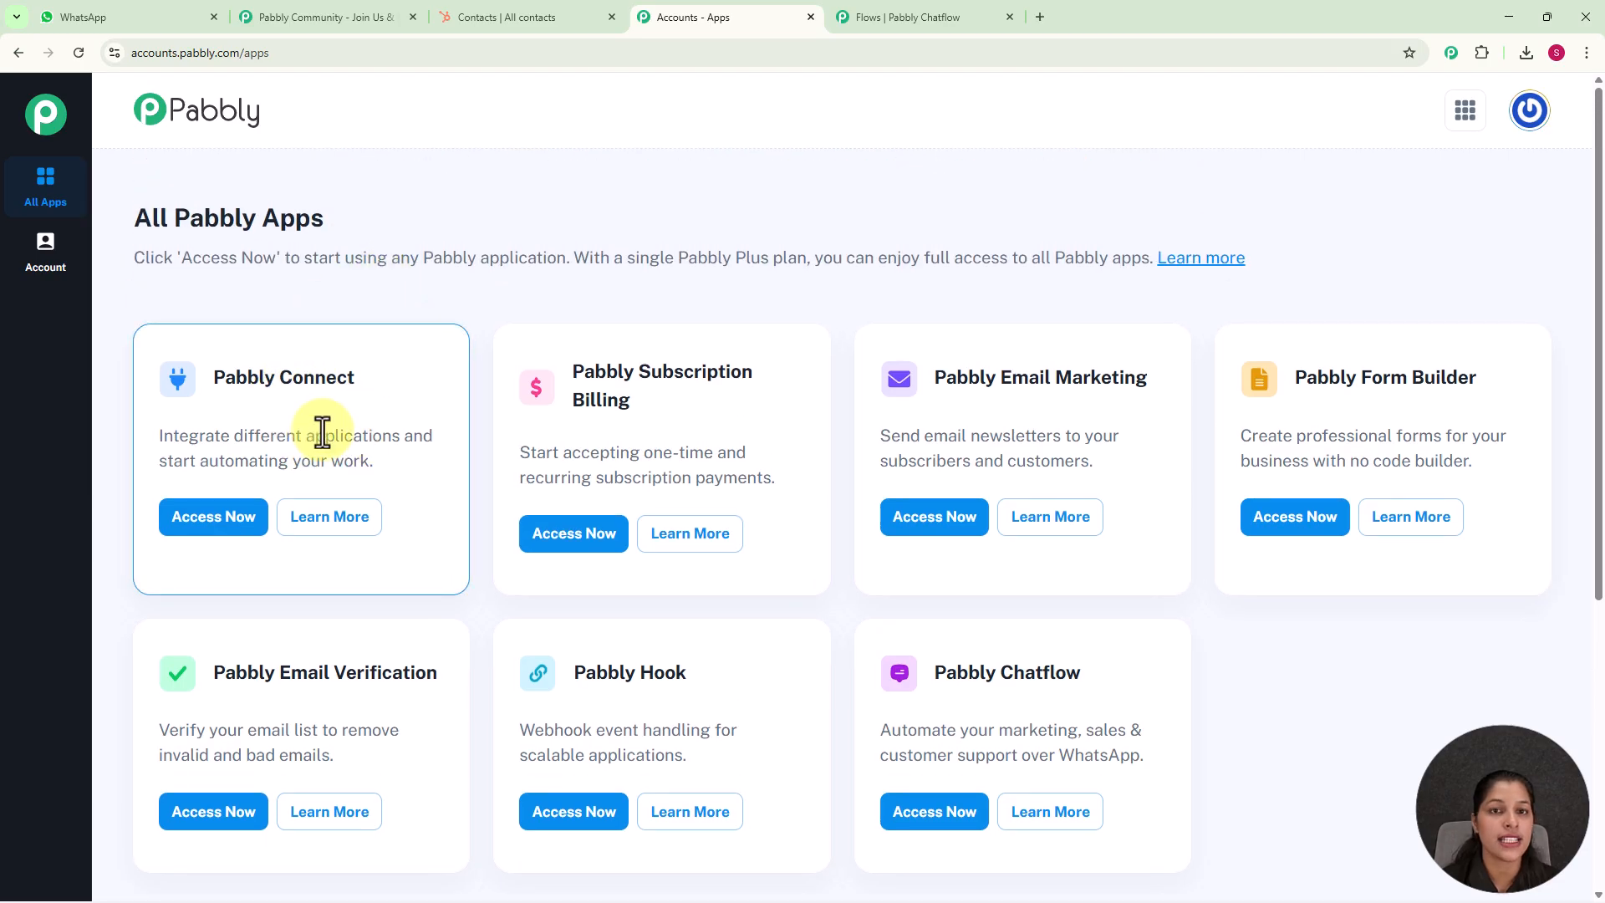
click(213, 525)
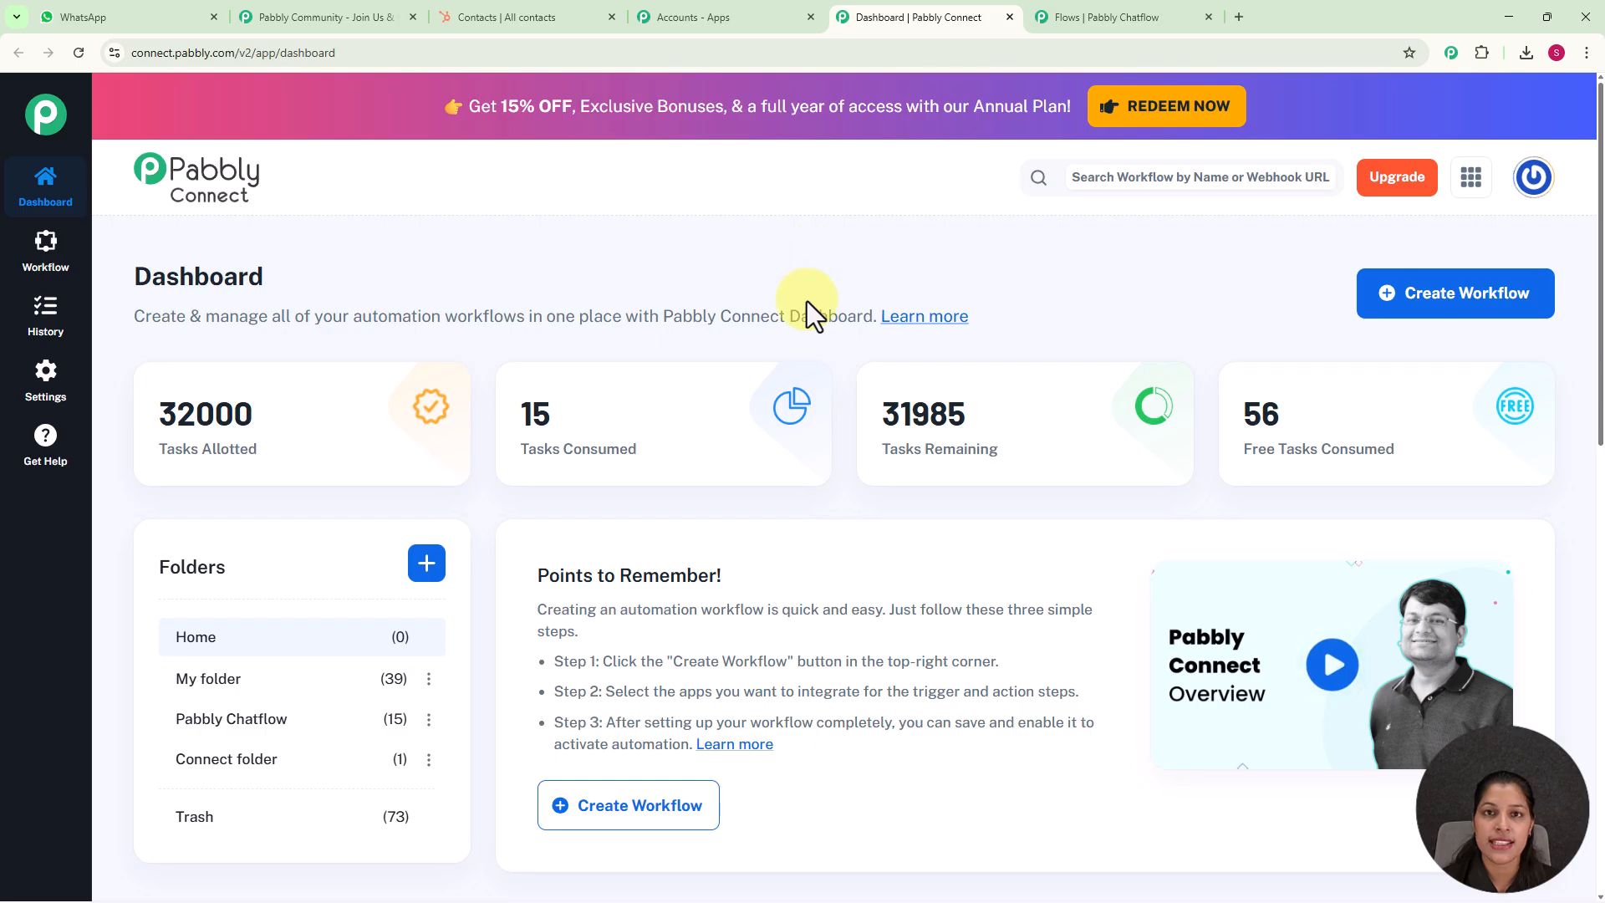
scroll(802, 317, down, 3)
scroll(815, 493, up, 2)
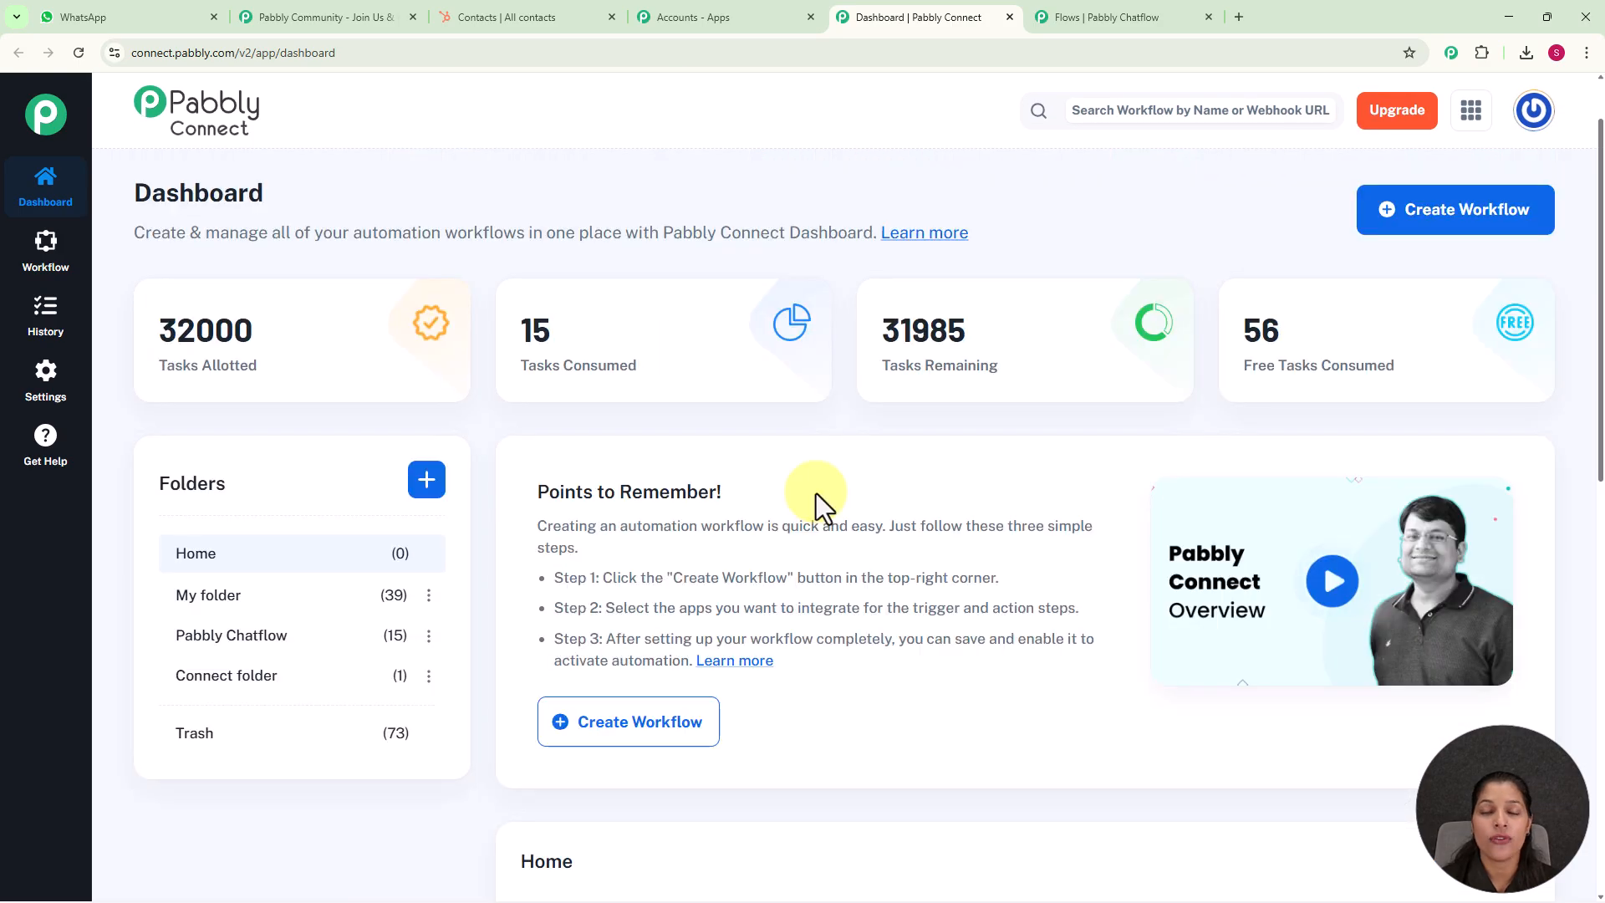
scroll(815, 493, up, 1)
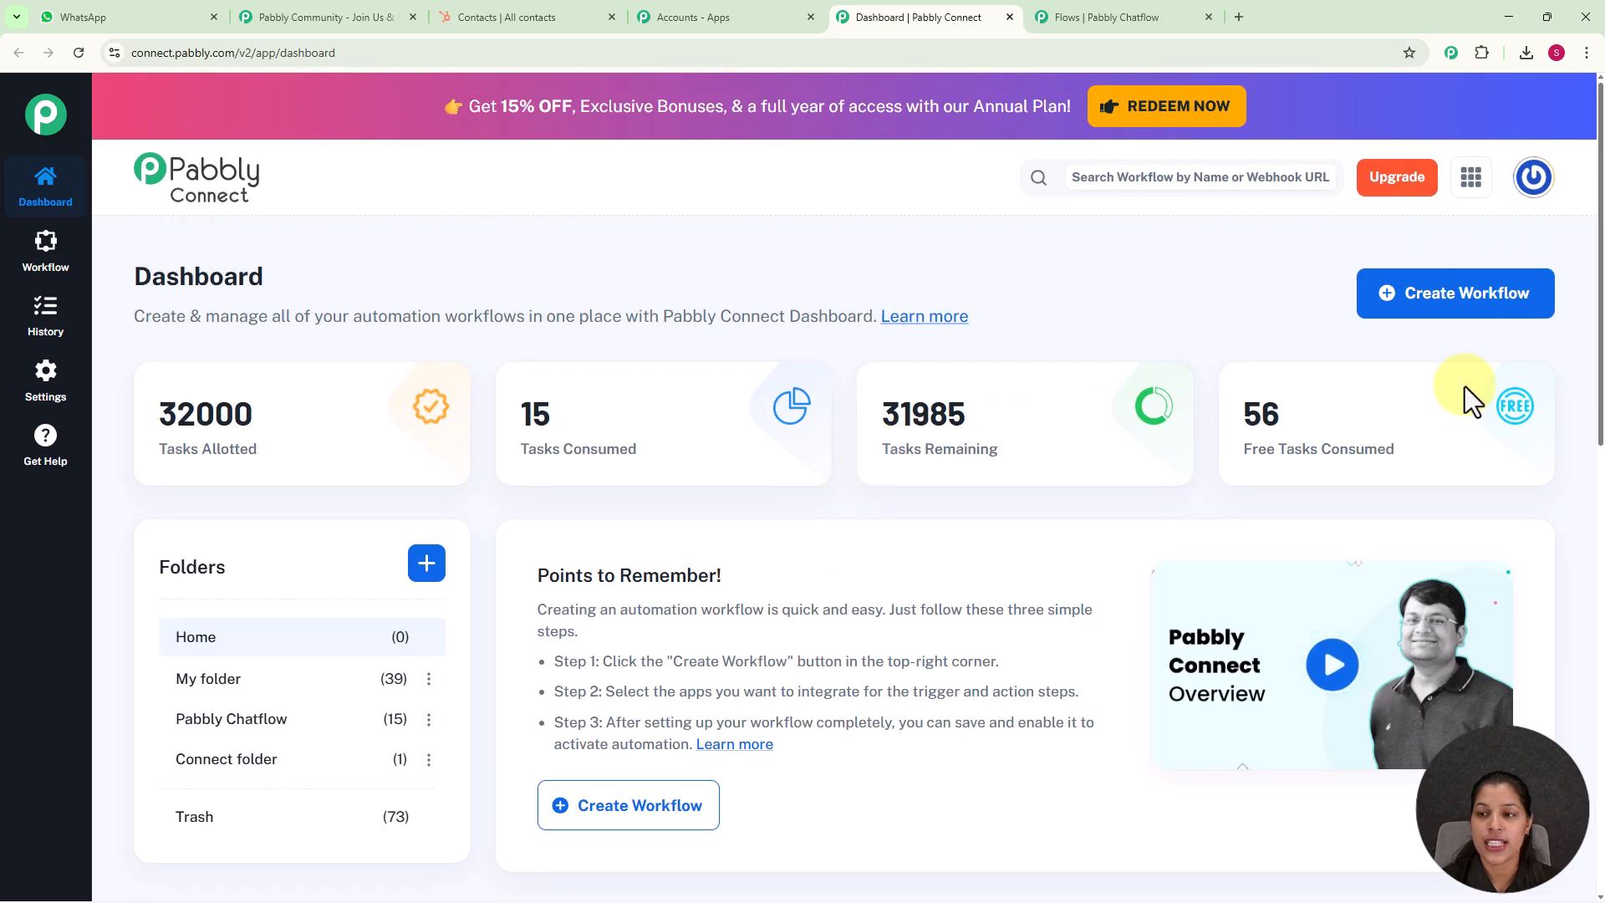
Create a New (Beta) builder workflow named "Automate Lead Collection & Nurturing for Real Estates" in the Pabbly Chatflow folder
click(1465, 313)
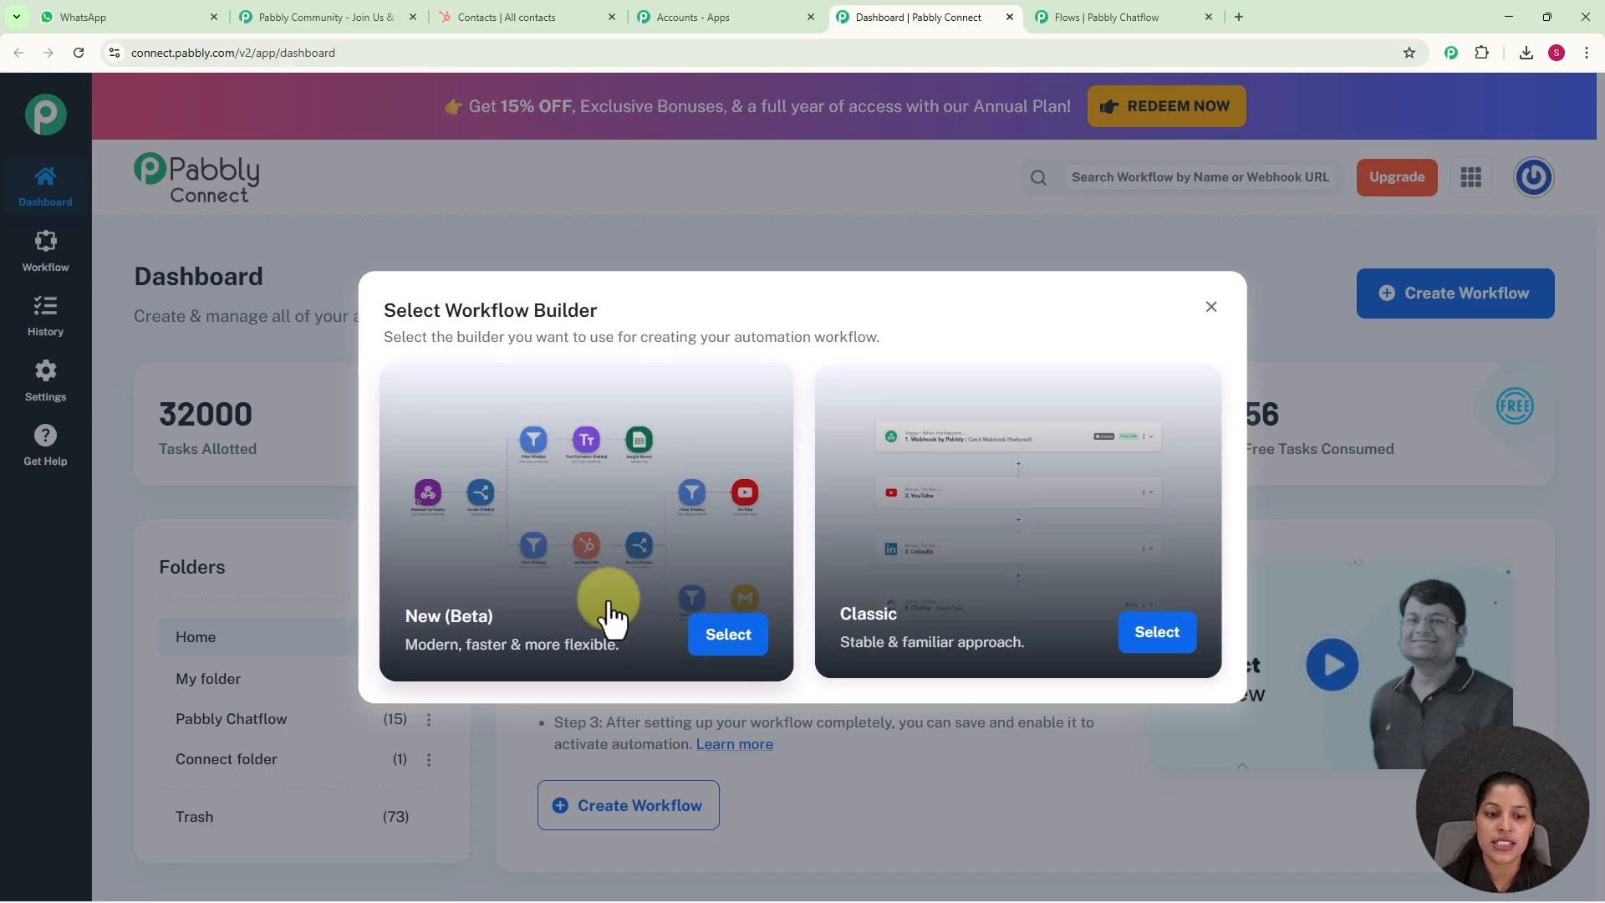
click(709, 639)
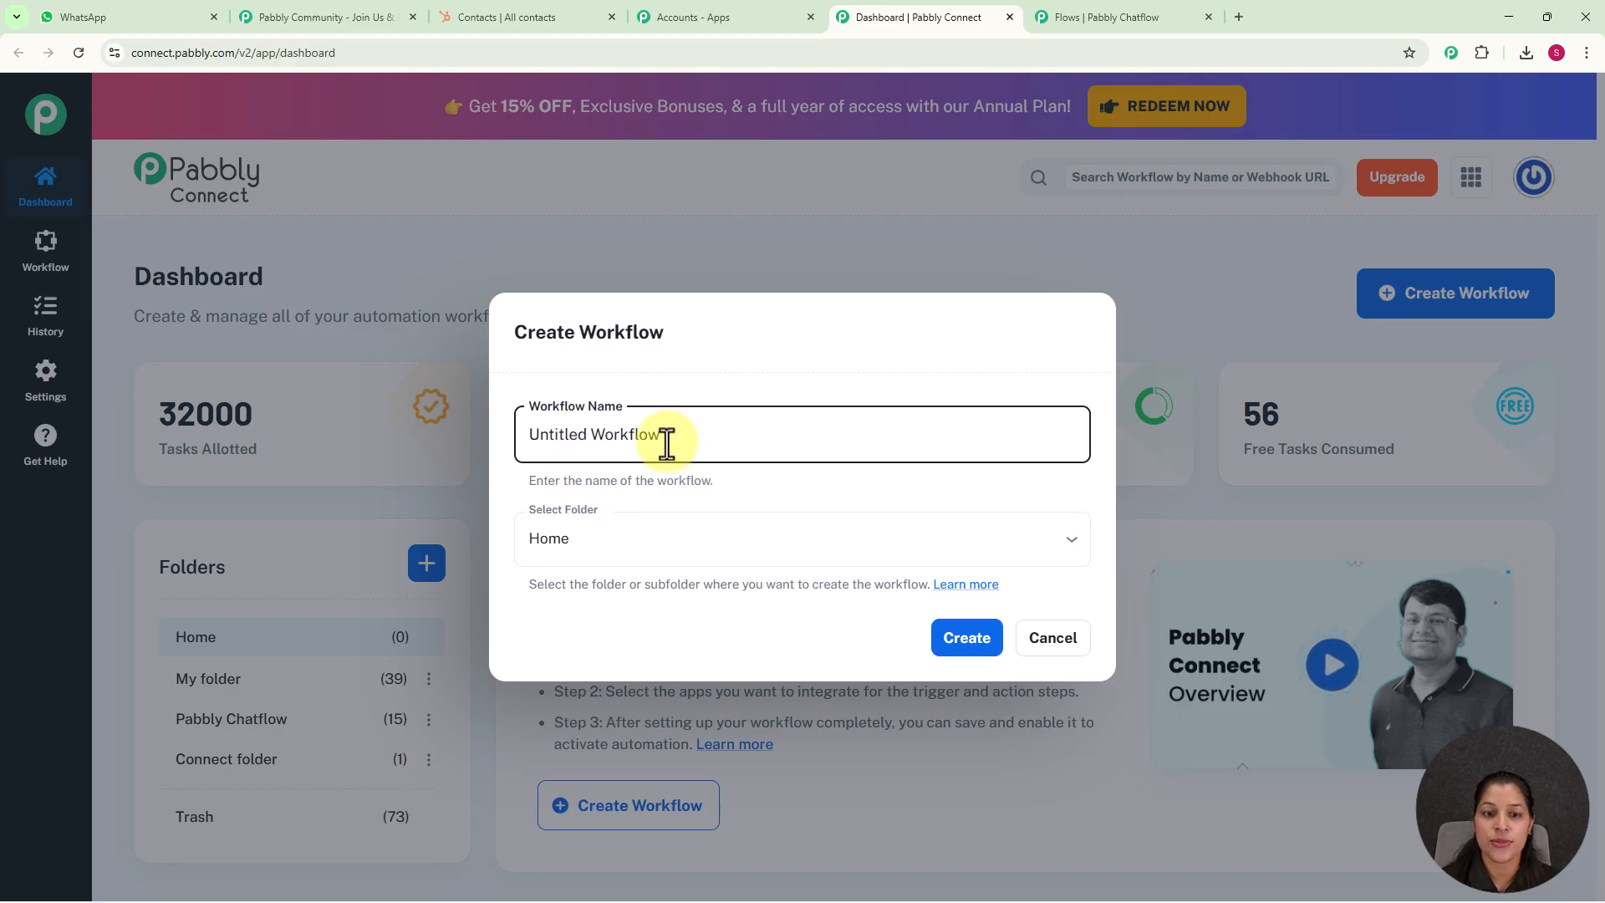
drag(665, 439, 503, 446)
key(BackSpace)
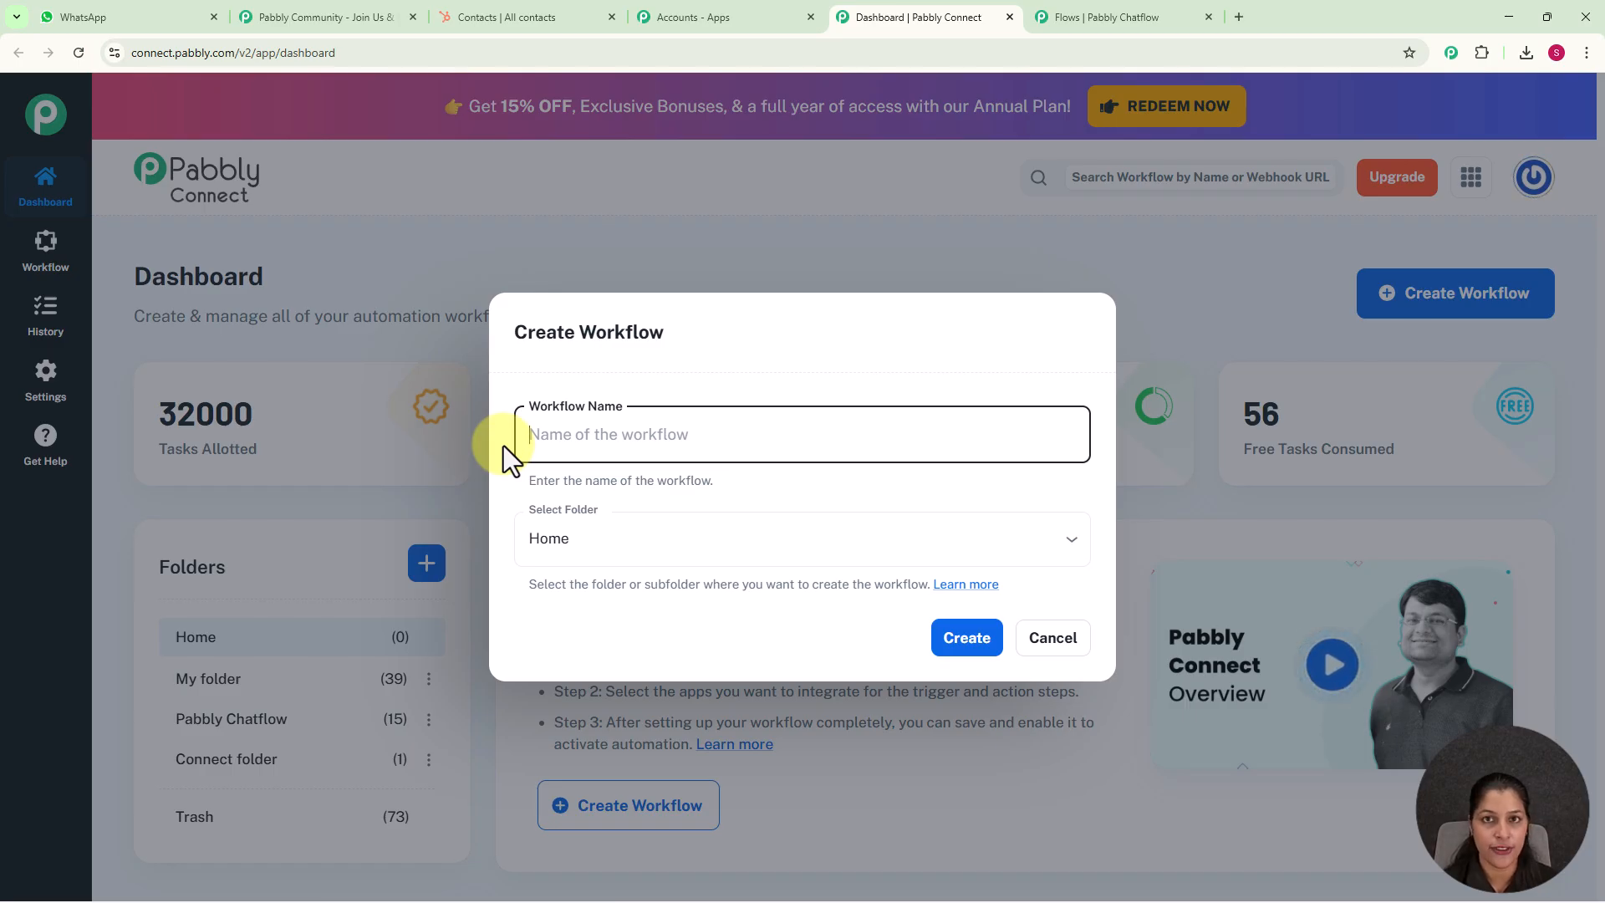
text(Automate Lead Collection & Nurturing for Real Estates)
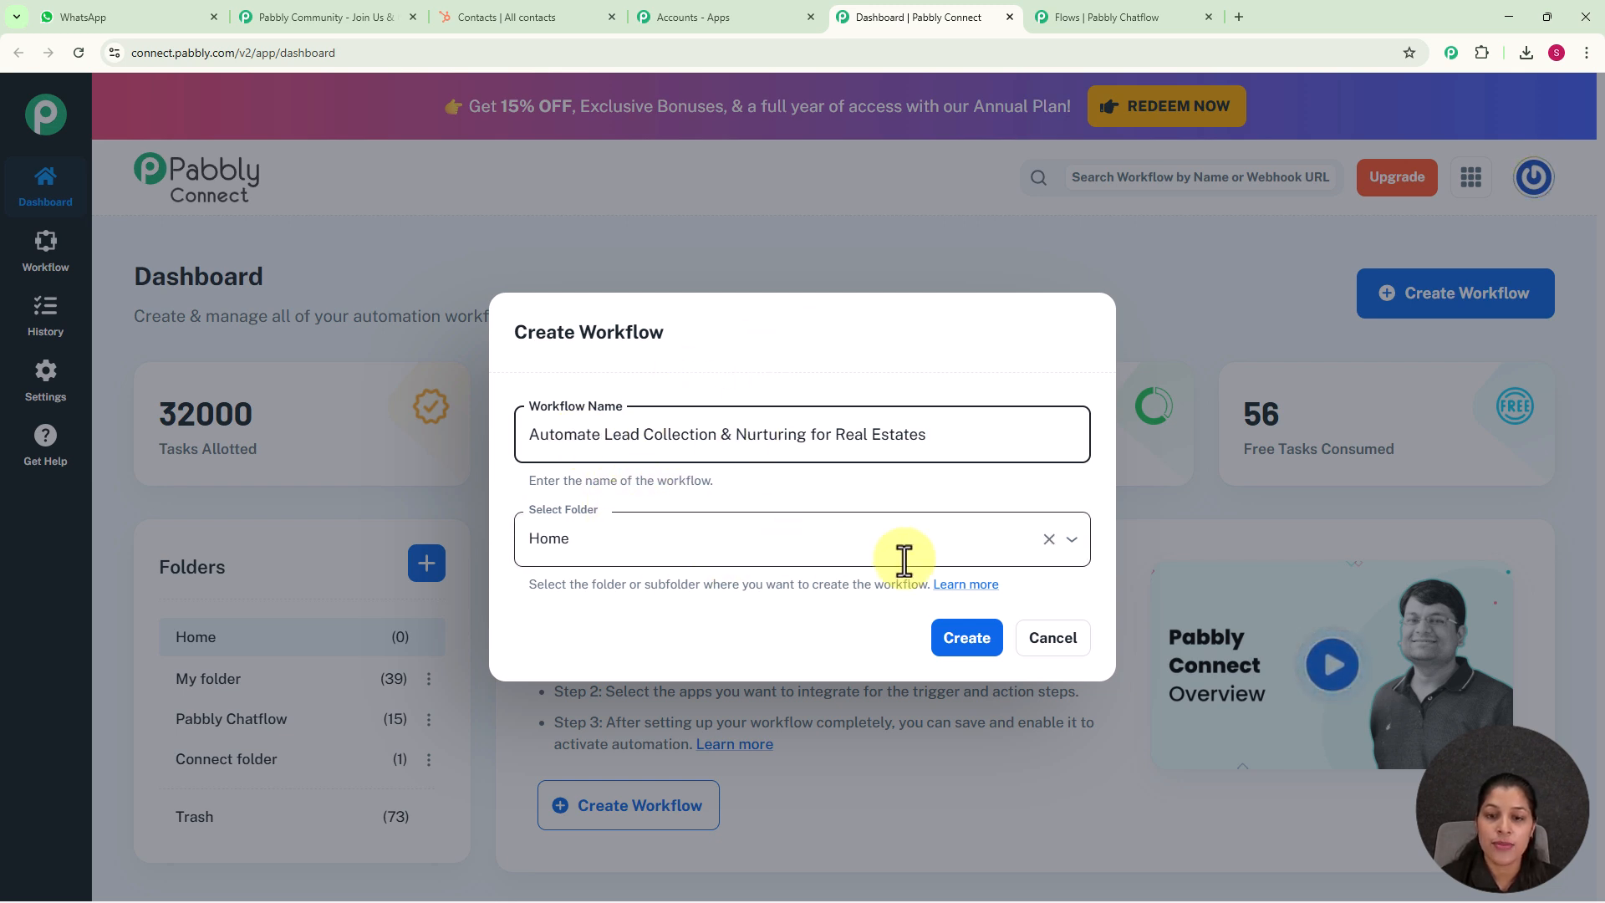
click(1071, 540)
click(631, 673)
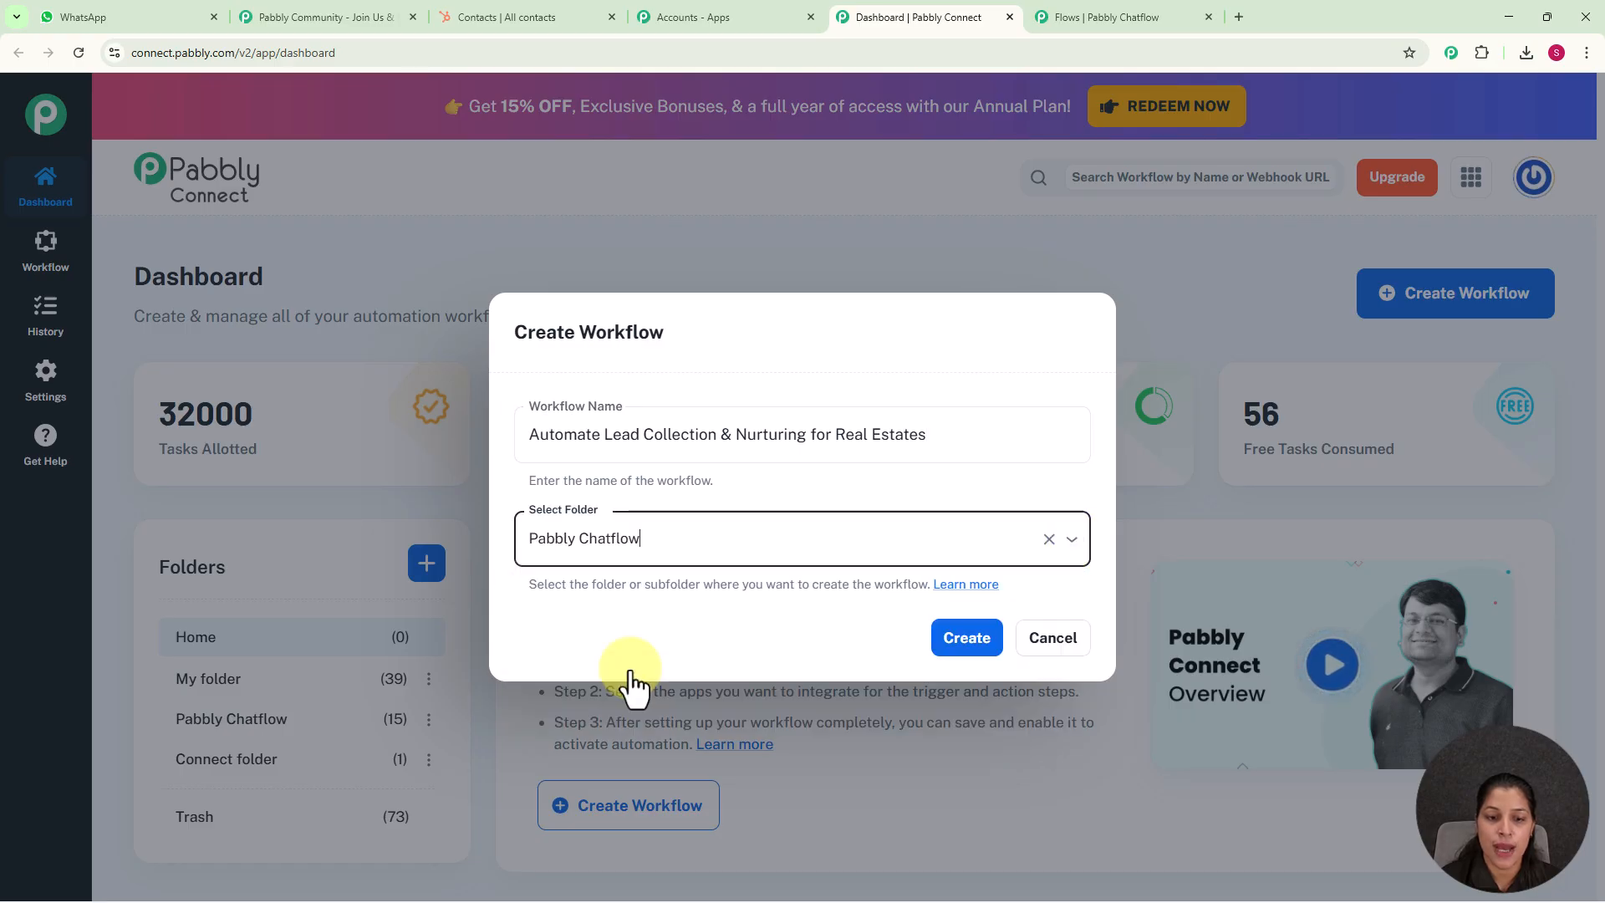
click(968, 639)
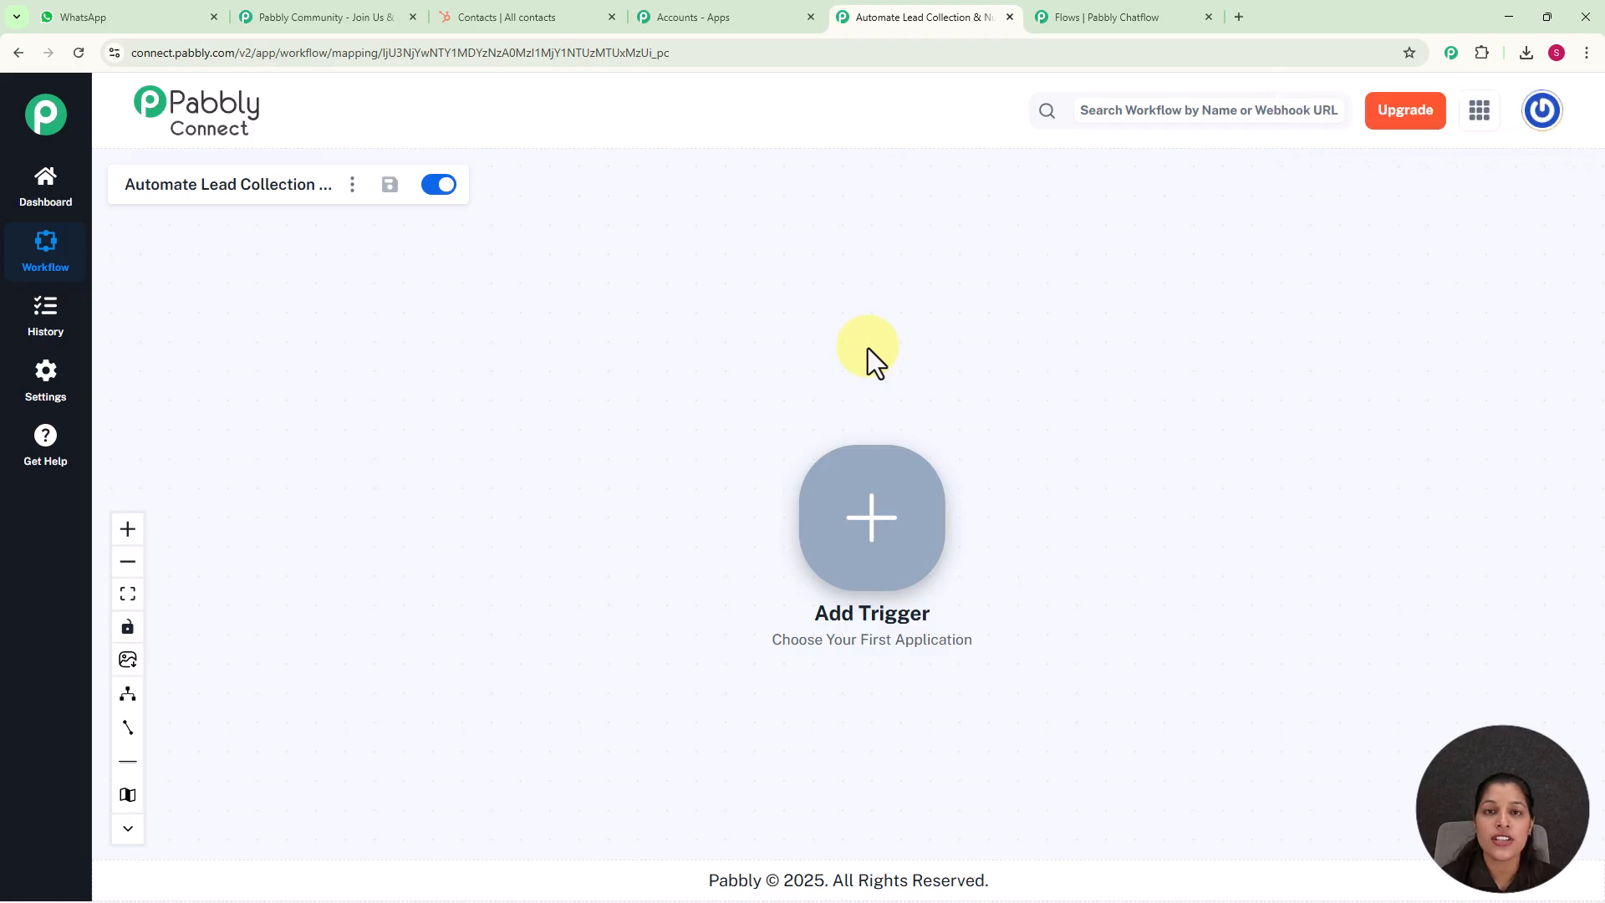
Add a Pabbly Chatflow trigger with the New Message Received event to the workflow and connect it
click(861, 531)
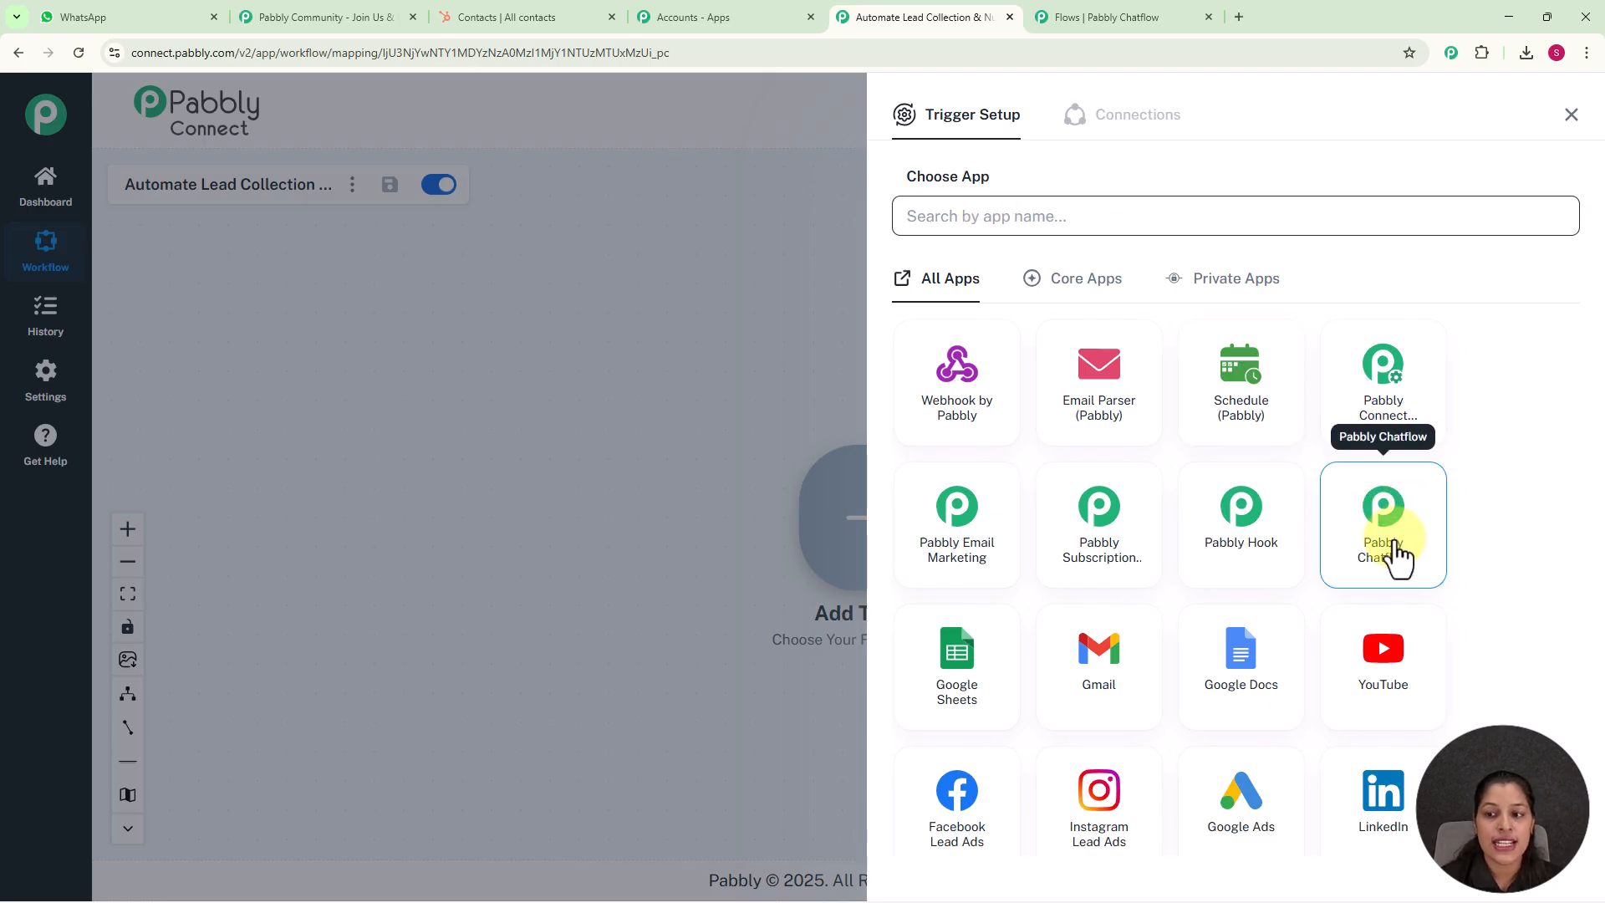
click(1397, 556)
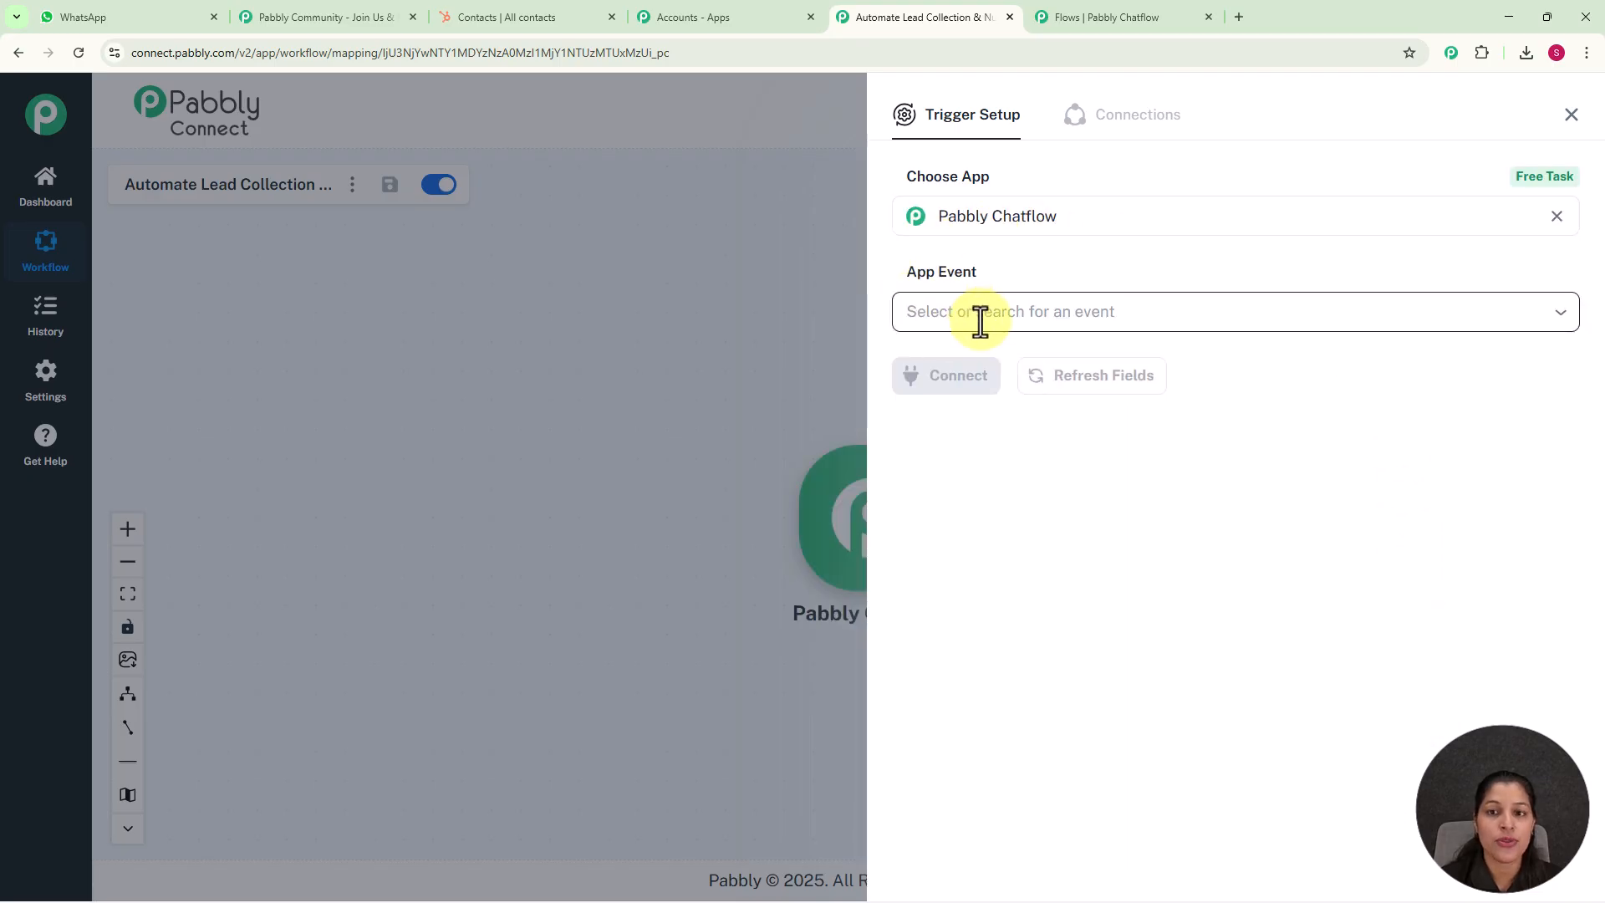
click(980, 320)
click(978, 440)
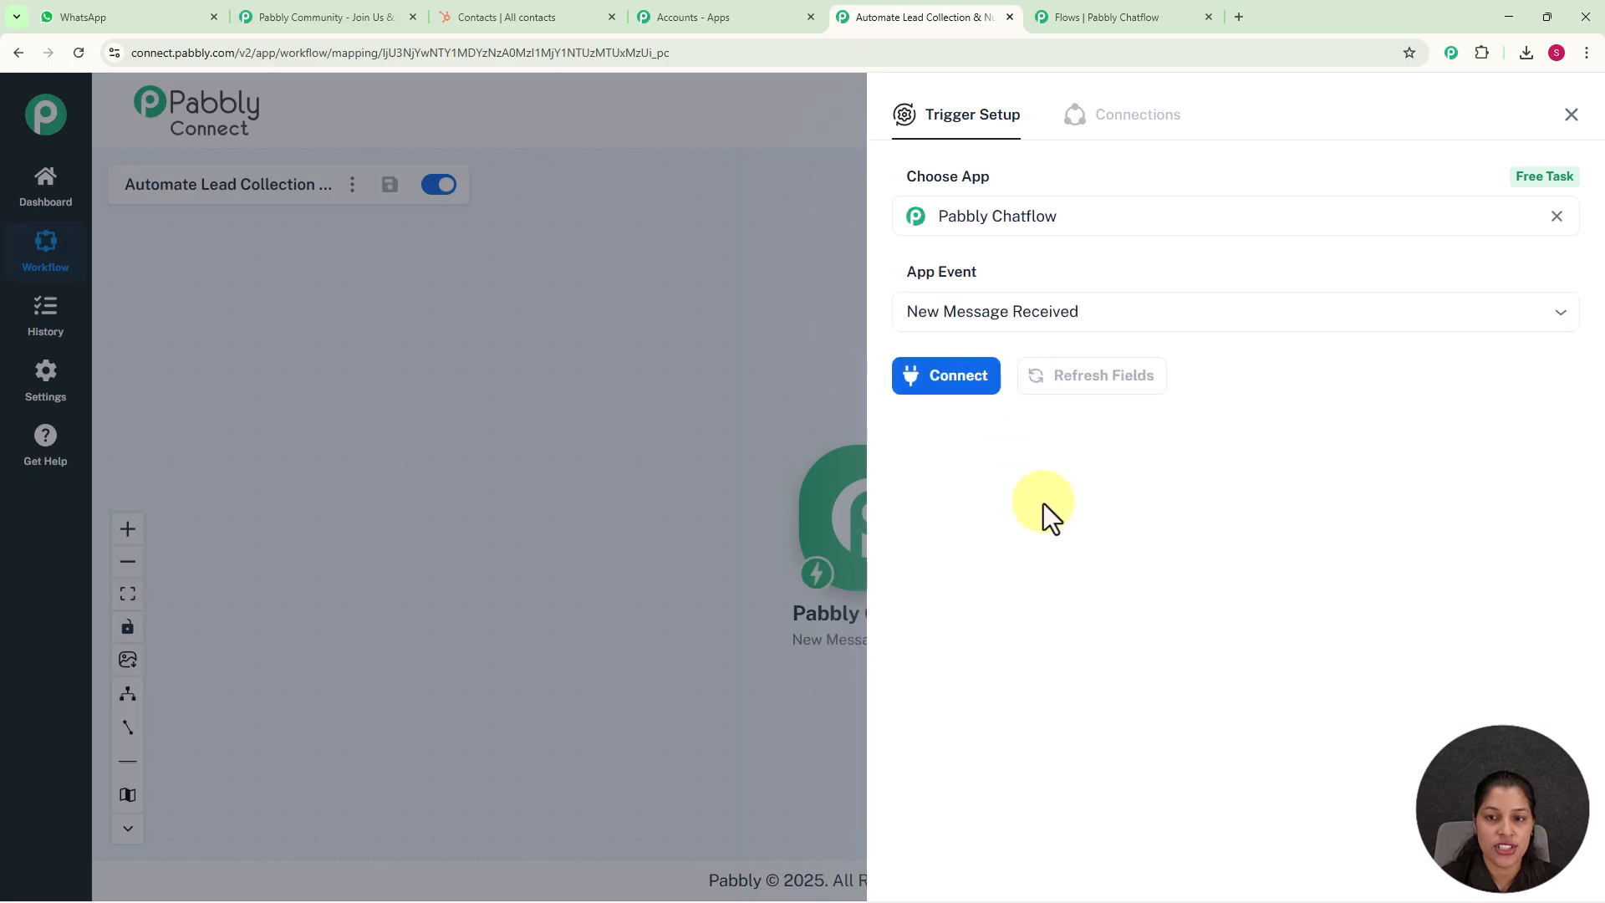
click(962, 381)
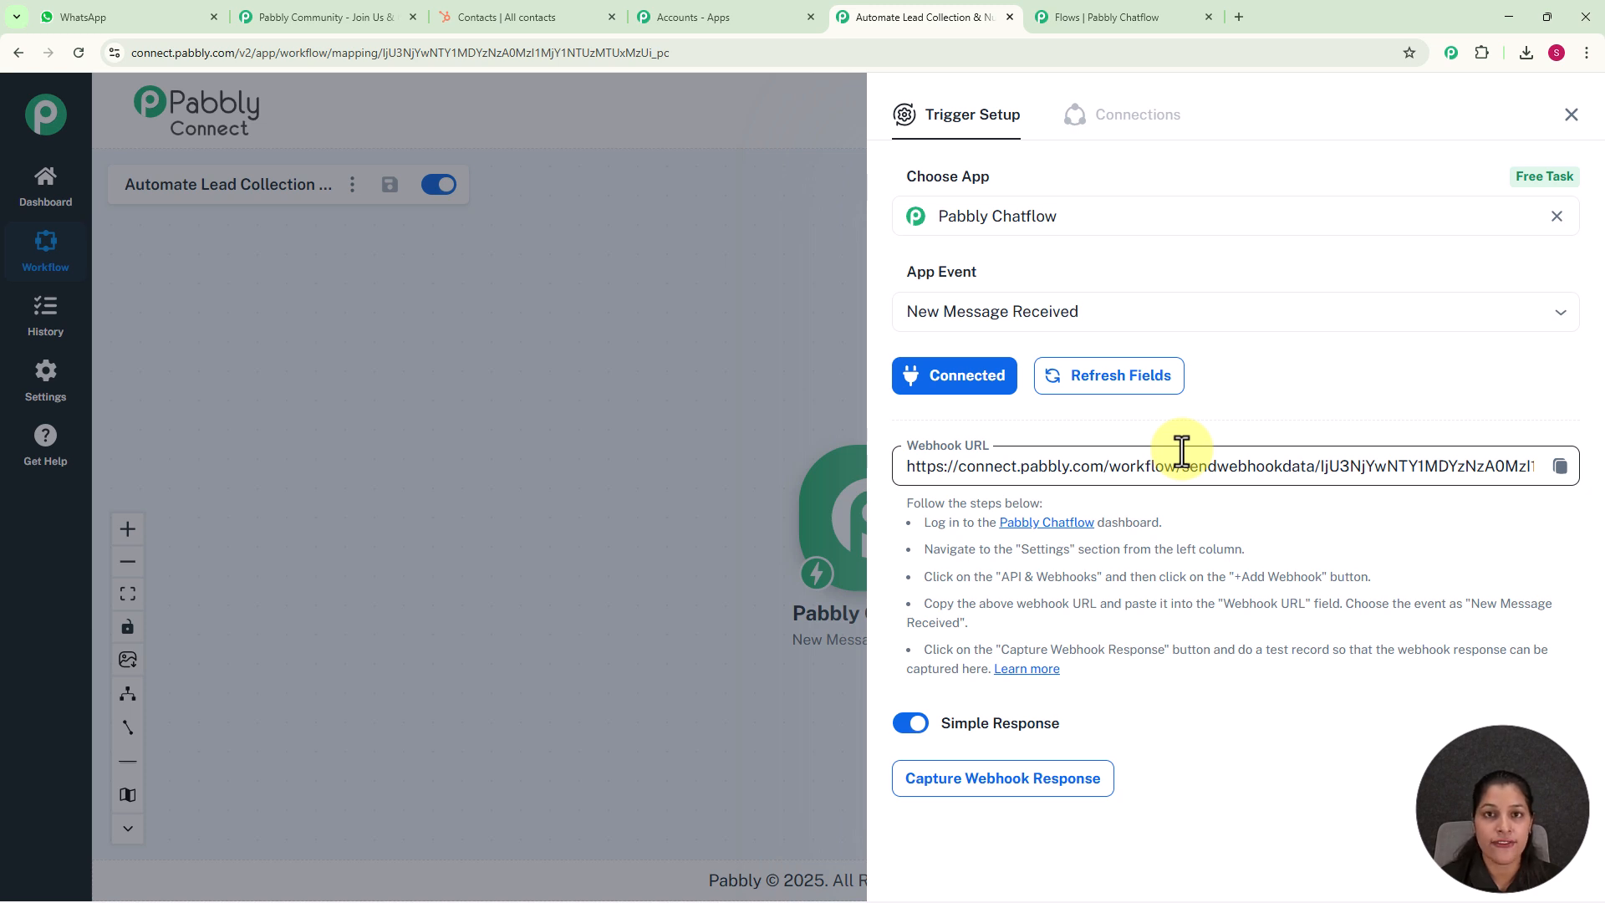
Copy the trigger's webhook URL, switch to the Pabbly Chatflow flow, and paste it into the API Request with the method set to POST
click(1559, 466)
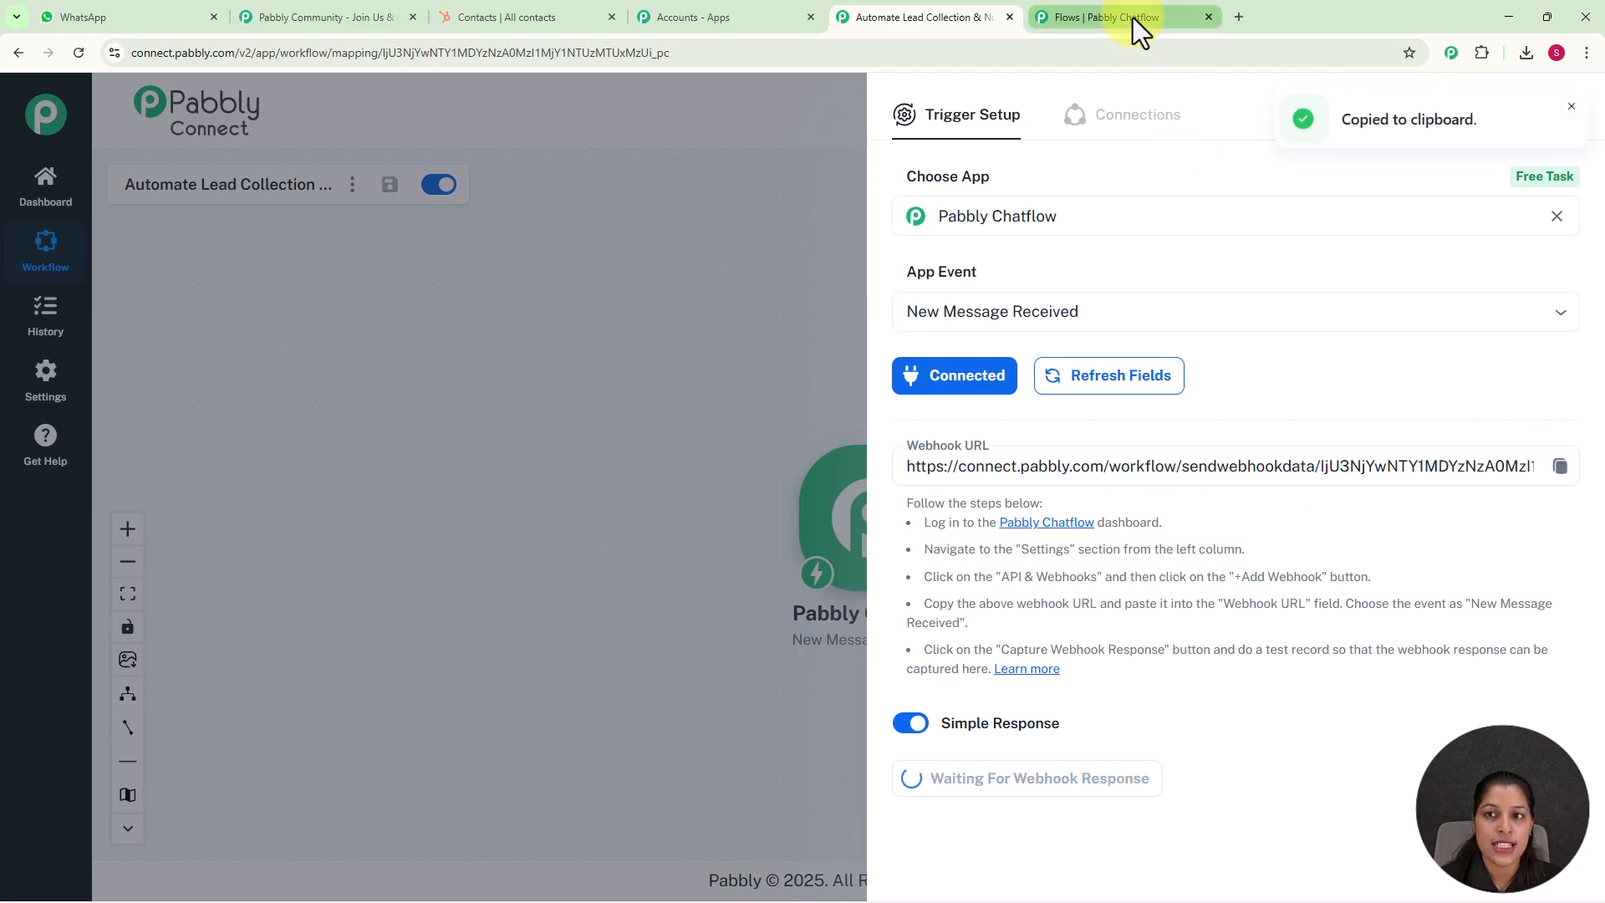
click(1133, 17)
scroll(1151, 368, up, 2)
click(1138, 428)
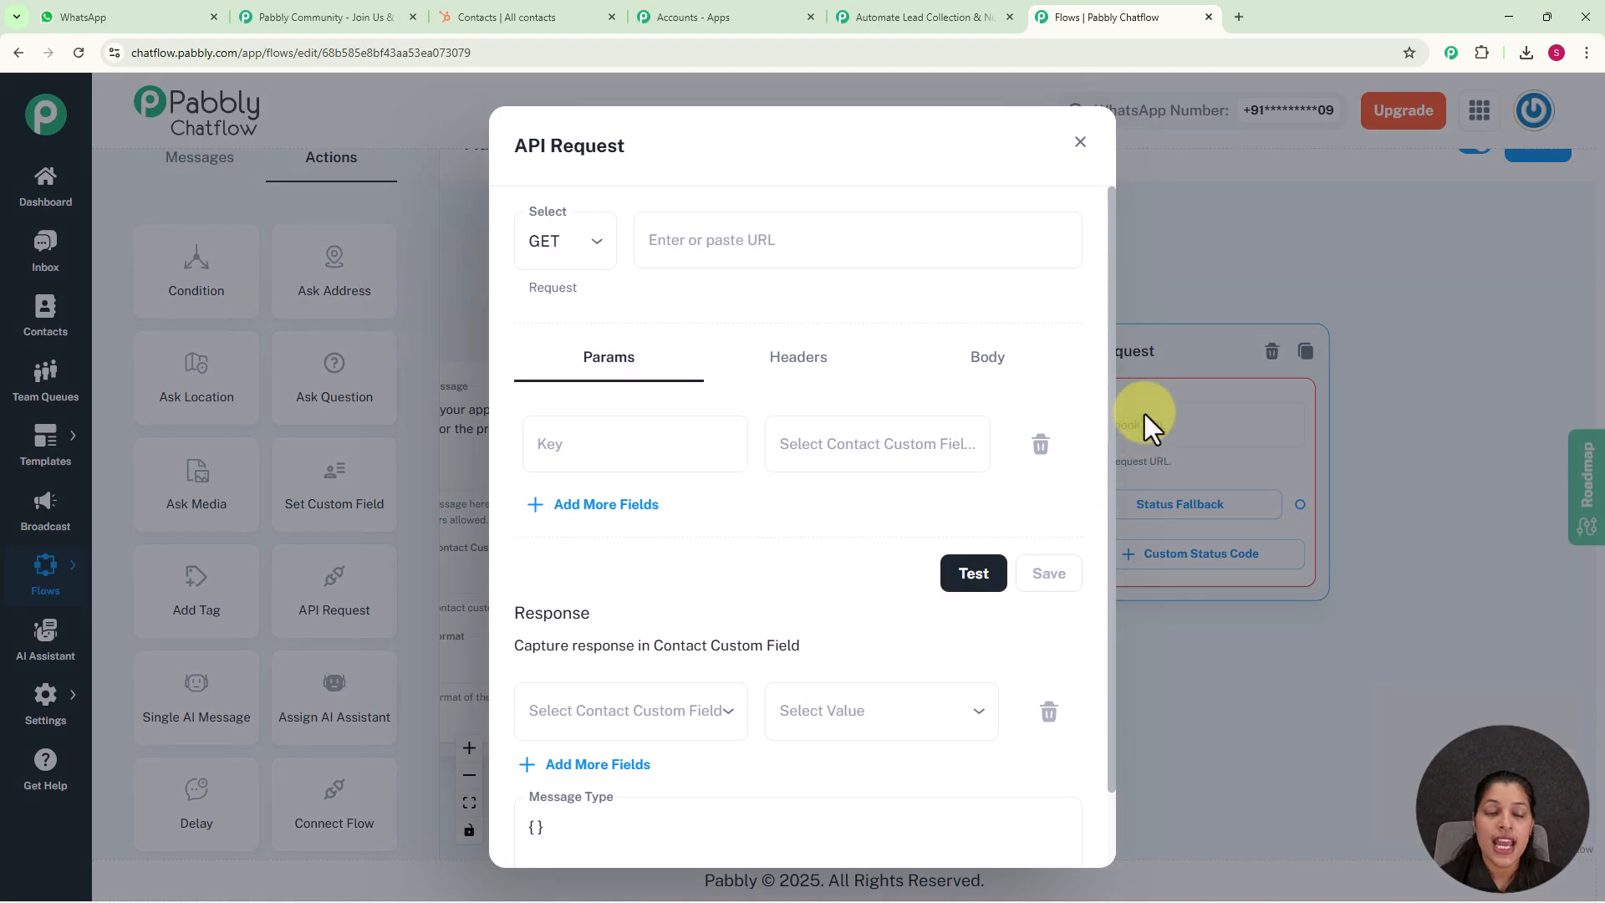
click(576, 264)
click(553, 333)
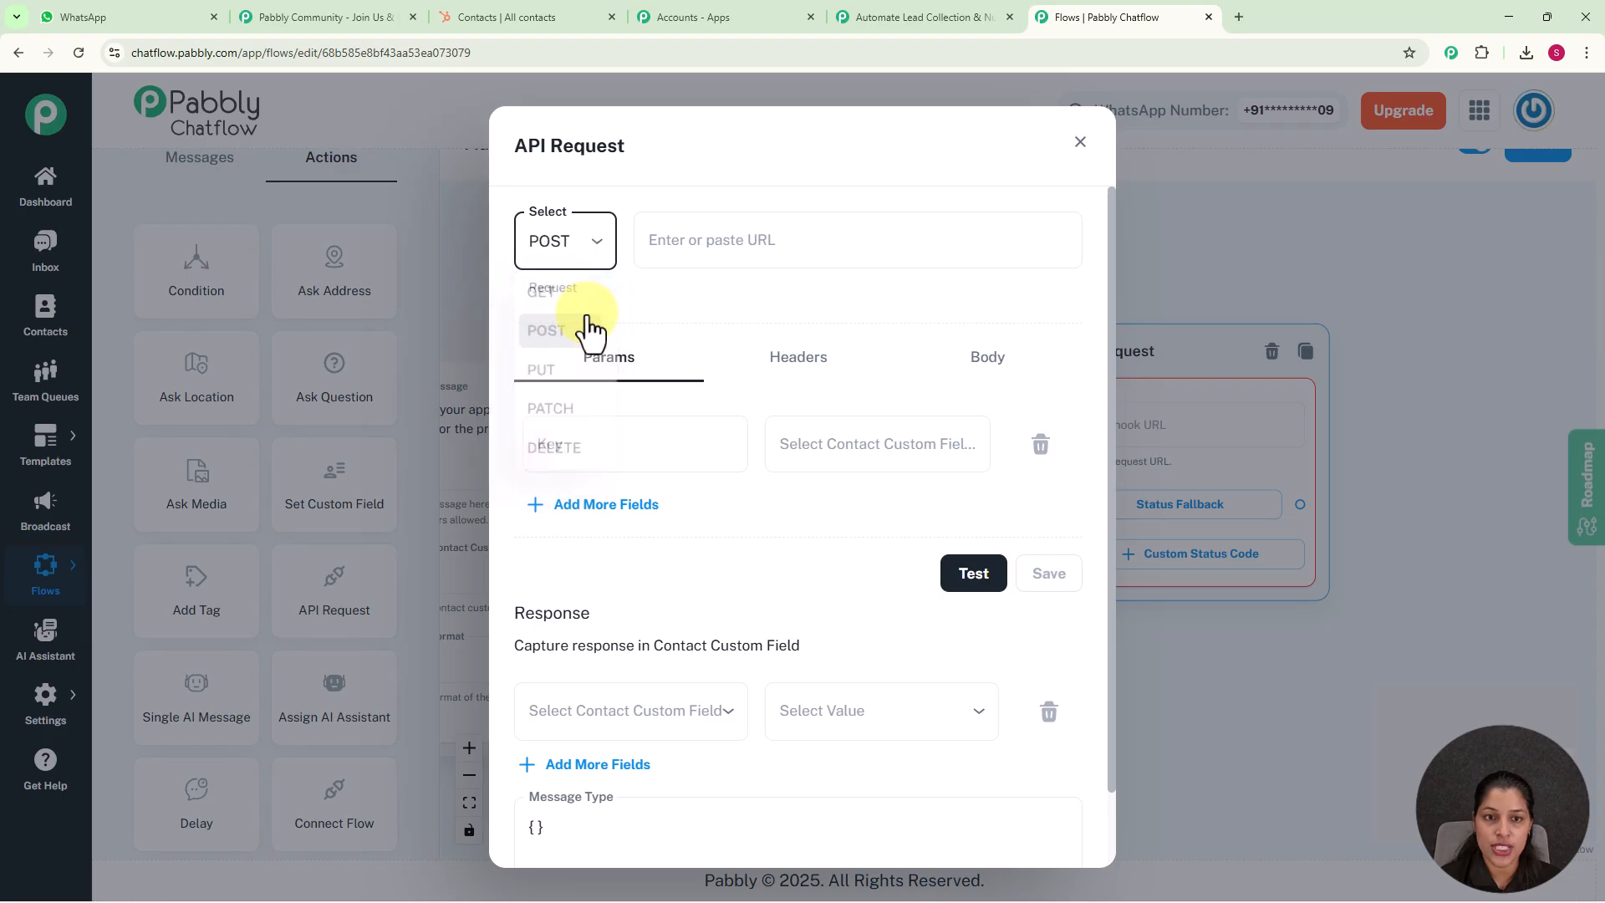
click(697, 249)
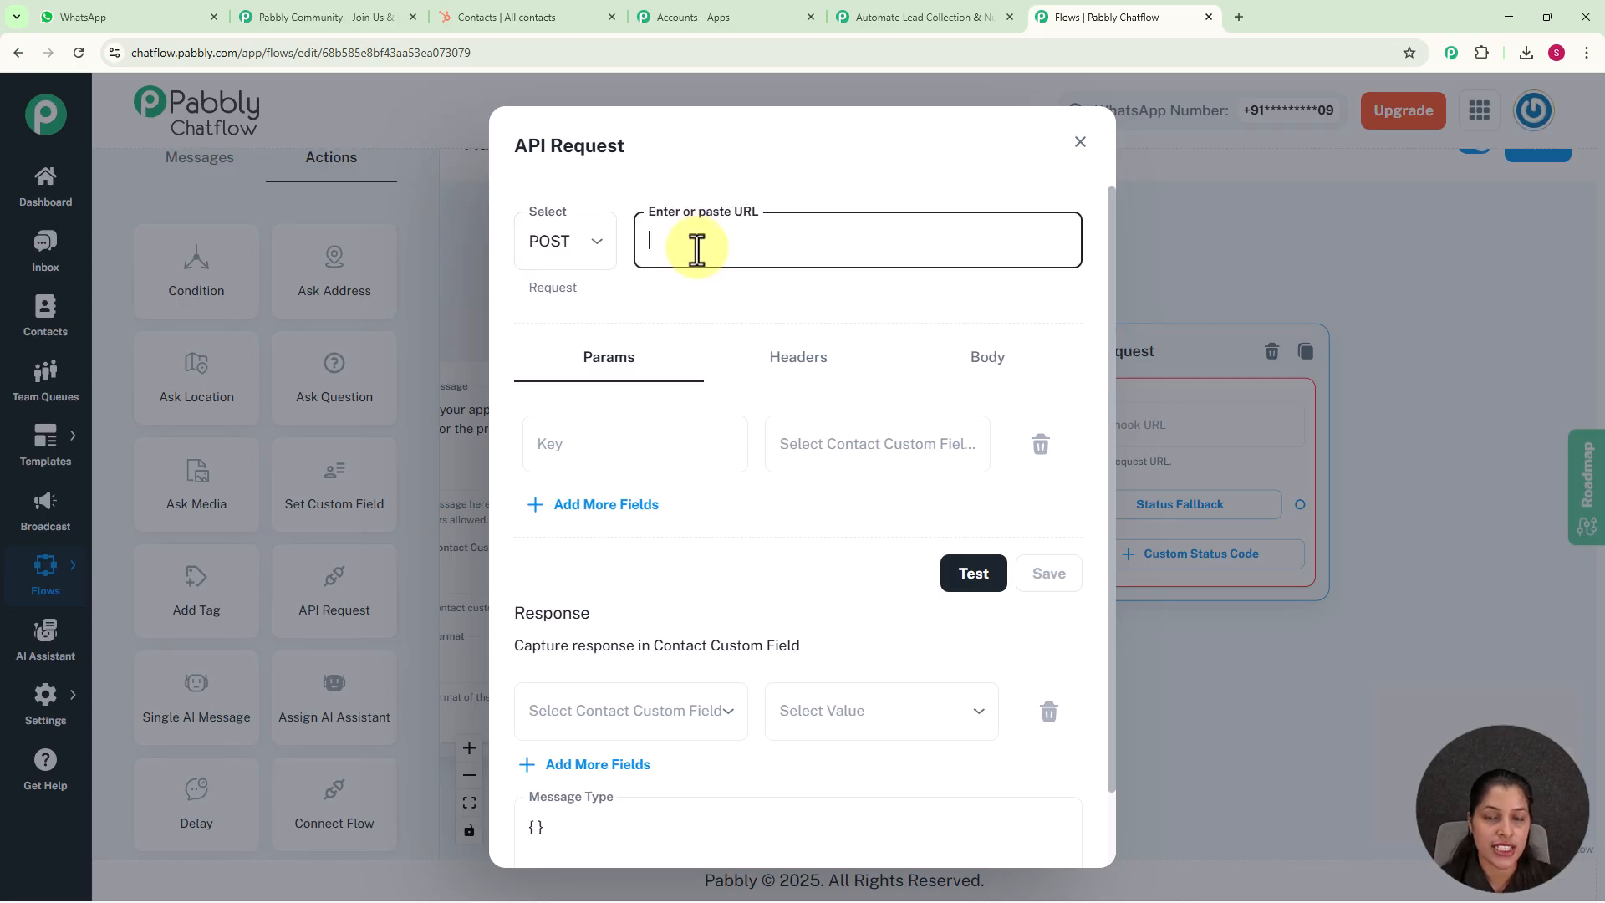
key(ctrl+v)
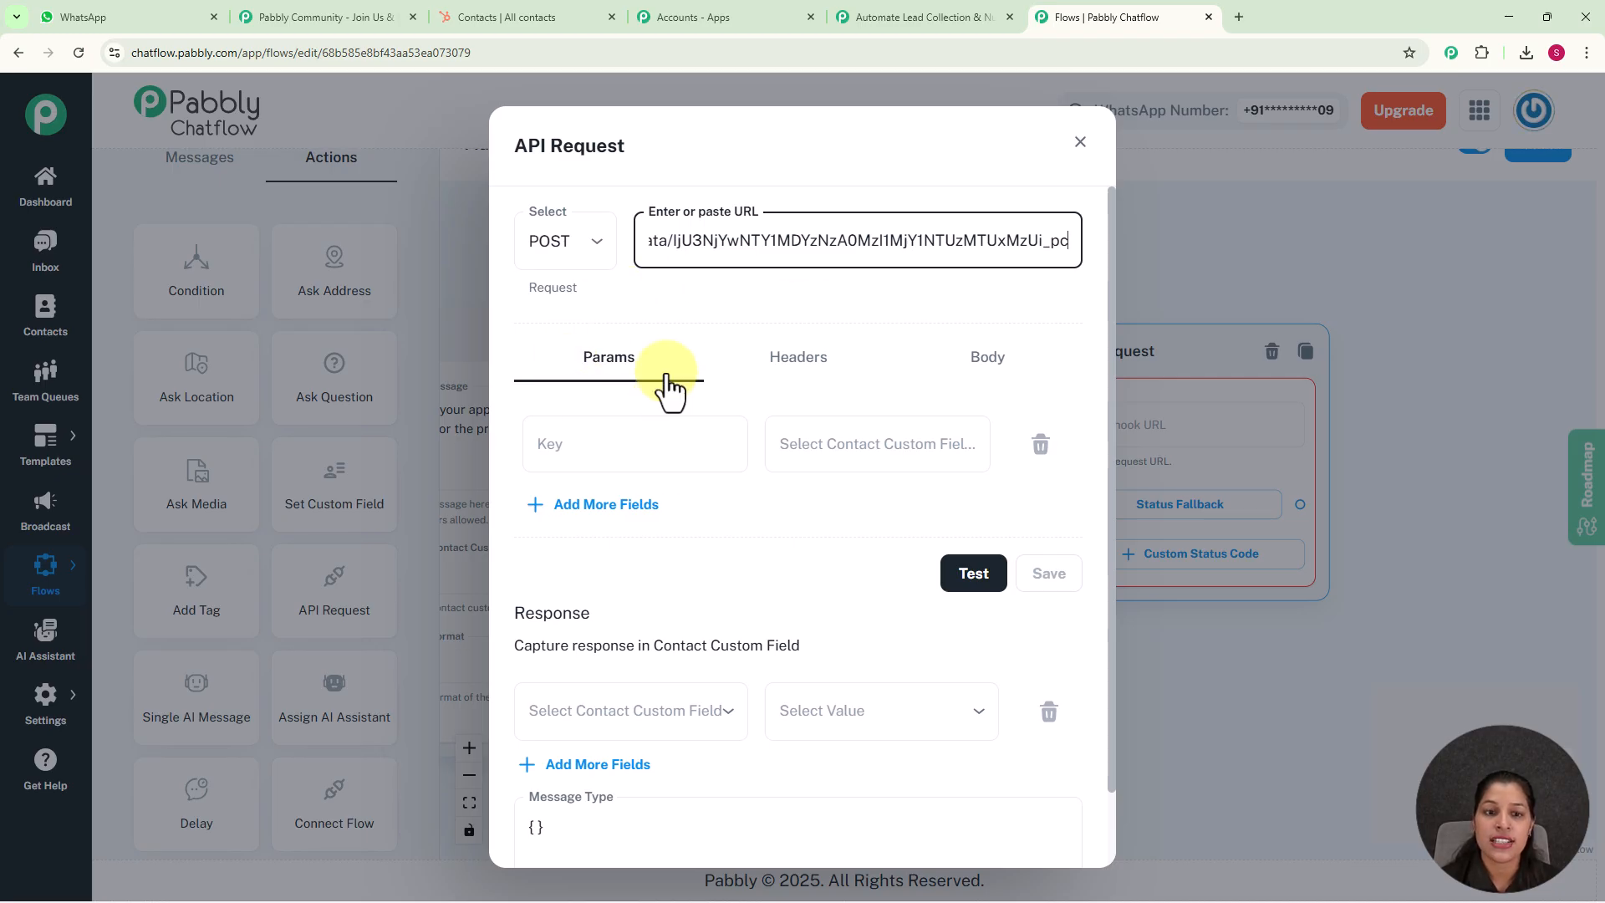
Add a Full Name parameter to the API Request and map it to the $FullName contact custom field
click(634, 448)
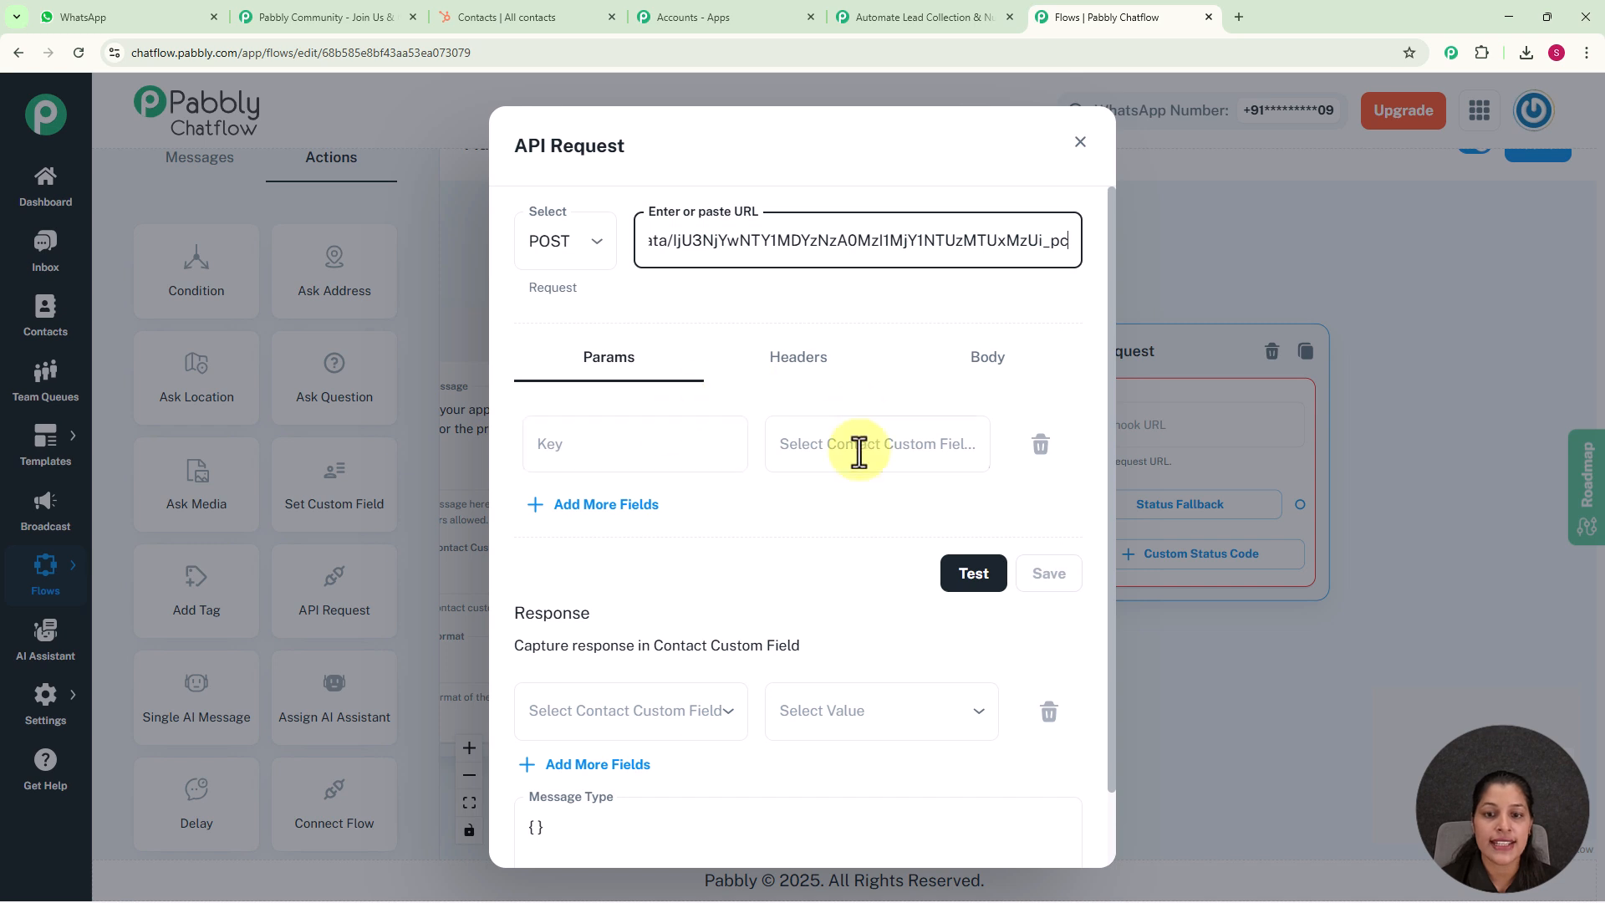
click(691, 435)
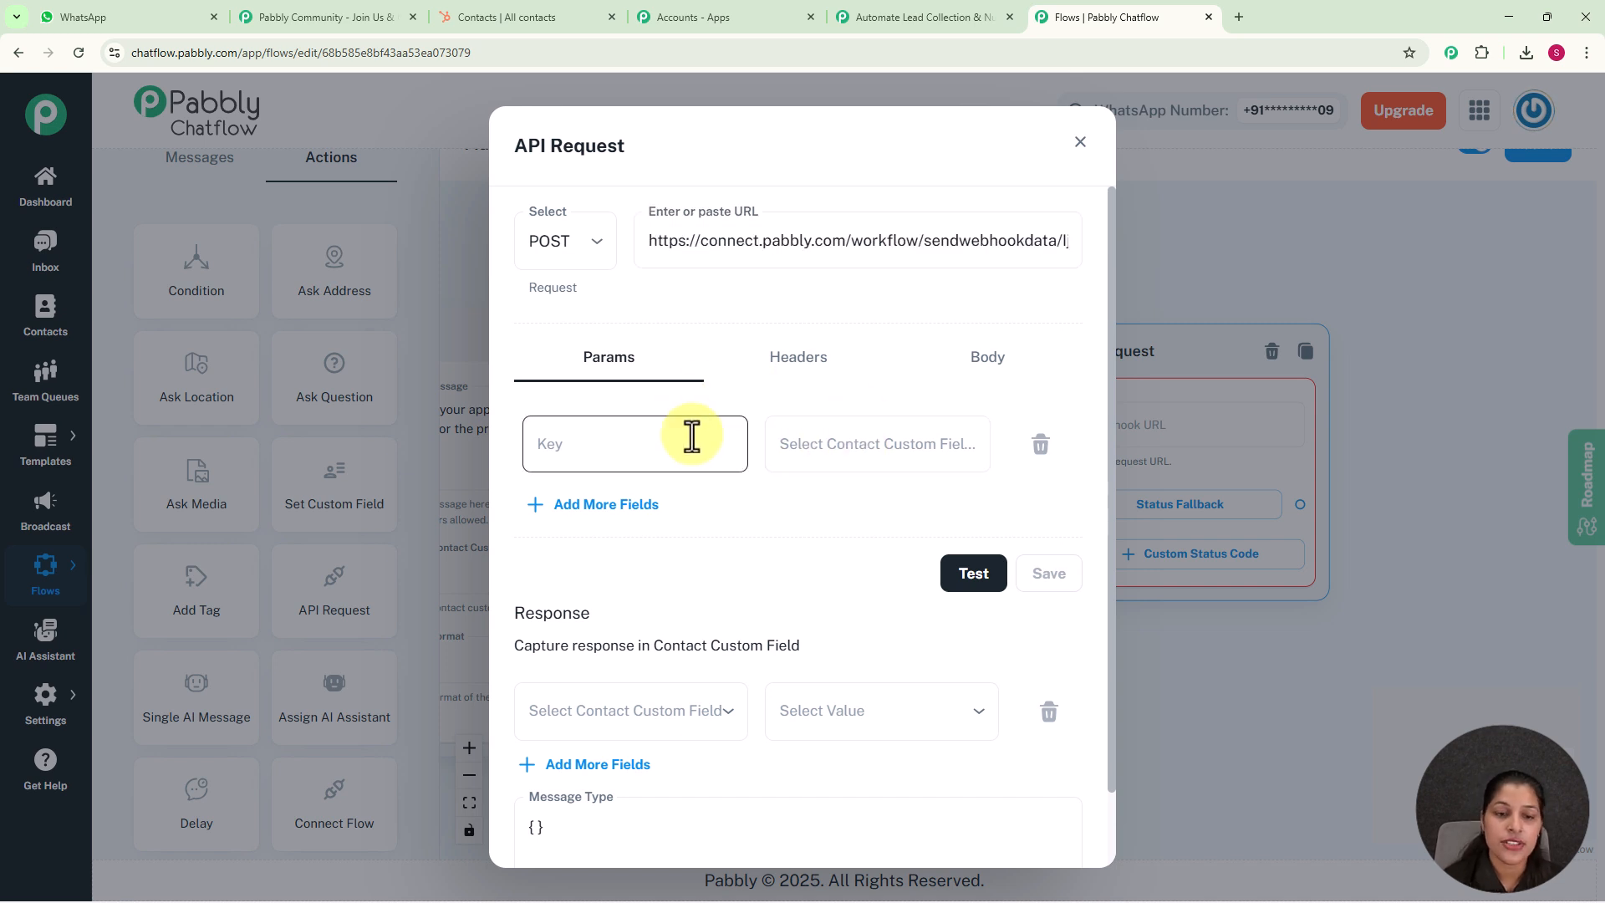
click(691, 436)
text(Full Name)
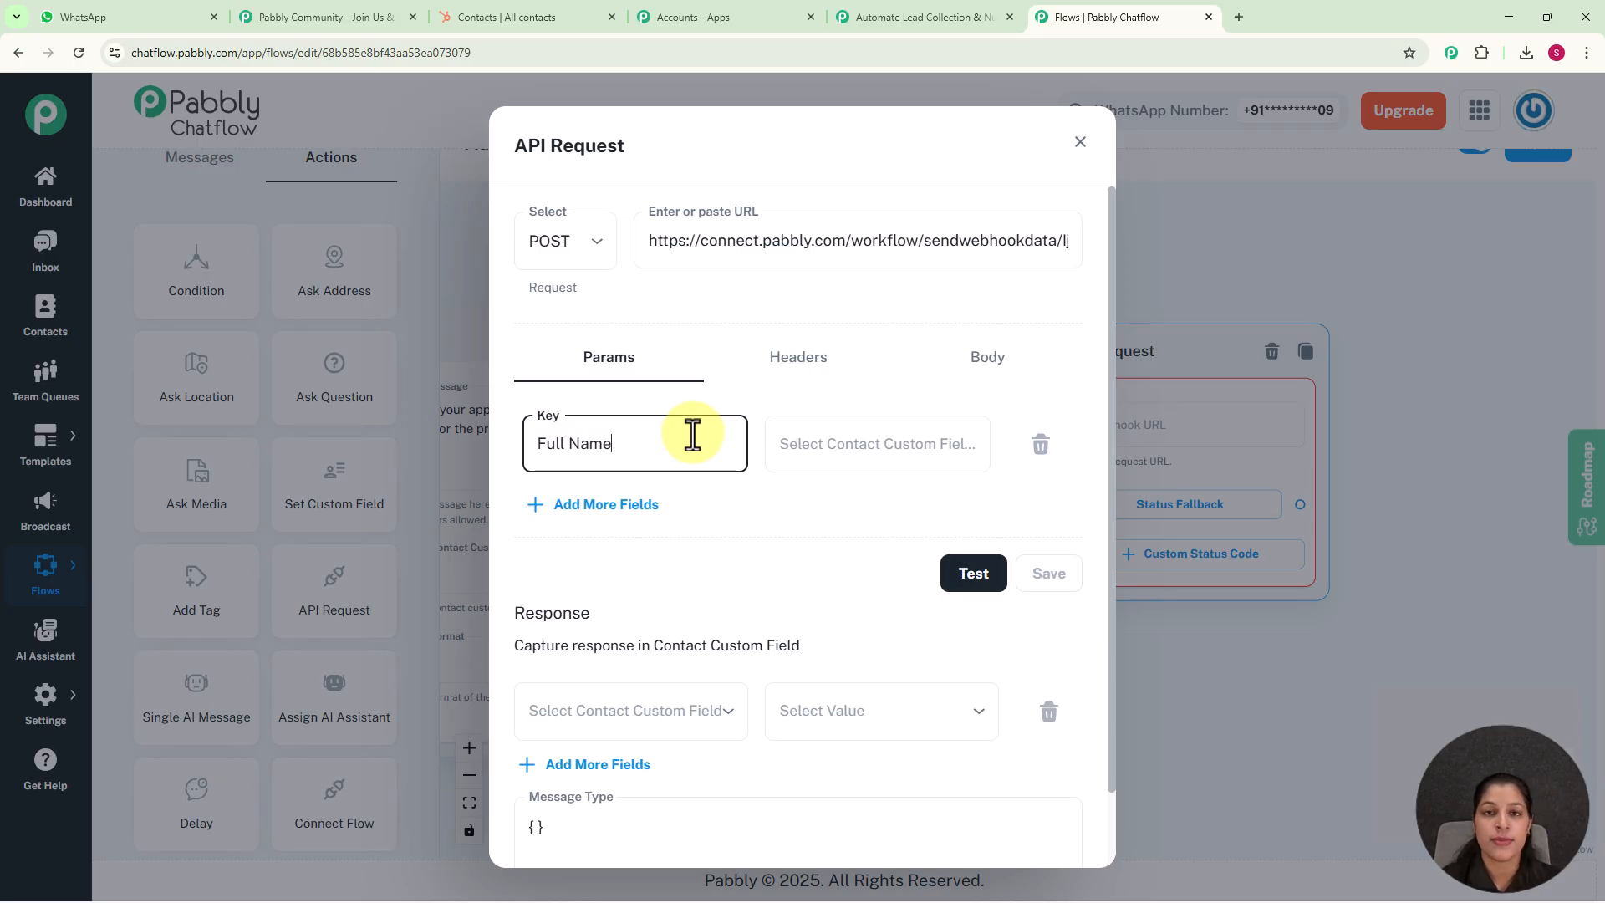
click(865, 434)
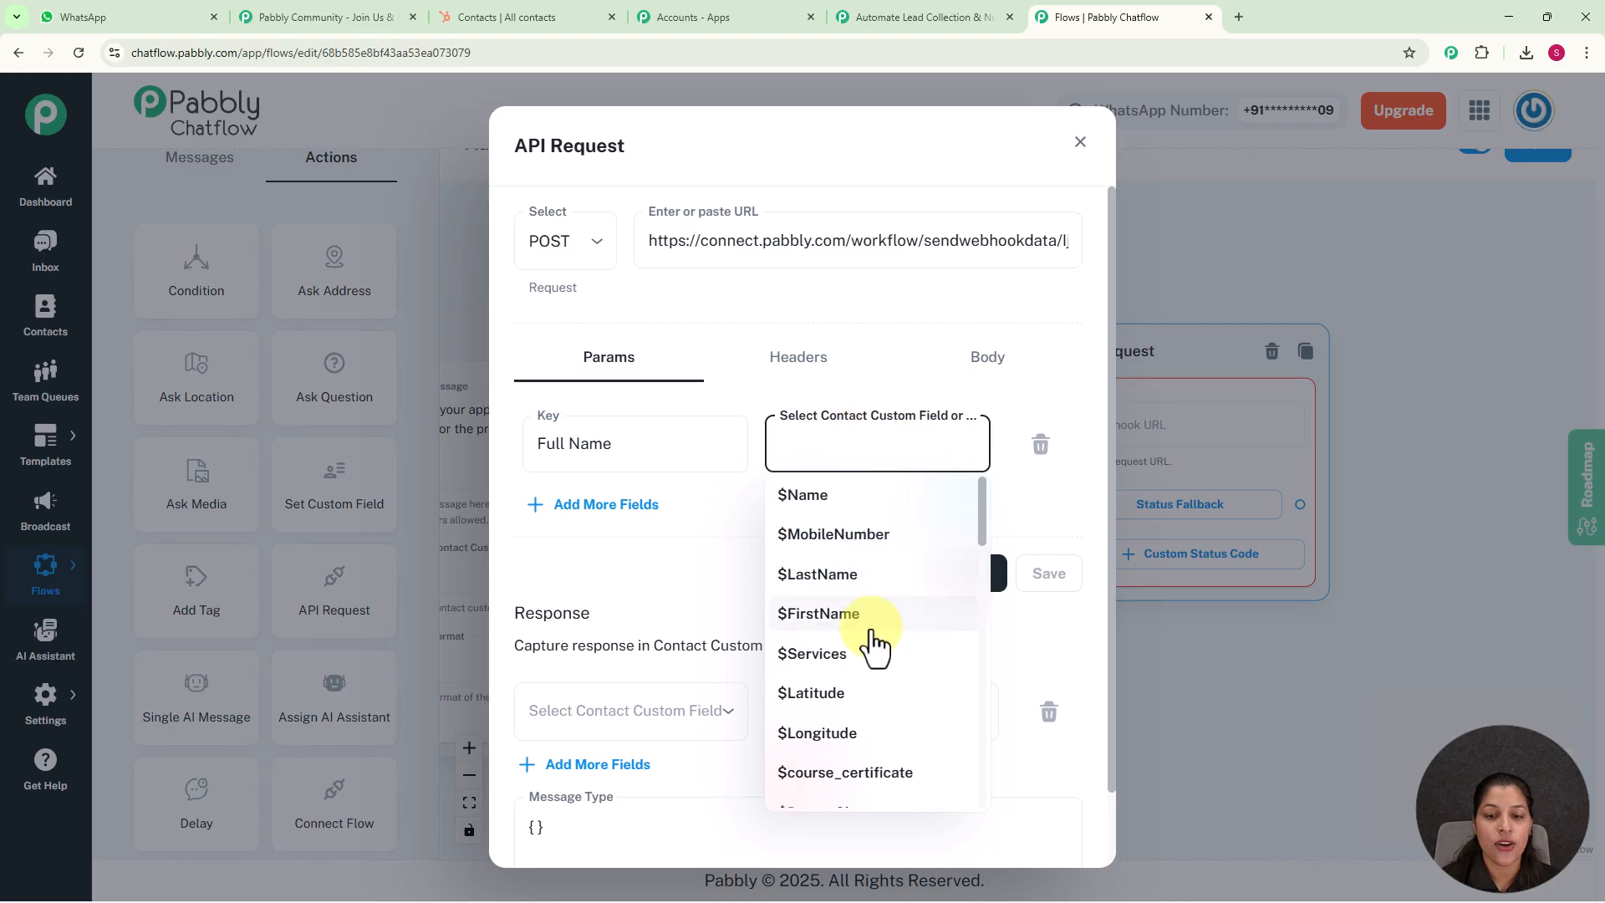
scroll(867, 652, down, 10)
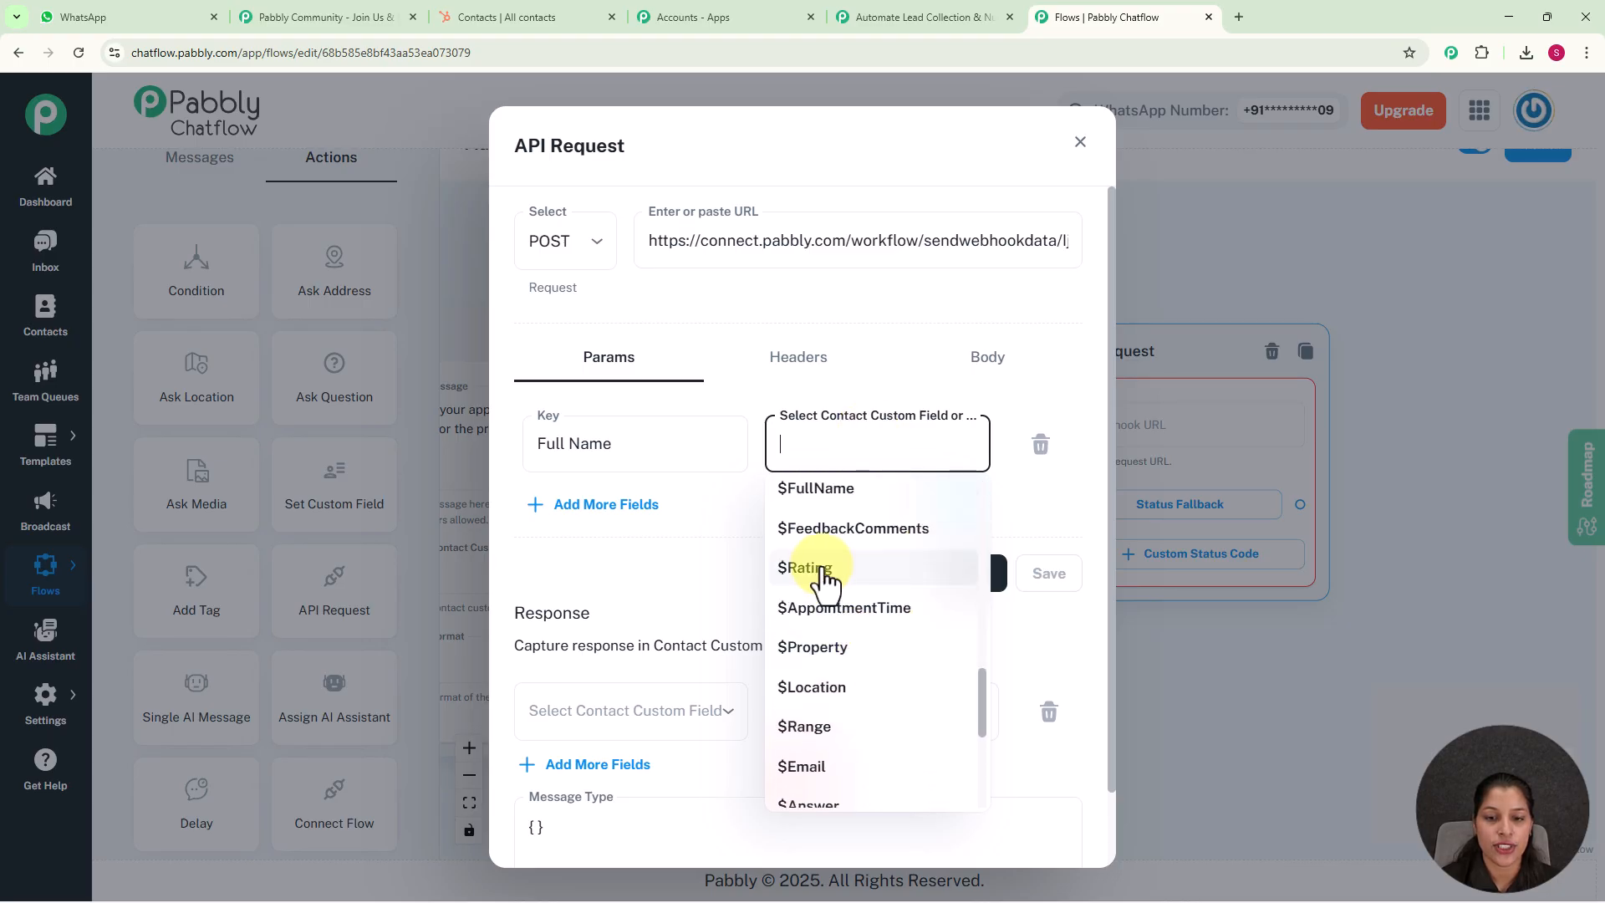
click(819, 491)
Add an Email parameter to the API Request and map it to the $Email contact custom field
click(585, 508)
click(583, 526)
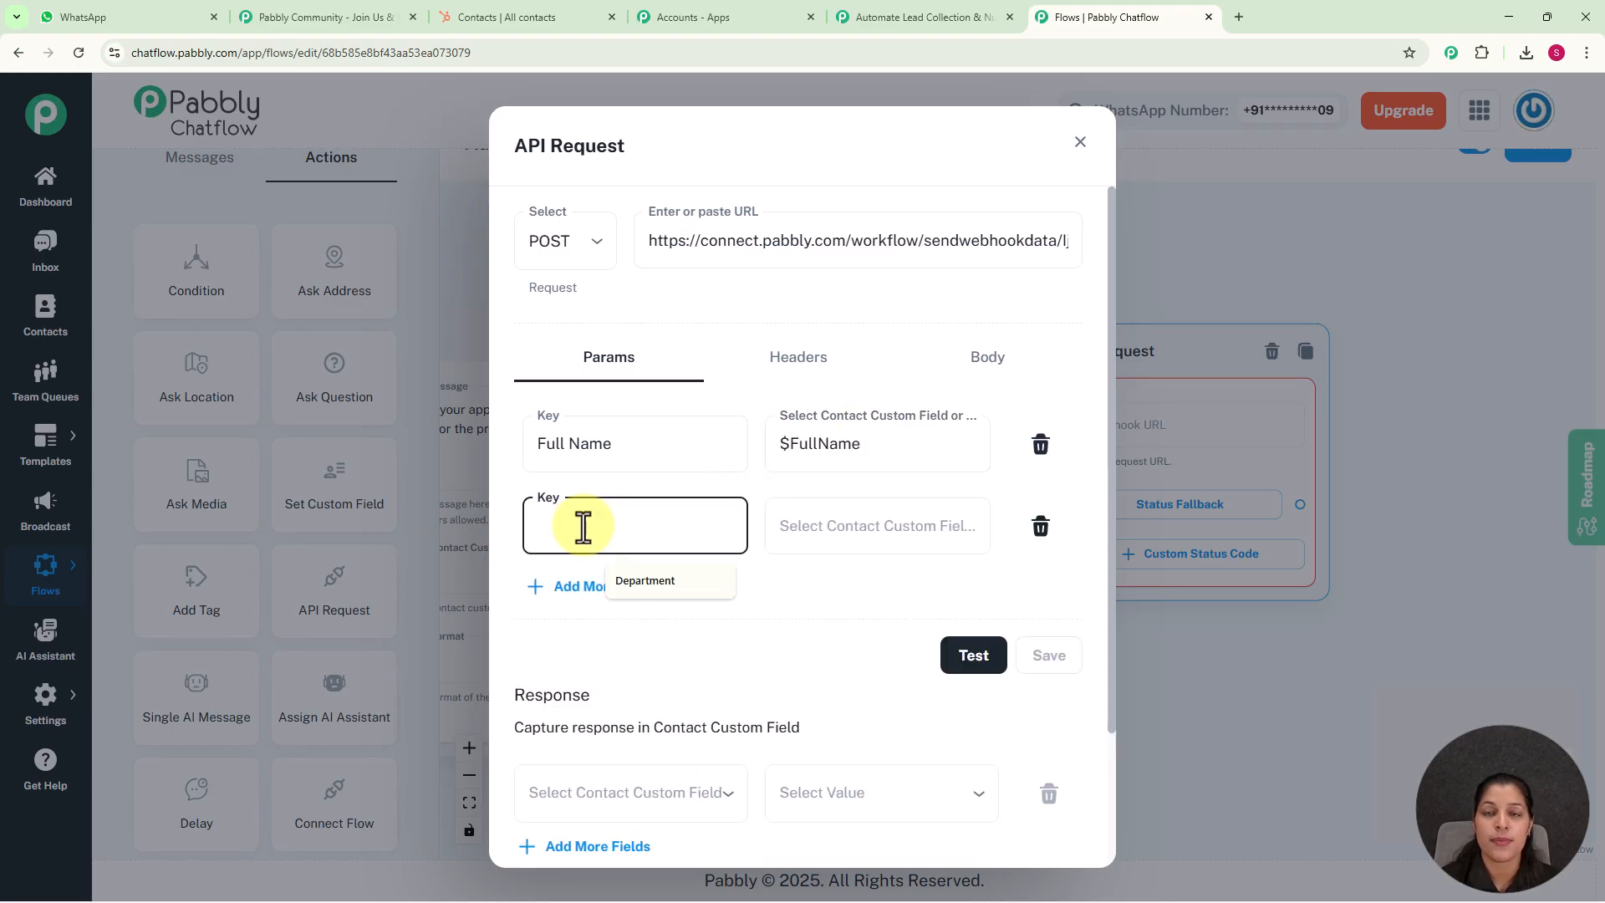
text(Email)
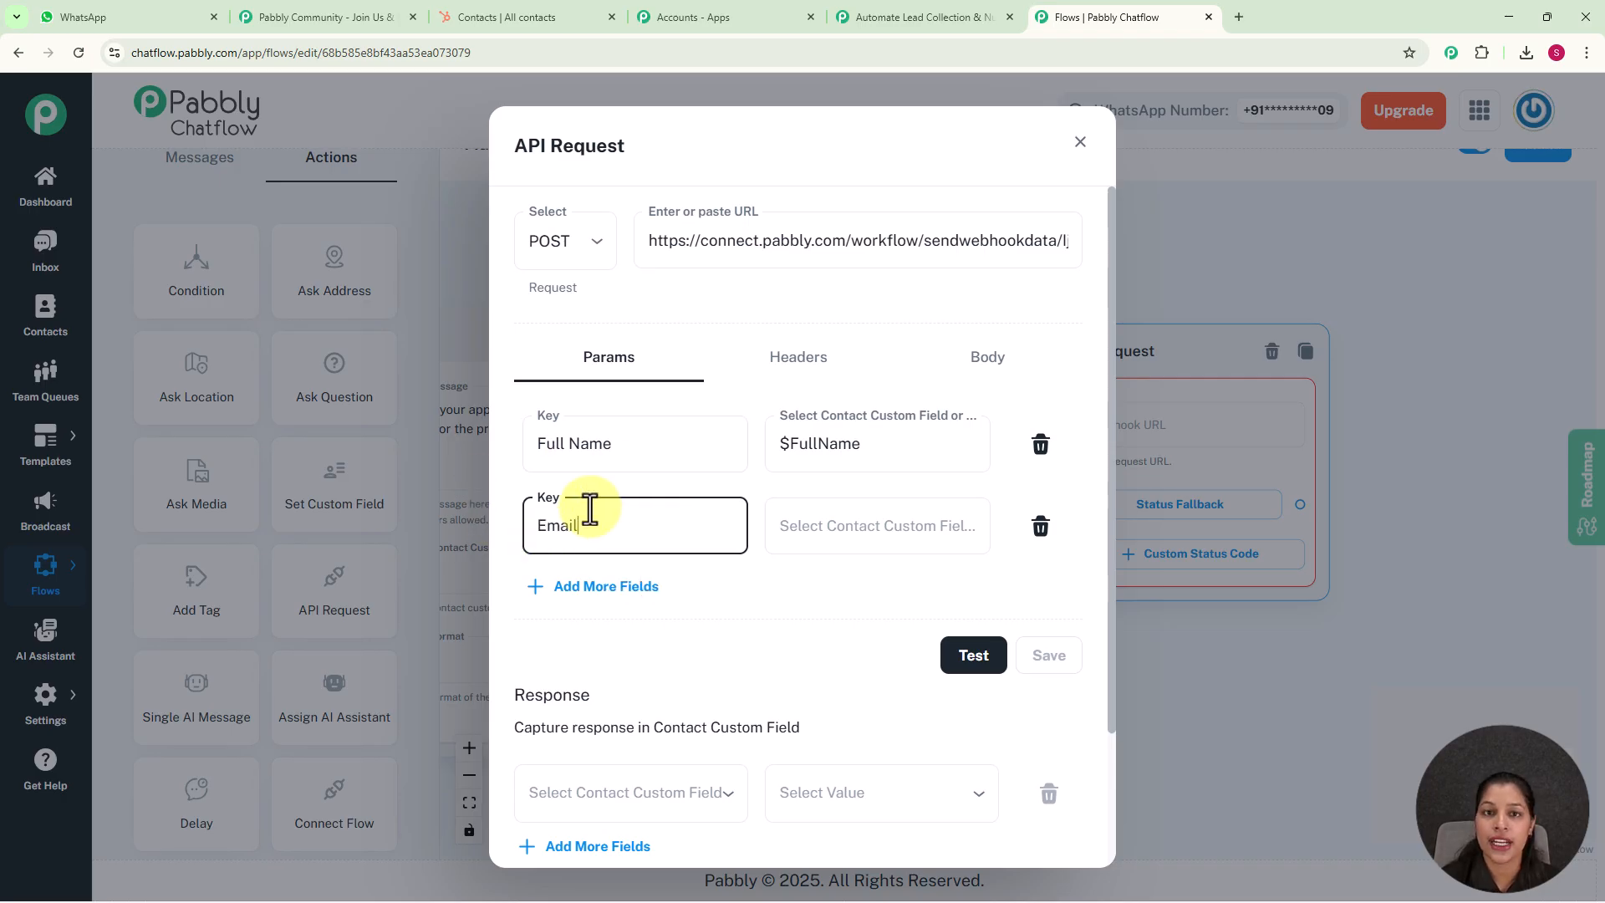
click(849, 521)
scroll(849, 736, down, 7)
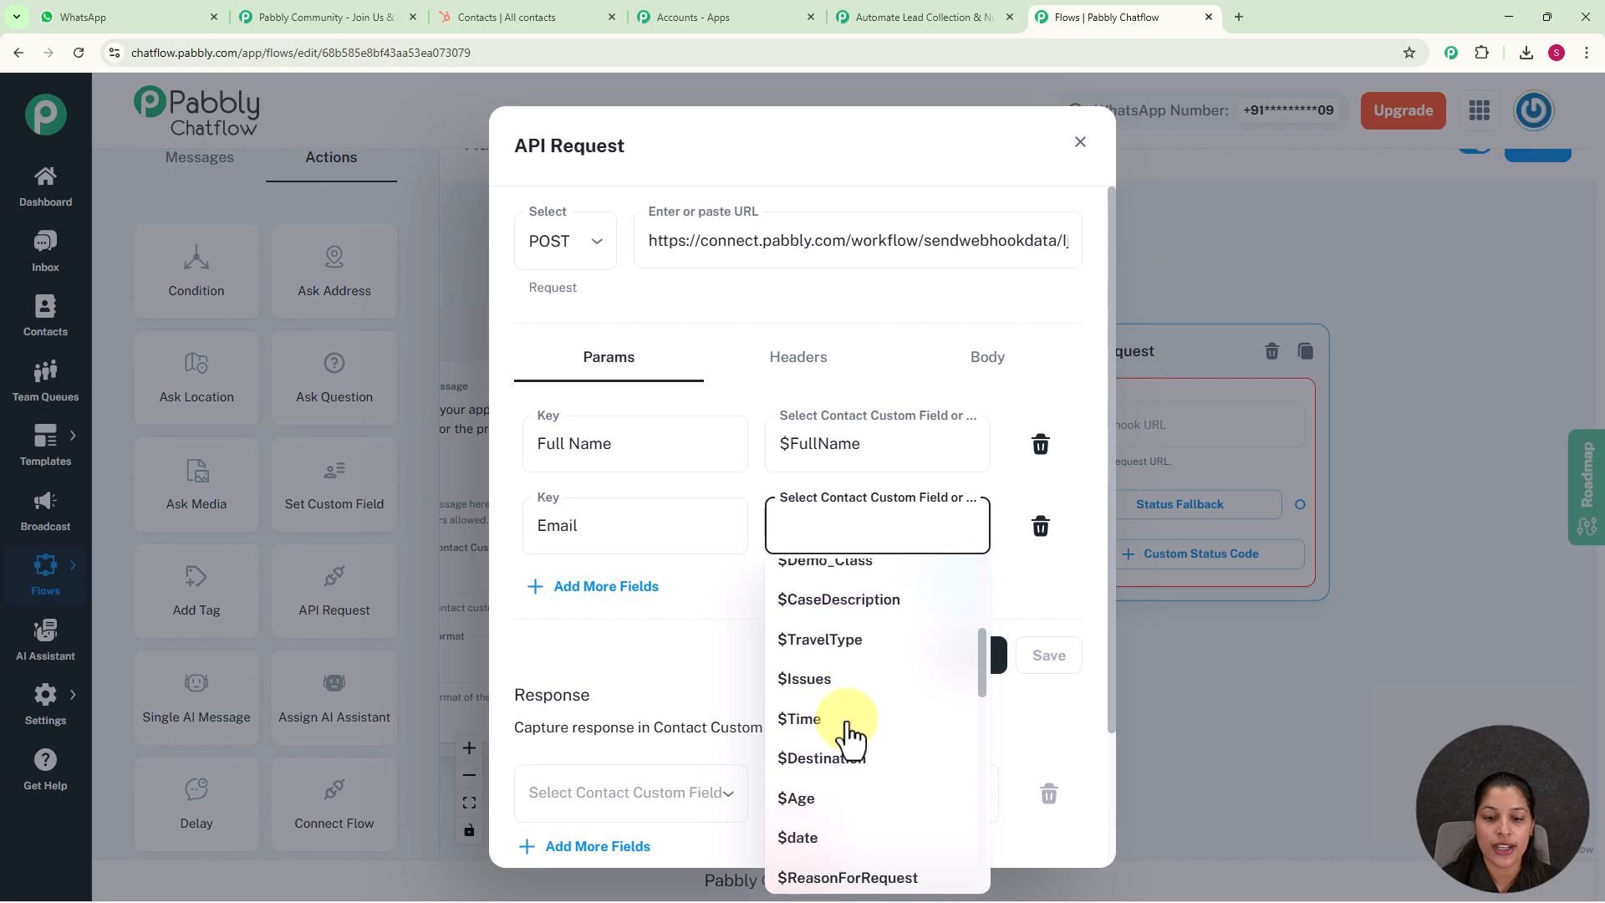
scroll(843, 731, down, 5)
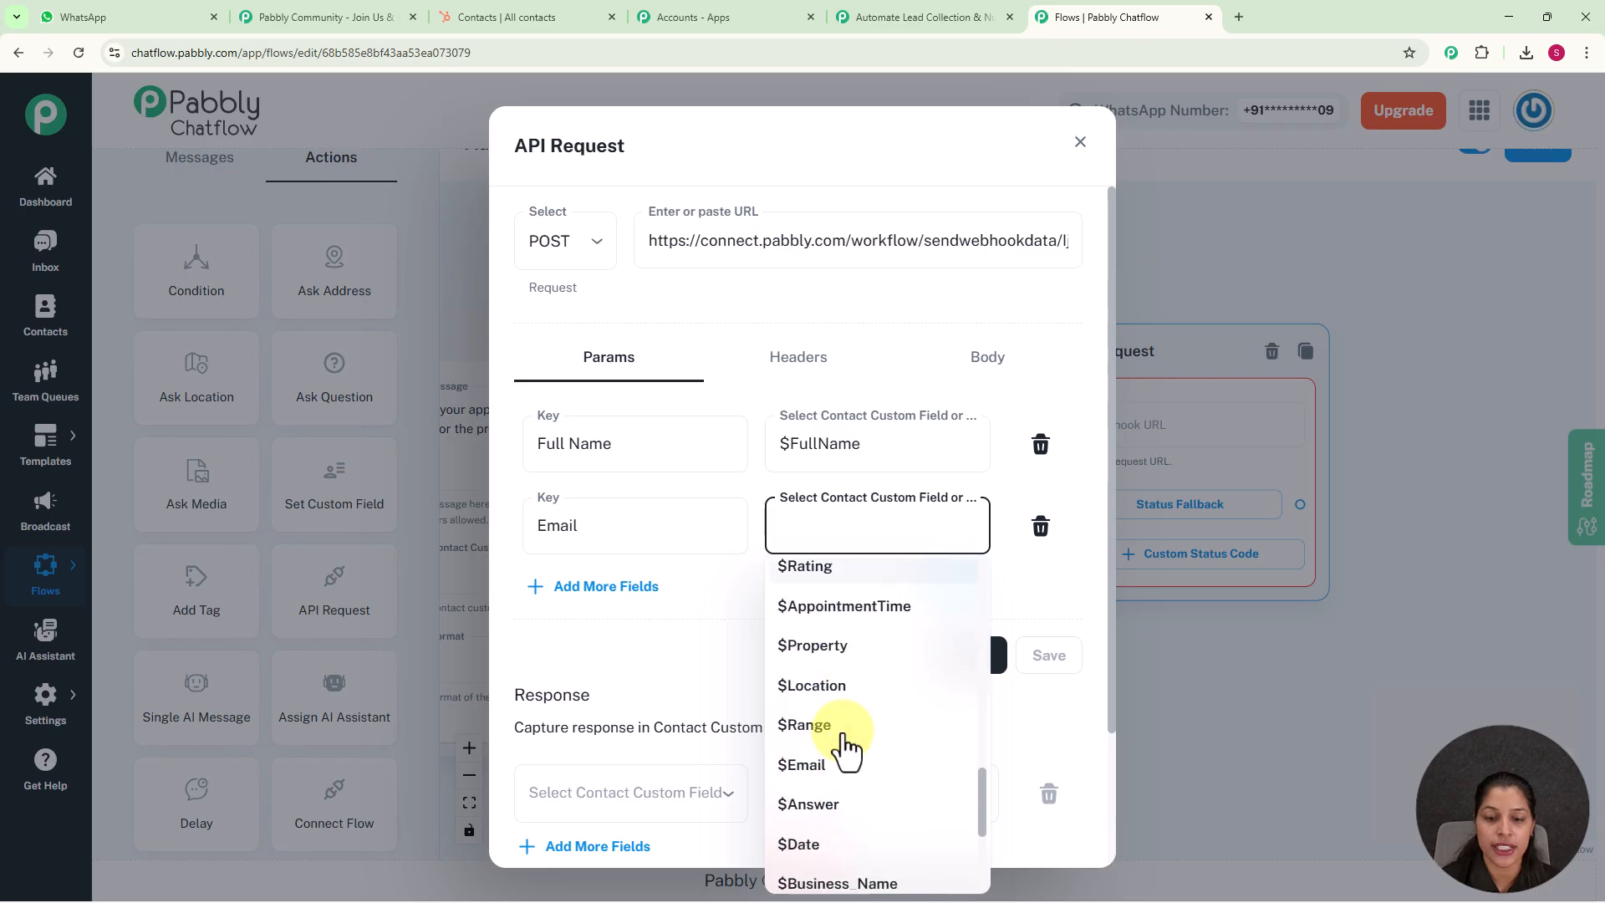
click(842, 762)
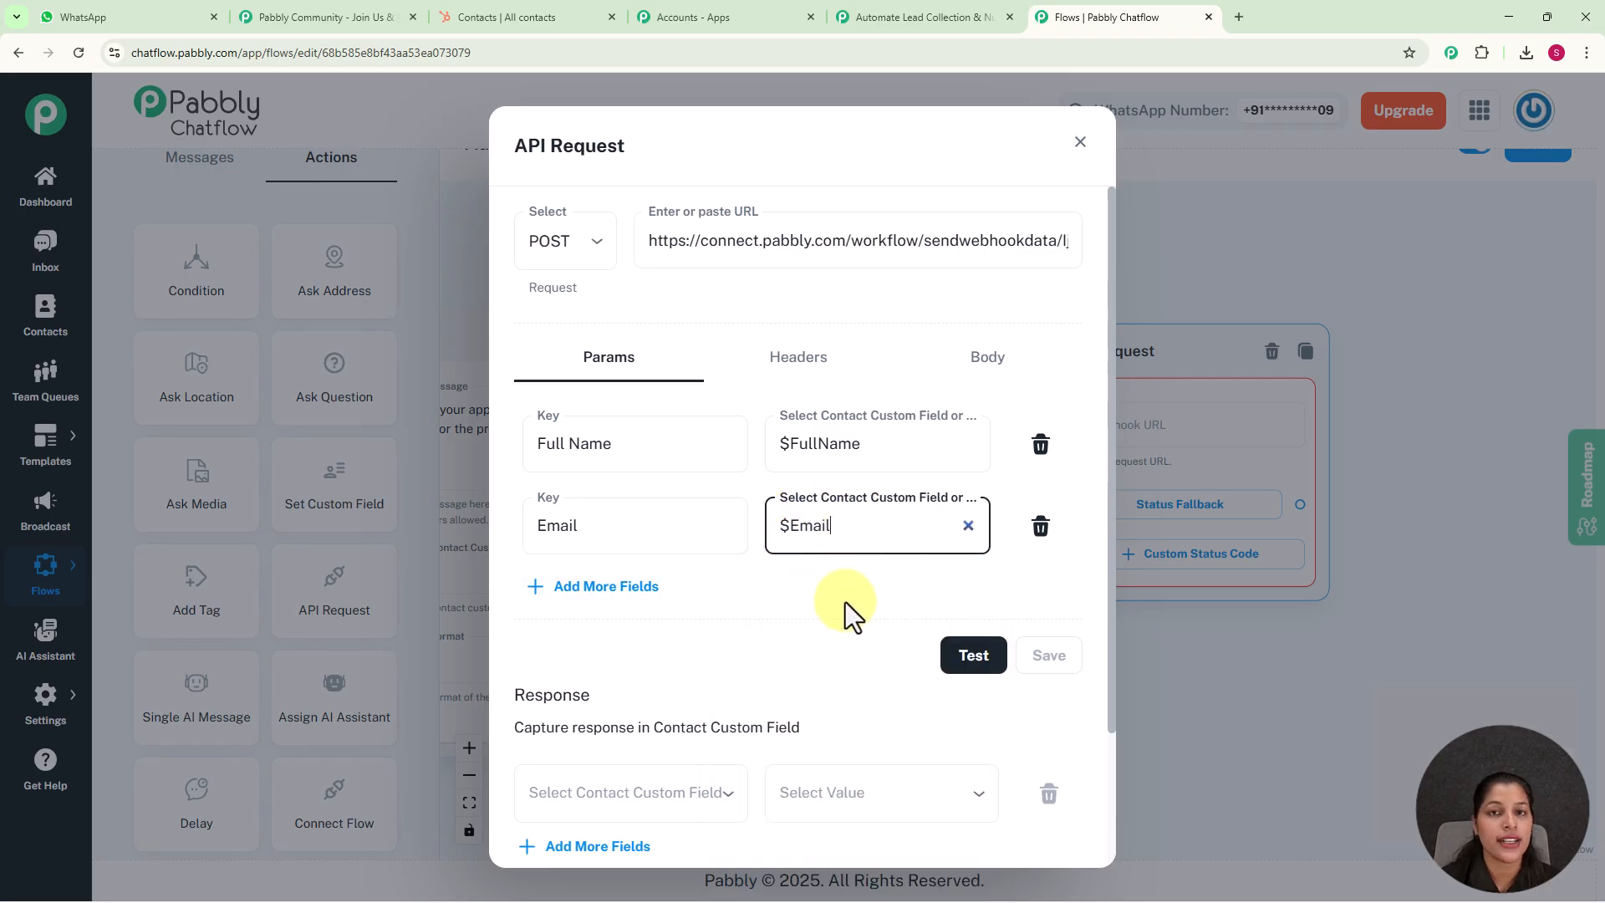
Add the parameters Budget Range mapped to $Range and Location mapped to $Location, and test the API Request
click(612, 588)
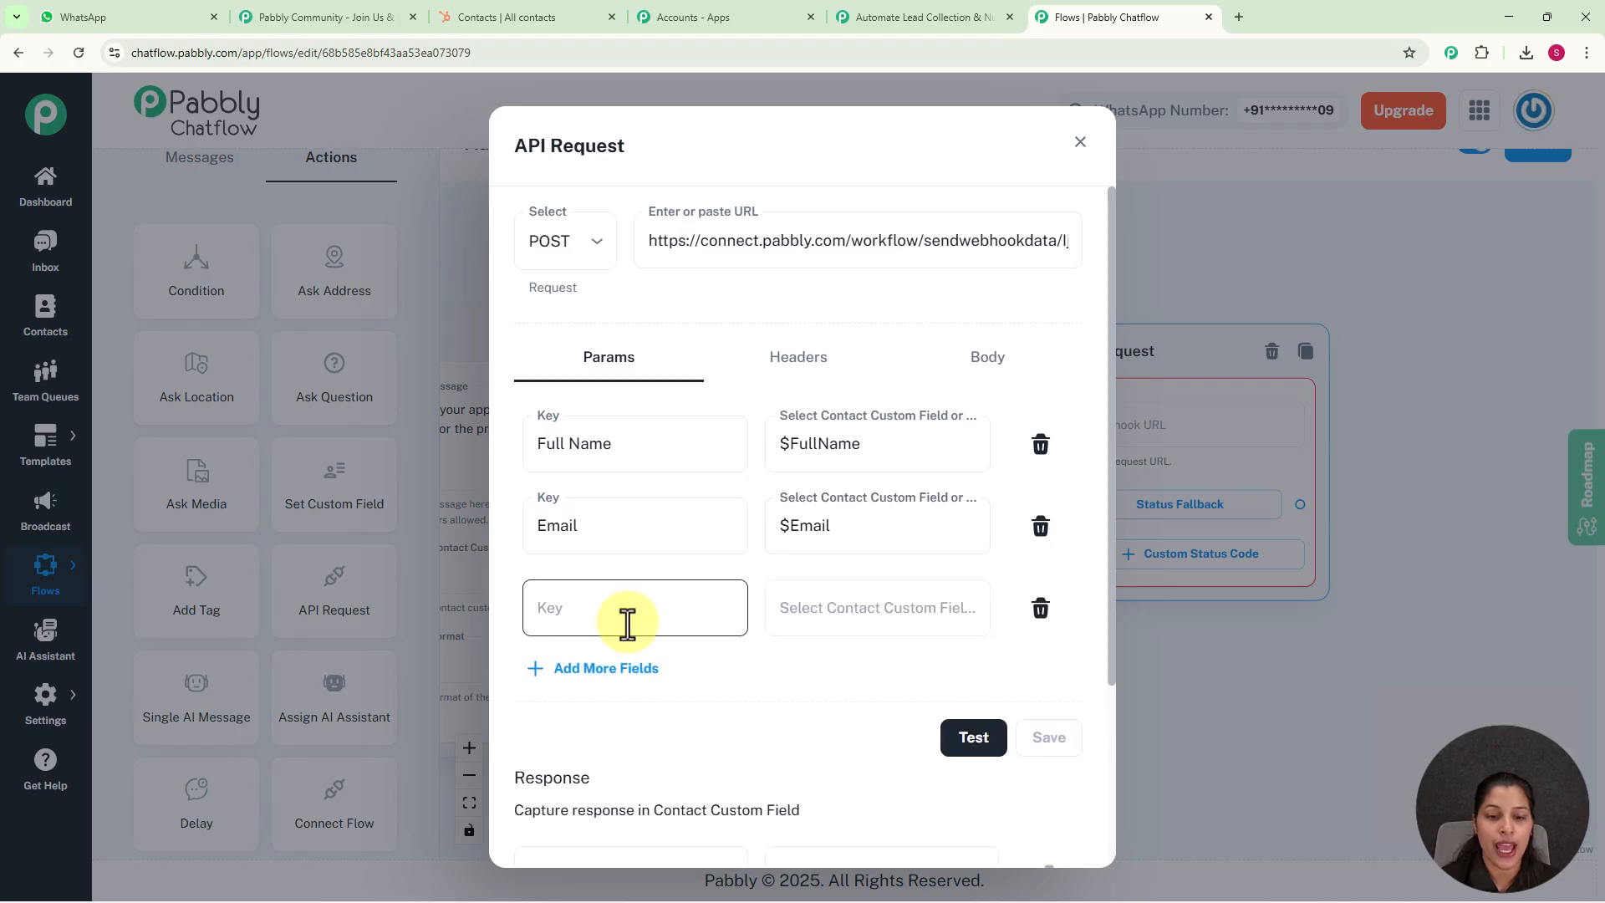
click(627, 620)
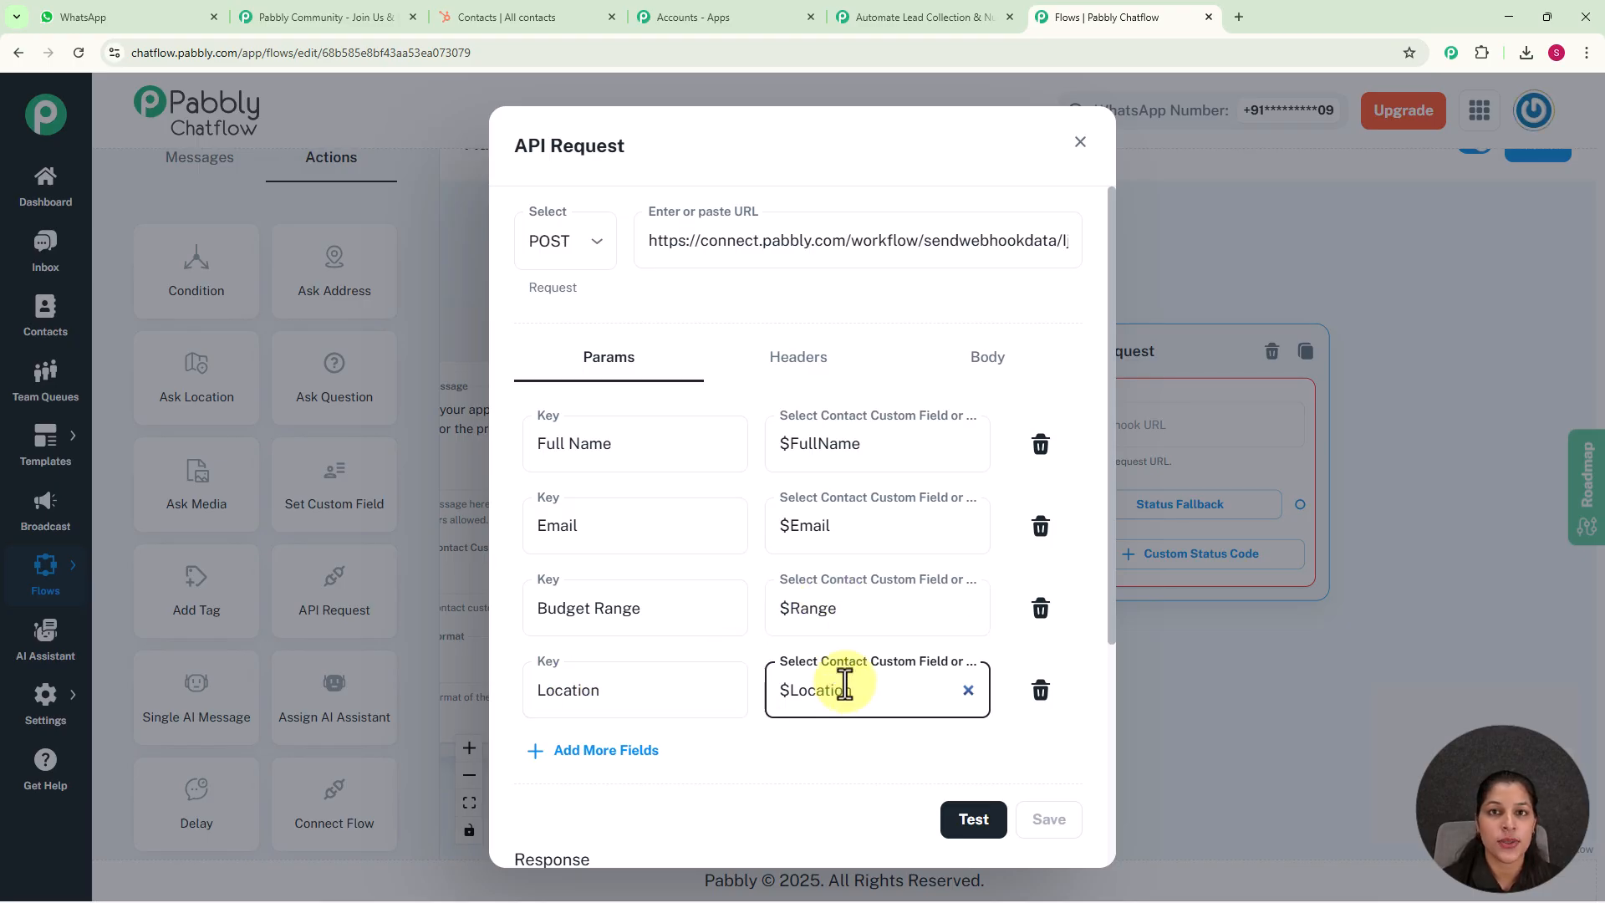
click(975, 820)
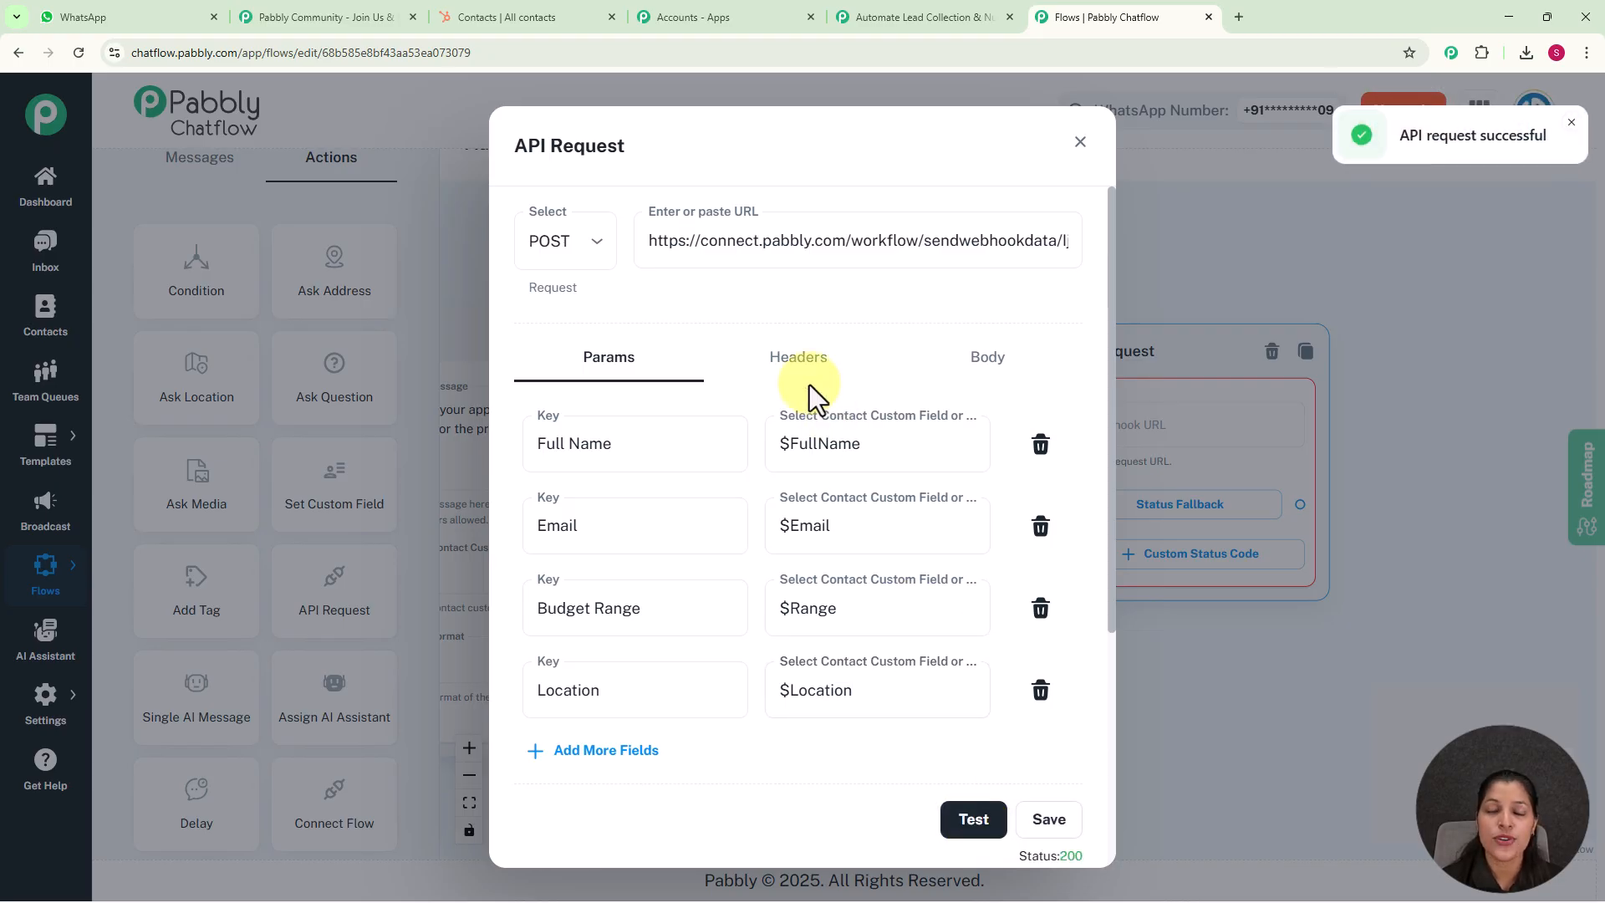
Switch to the Pabbly Connect workflow, close the trigger setup, and add a HubSpot CRM action with the Create a Contact event
click(904, 17)
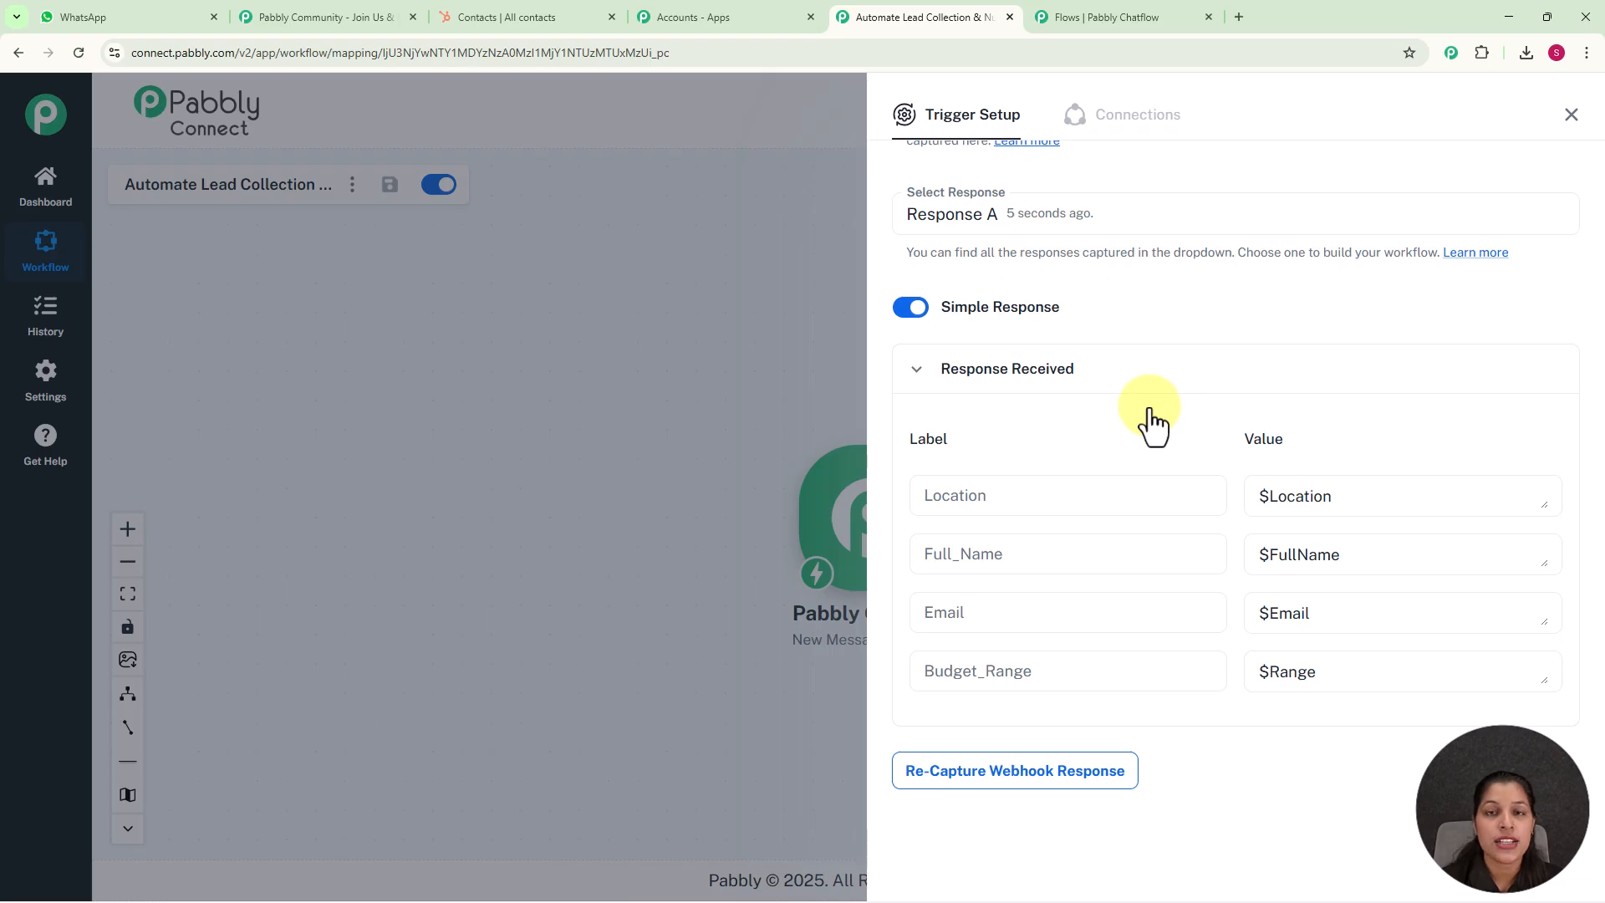
click(1568, 116)
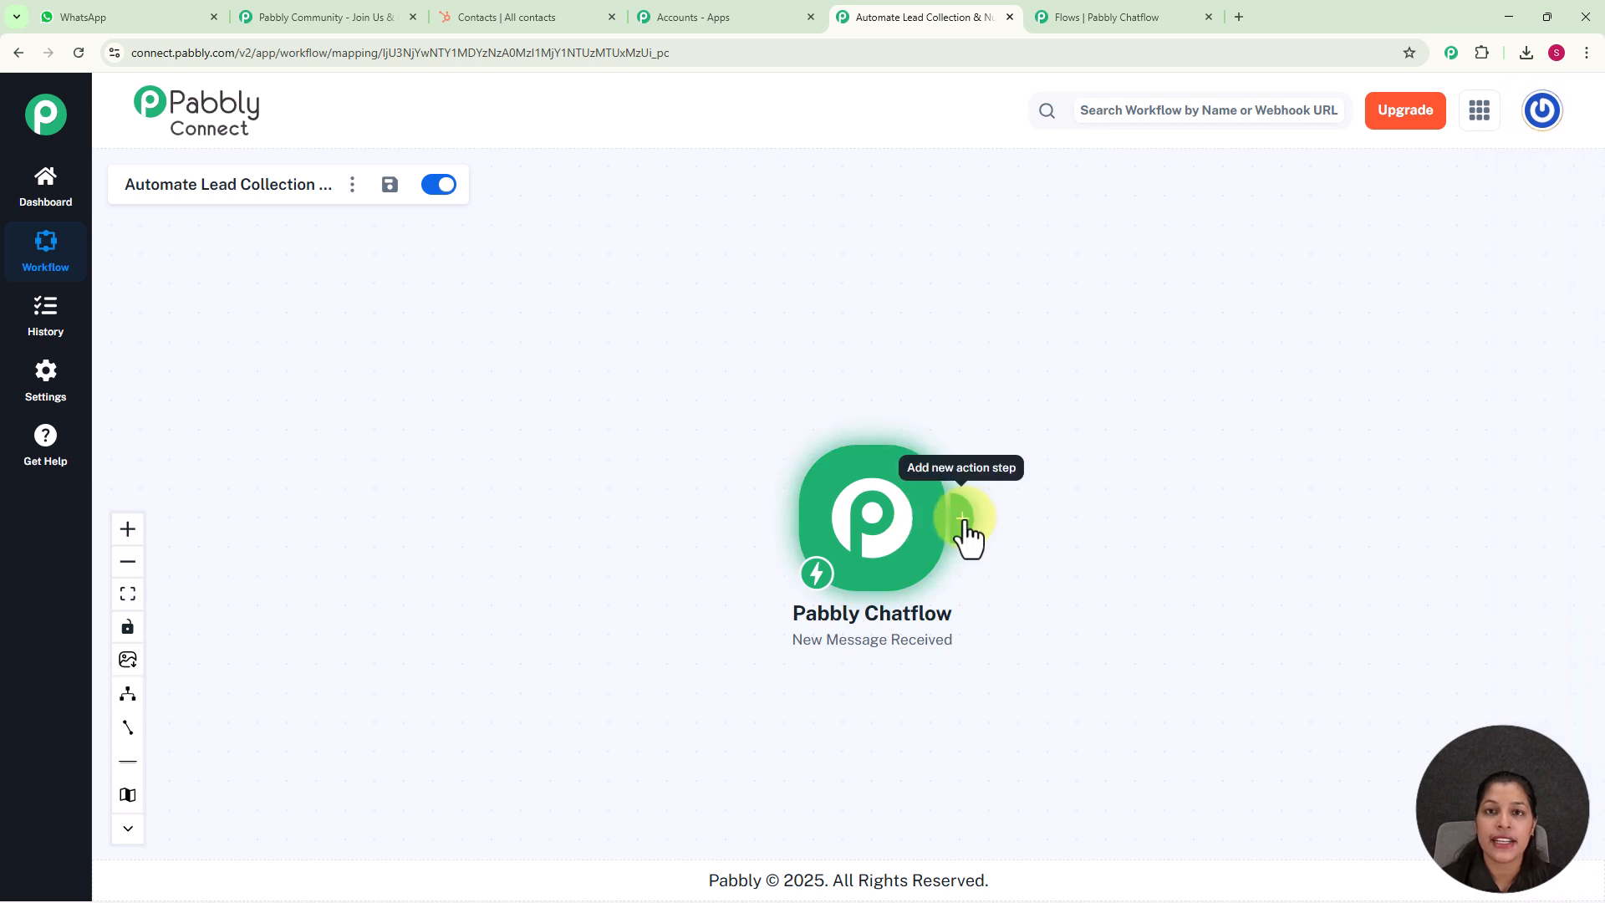
click(962, 520)
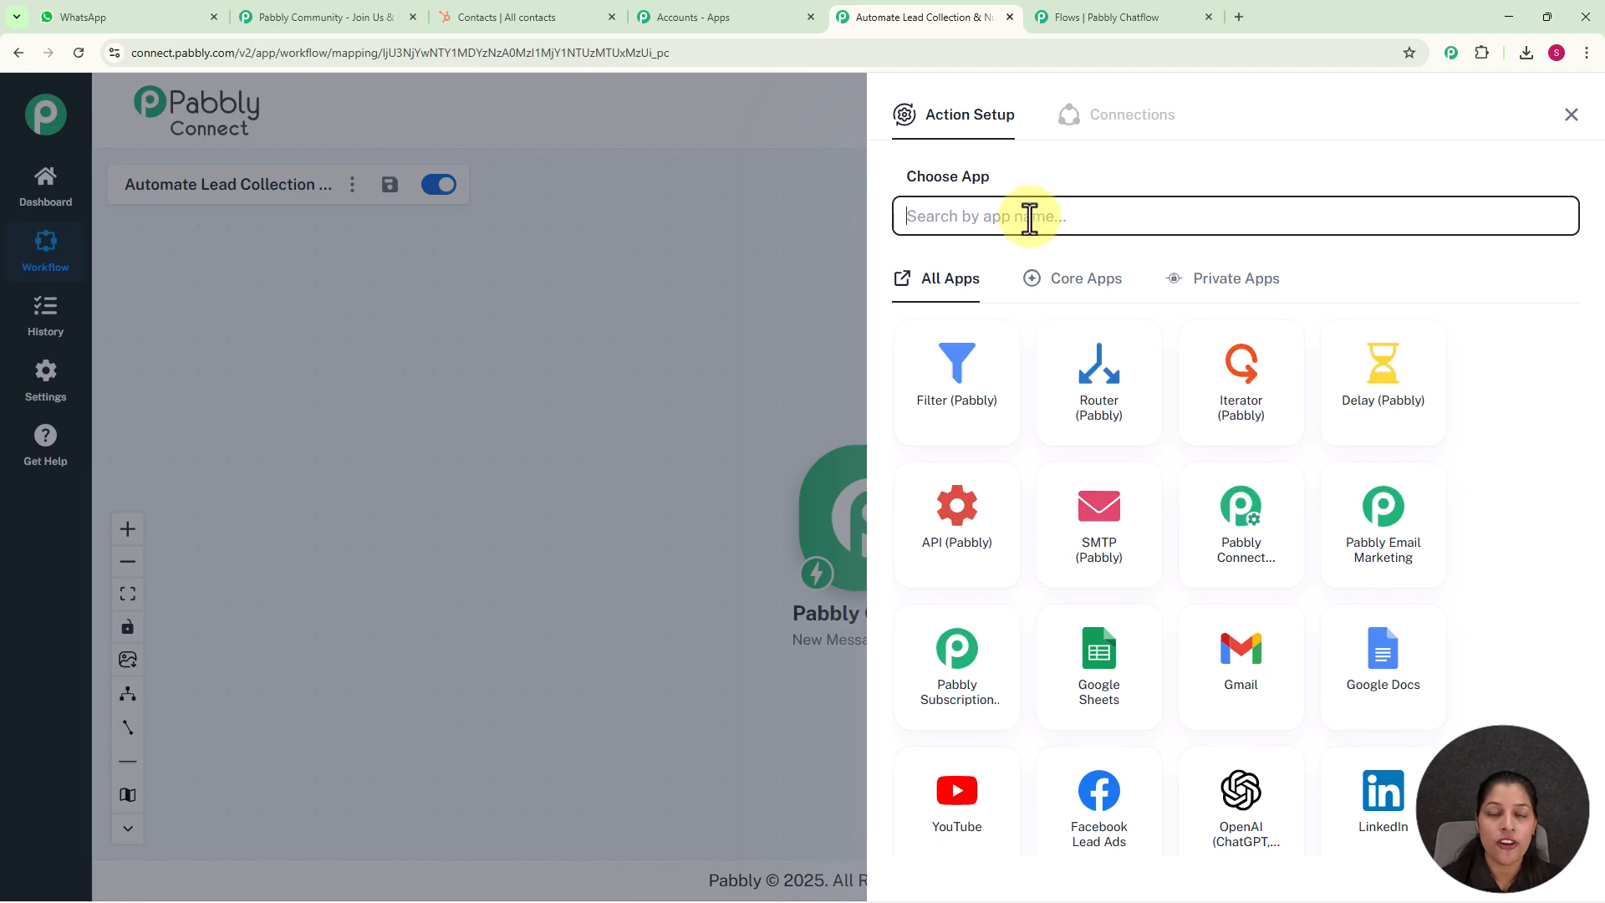
text(Hub)
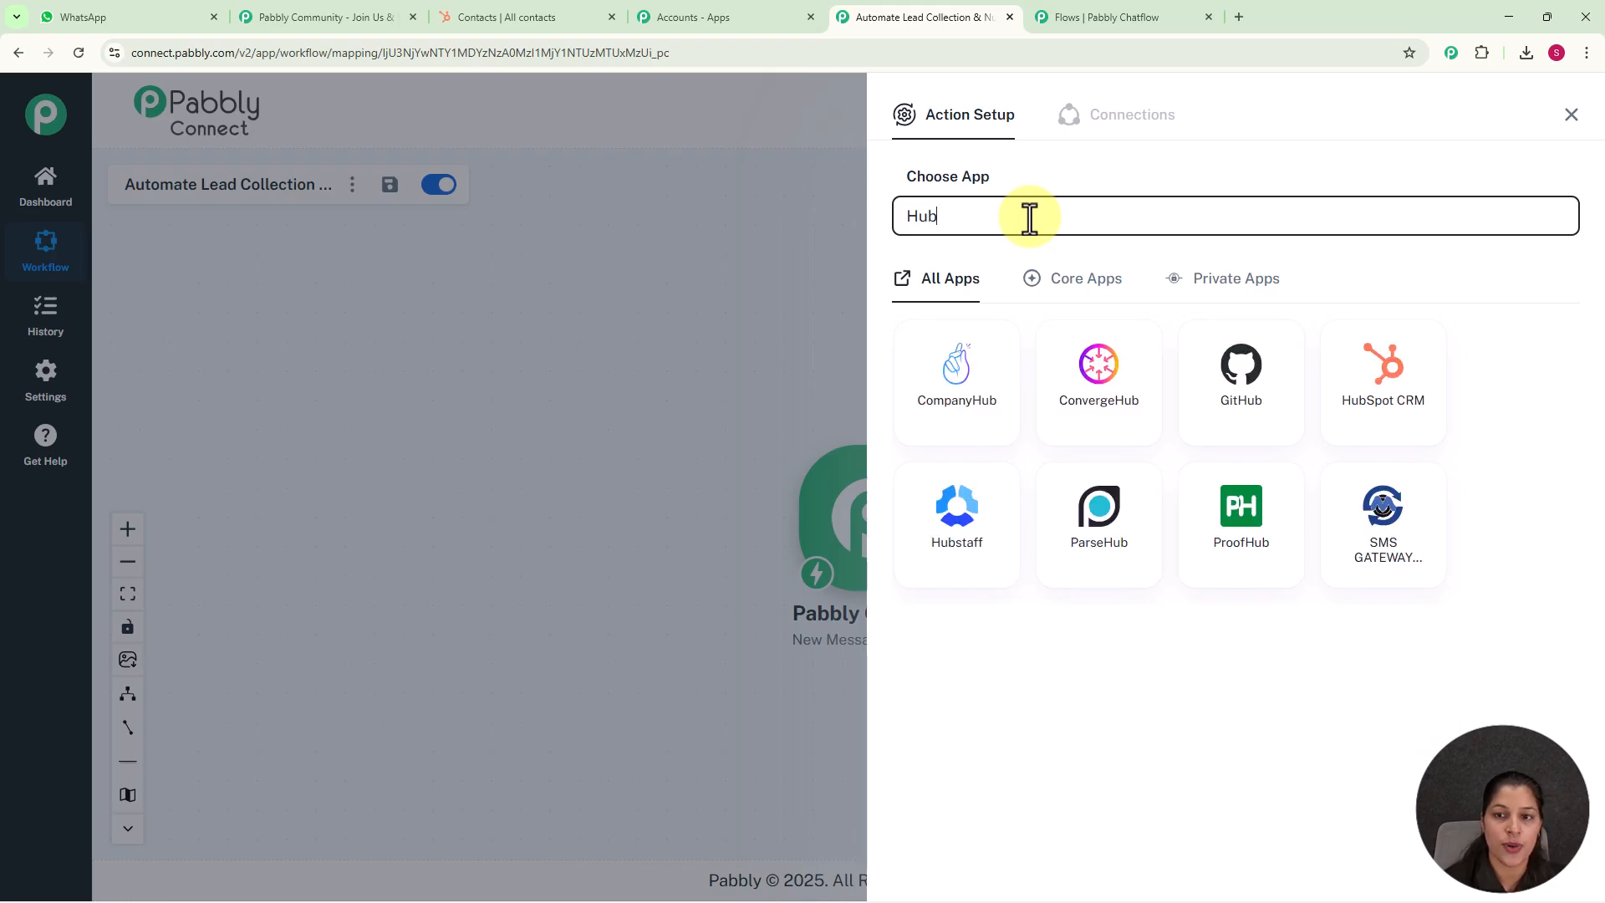
click(1396, 392)
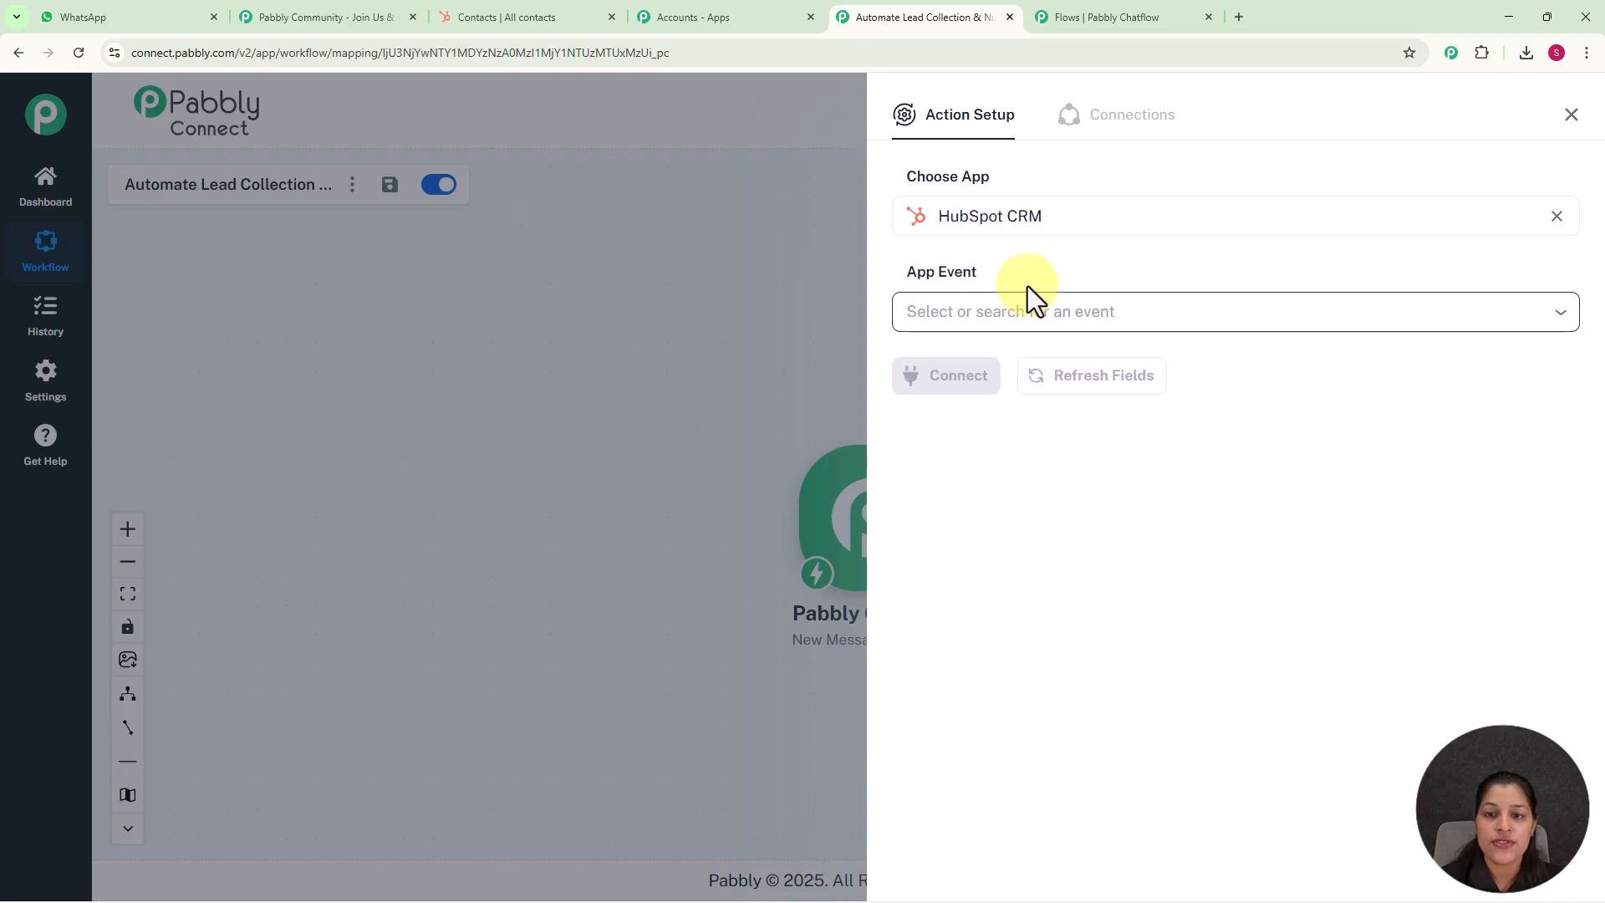
click(980, 317)
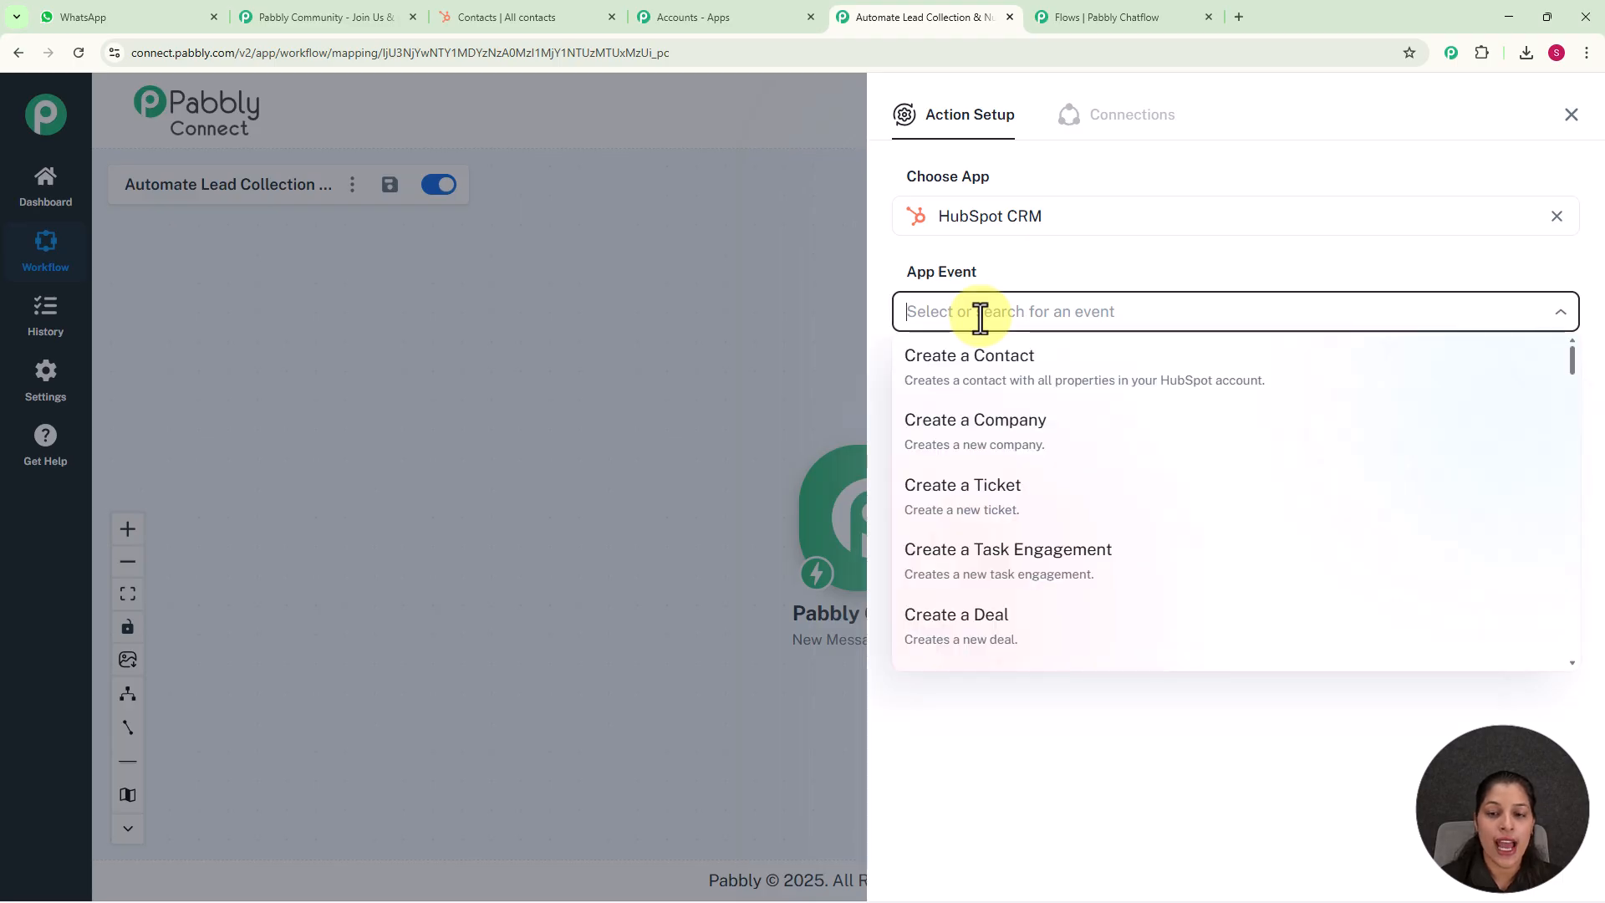
scroll(1028, 477, down, 1)
scroll(1020, 418, up, 1)
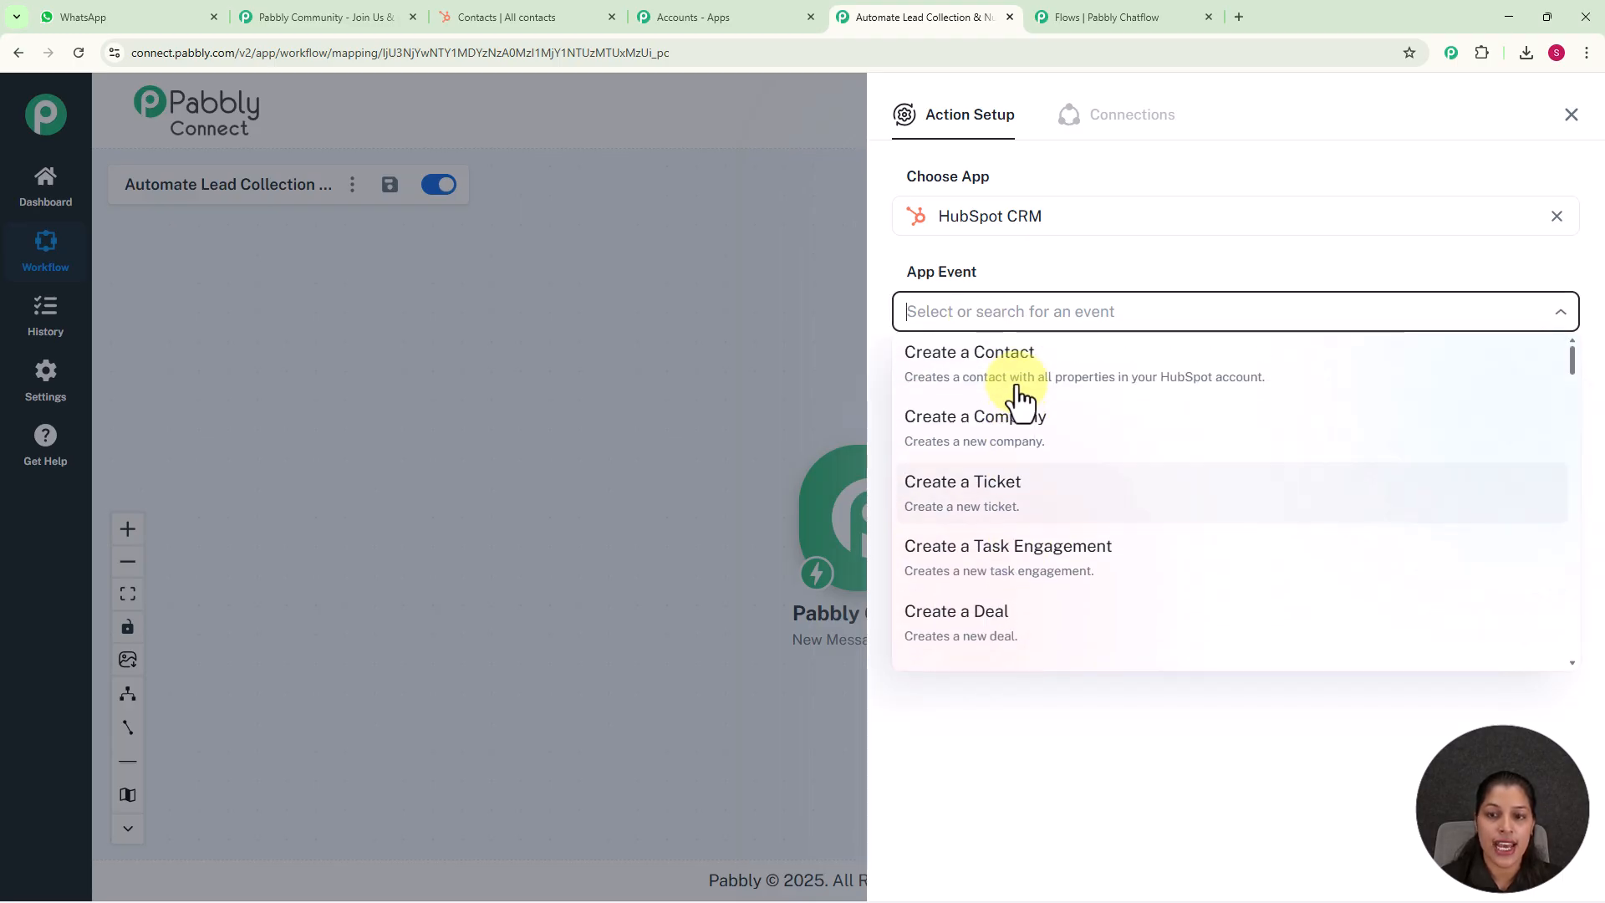
click(1013, 383)
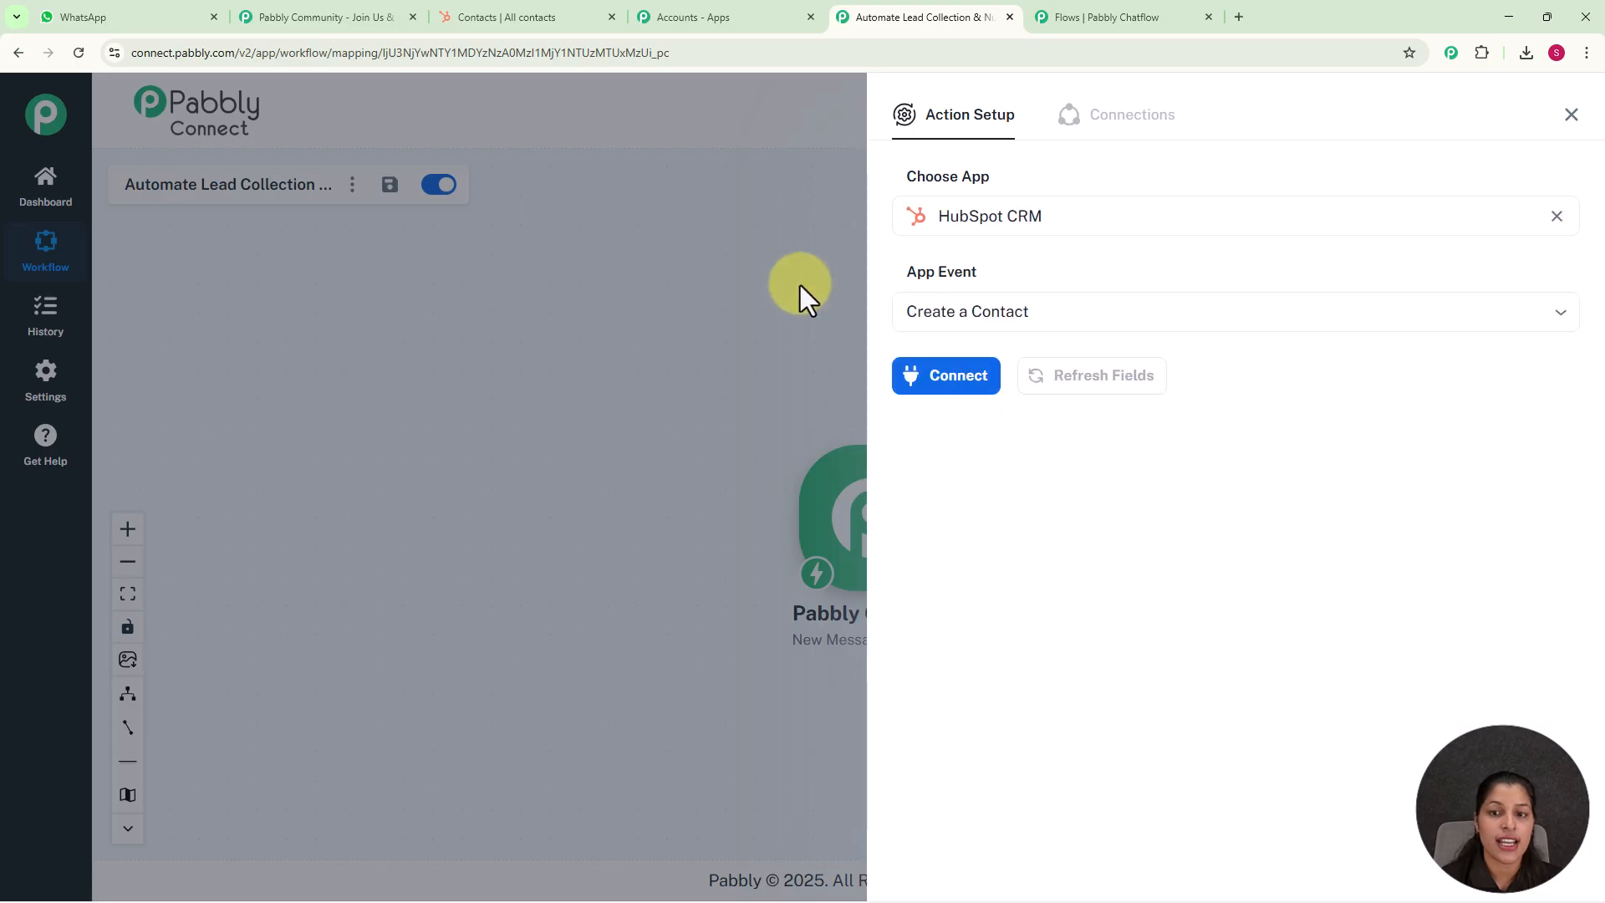
click(942, 381)
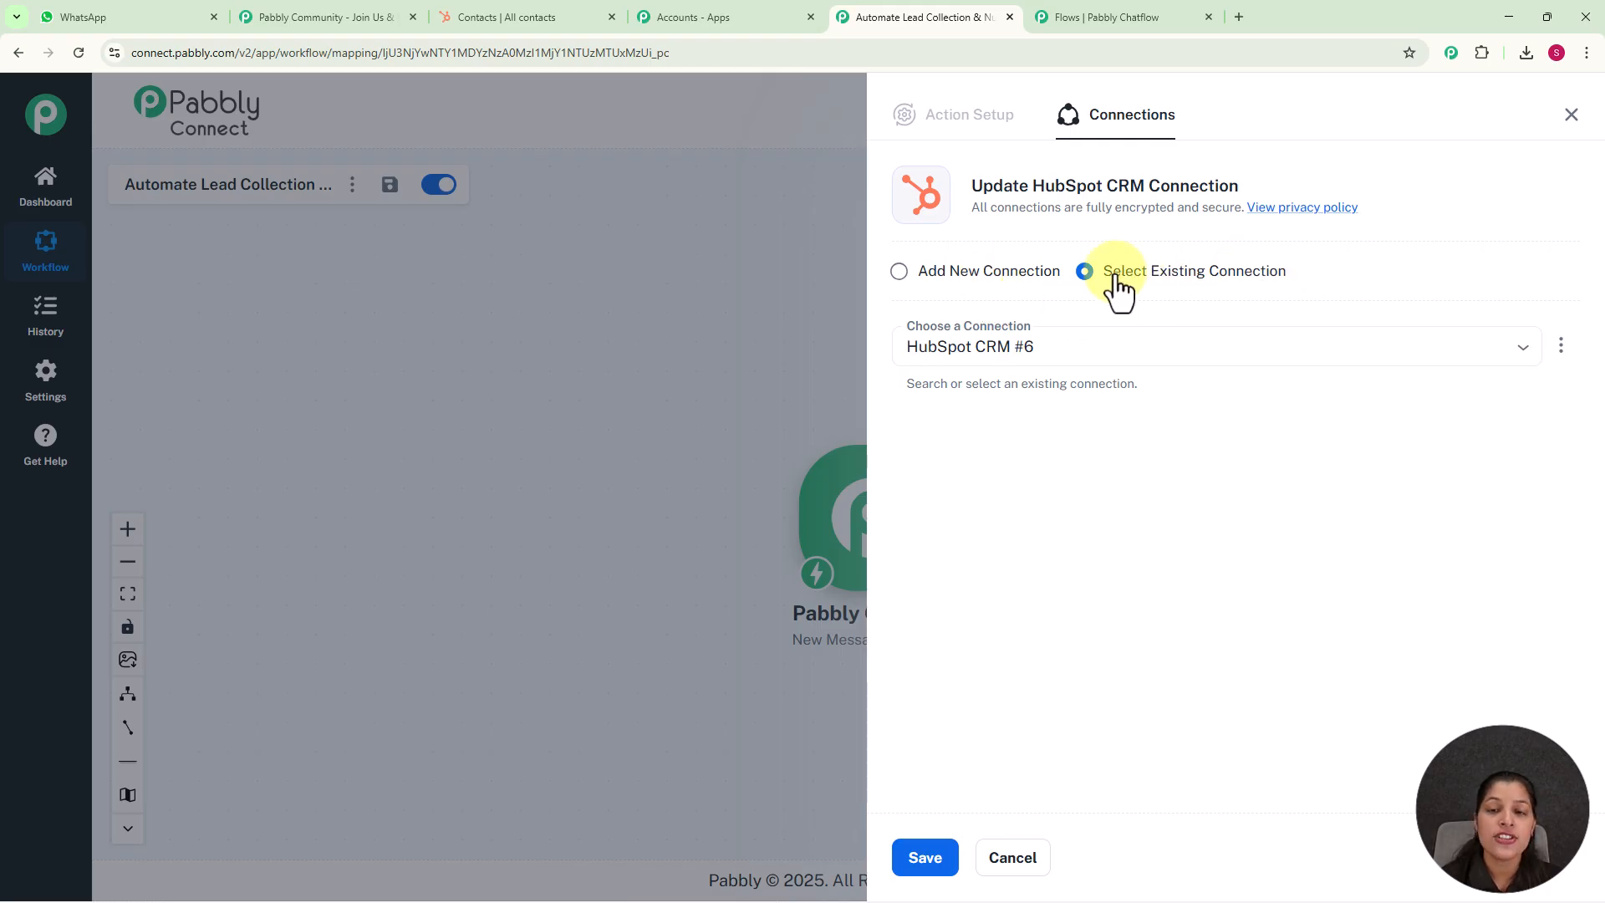
click(900, 272)
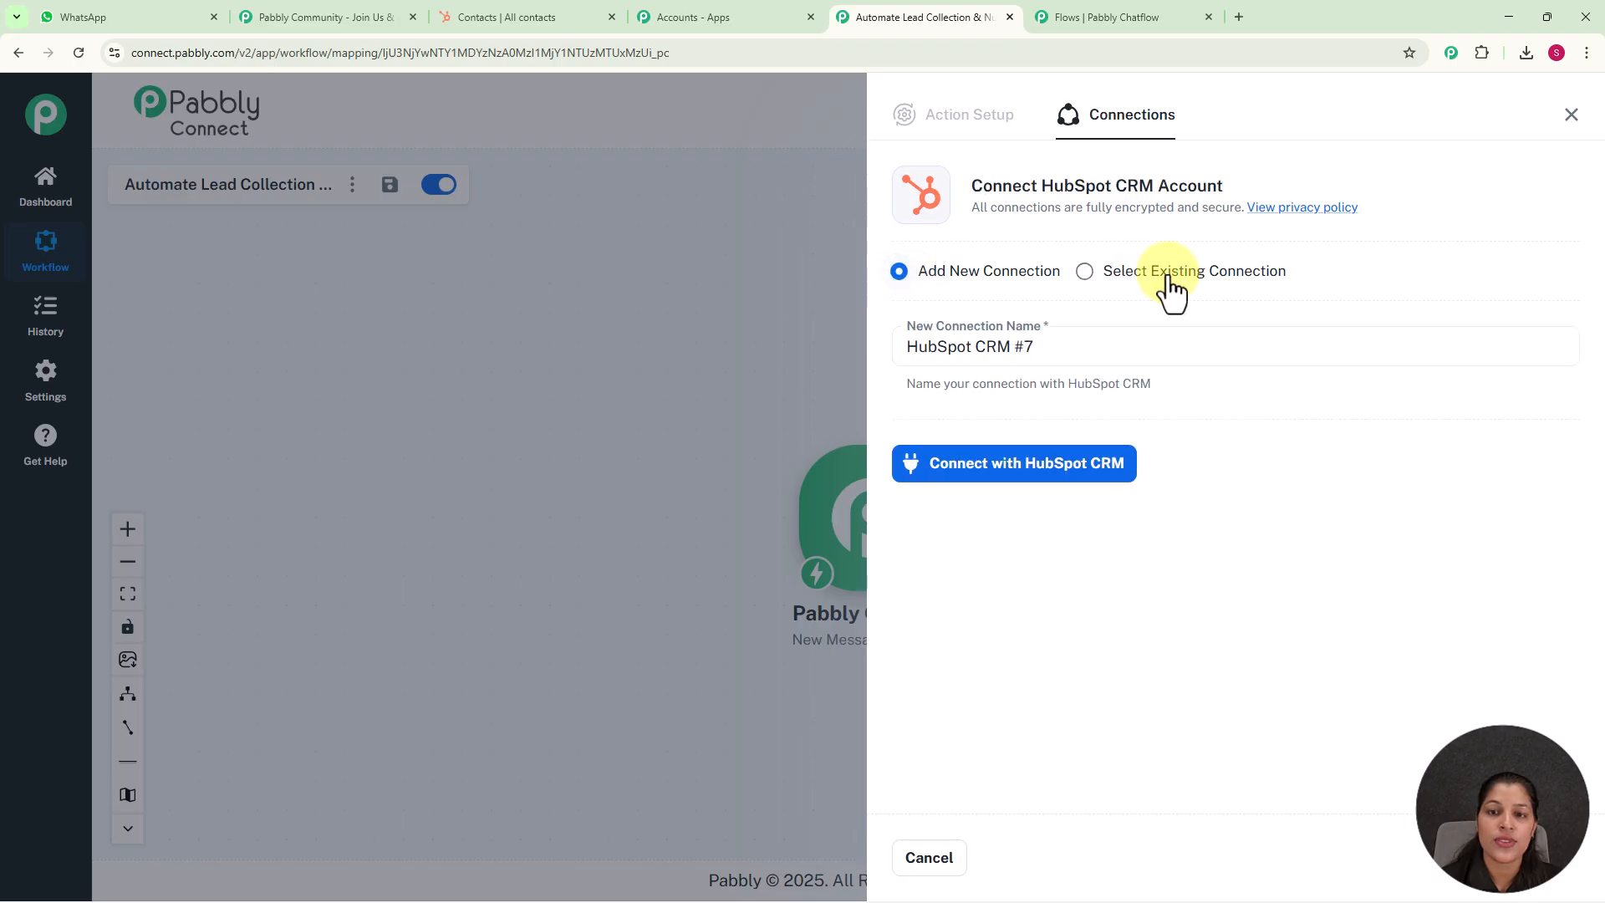
click(1013, 471)
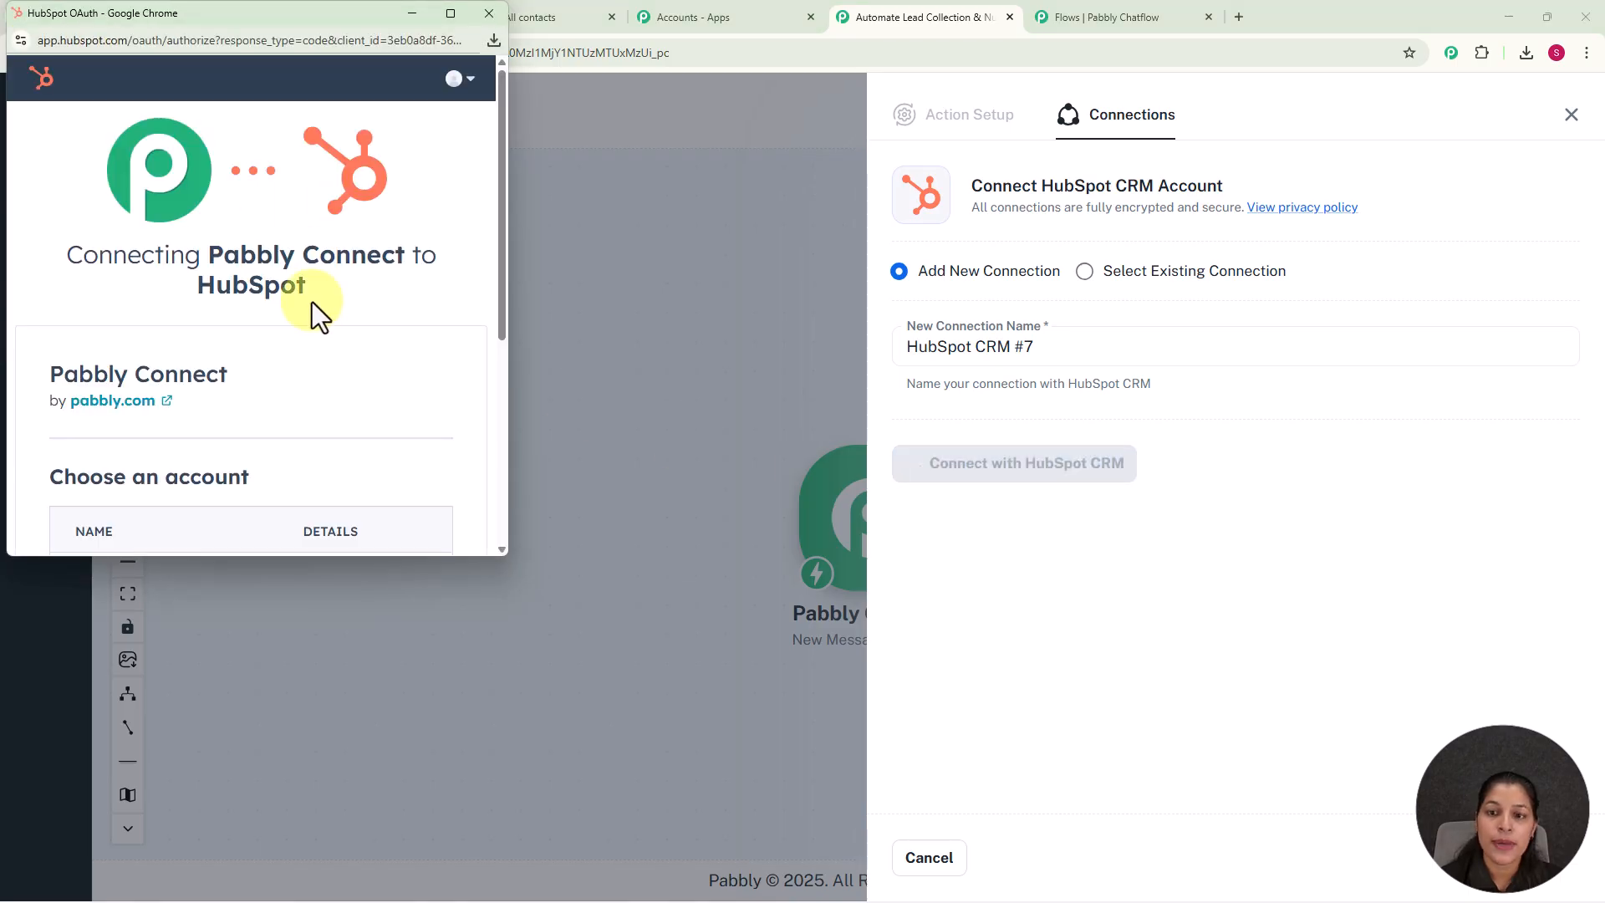
click(491, 17)
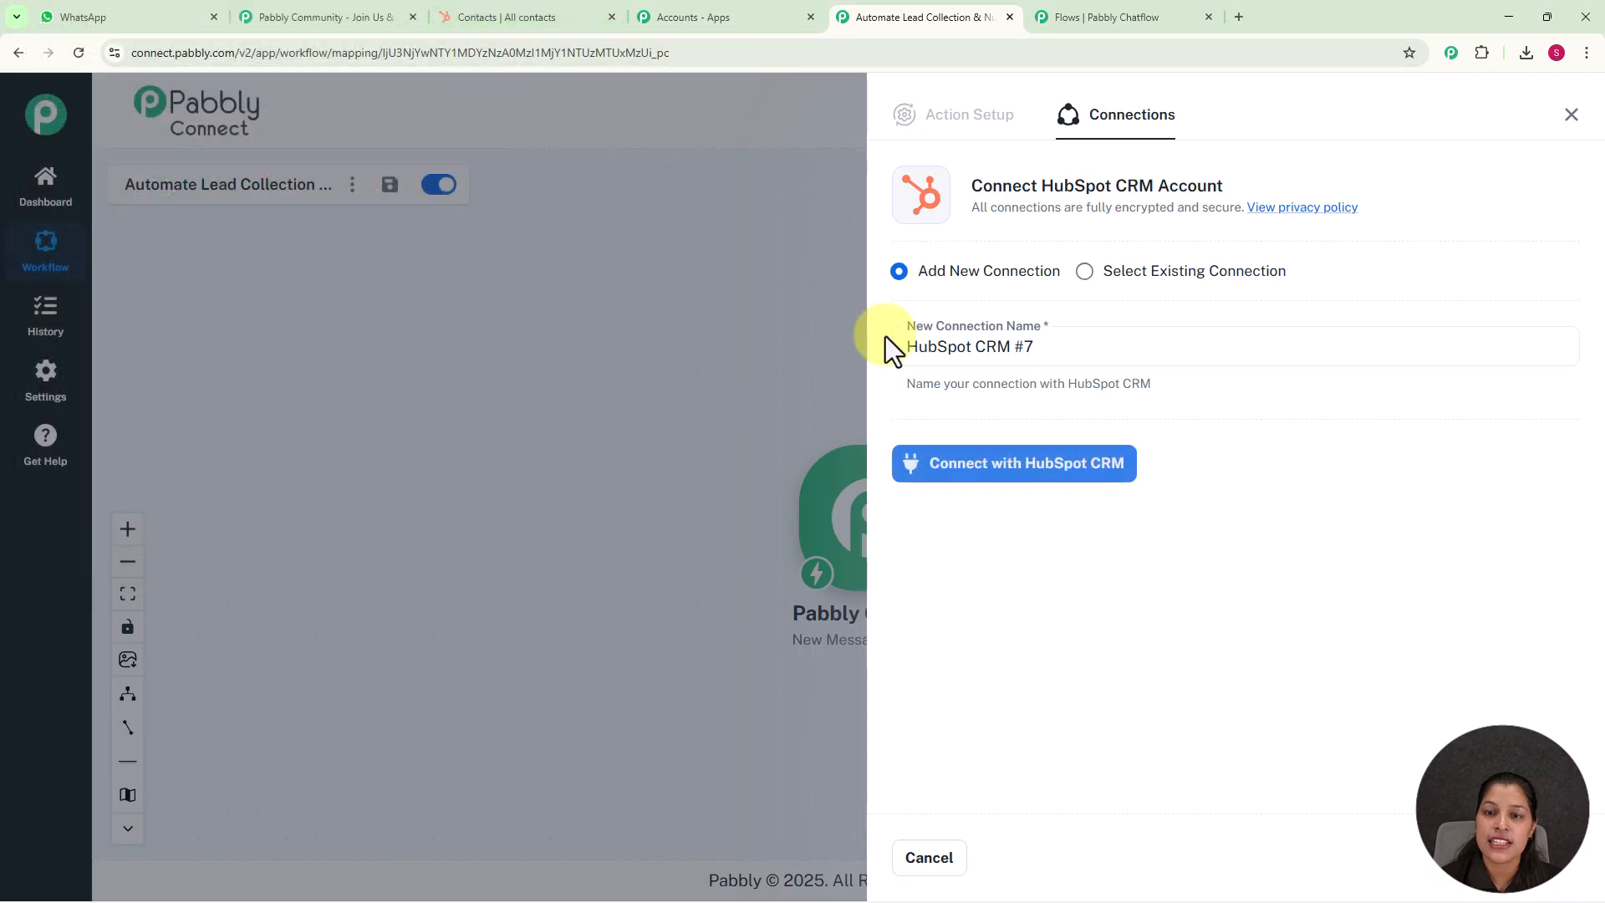
Connect the HubSpot action through the existing connection HubSpot CRM #6 and save it
click(1085, 273)
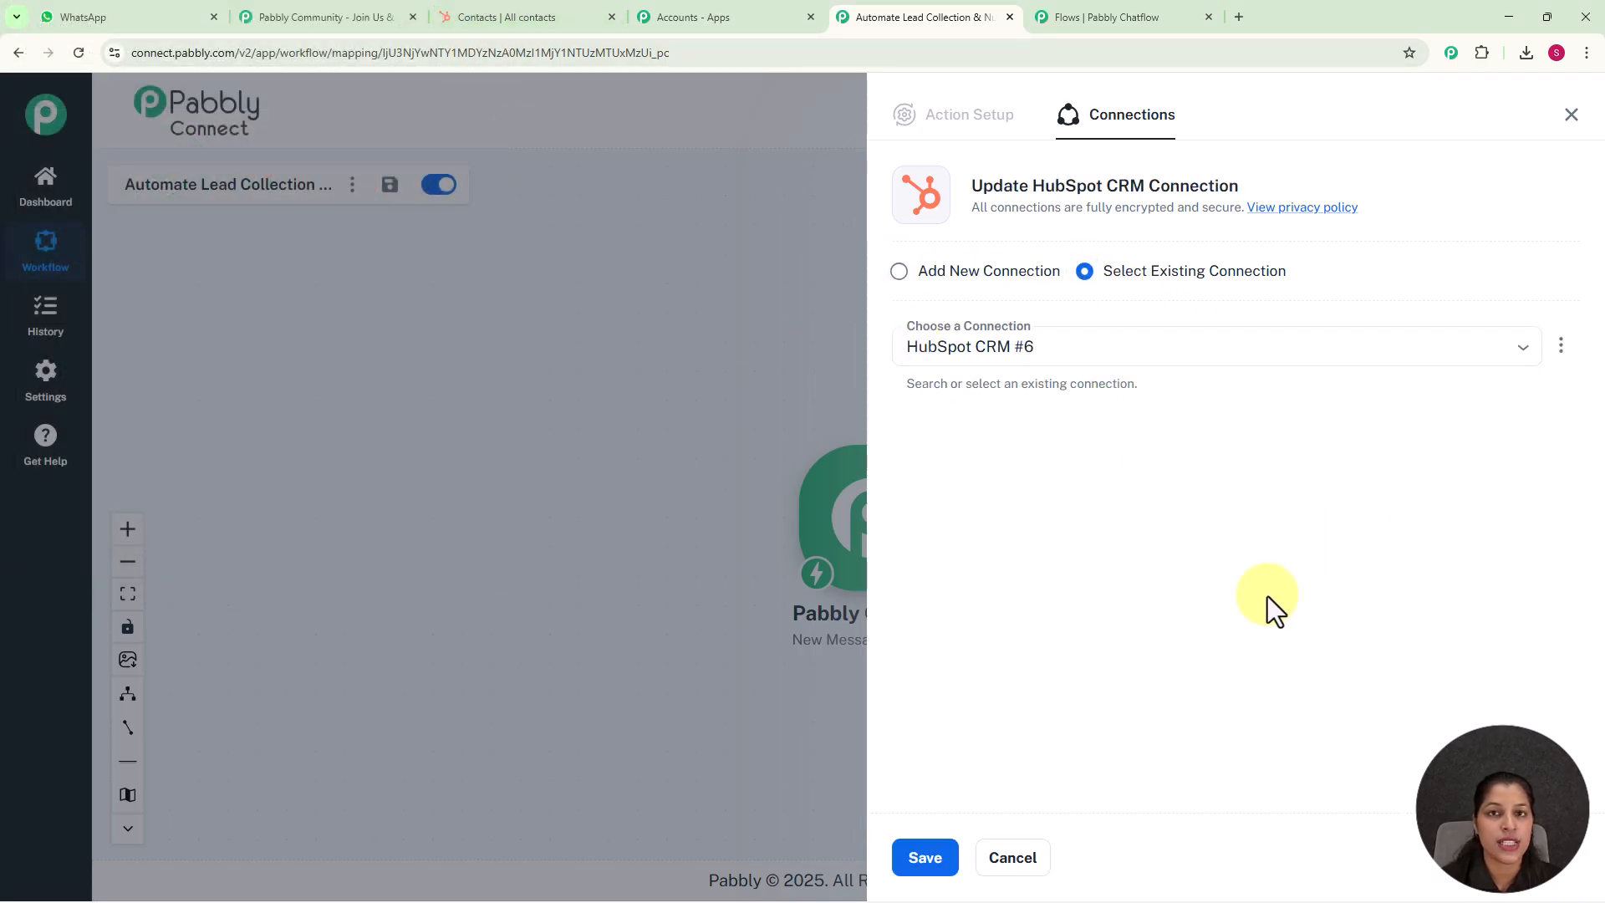
click(925, 859)
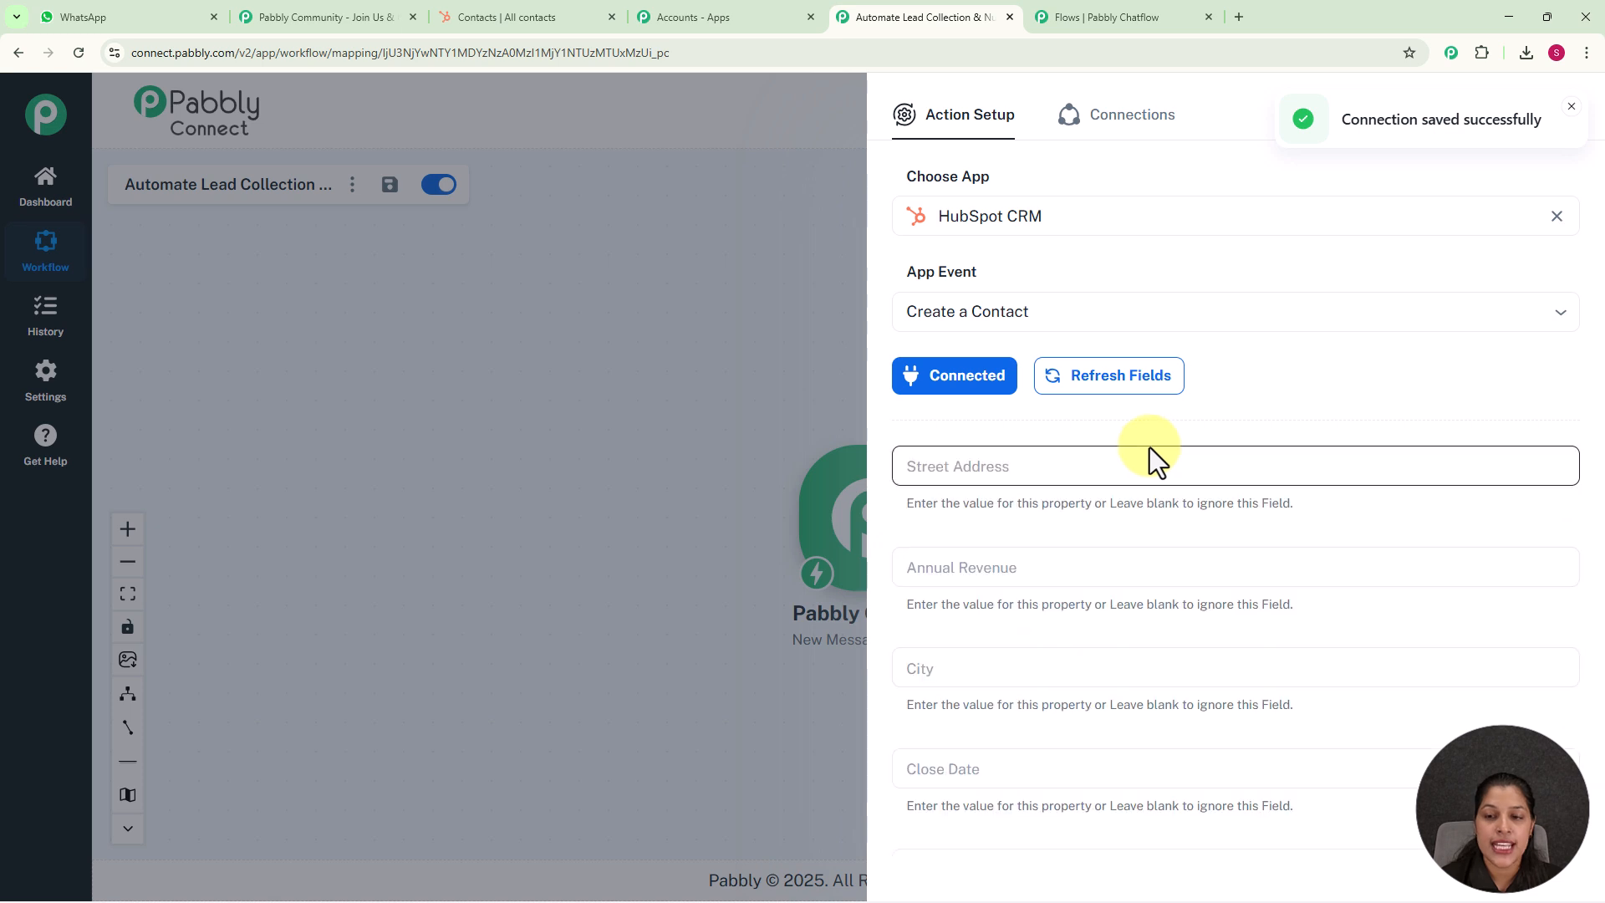
Map the HubSpot contact's Email field to the Email value from the Pabbly Chatflow trigger
scroll(1148, 448, down, 3)
scroll(1149, 448, down, 5)
scroll(1149, 448, up, 7)
scroll(1149, 448, up, 1)
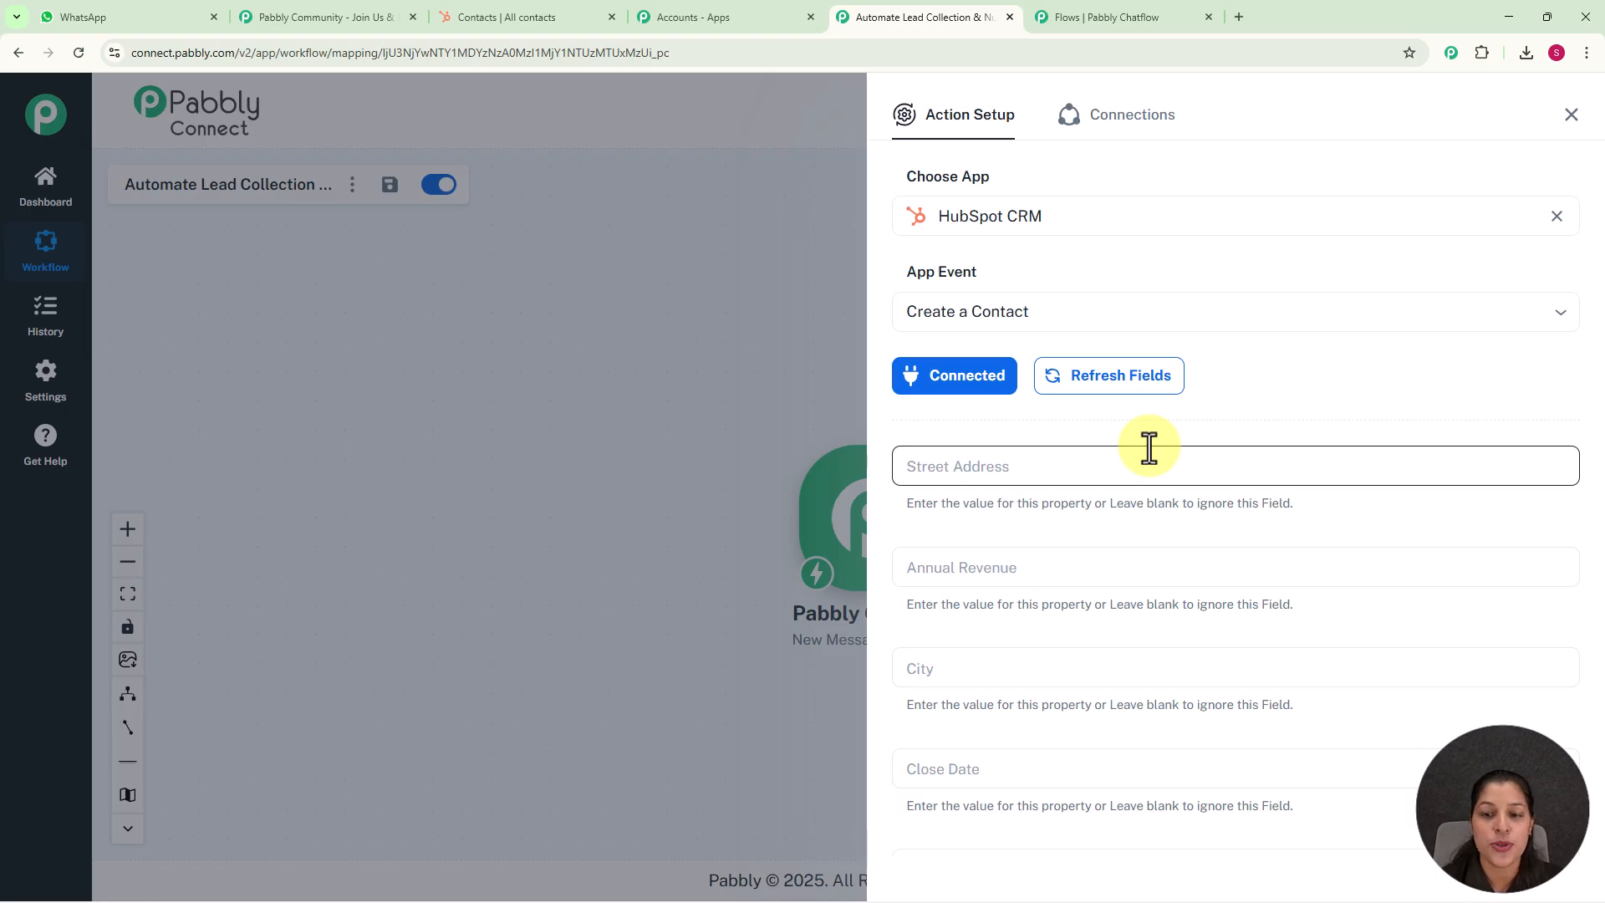
scroll(1149, 447, down, 12)
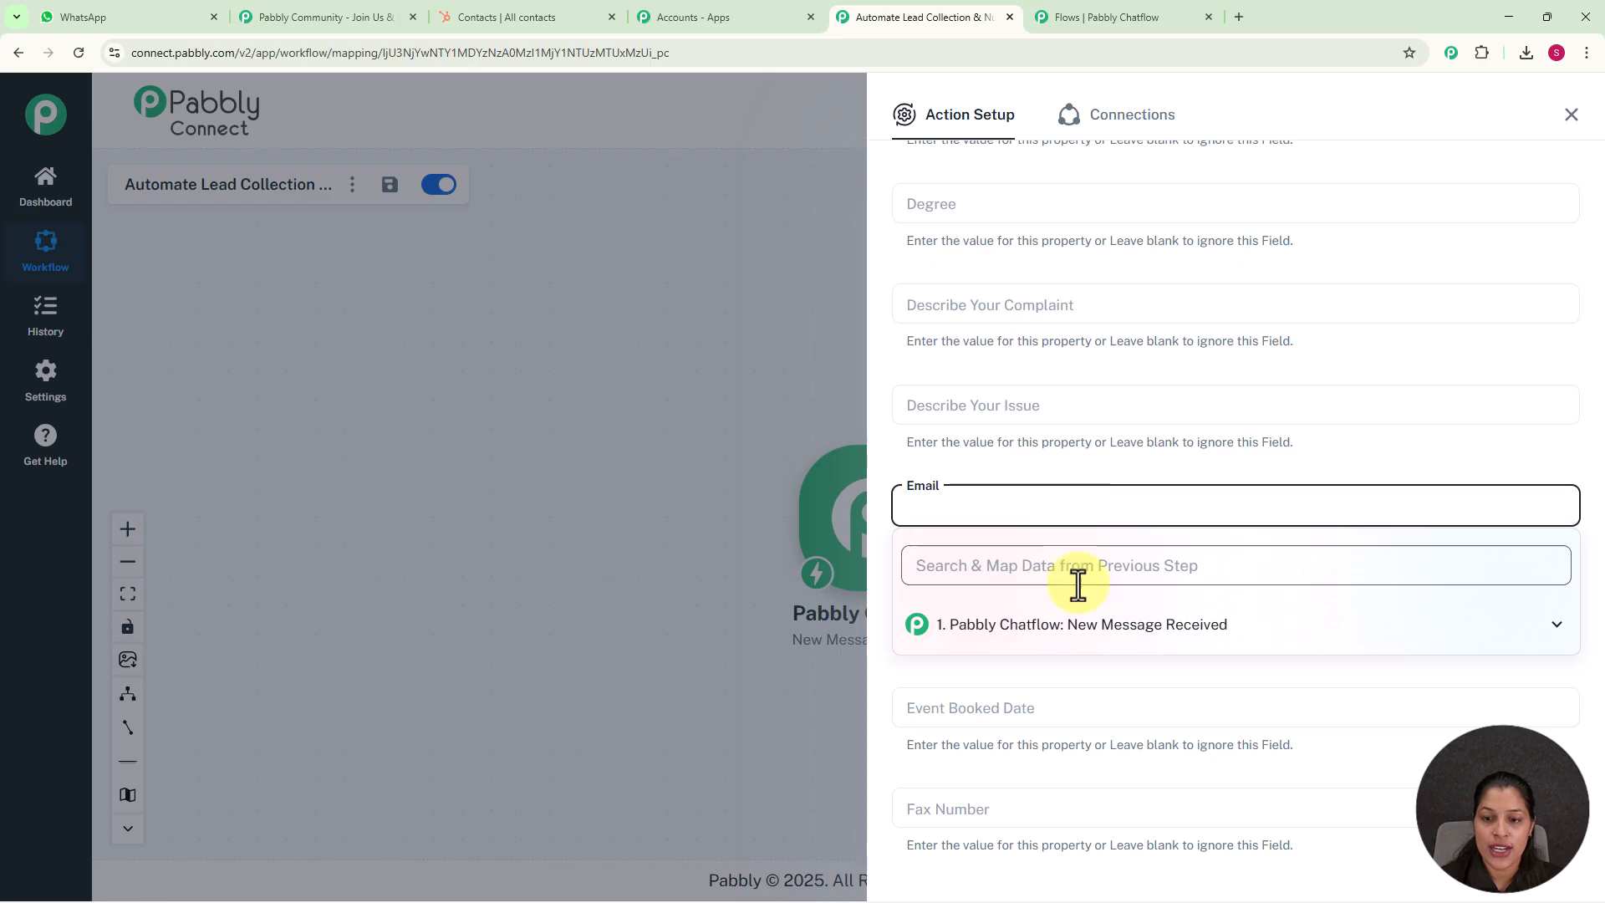
click(1080, 629)
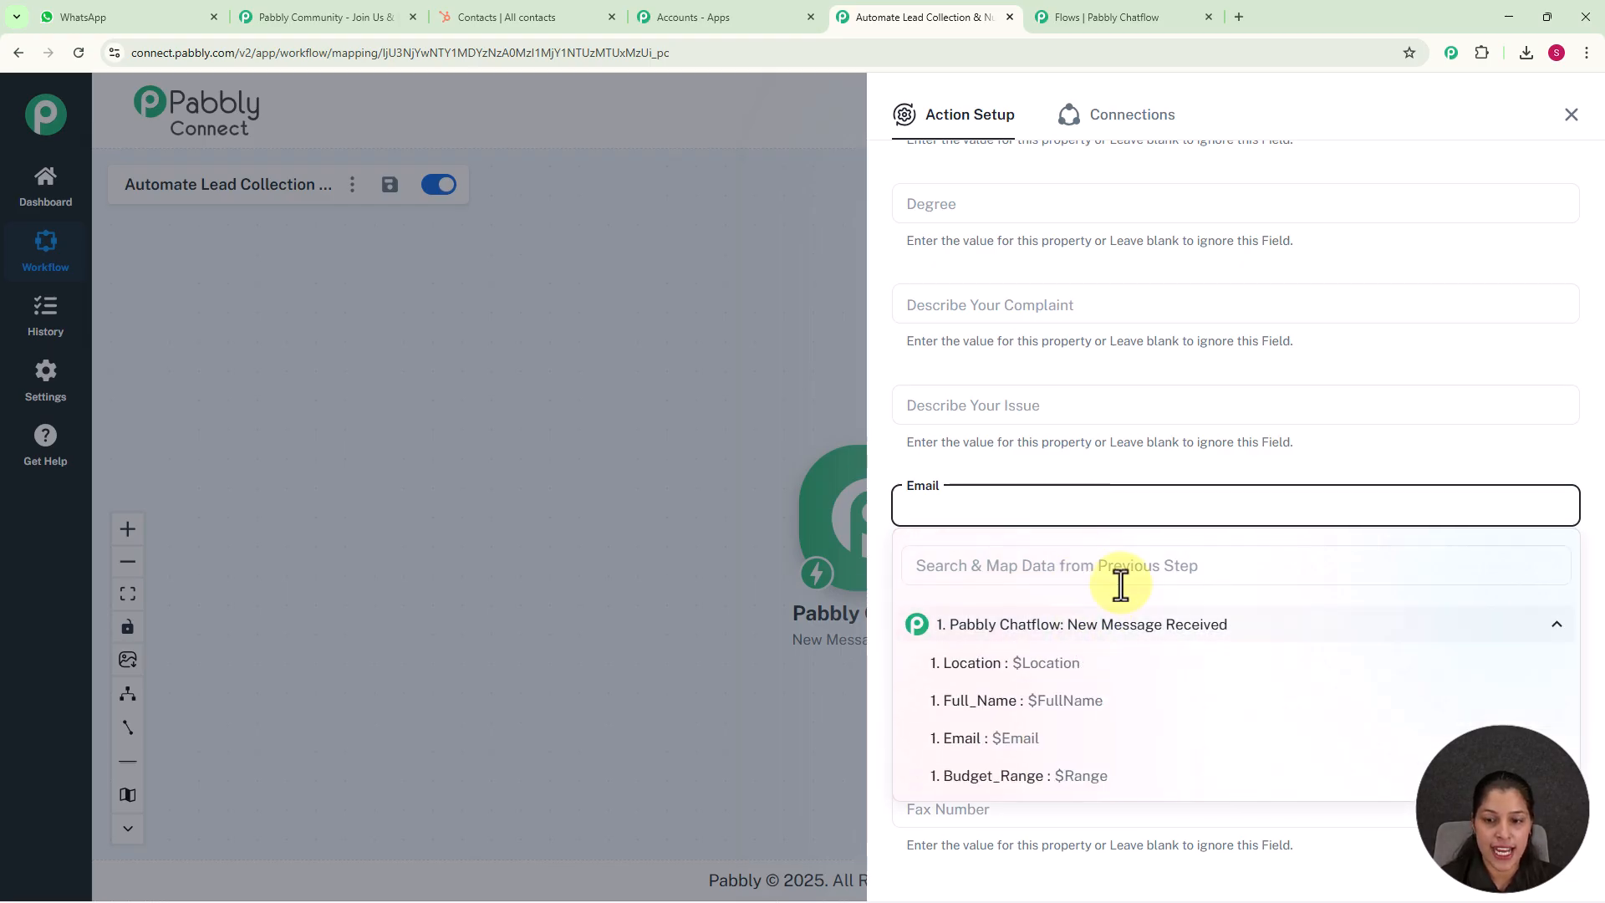
click(1040, 746)
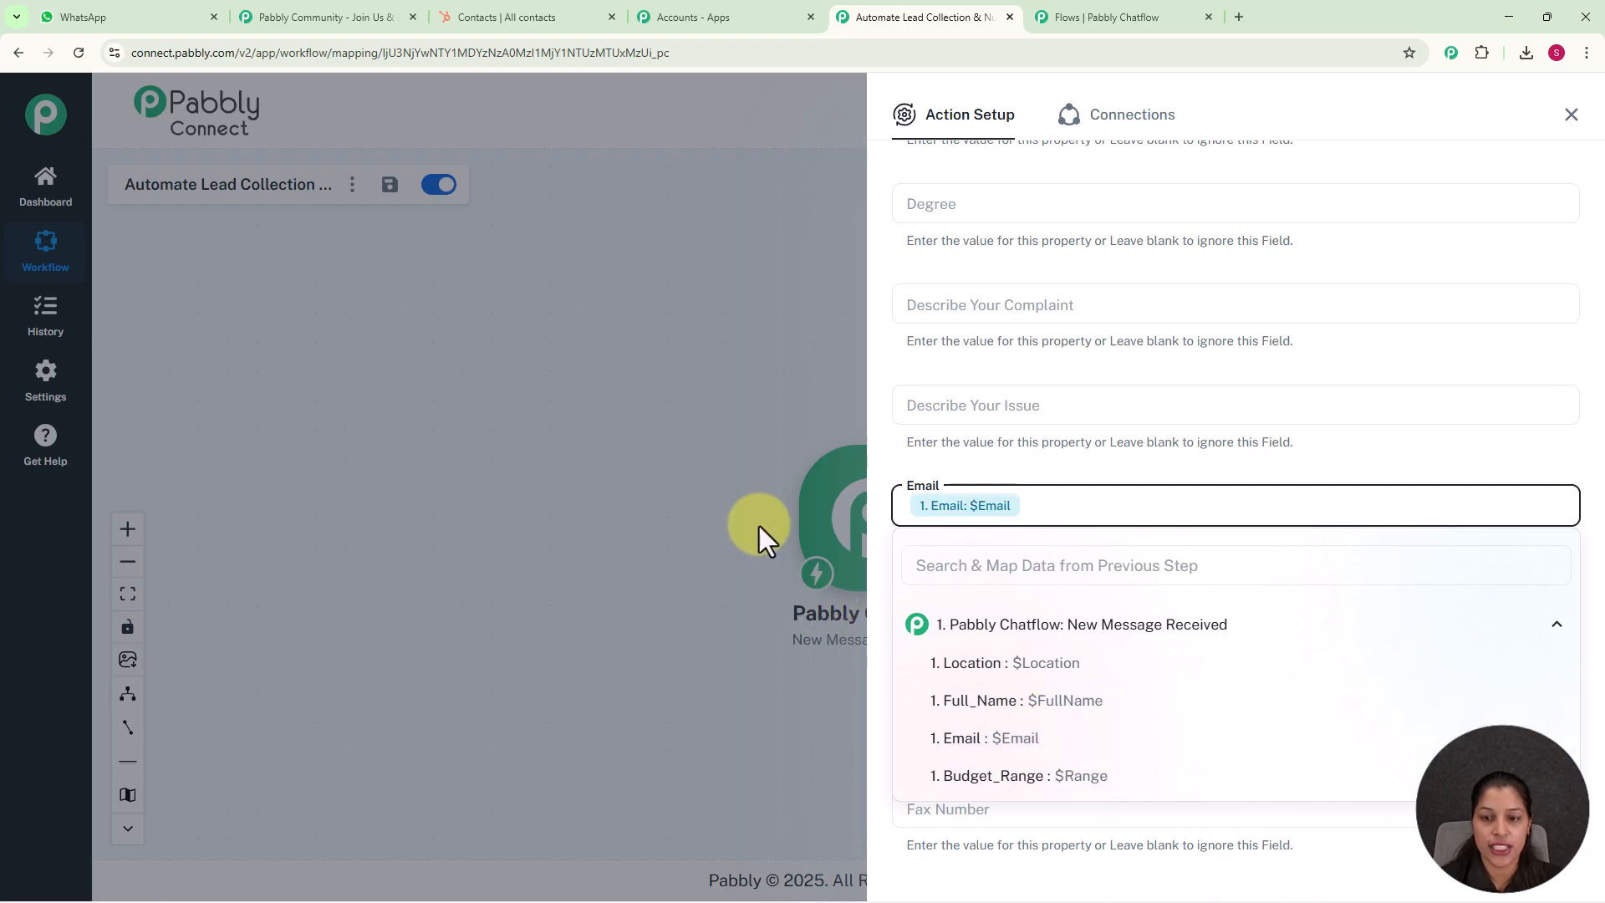
click(803, 560)
Map the HubSpot contact's First Name field to the Full_Name value from the Pabbly Chatflow trigger
scroll(1037, 639, down, 1)
scroll(1038, 639, down, 7)
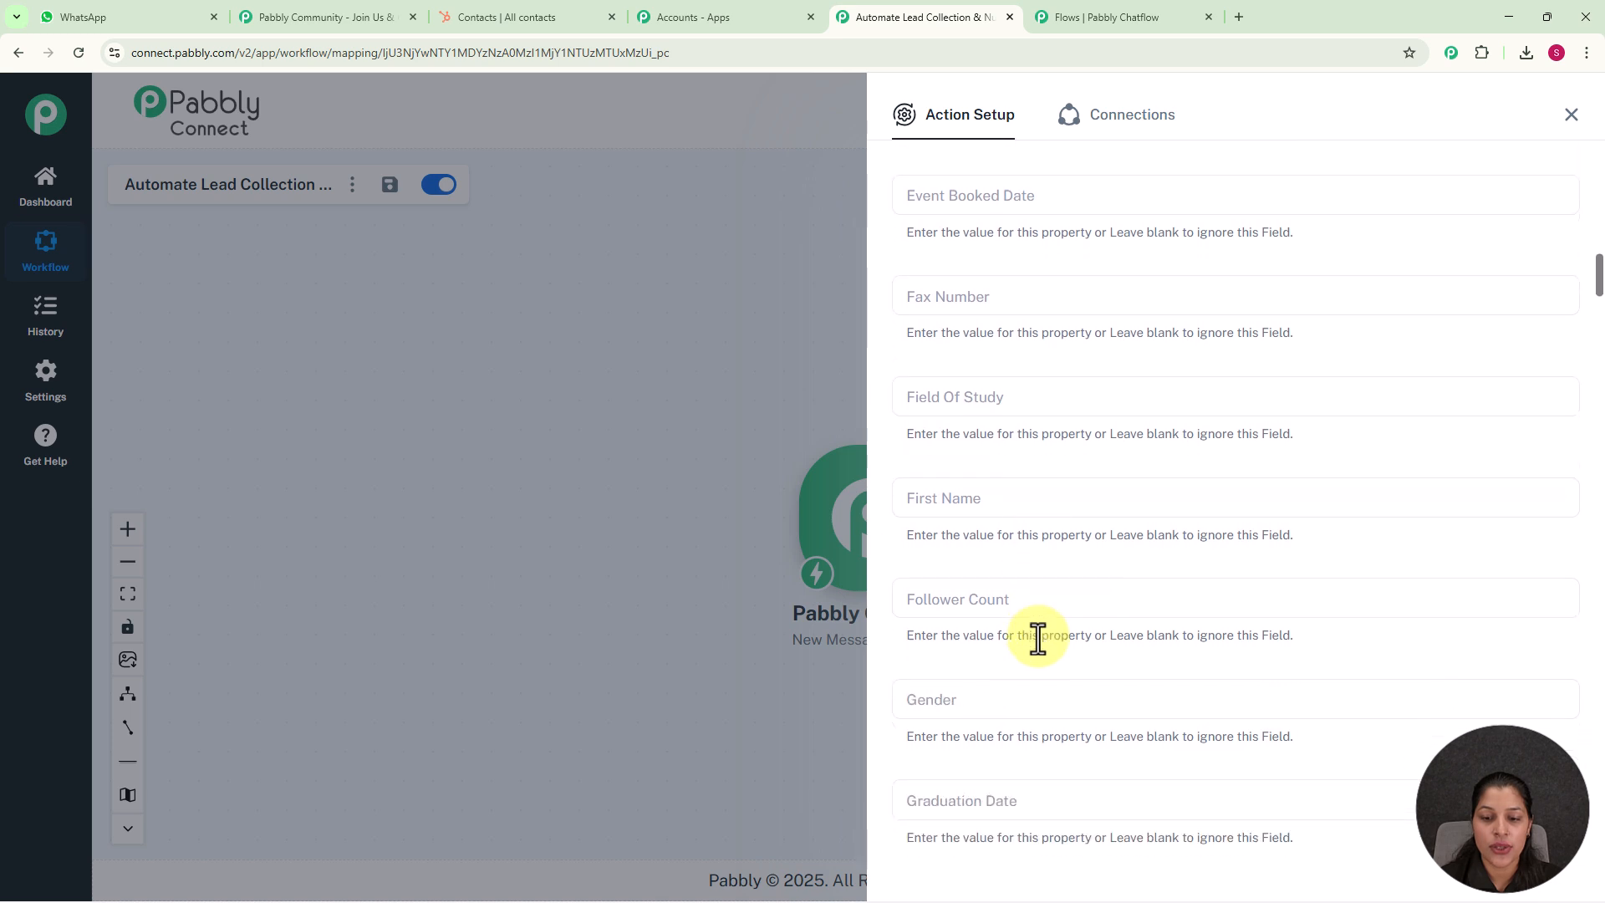
click(989, 430)
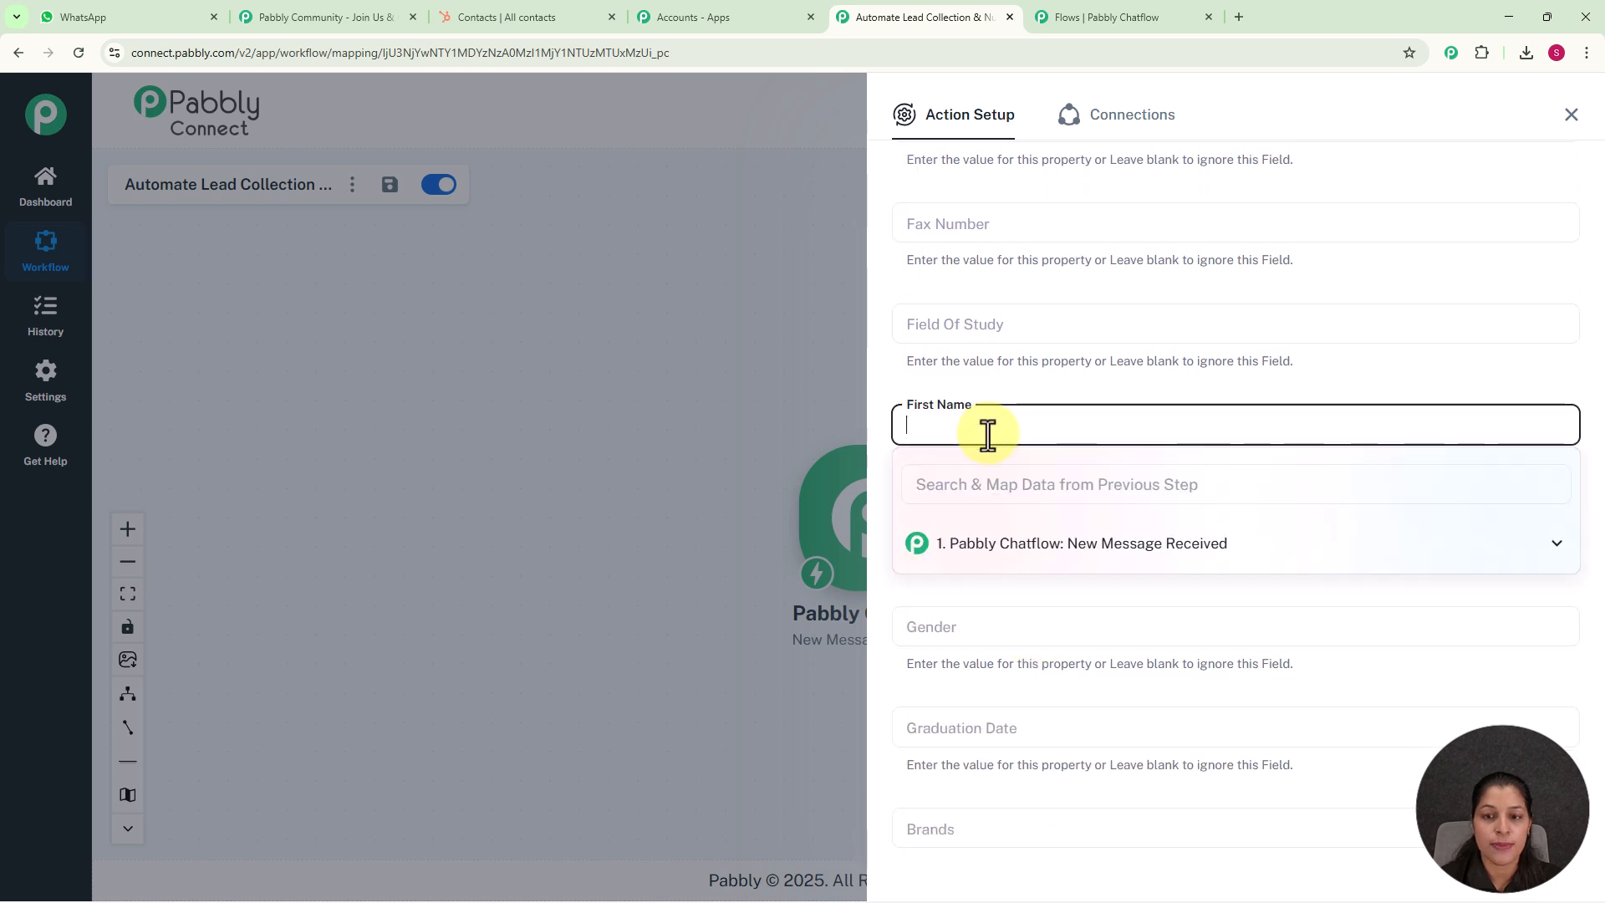
click(1019, 548)
click(1014, 616)
click(599, 373)
scroll(1069, 470, down, 3)
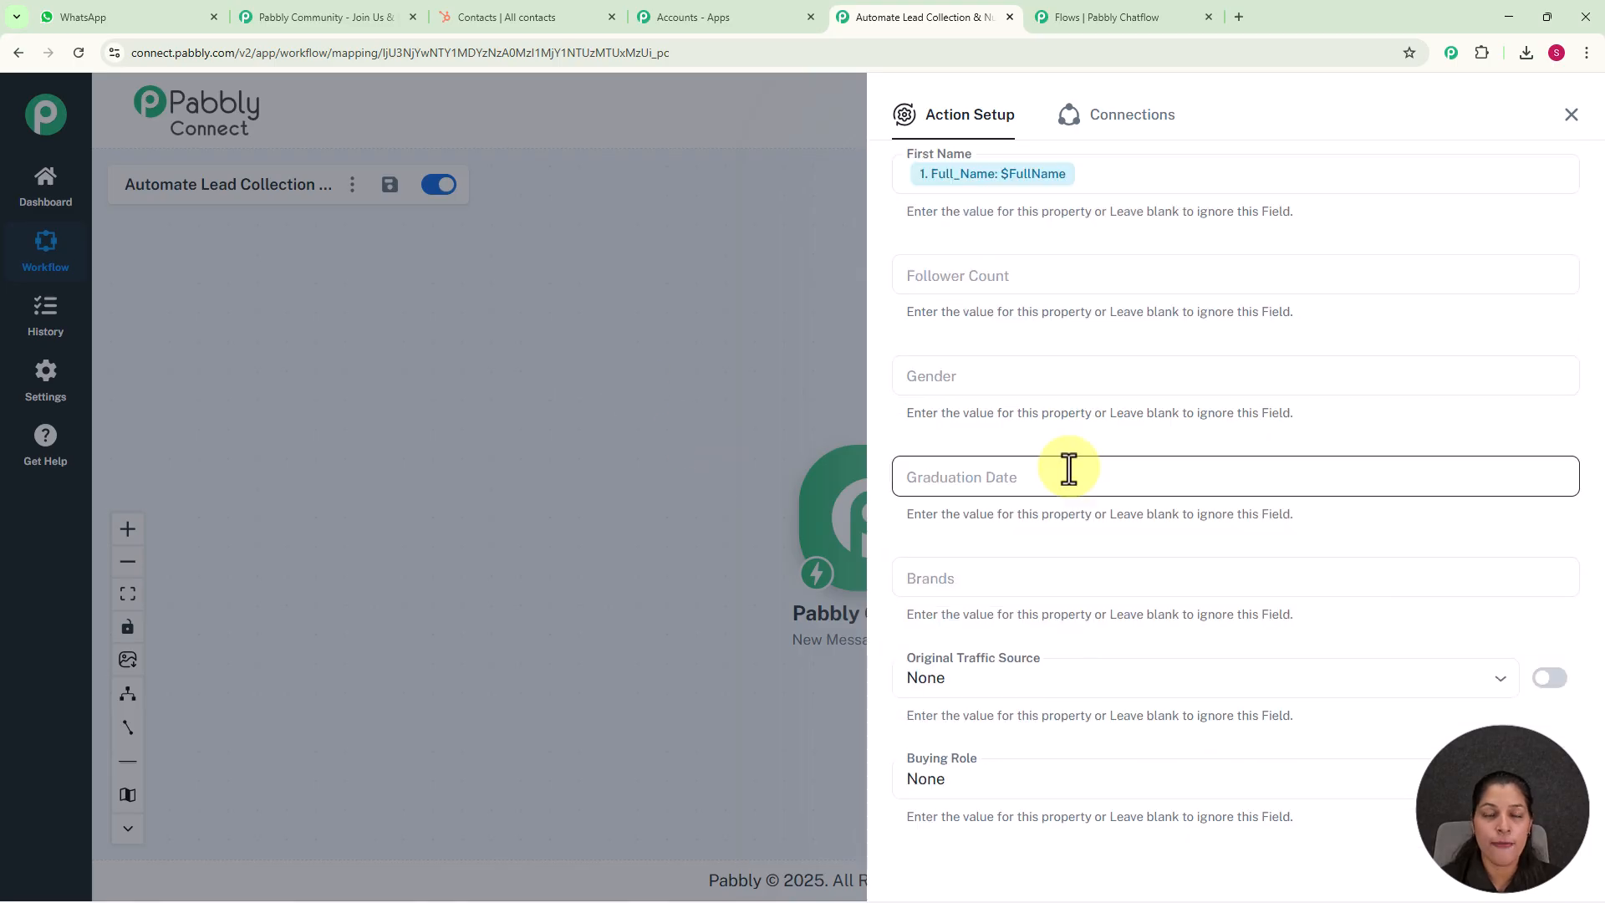
scroll(1069, 469, down, 20)
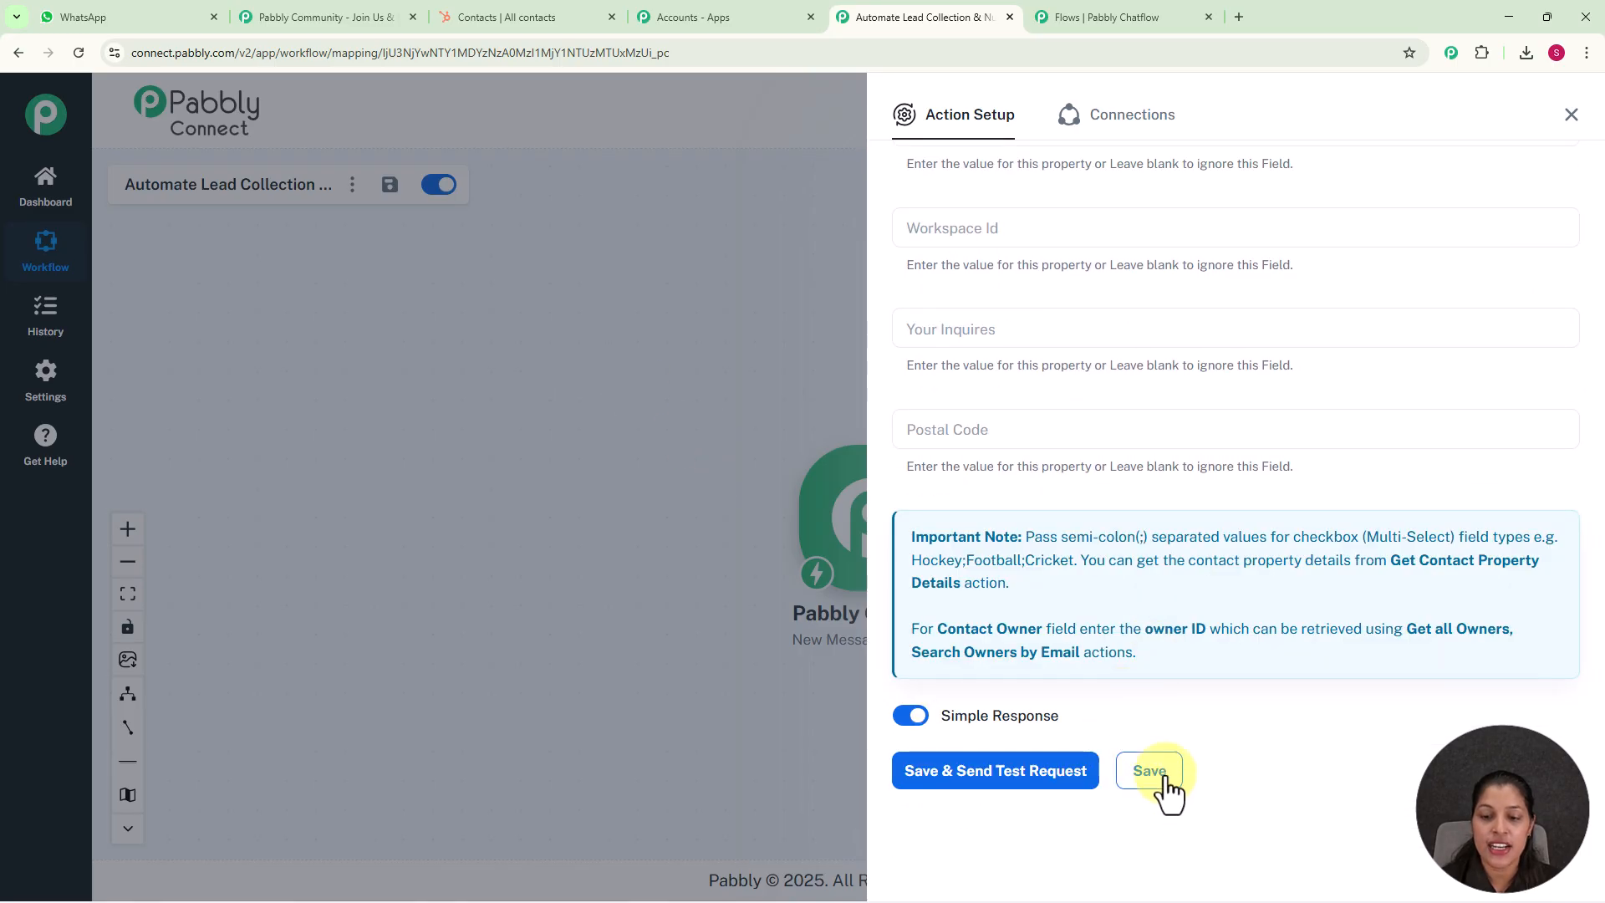
Save the HubSpot contact action with a test request, then switch to Pabbly Chatflow and save the API request settings
click(1038, 773)
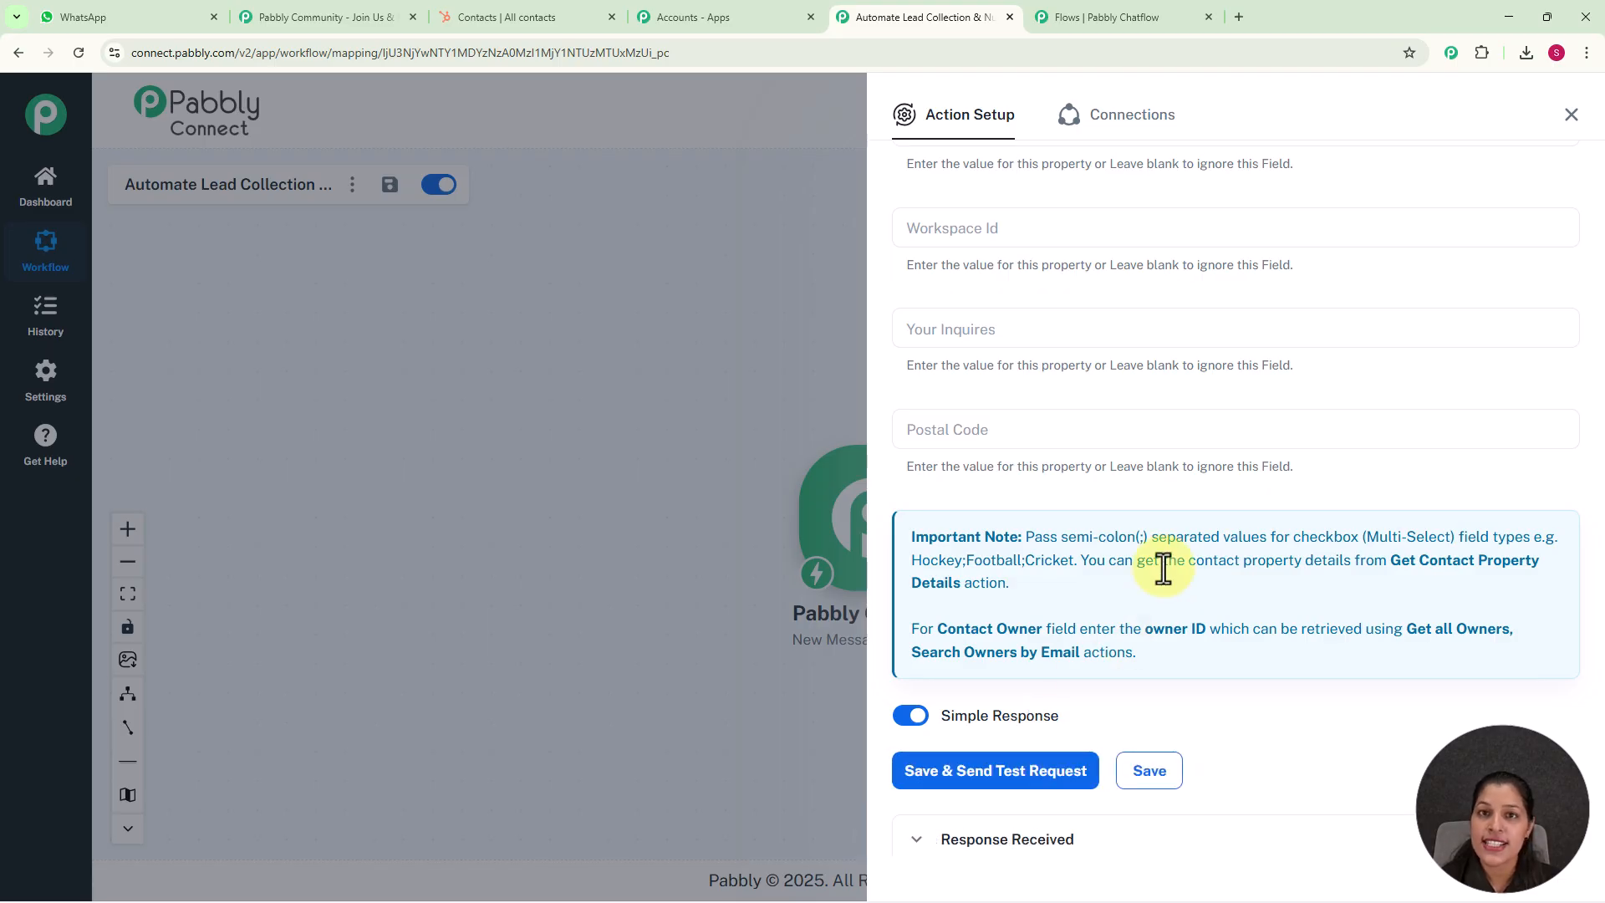
scroll(1163, 568, up, 1)
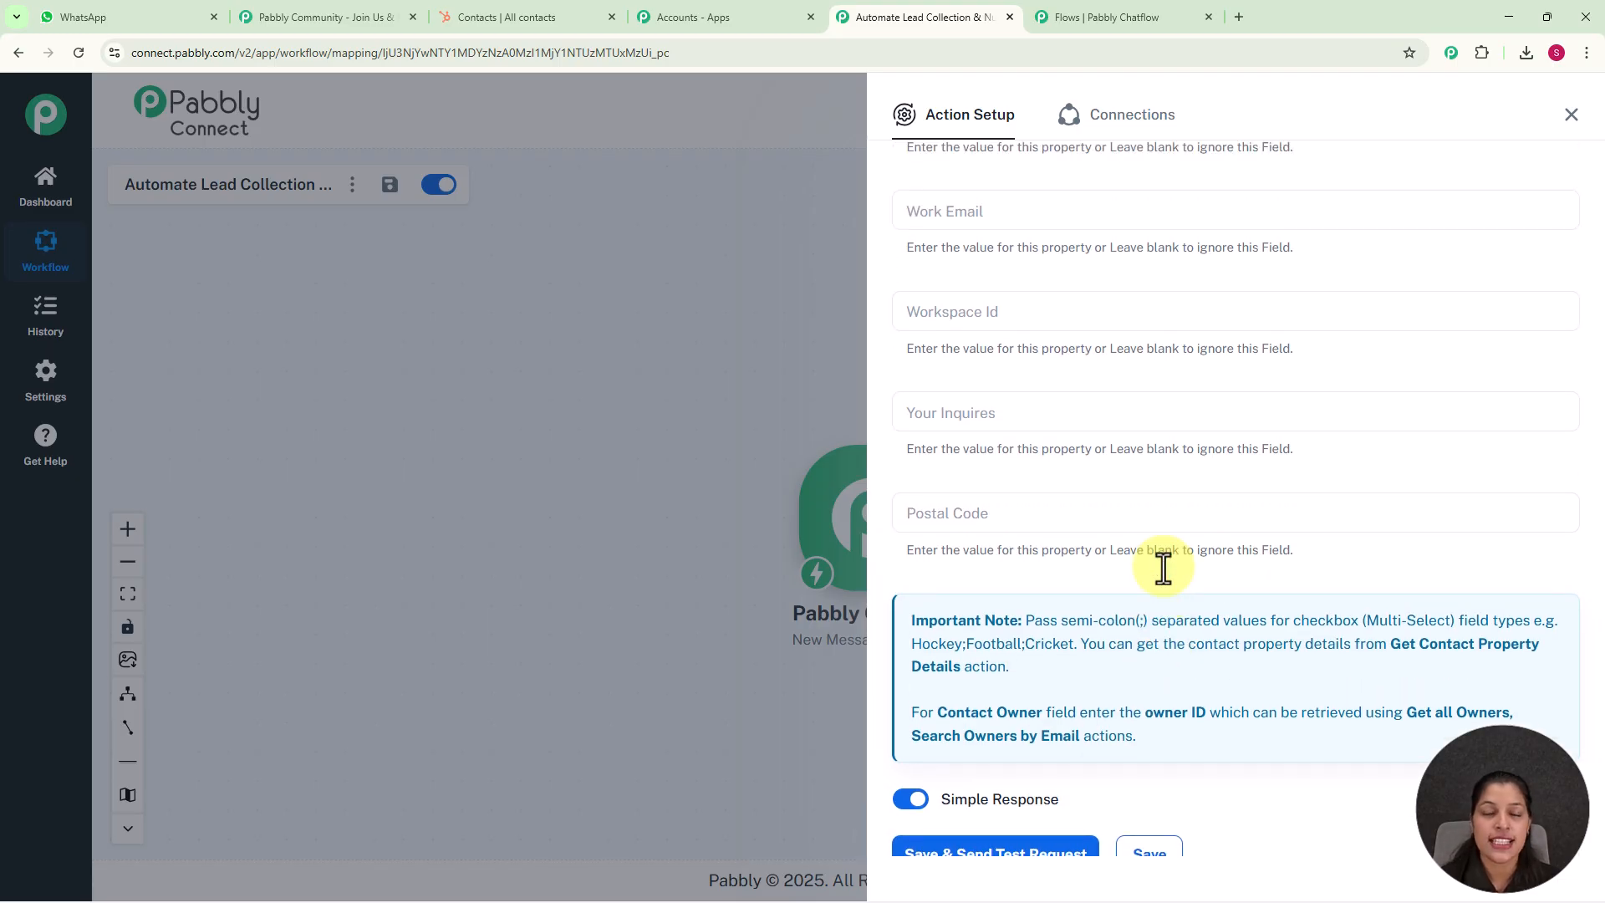
click(1120, 15)
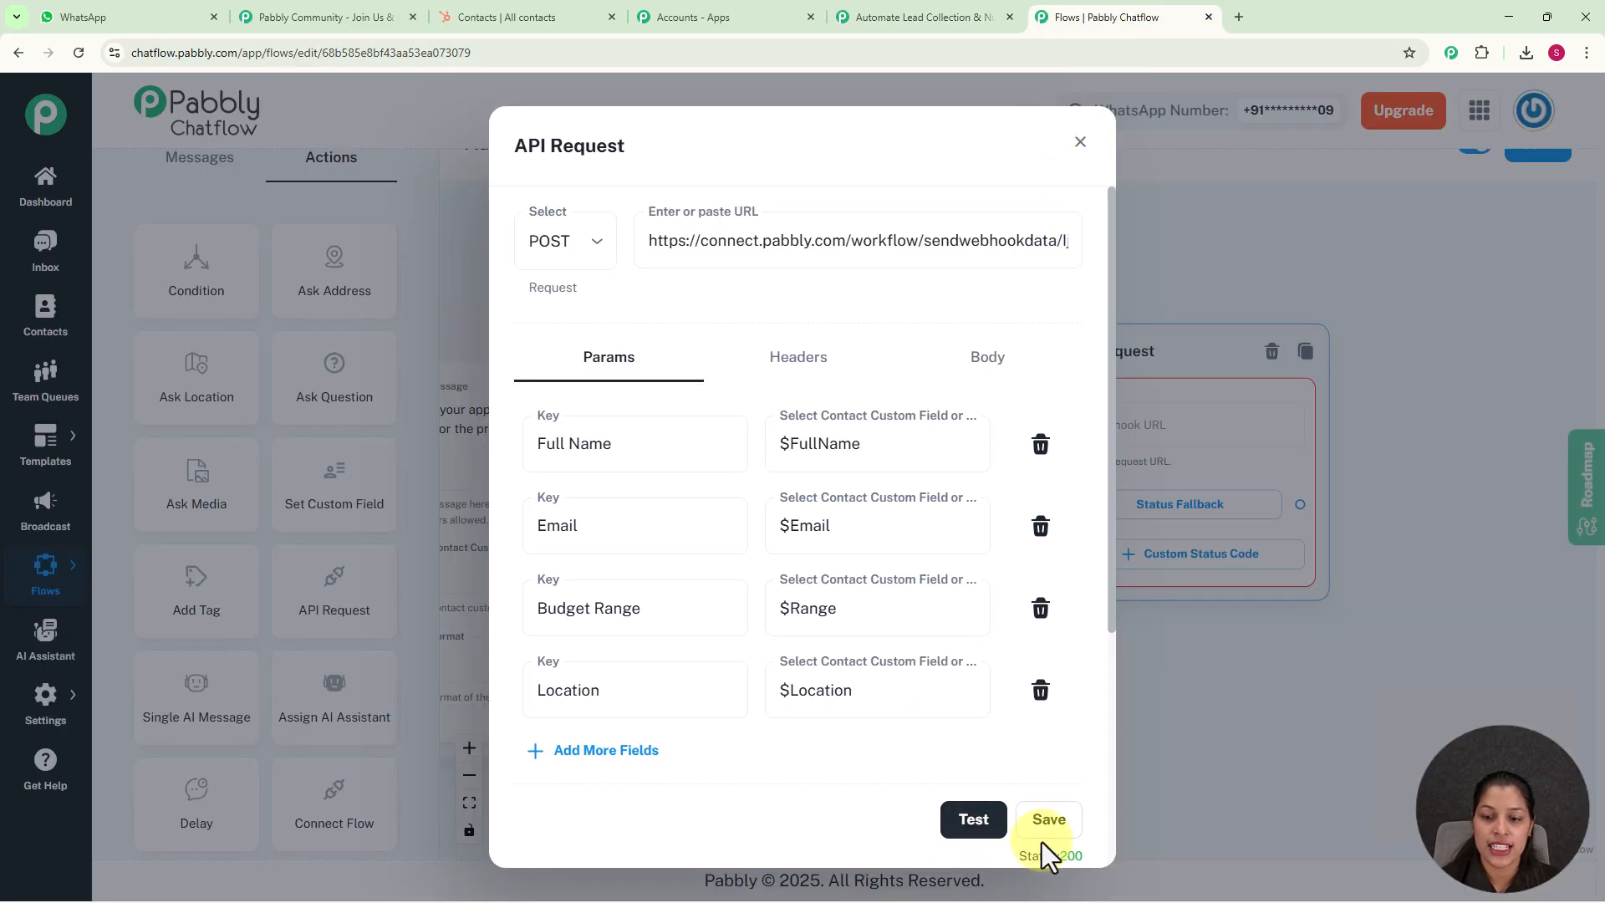
click(1050, 821)
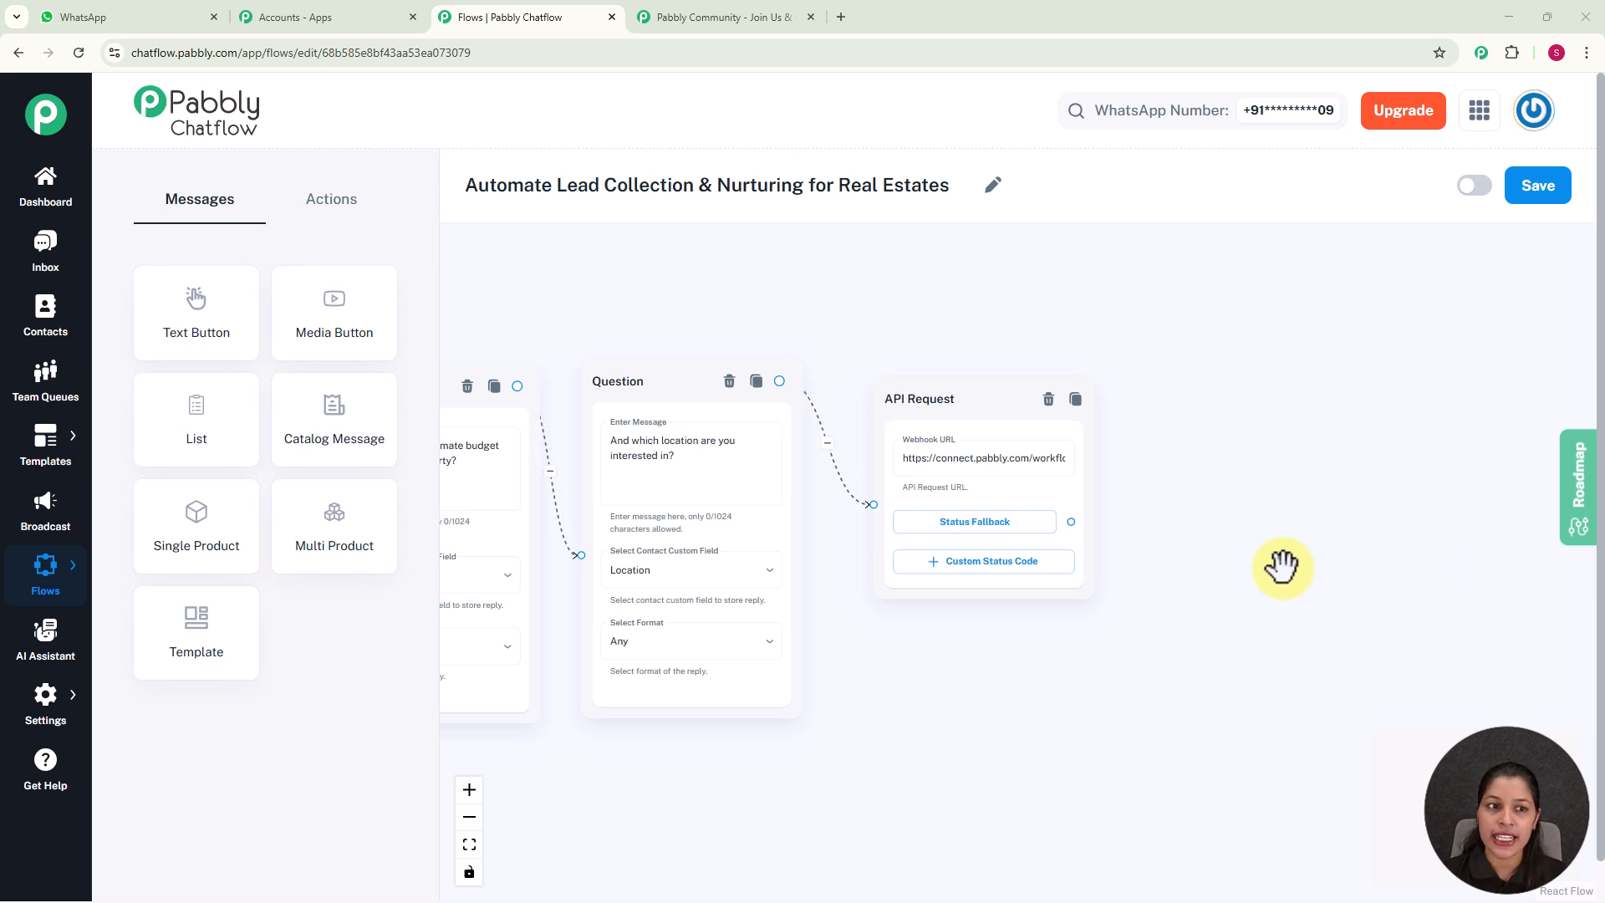
Add a Condition node after the API Request node and connect the two
click(313, 200)
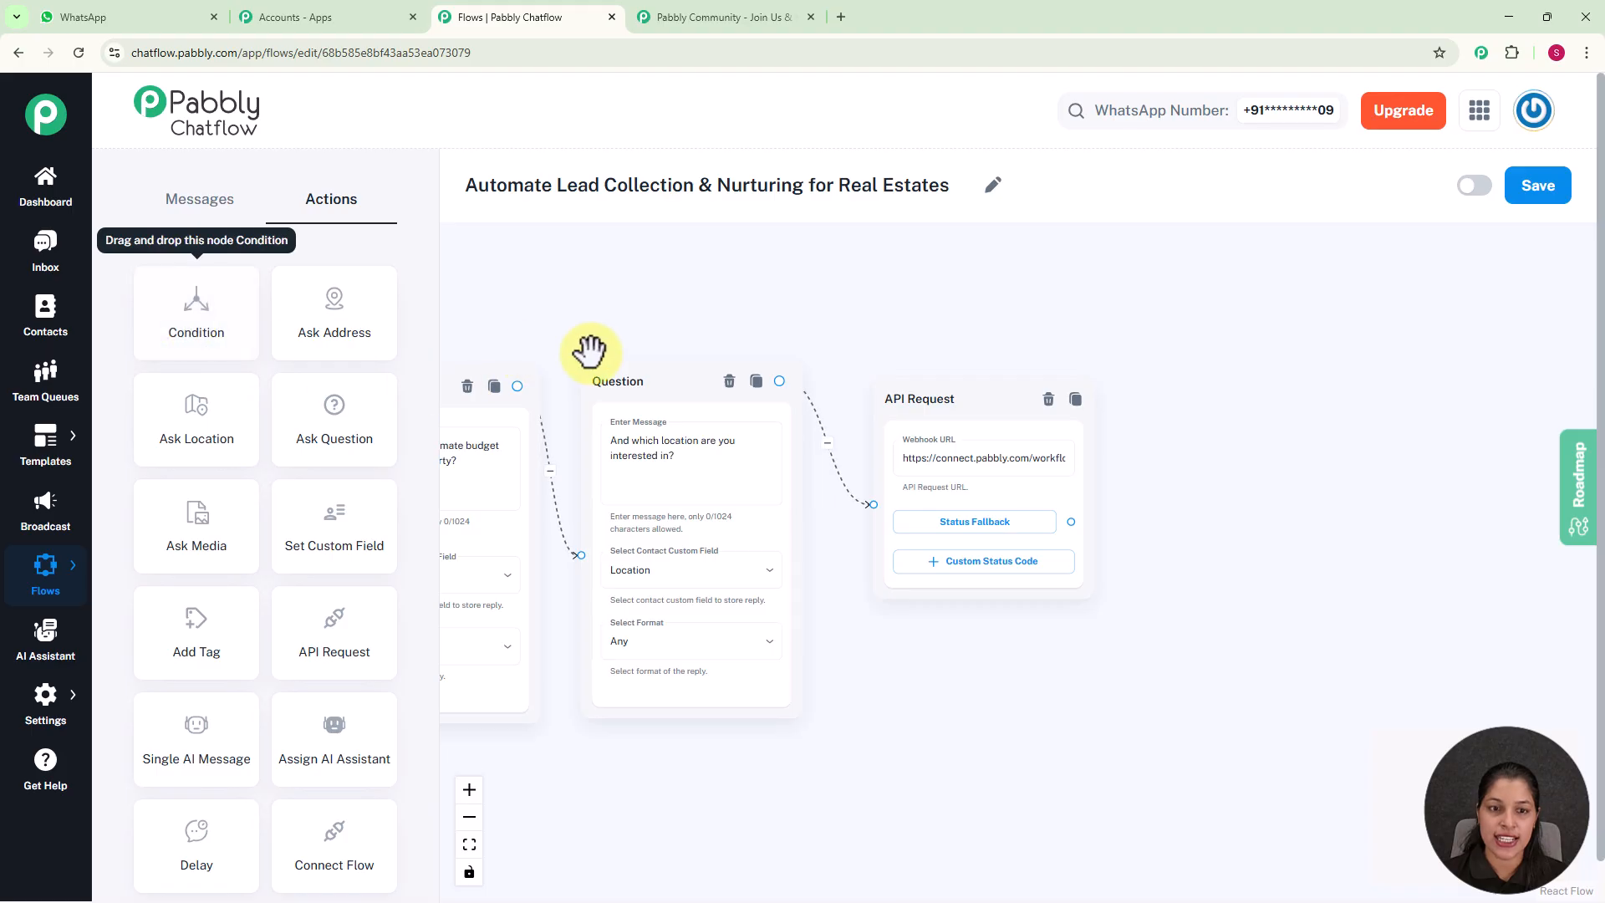
scroll(585, 343, down, 5)
drag(585, 317, 1064, 384)
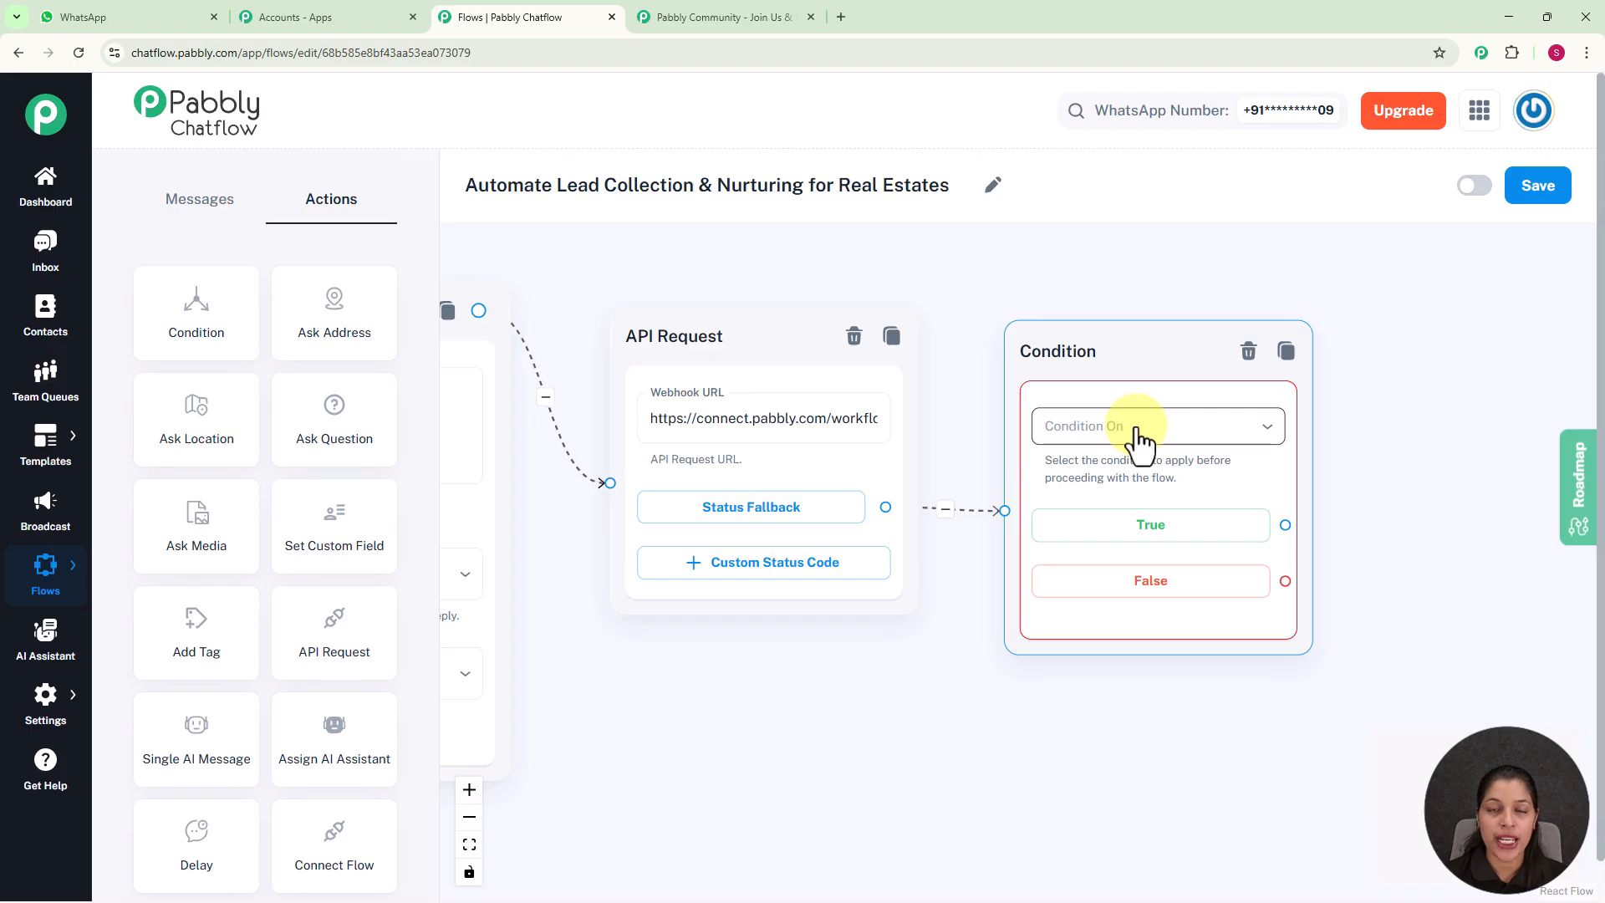
Set the Condition node to evaluate a Contact Custom Field using the Equal condition
click(1139, 428)
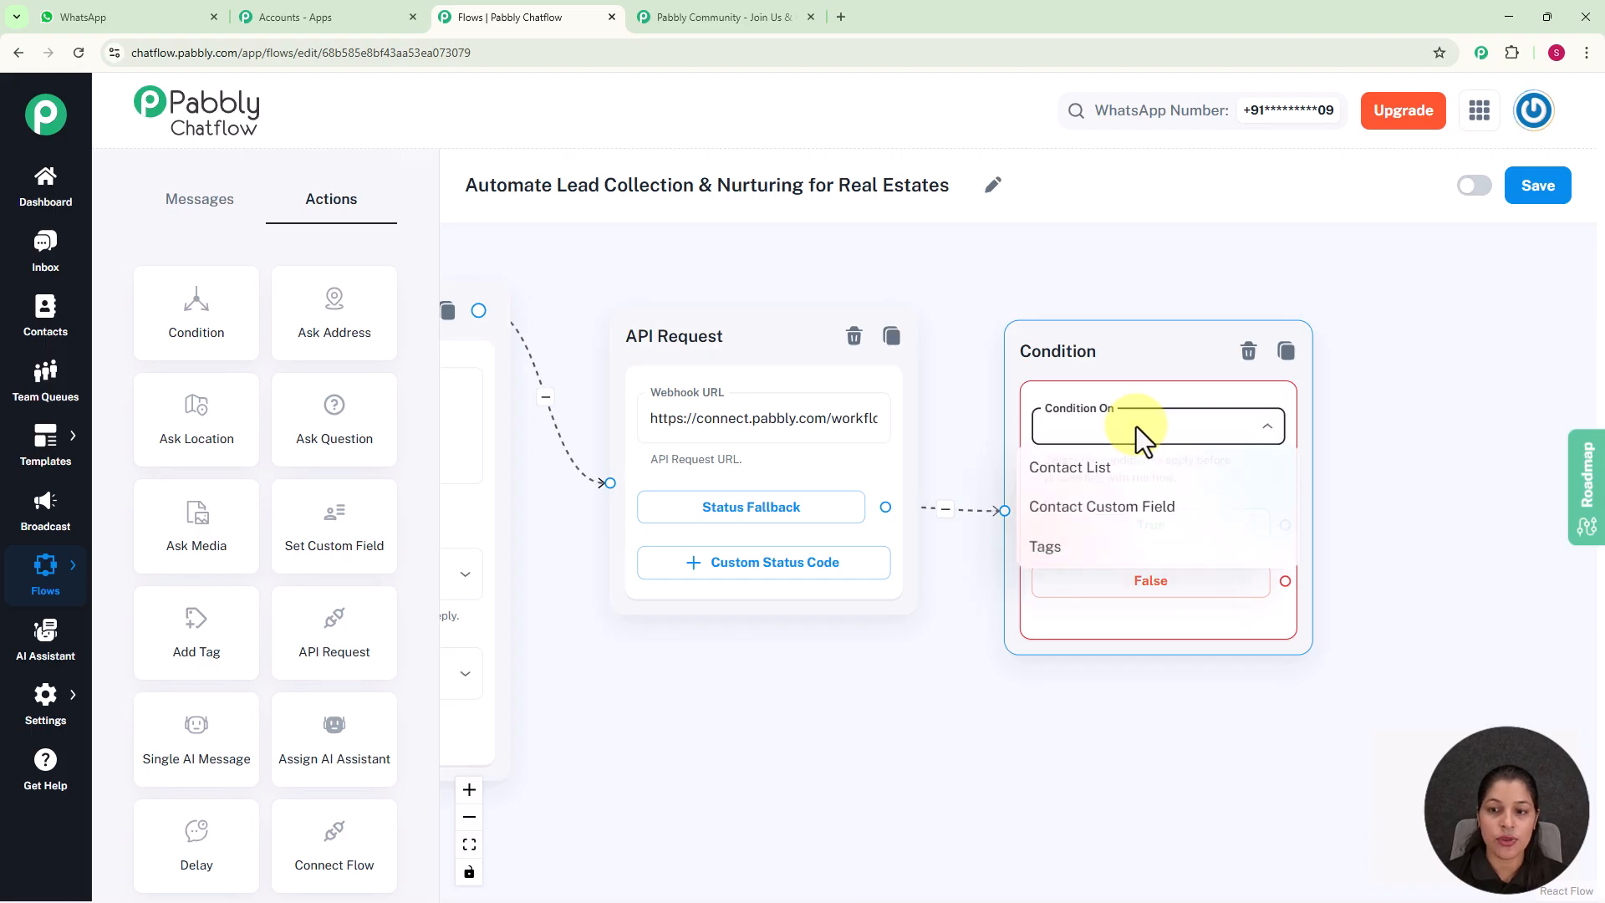
click(1107, 519)
drag(1361, 537, 1169, 422)
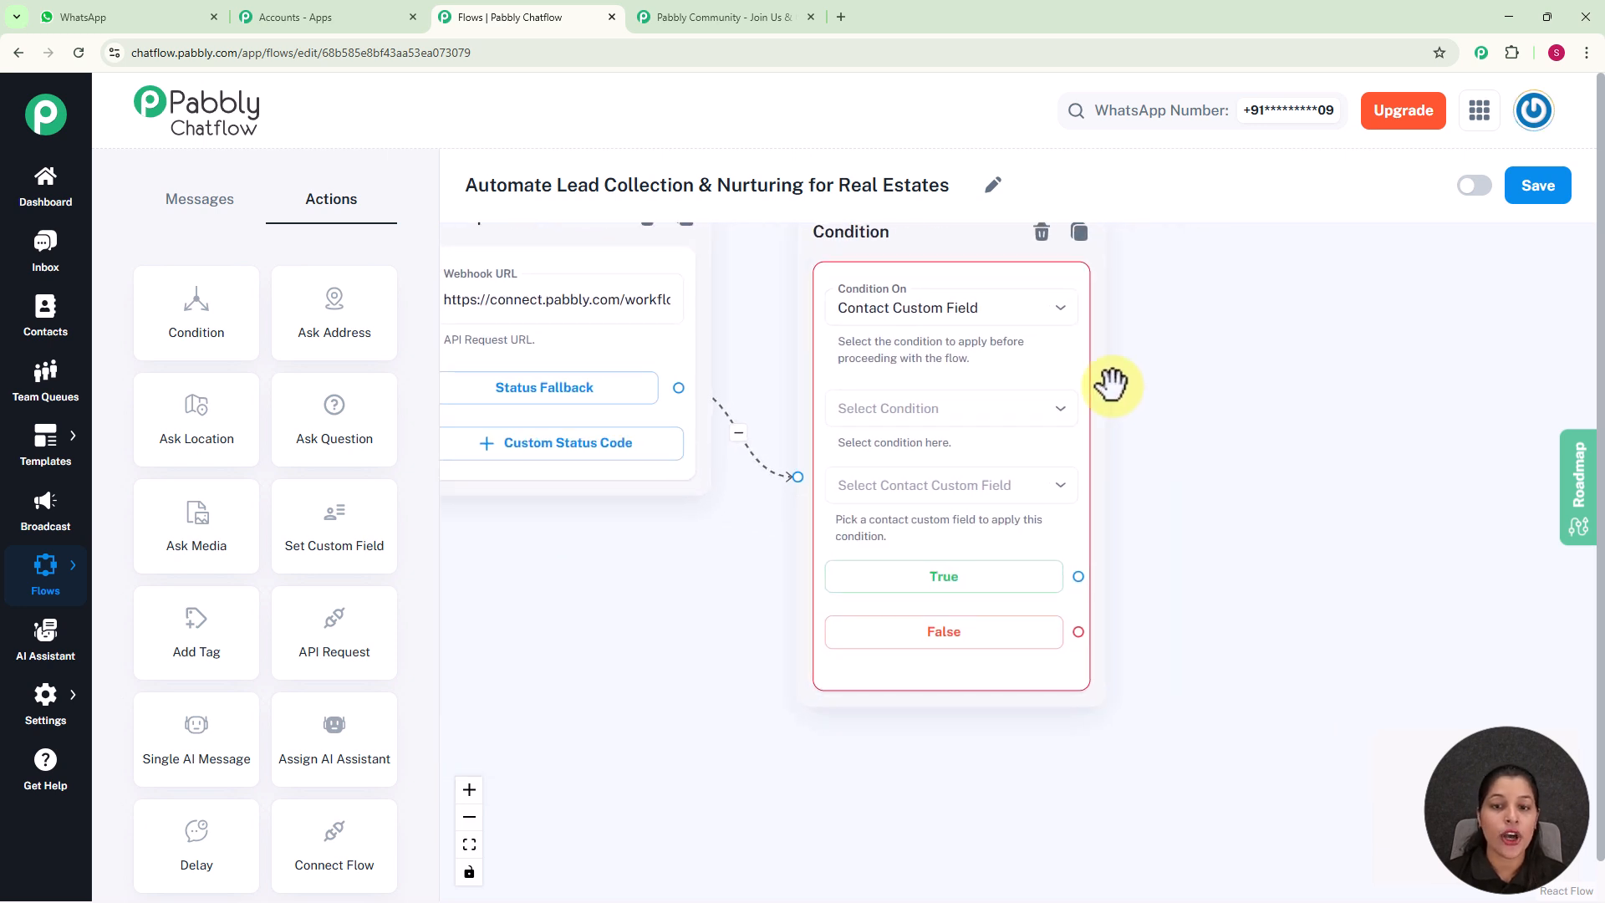
click(991, 414)
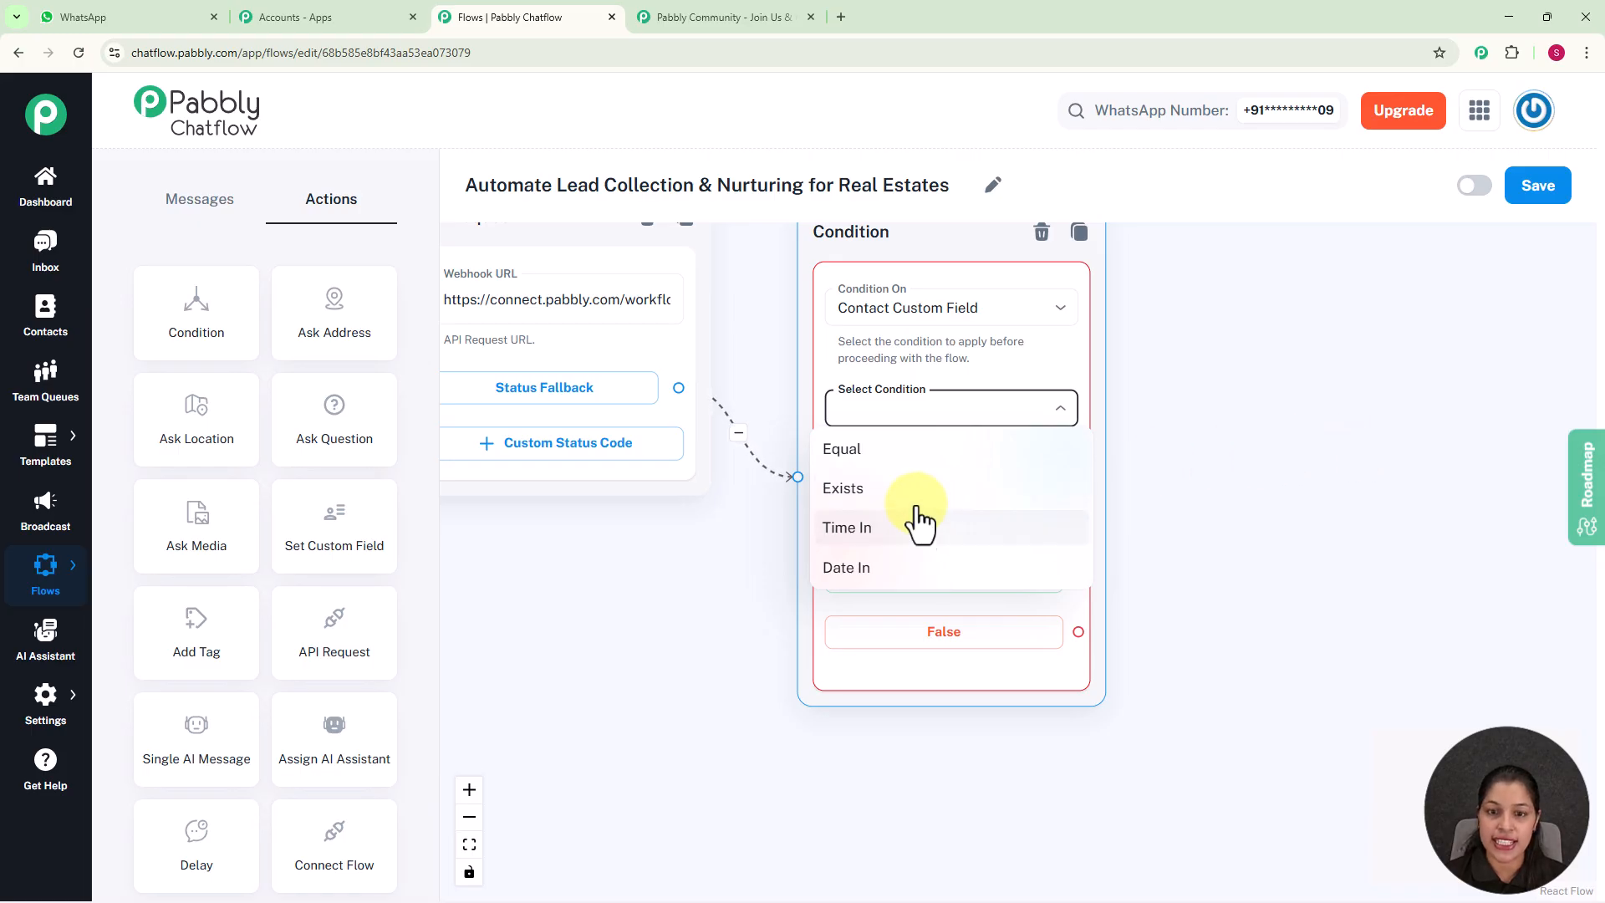
click(961, 455)
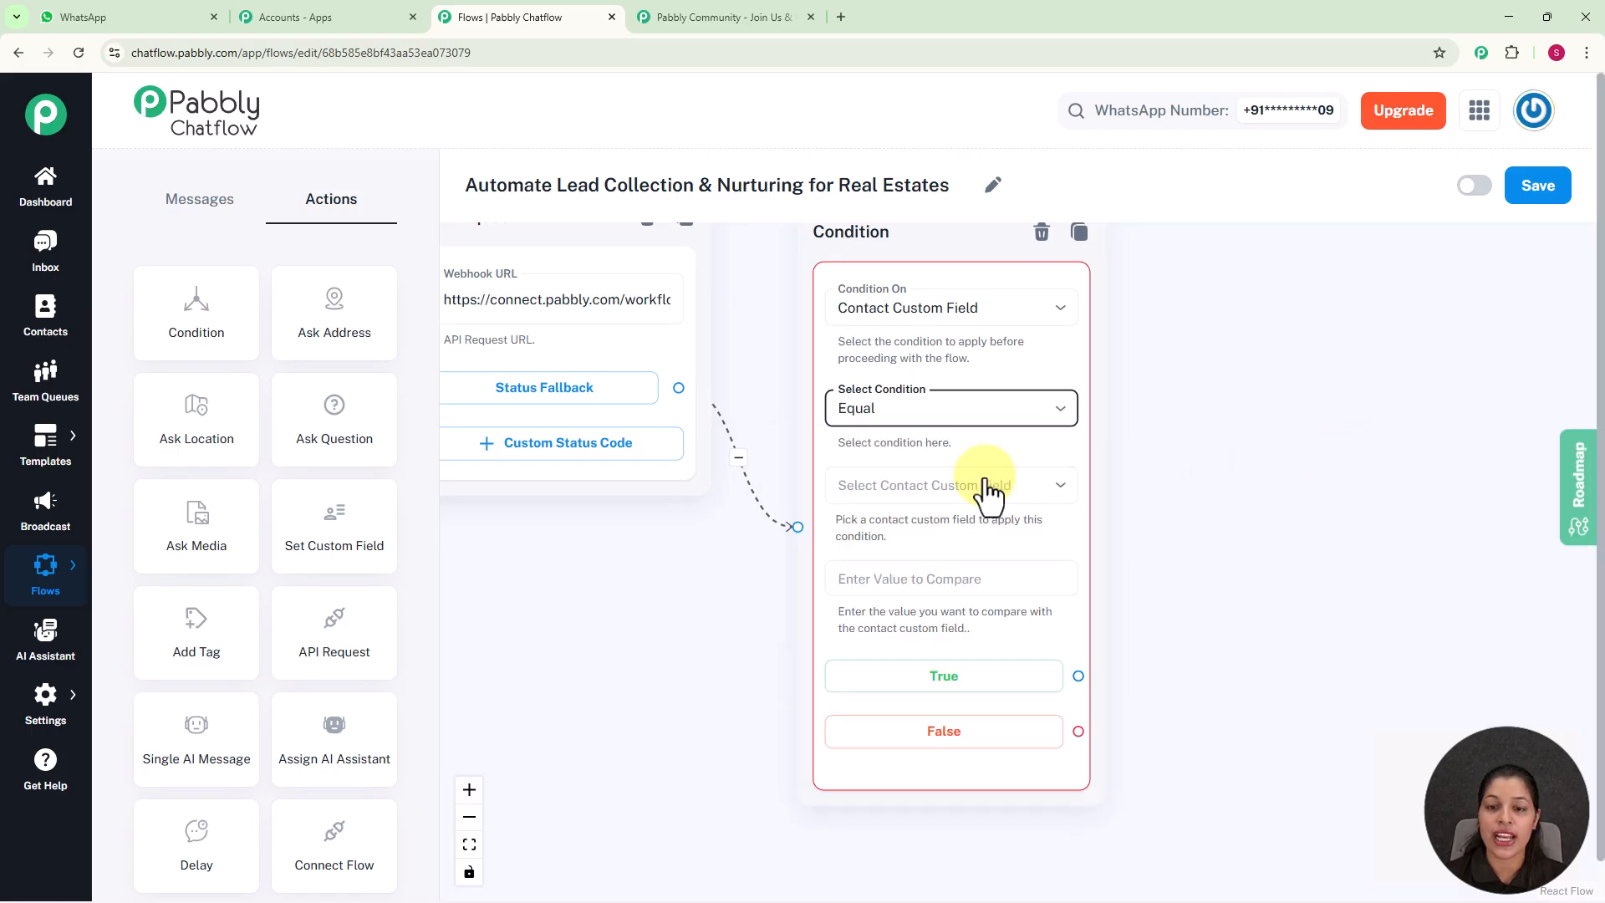
Choose Property as the condition's contact custom field and set the comparison value to Buy Property
click(919, 487)
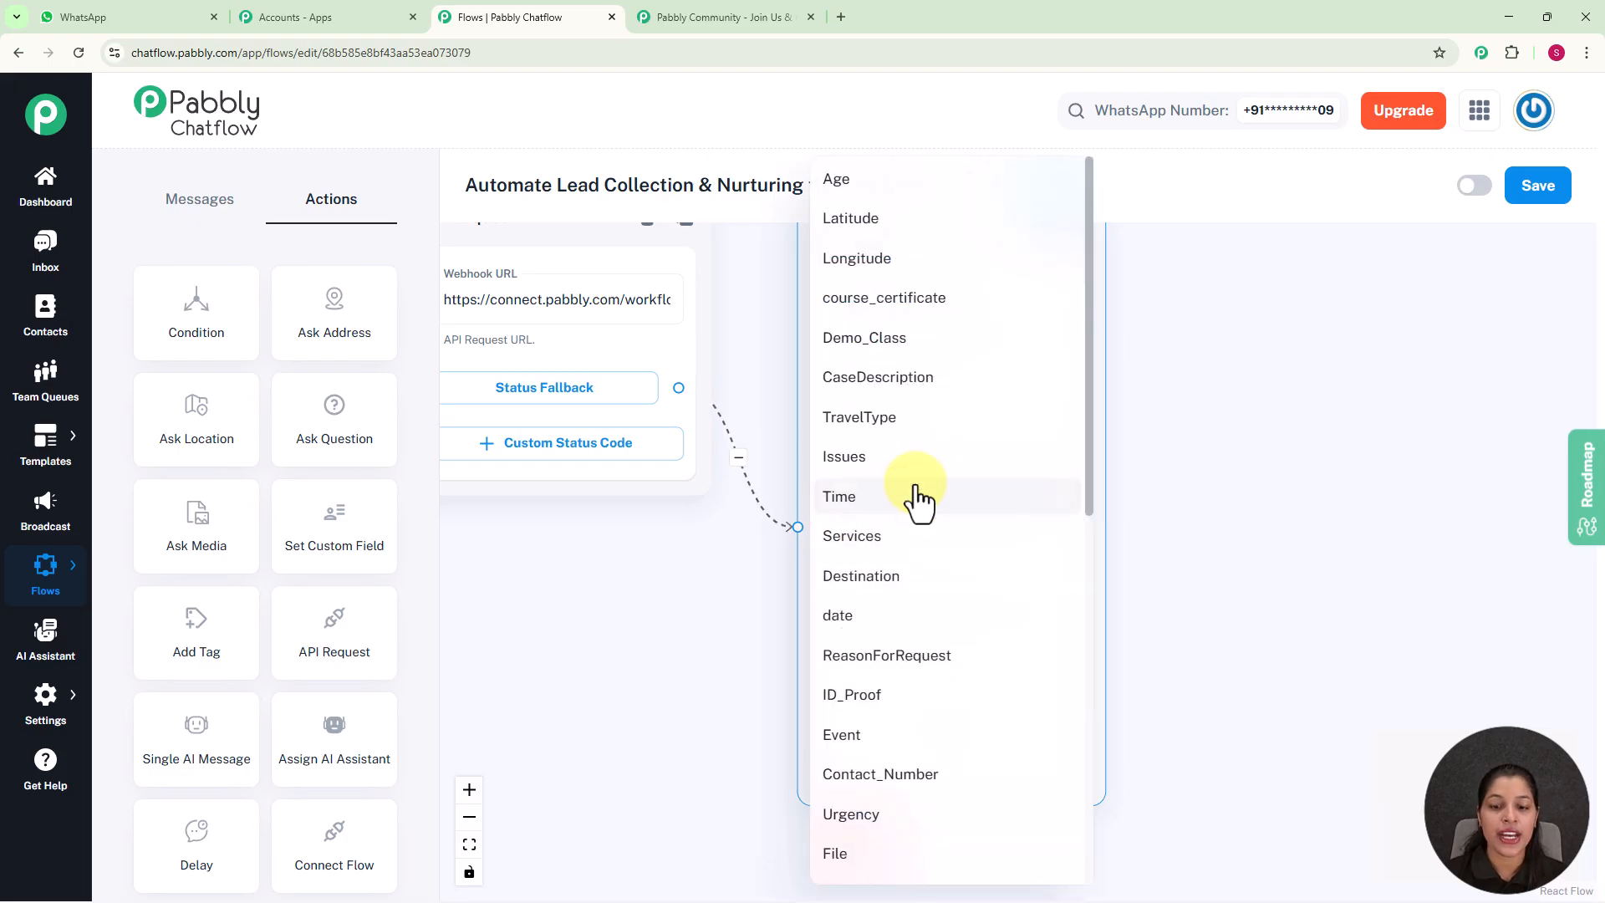
scroll(886, 714, down, 4)
scroll(886, 717, down, 3)
click(961, 546)
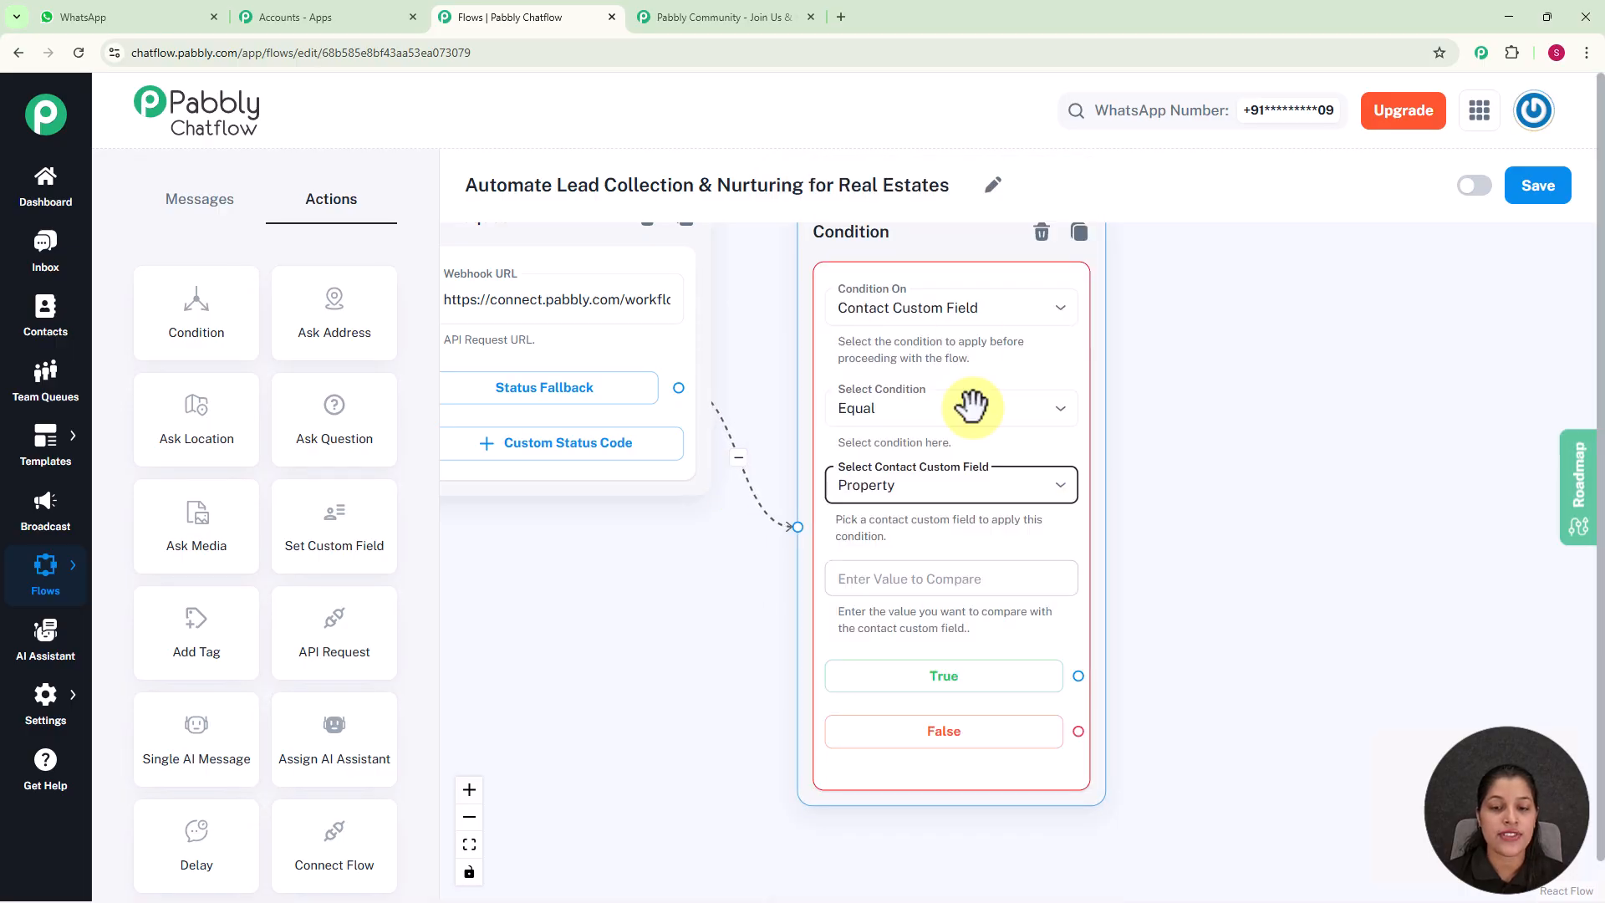
click(987, 583)
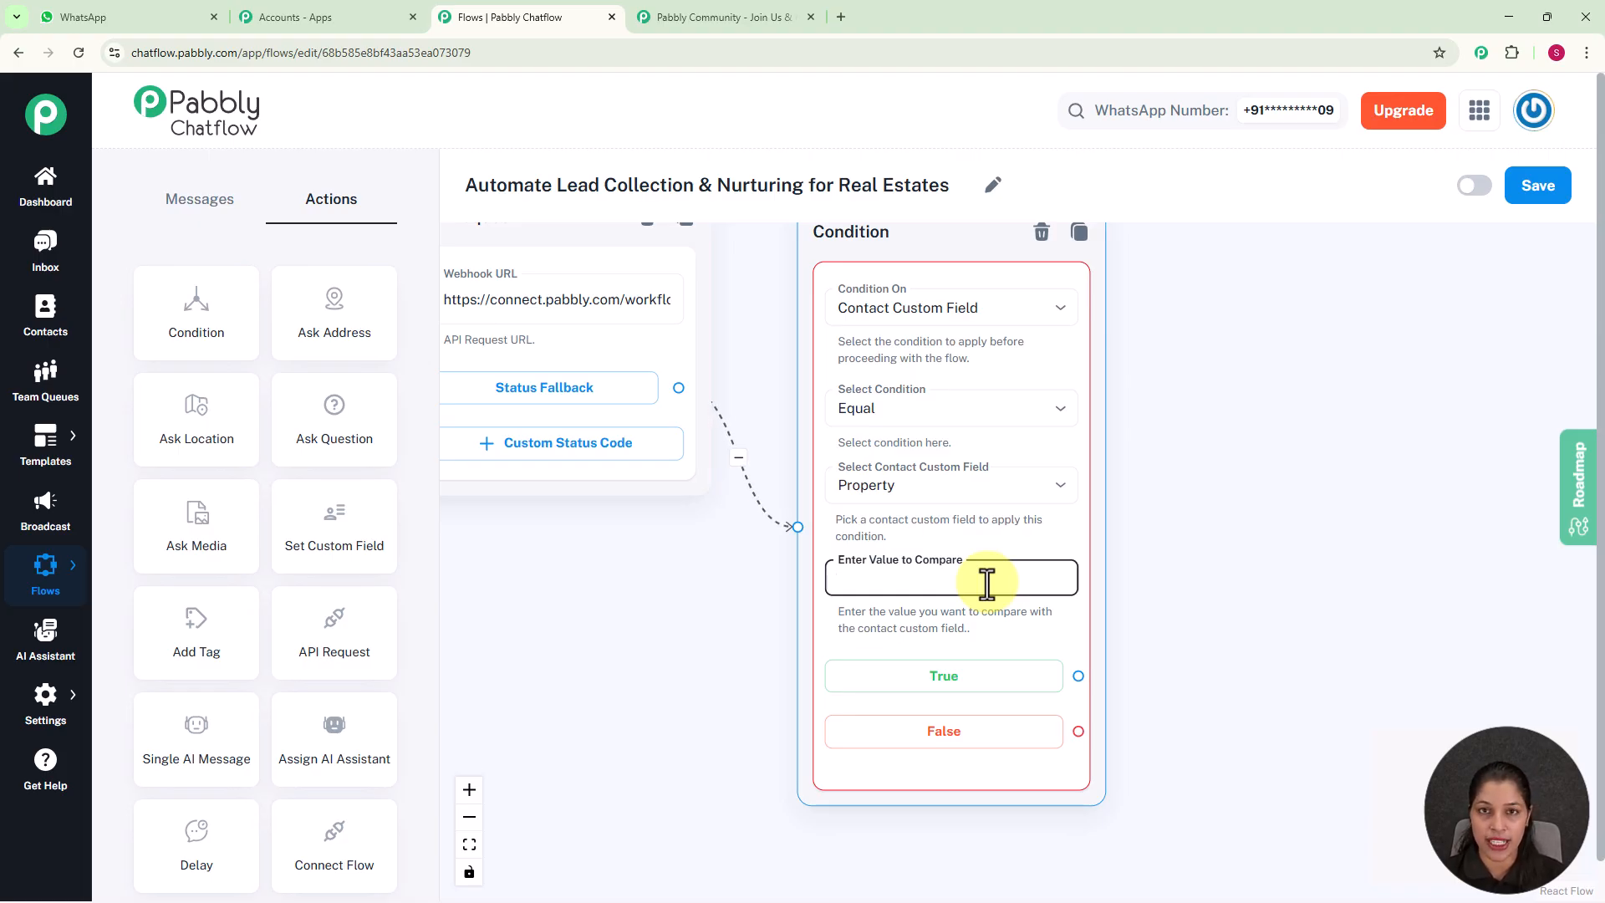
drag(1299, 581, 1291, 533)
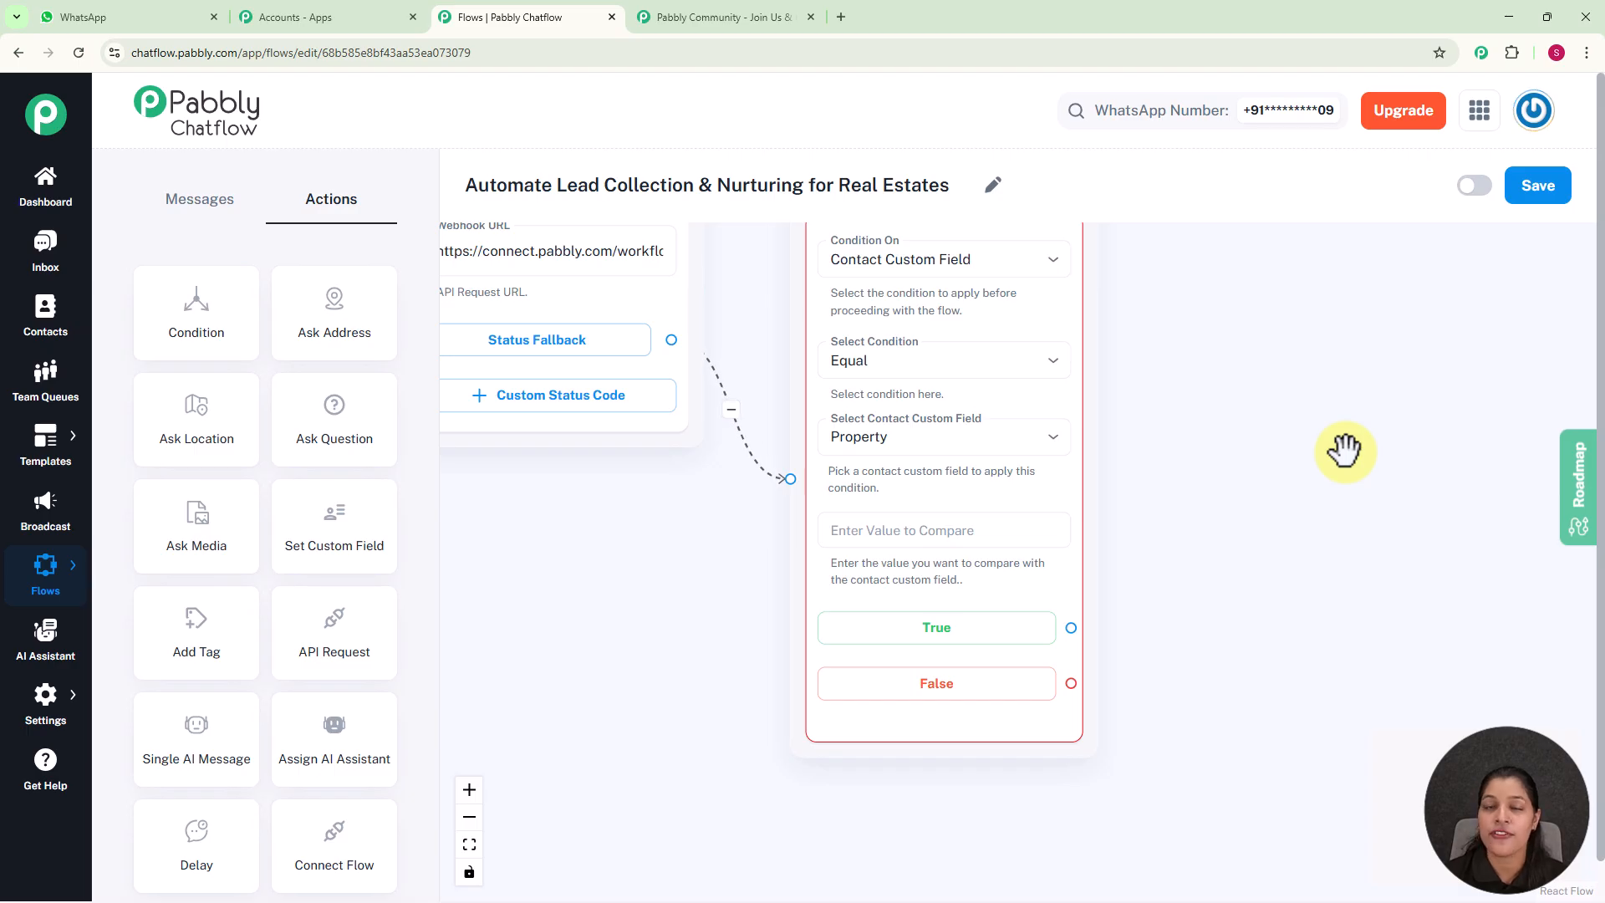
click(893, 532)
text(Buy Property)
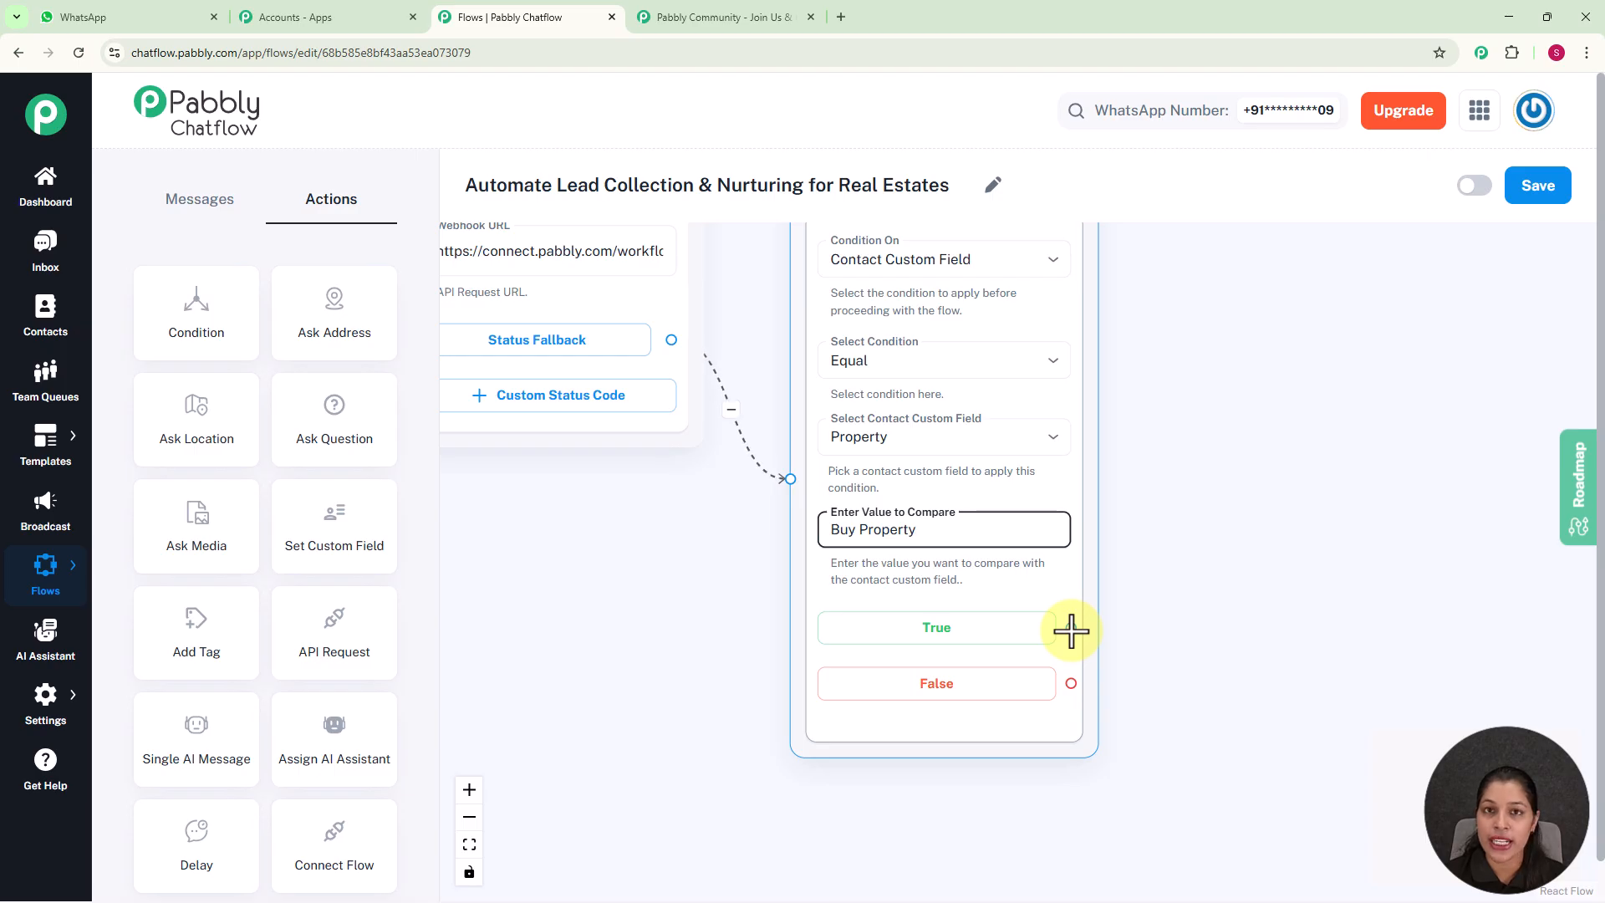
Connect the condition's True branch to a new List node with the body 'Property for Sale Here are some properties matching your criteria in $Location.👇'
drag(1071, 631, 1237, 308)
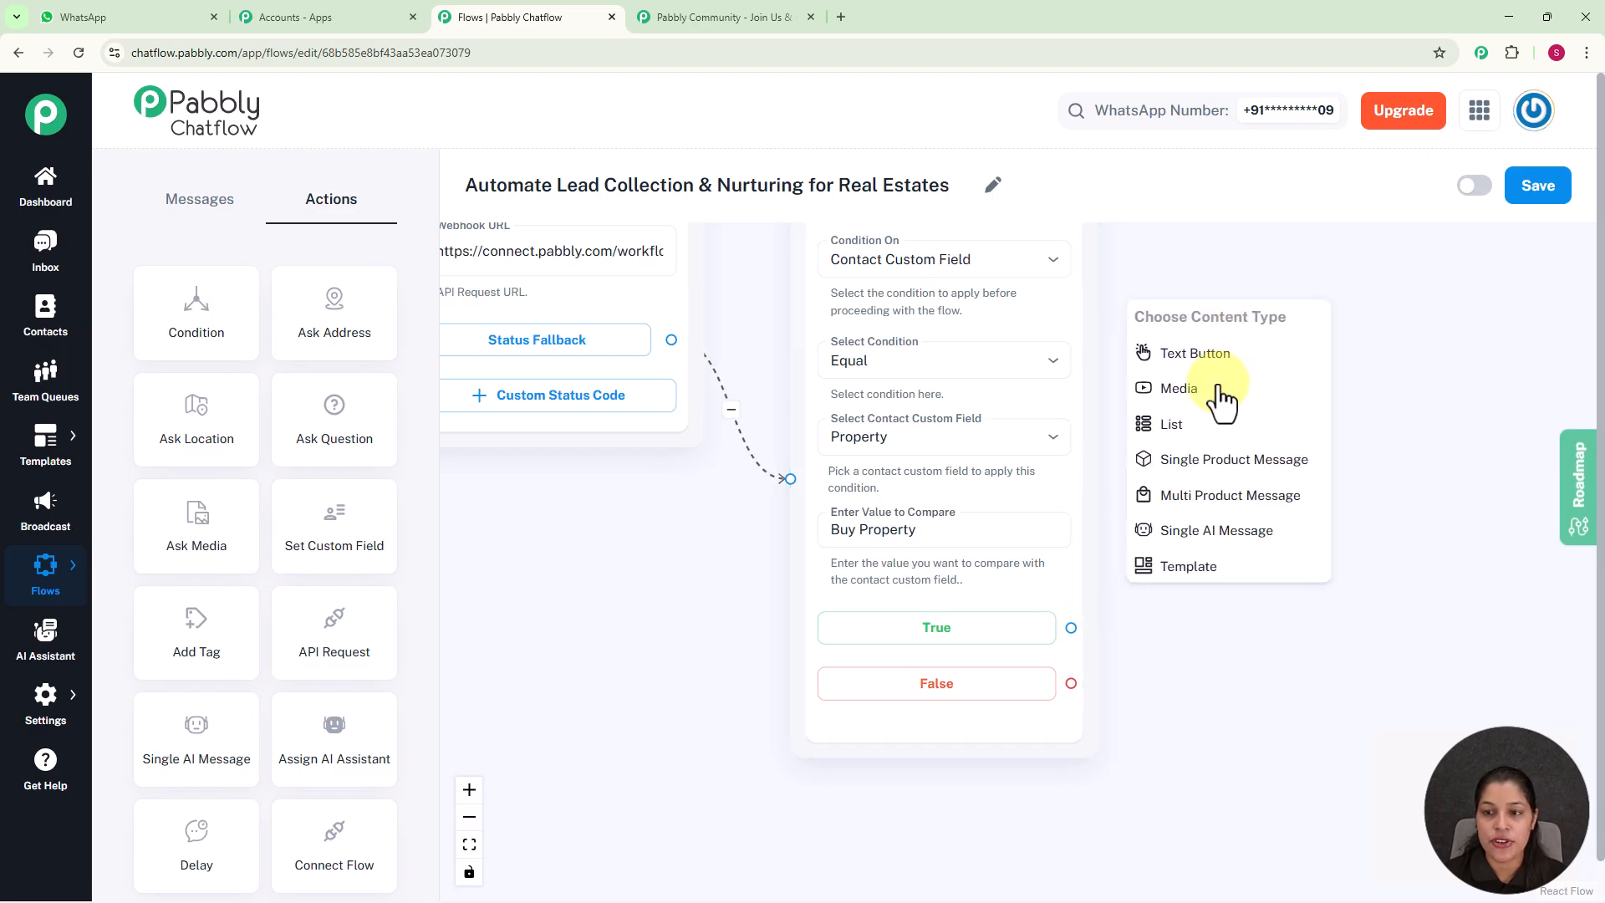
click(1211, 435)
drag(1228, 329, 1257, 209)
scroll(1325, 403, down, 4)
drag(1488, 421, 1168, 420)
scroll(1168, 419, up, 2)
click(931, 425)
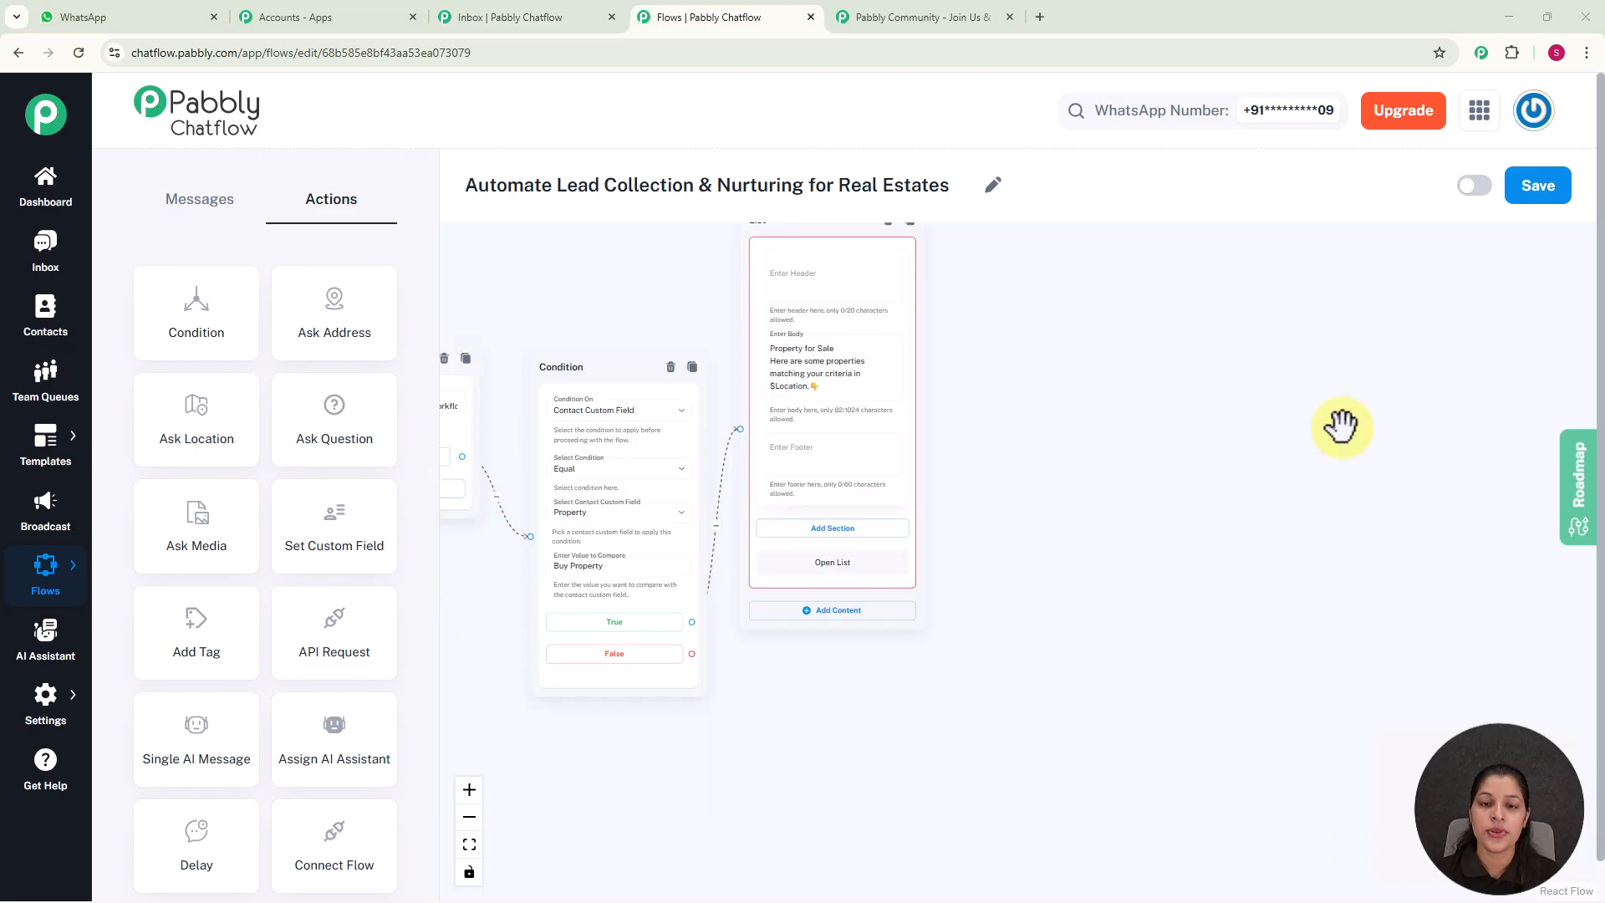
click(1138, 452)
Add a section titled Property for Sale to the True branch's List node
scroll(1139, 451, up, 2)
drag(1070, 501, 1141, 433)
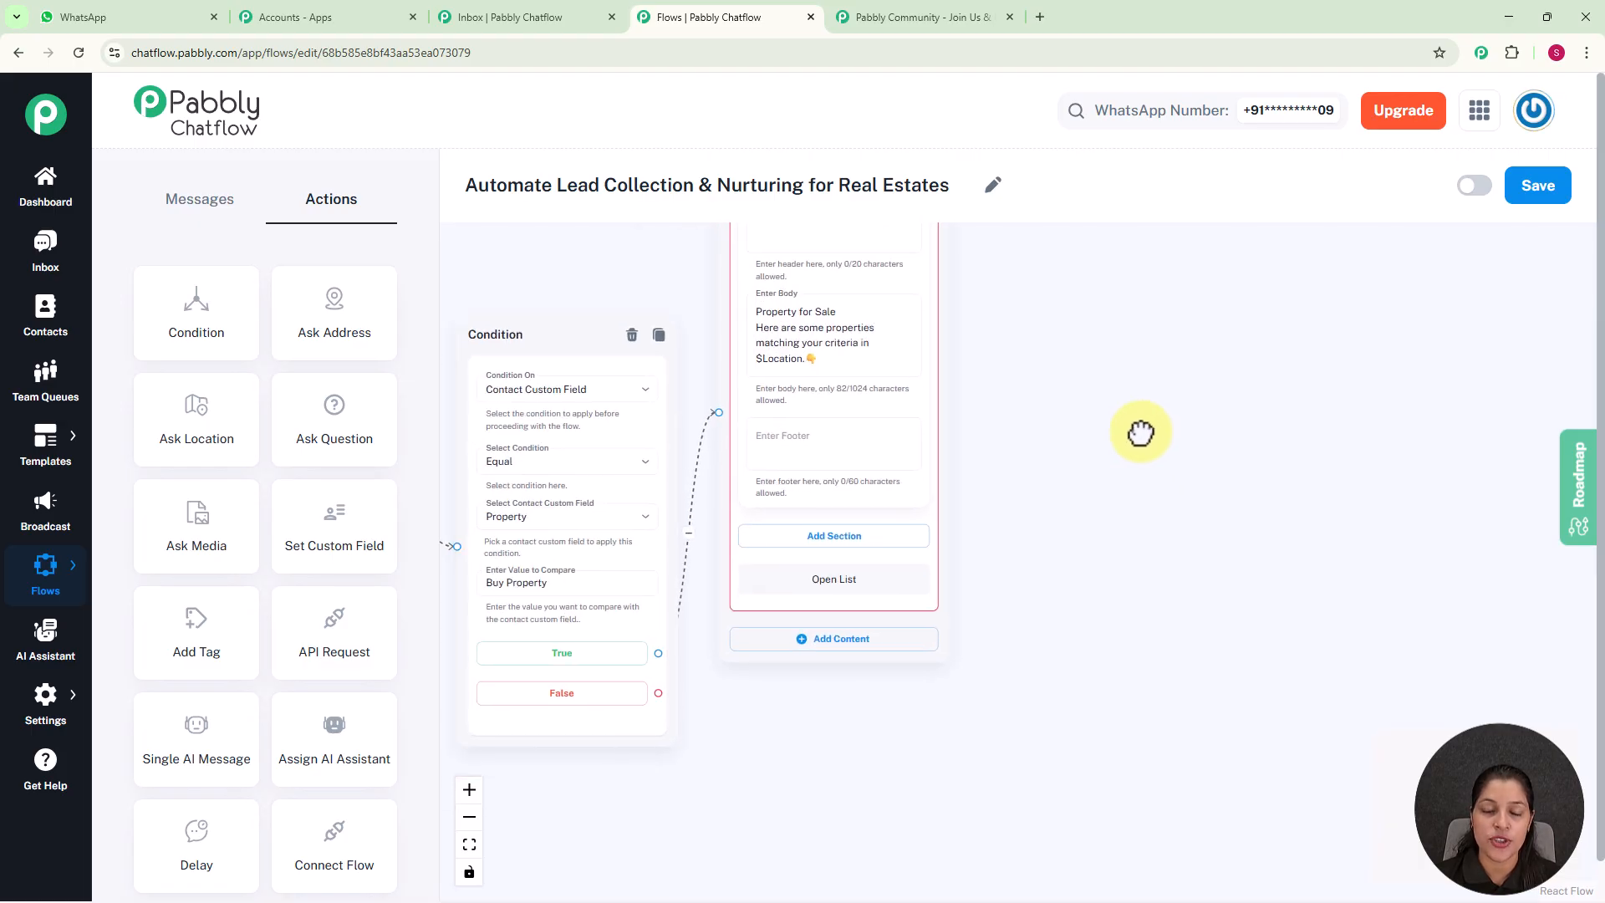
click(843, 542)
click(827, 563)
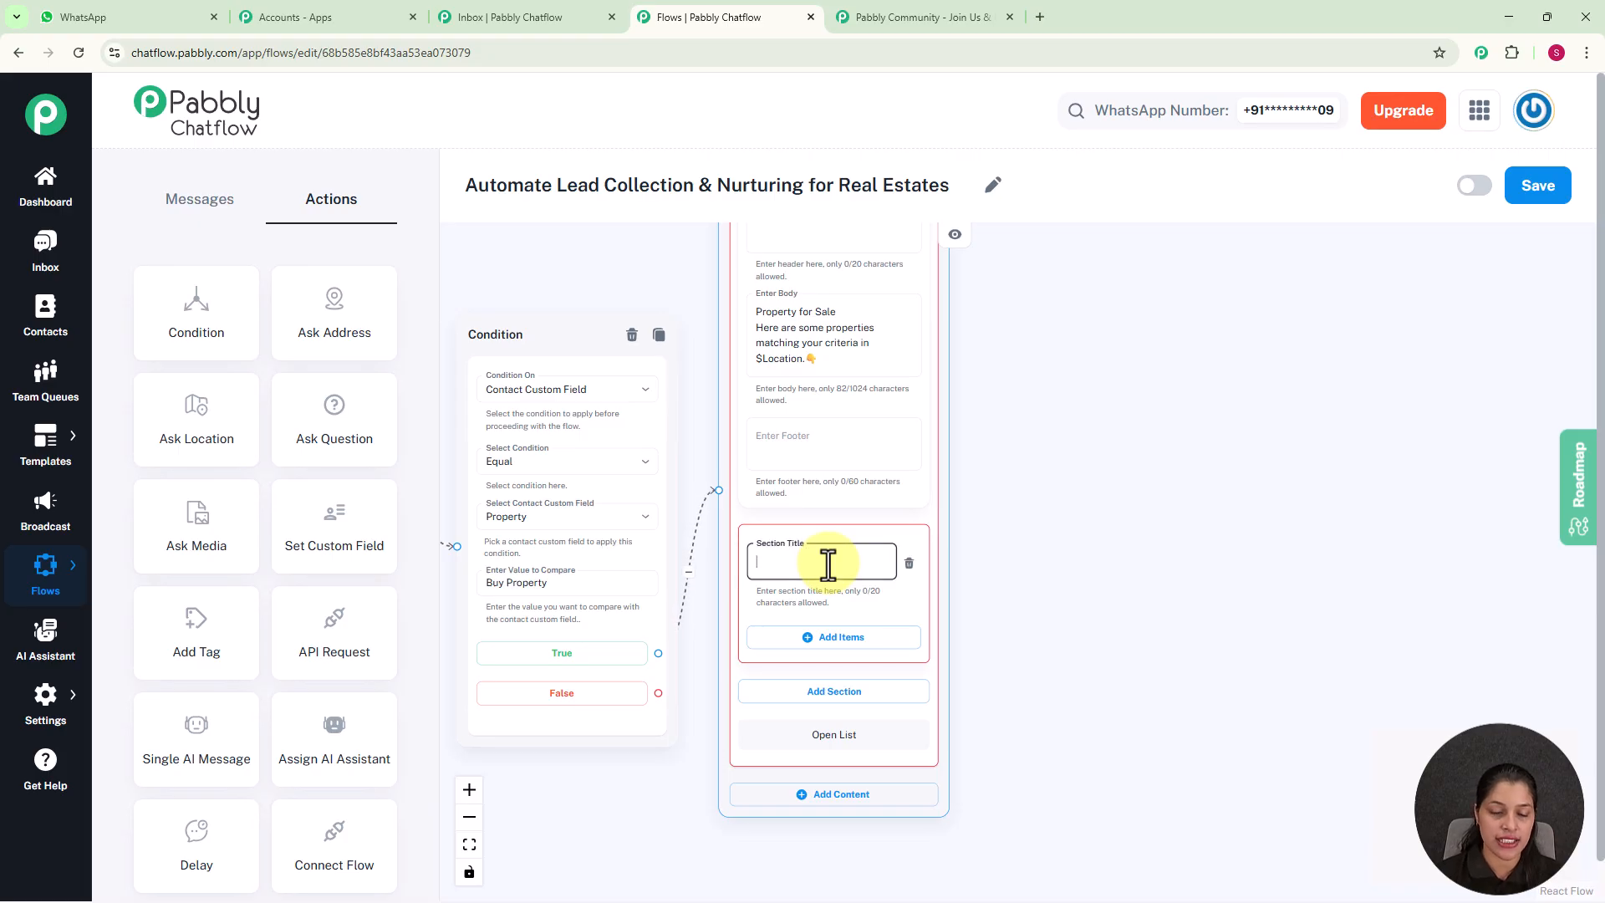
text(O)
key(BackSpace)
text(Pr)
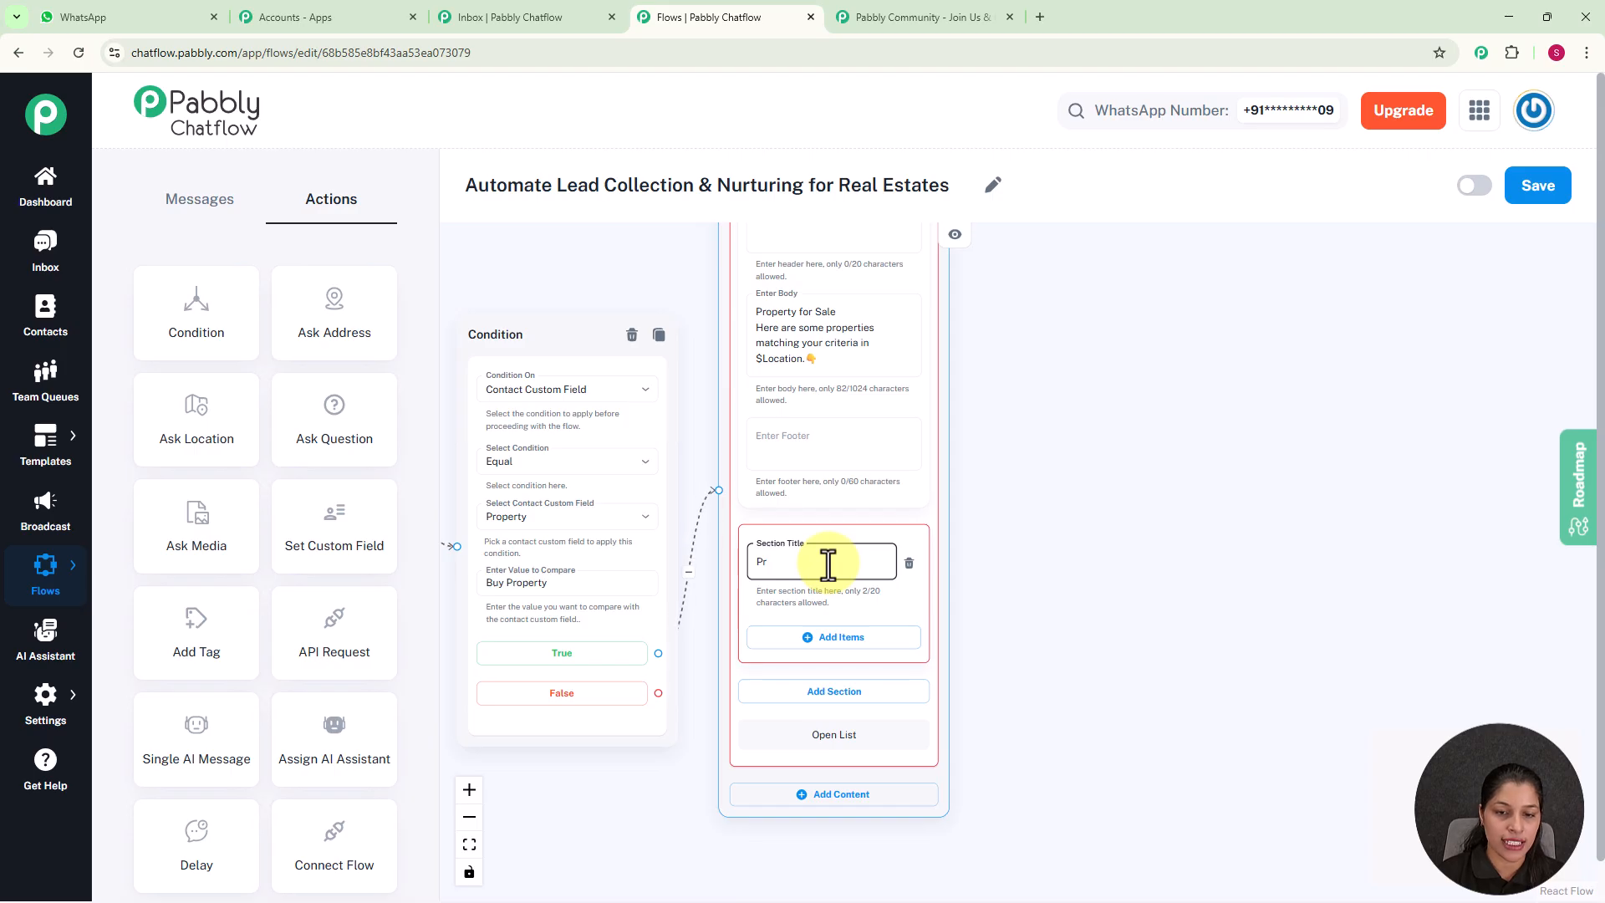
text(operty for Sale)
scroll(1085, 443, down, 2)
drag(1085, 443, 1020, 322)
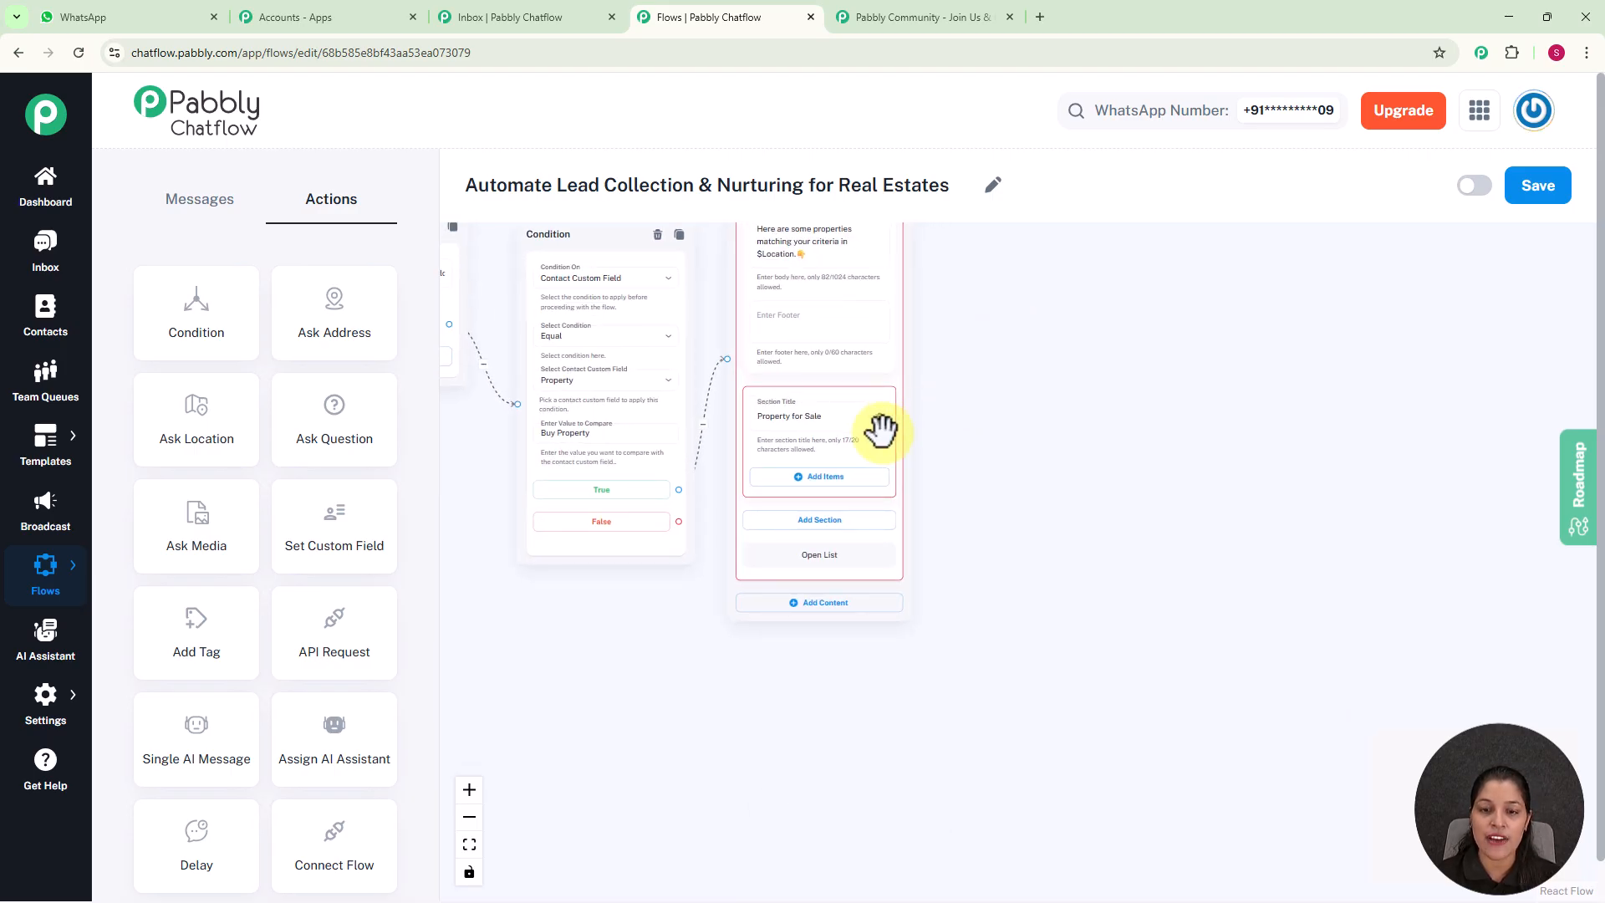
Add an item titled 'Luxury Homes' with a house emoji and the description ₹1.2 Cr to the Property for Sale section
click(821, 489)
scroll(1009, 493, up, 2)
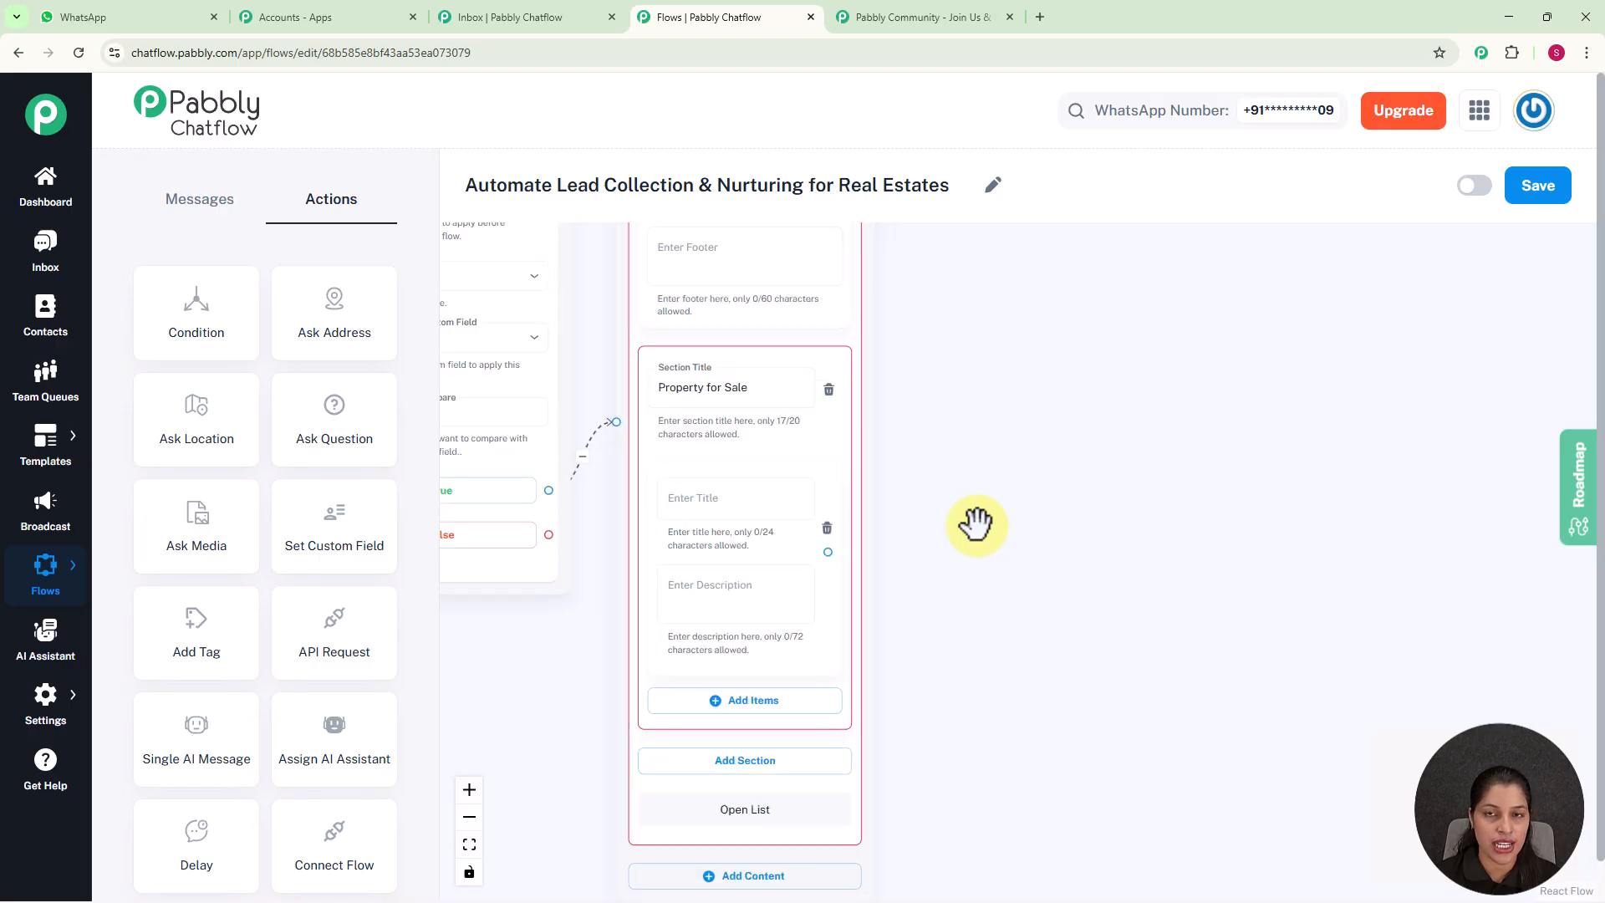
drag(974, 524, 1025, 391)
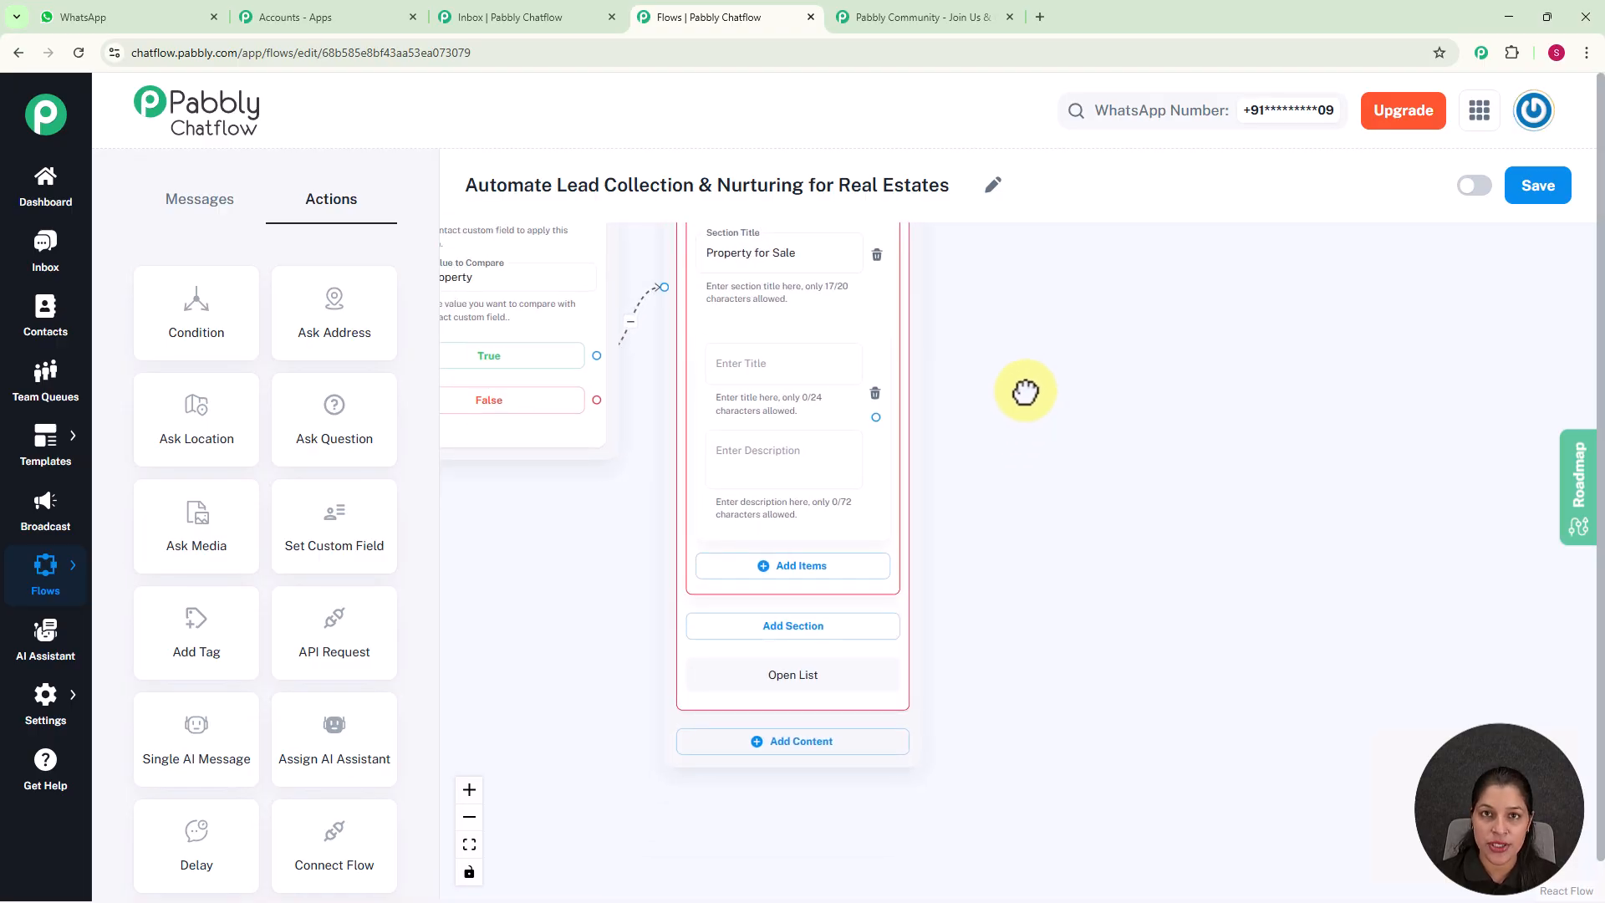
click(743, 366)
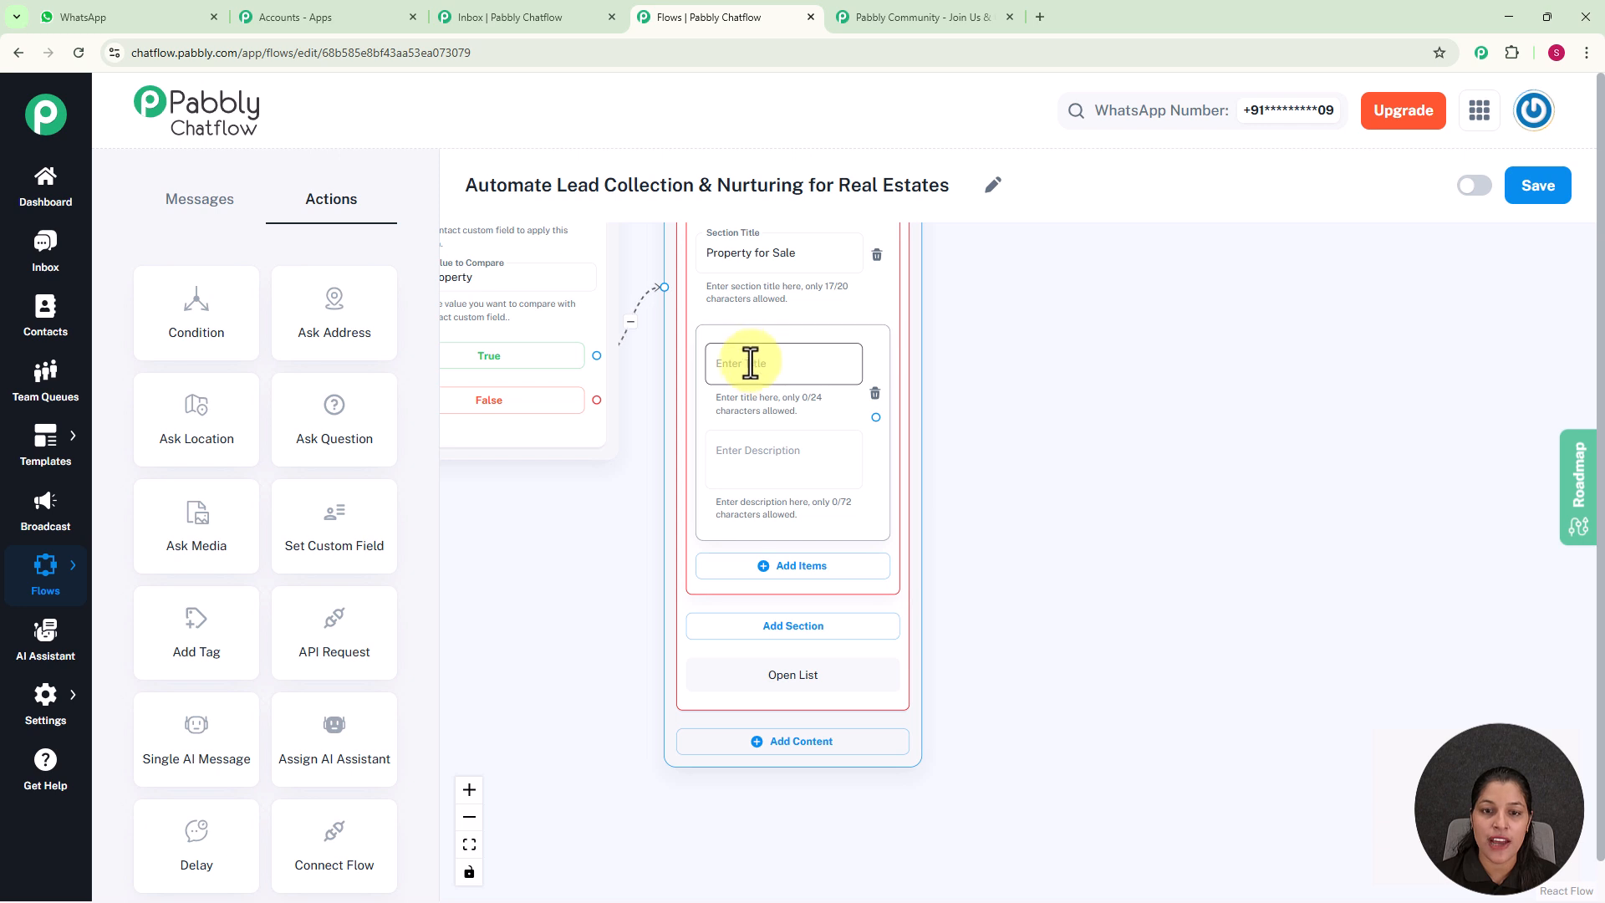
click(748, 365)
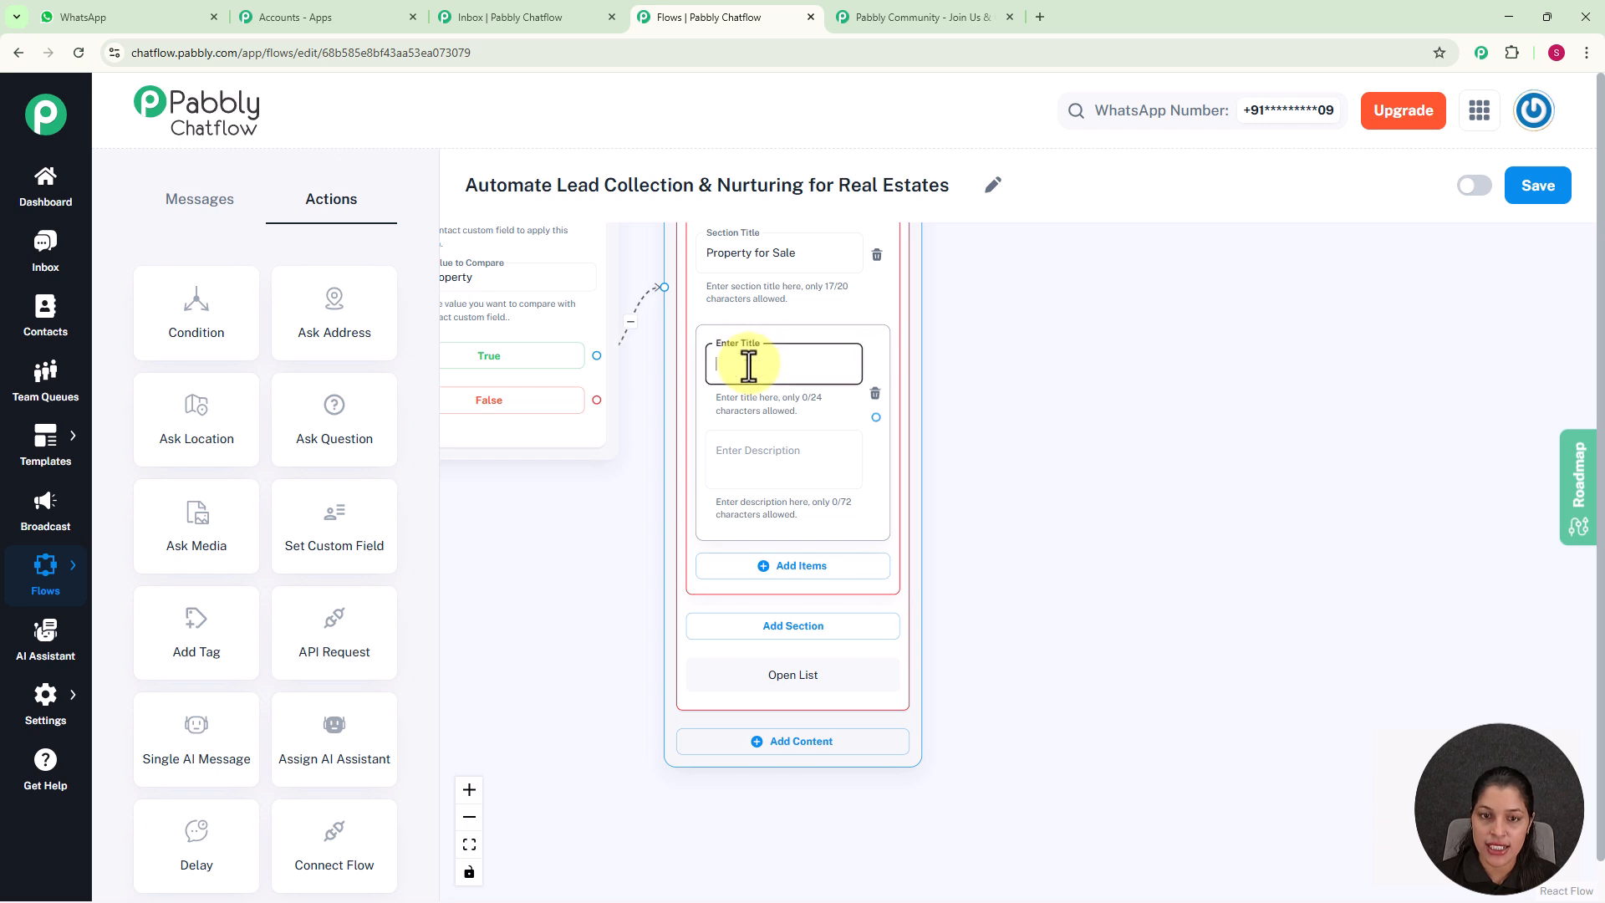
scroll(748, 365, up, 1)
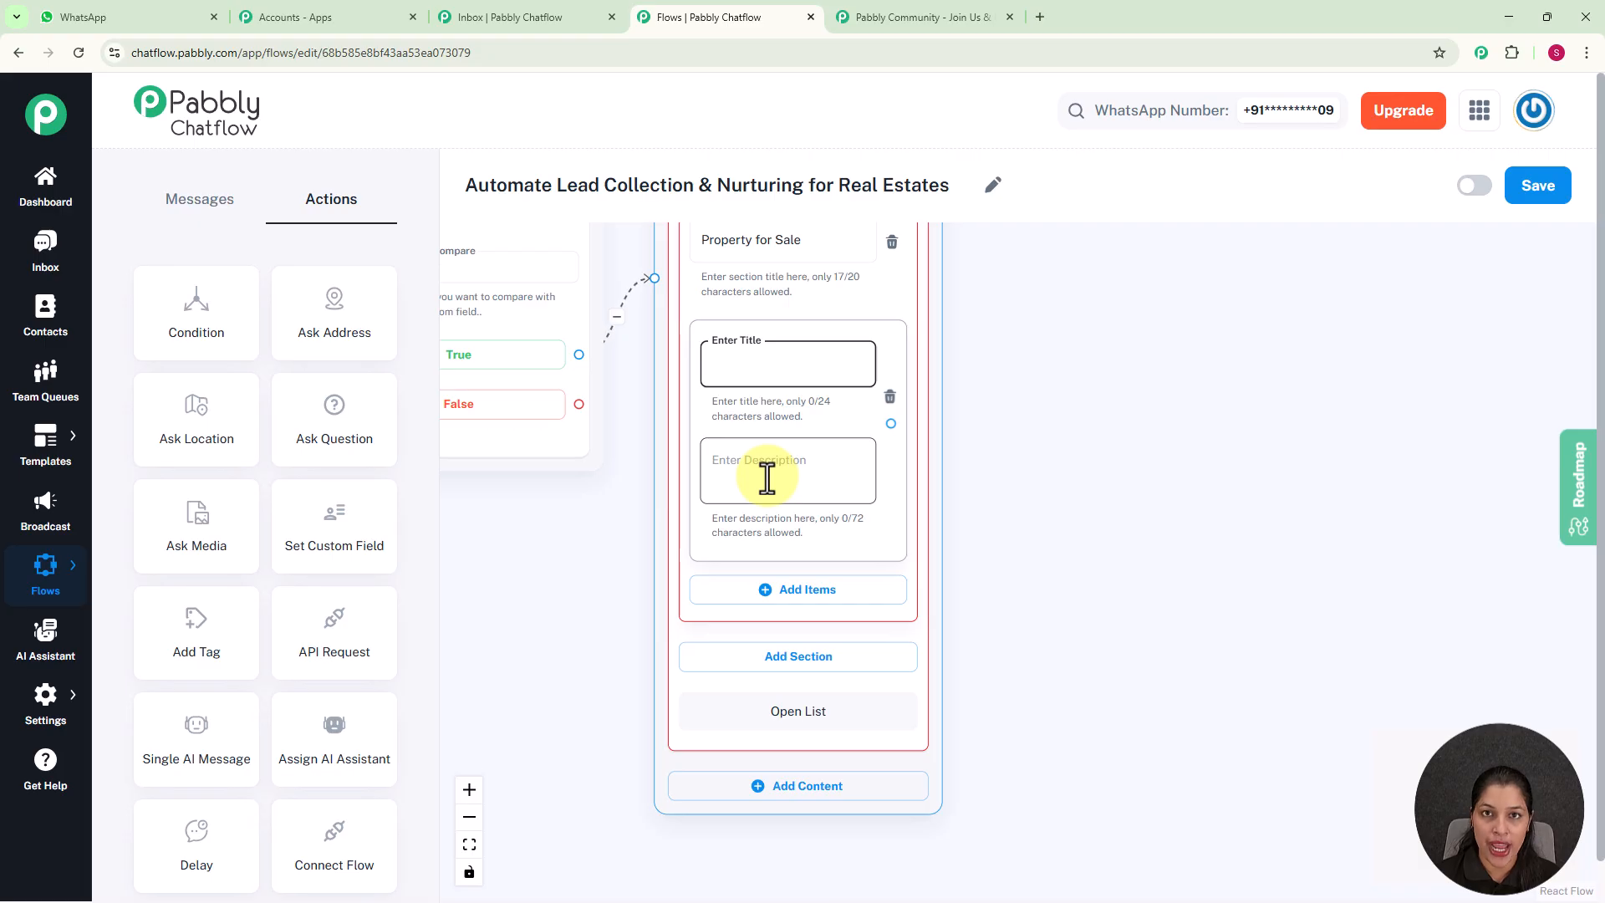
text(Luxury Homes 🏠)
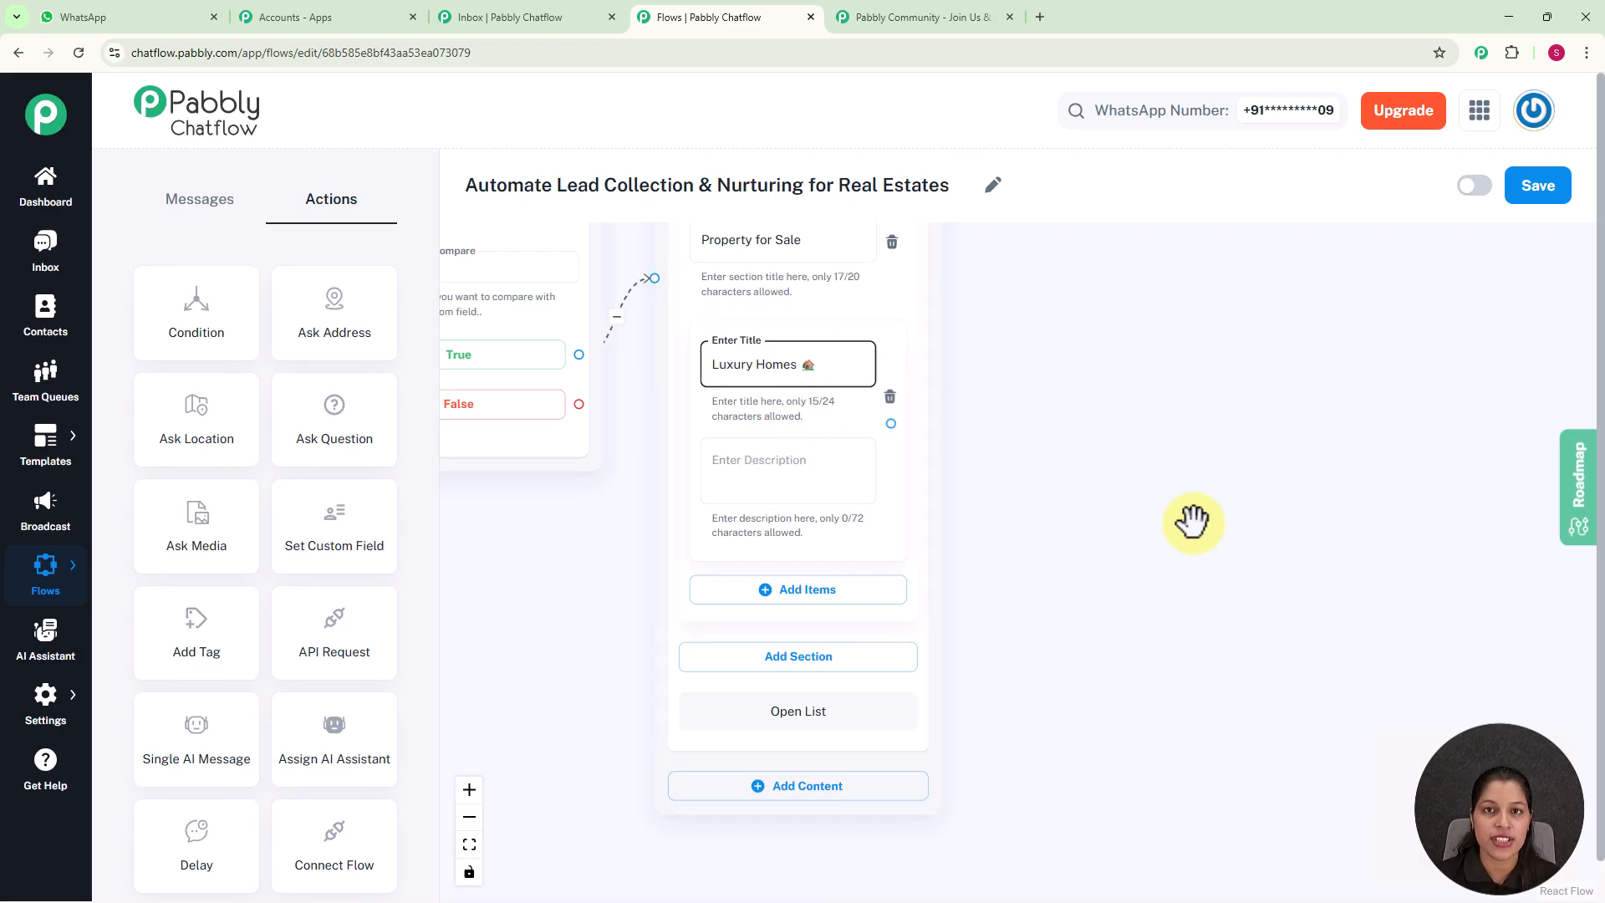
click(795, 472)
text(₹1.2 Cr)
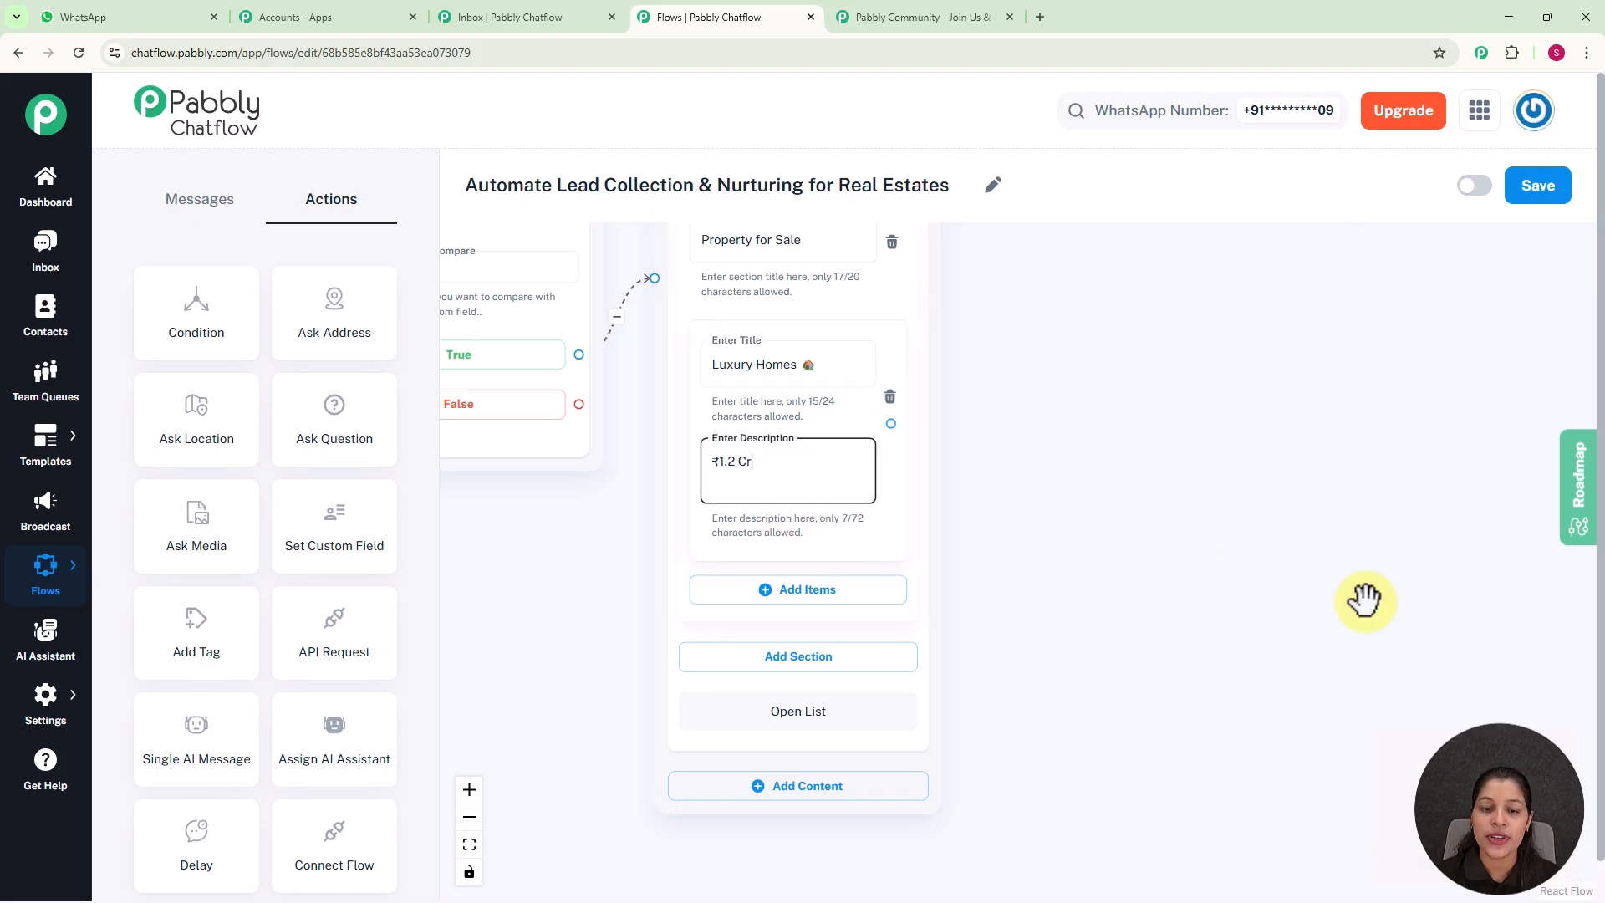
Add a second item titled 'Modern Flats' with a building emoji and the description ₹80 L to the Property for Sale section
click(799, 595)
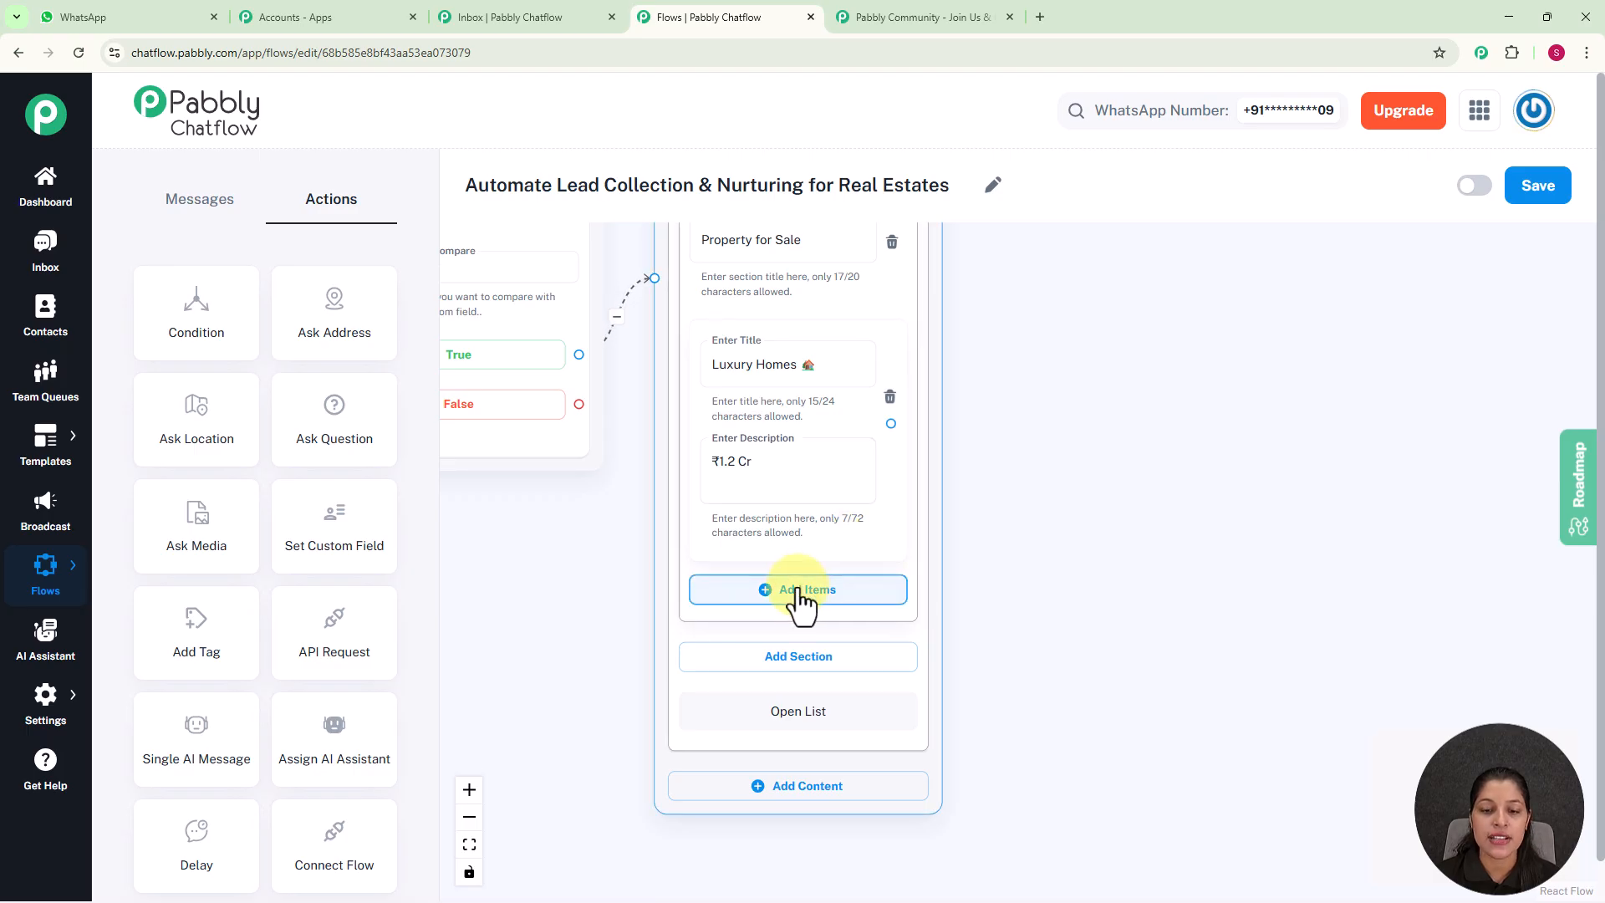
click(787, 636)
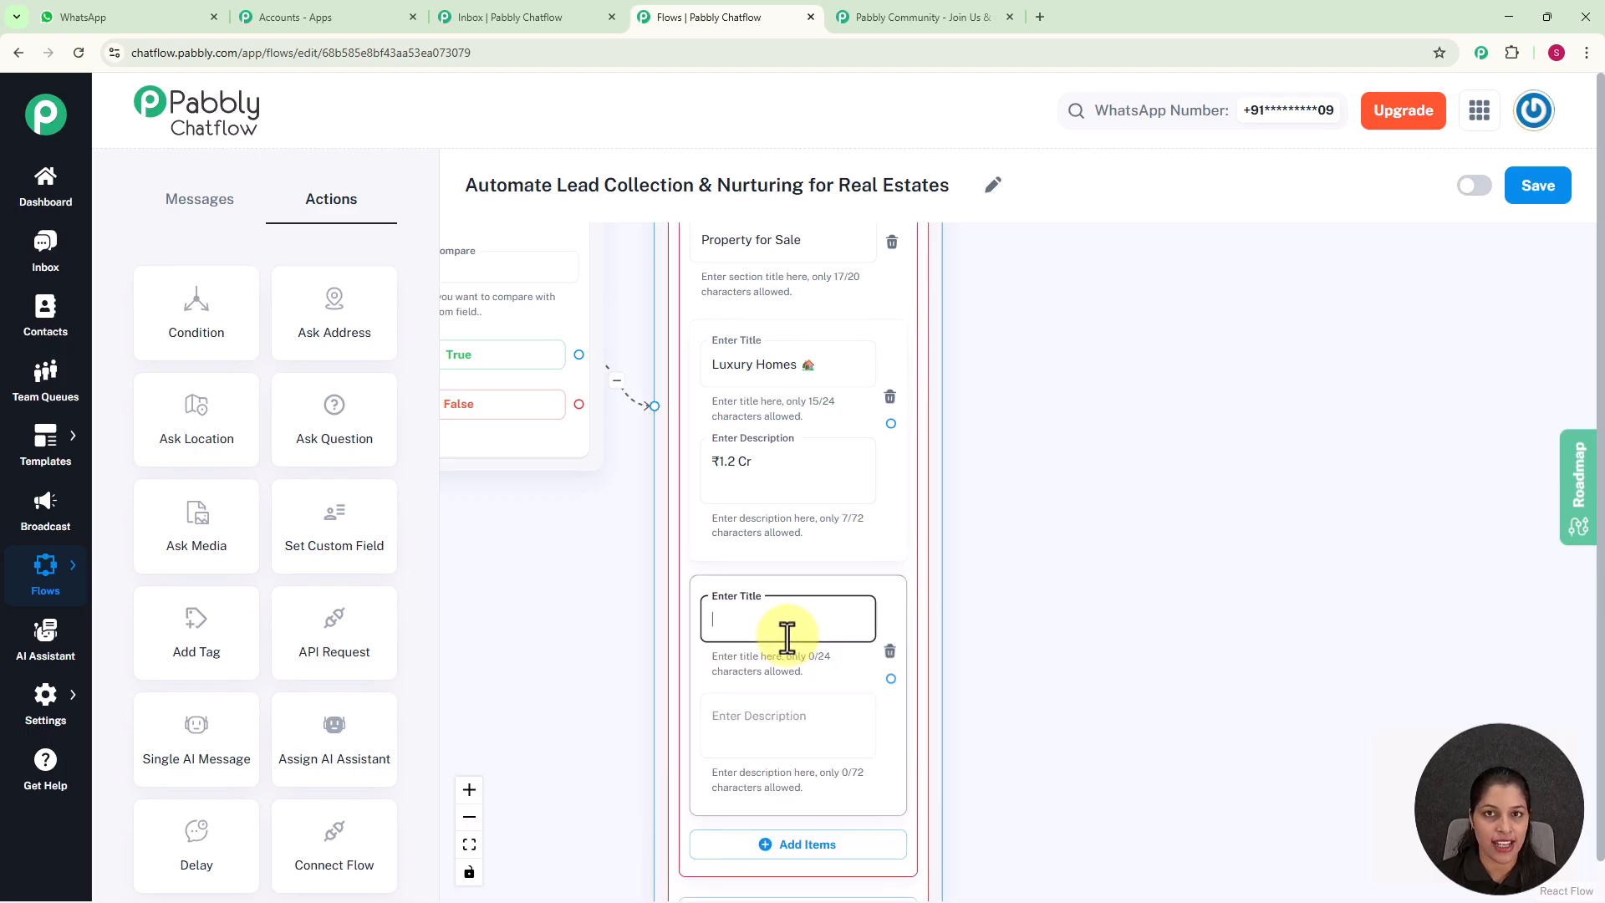
key(ctrl+v)
key(Tab)
key(ctrl+v)
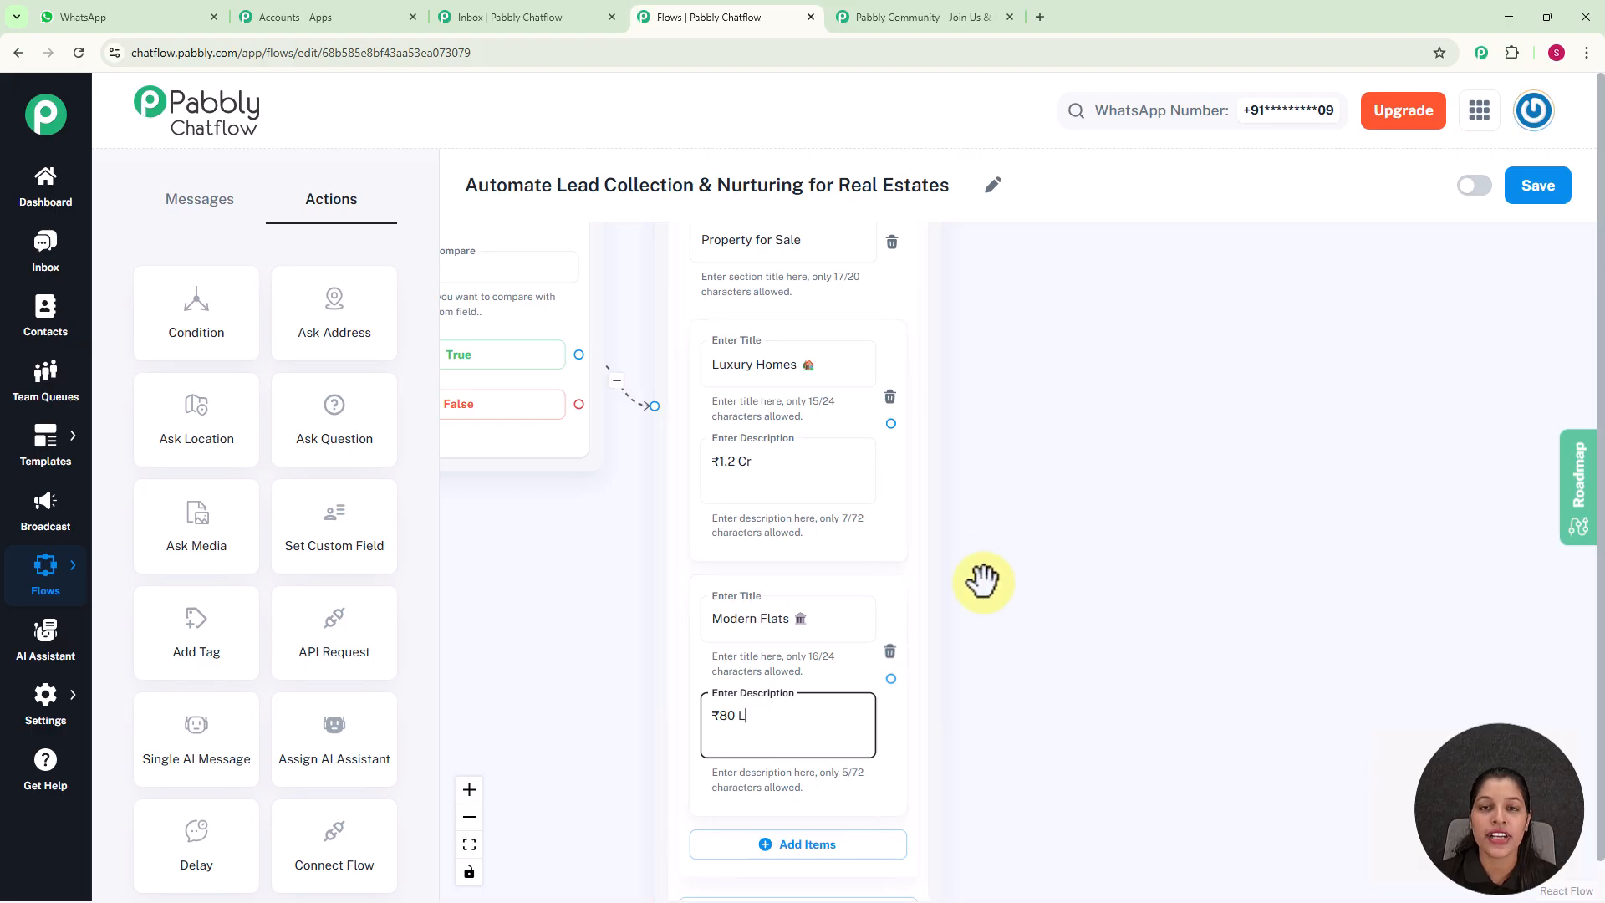
Connect the False branch to a List node with body 'Property for Rent Here are some properties matching your criteria.' and a Property section listing Flat and Apartment
scroll(982, 581, down, 3)
drag(974, 444, 986, 238)
drag(896, 573, 917, 368)
scroll(913, 466, up, 3)
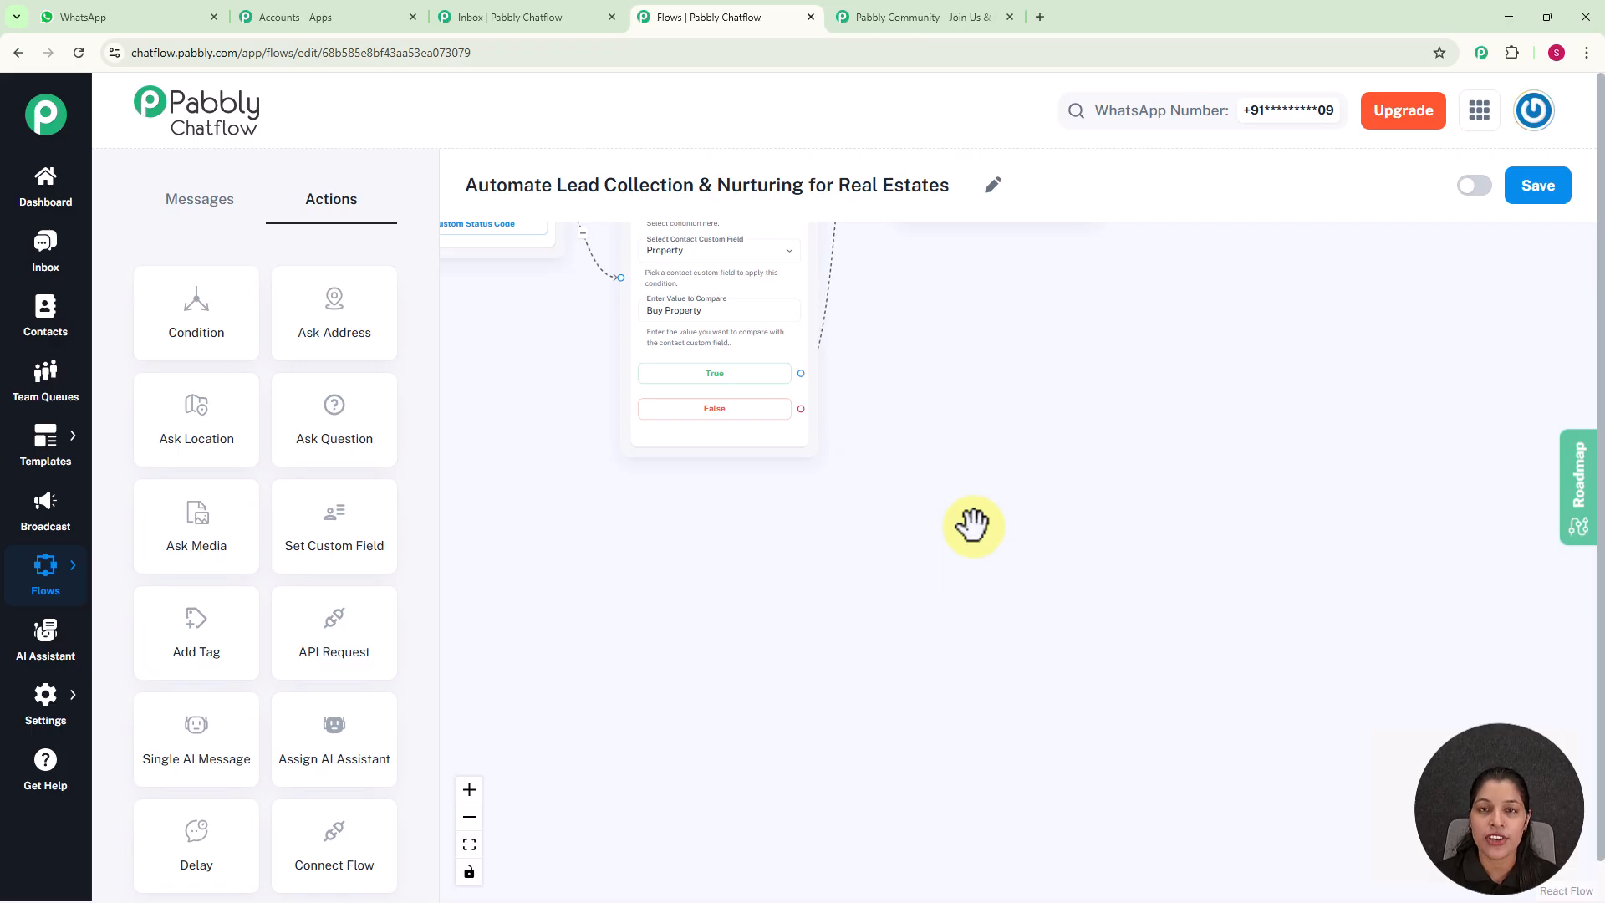
drag(801, 412, 920, 493)
click(927, 567)
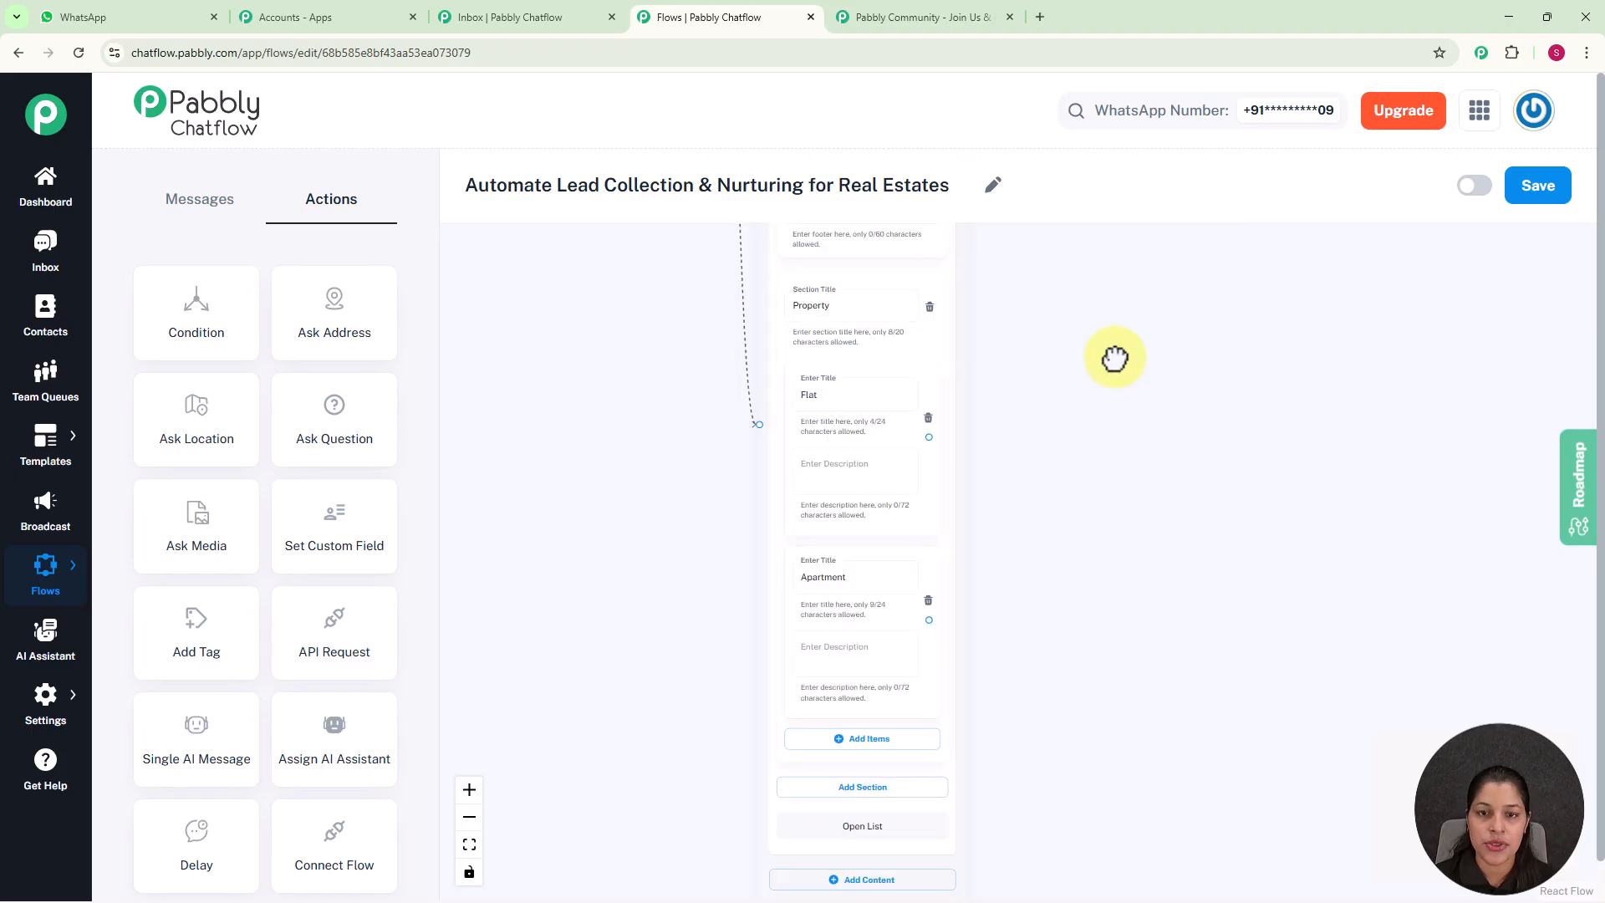
scroll(1114, 358, down, 4)
drag(1110, 362, 1001, 509)
scroll(994, 468, up, 4)
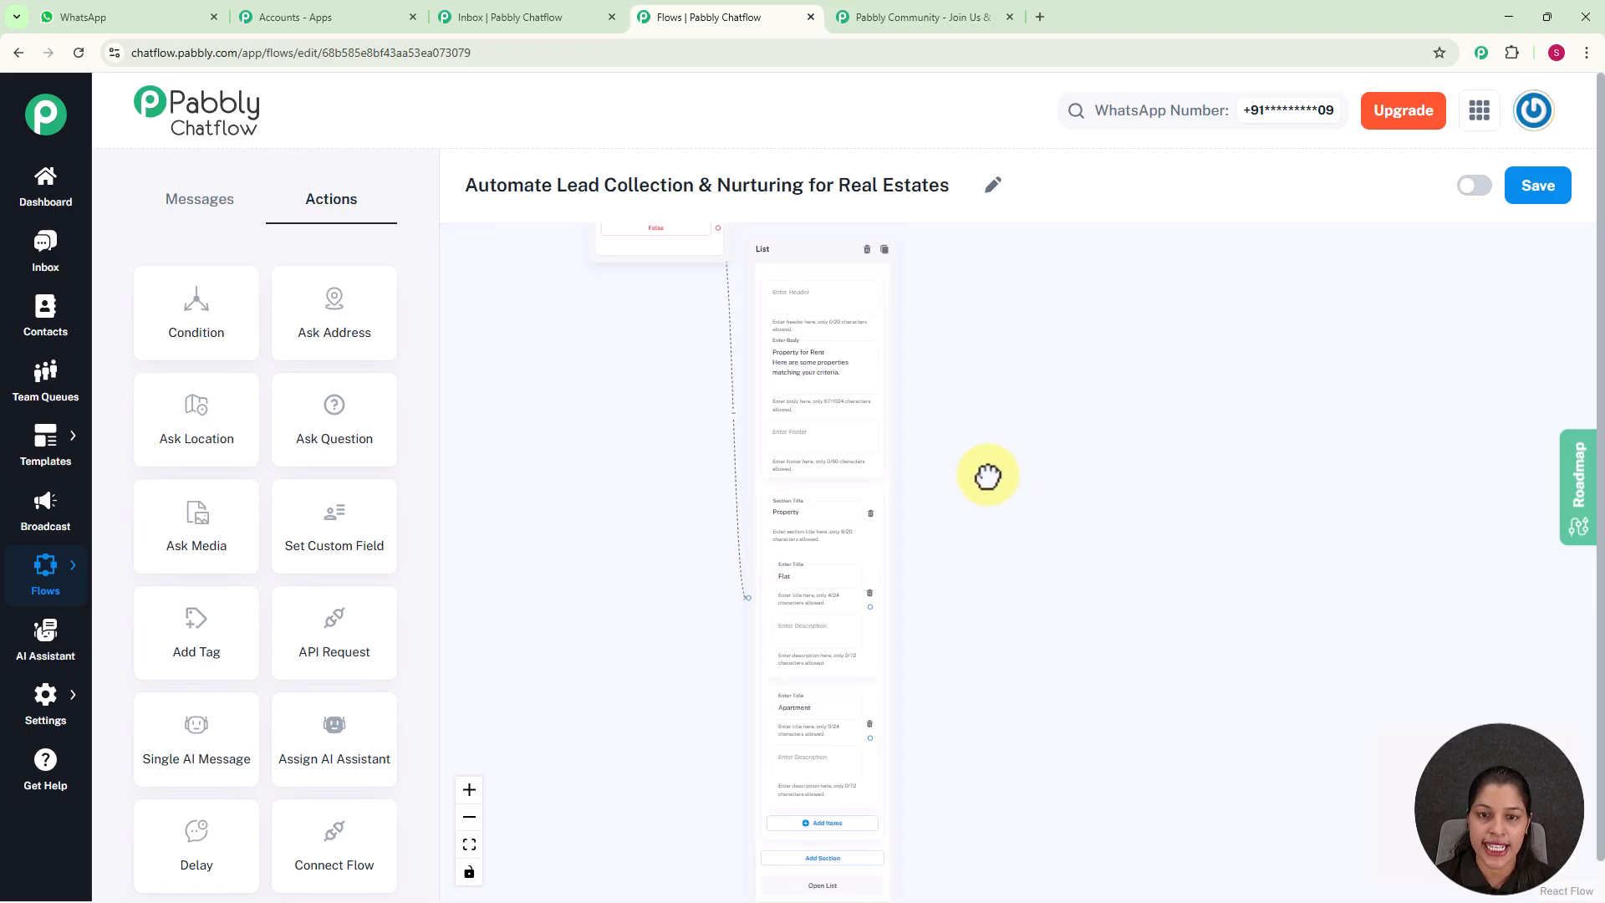
scroll(986, 472, up, 1)
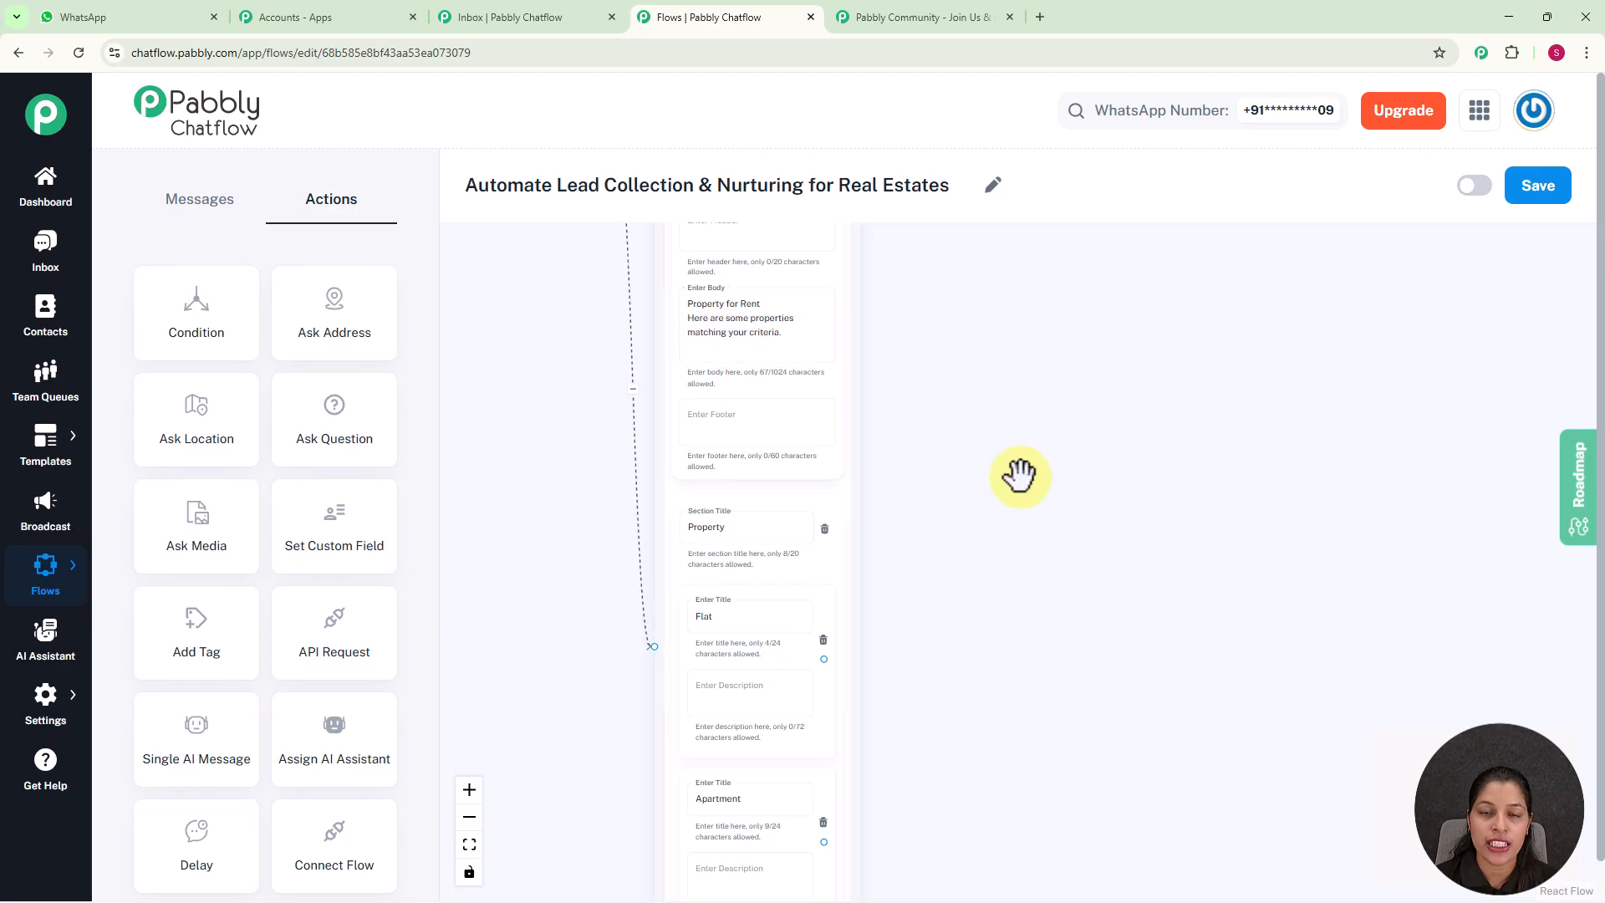
Connect the Luxury Homes item of the Property for Sale section to a new Text Button node
drag(1014, 519, 1096, 340)
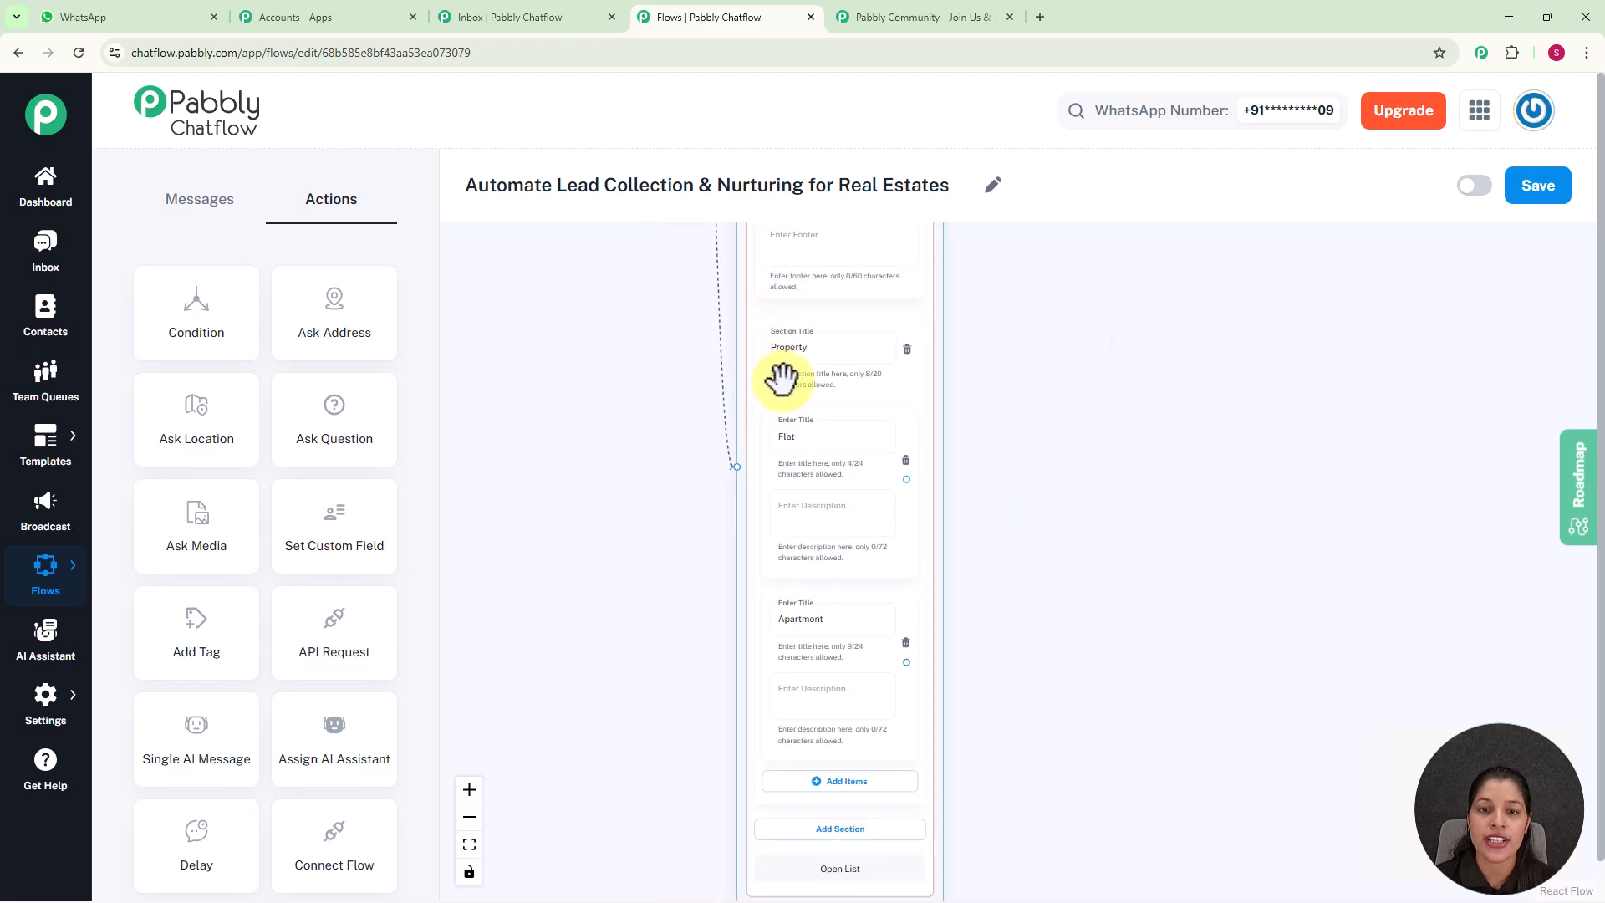
drag(1130, 504, 1115, 378)
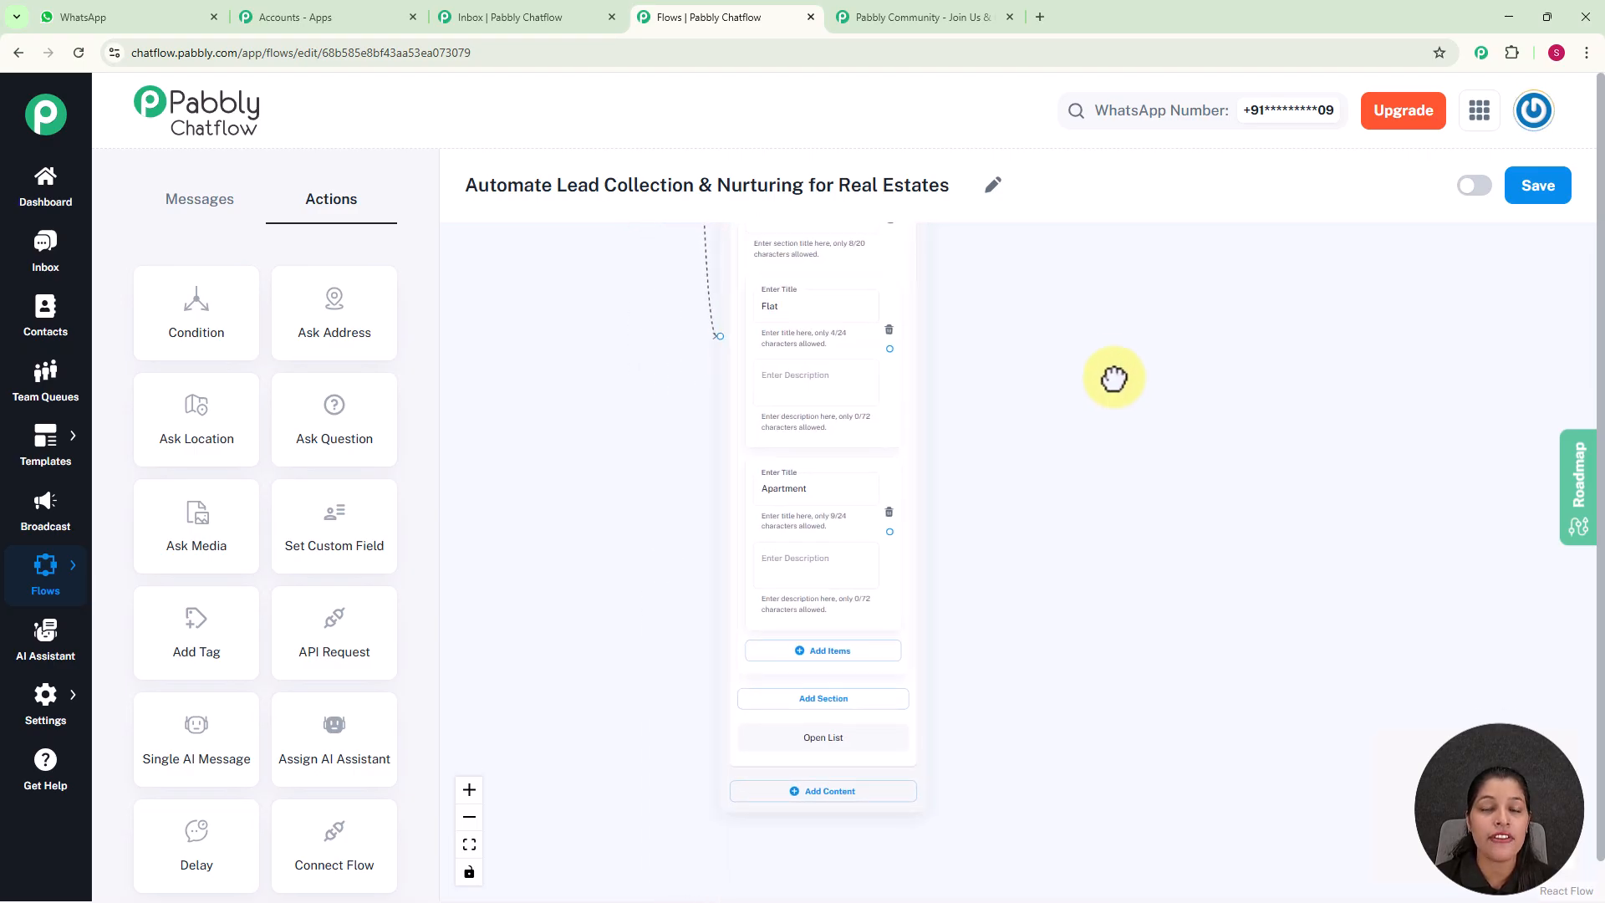
scroll(1074, 383, up, 2)
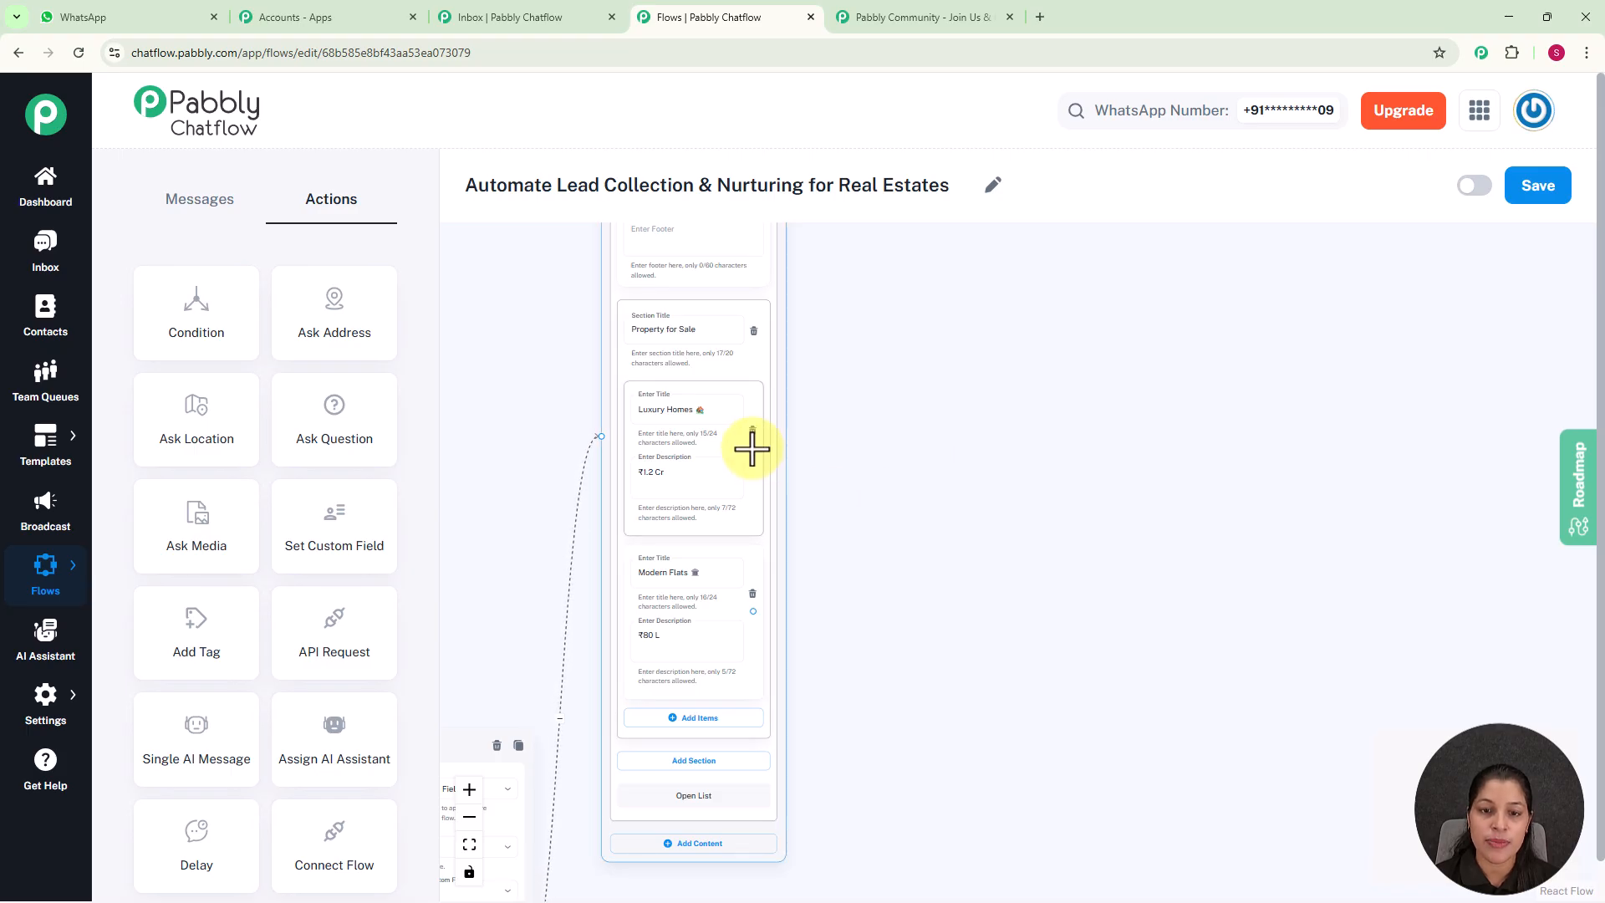
drag(753, 448, 920, 409)
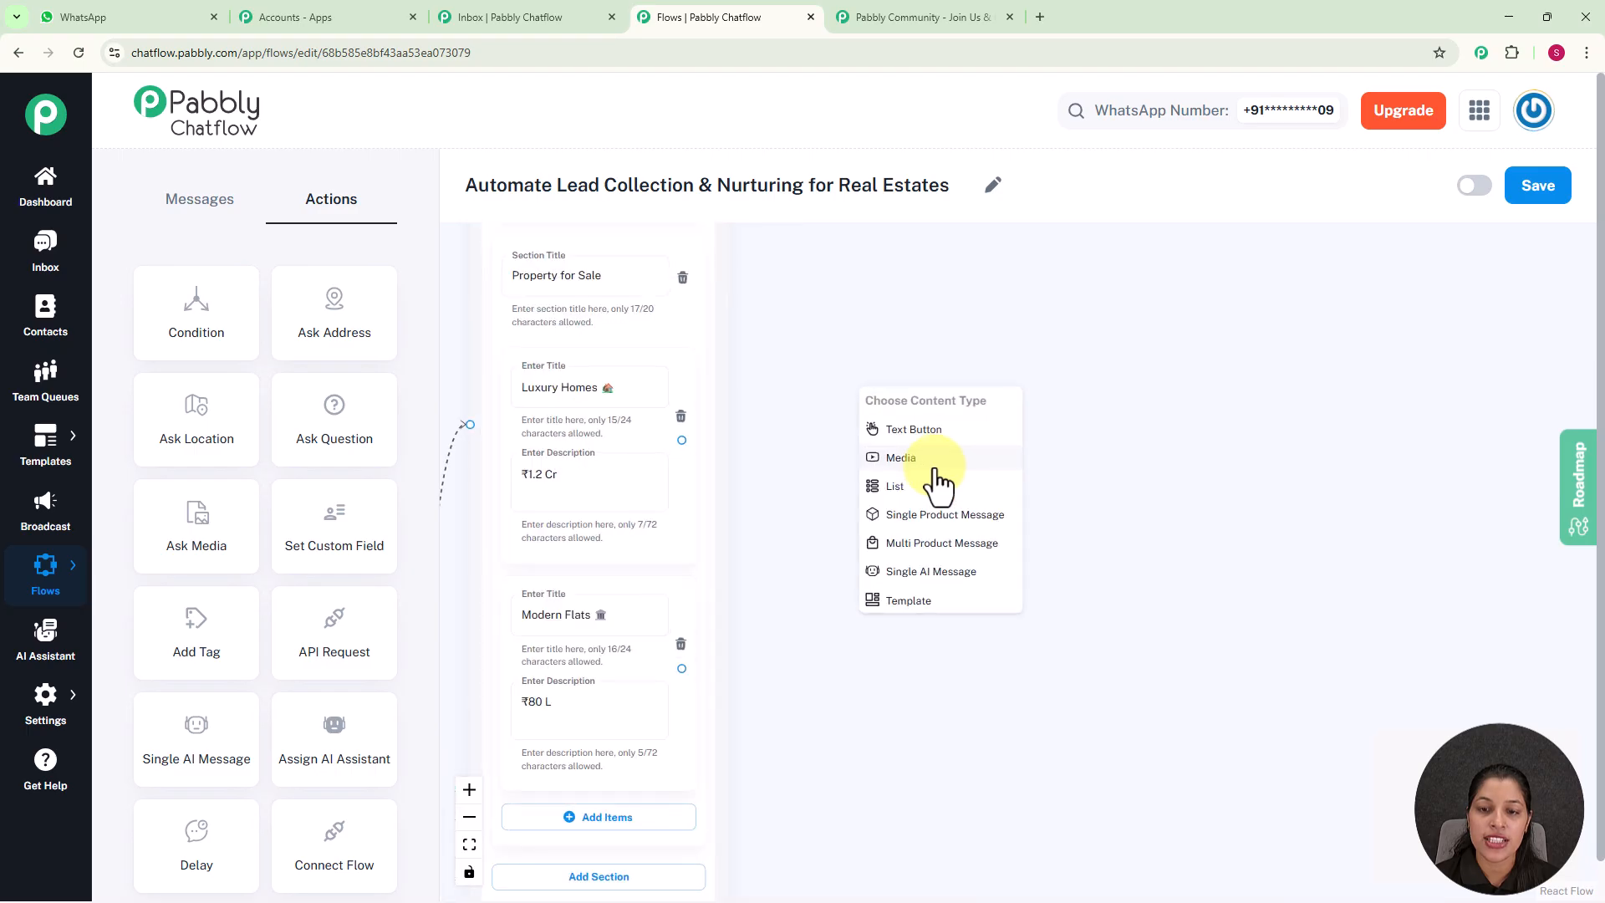
click(915, 429)
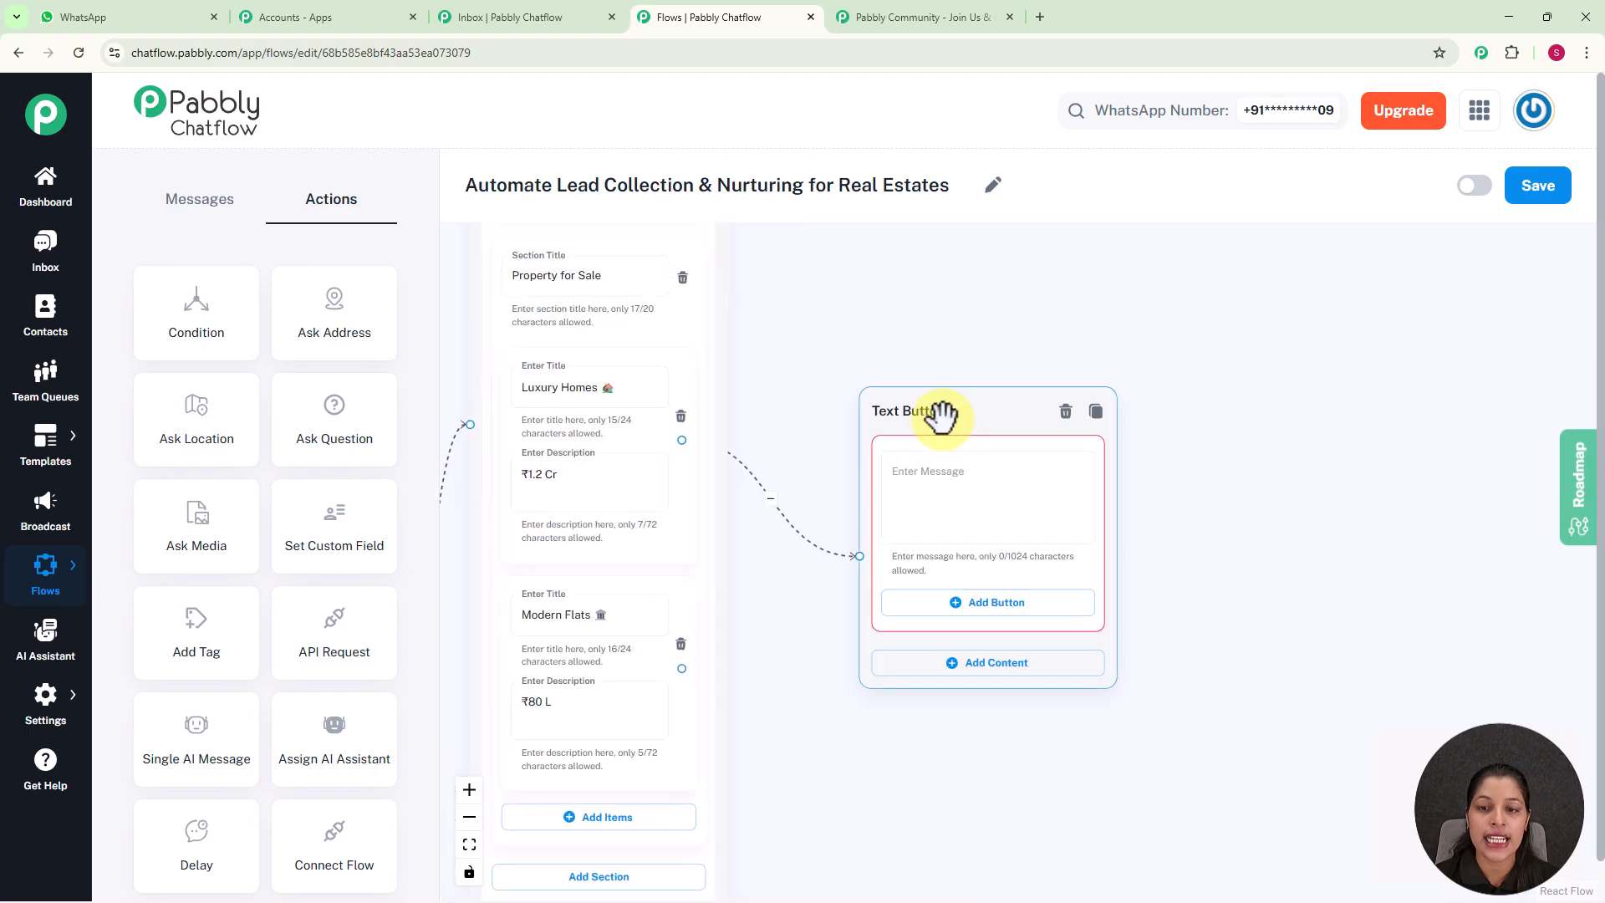
Enter the message 'Thank you for your interest! 😊 We've noted your preferences.' in the Text Button node and link the Modern Flats item to it
click(928, 508)
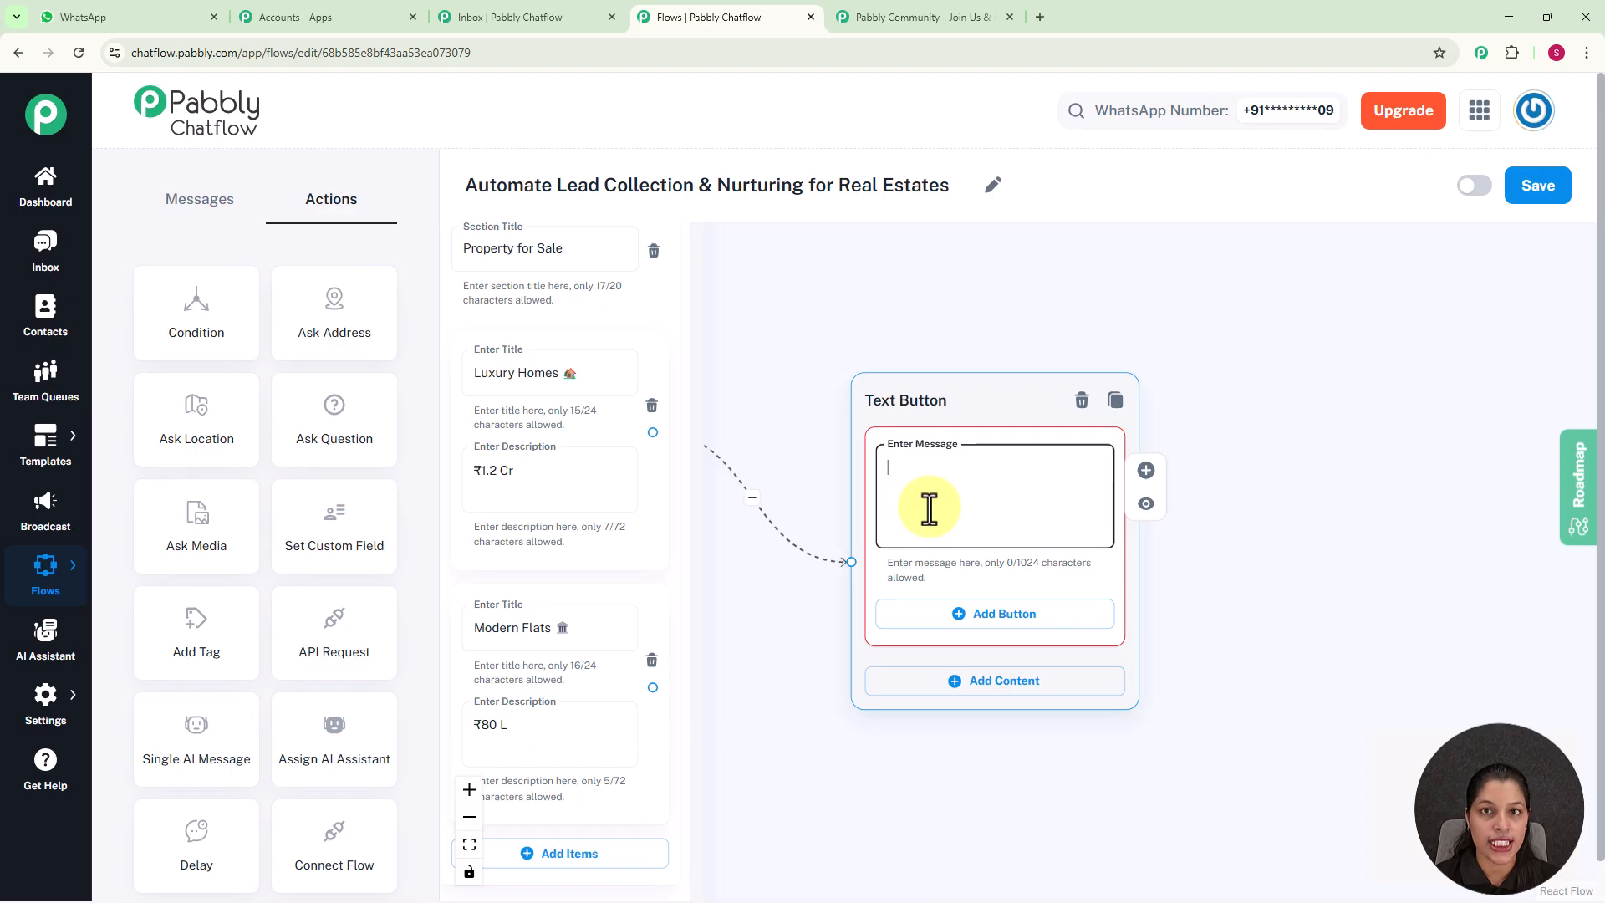
text(Thank you for your interest! 😊 We've noted your preferences.)
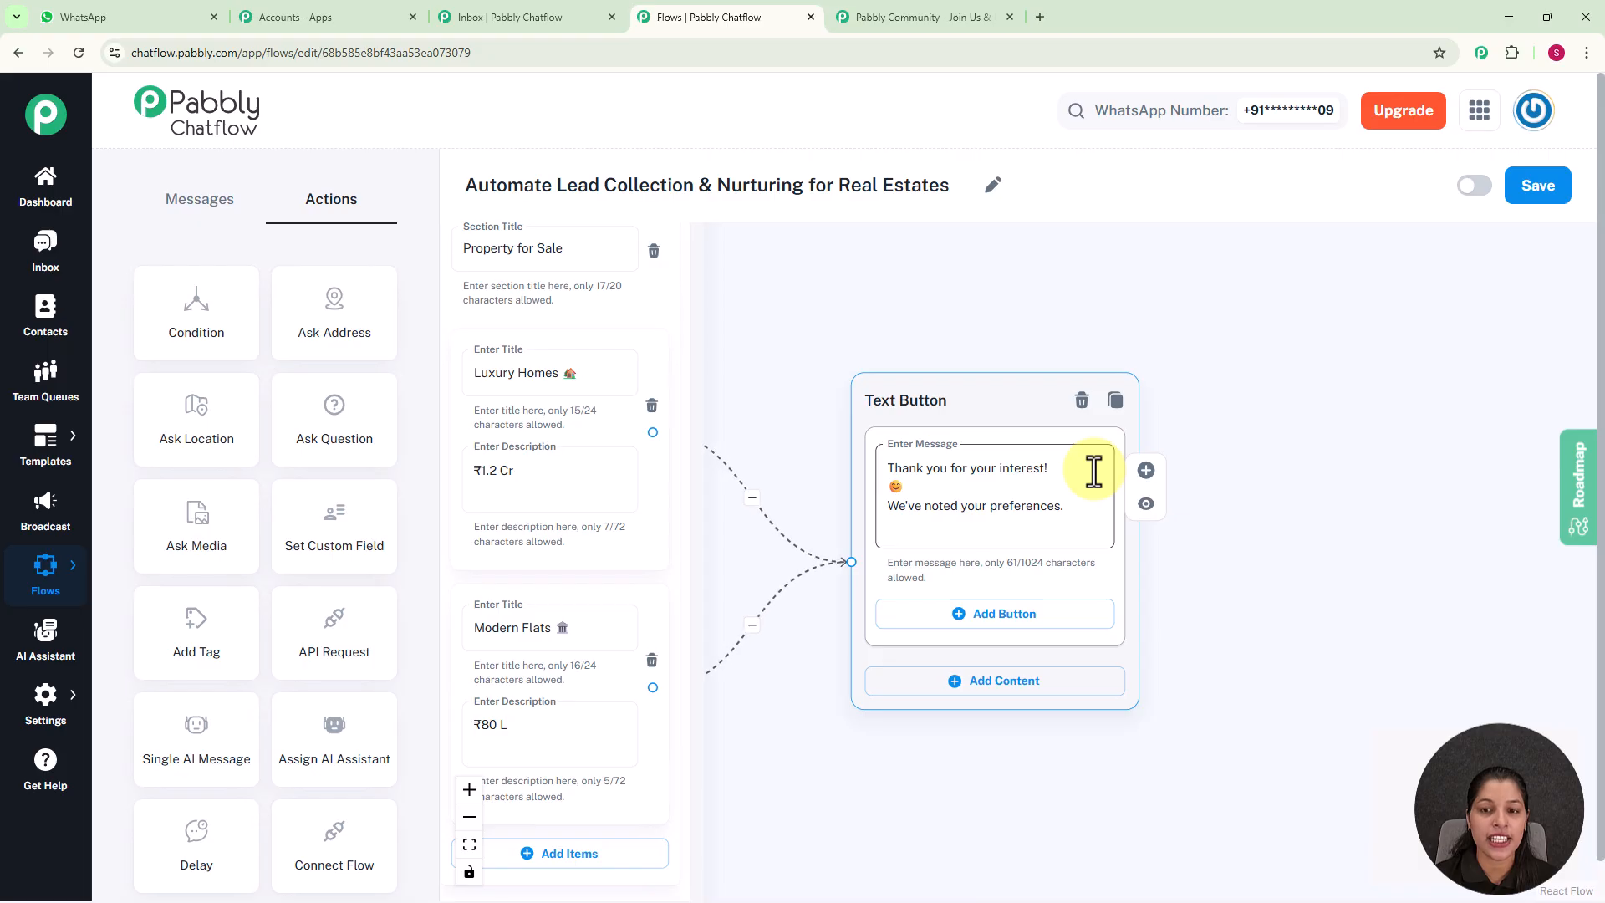
click(578, 416)
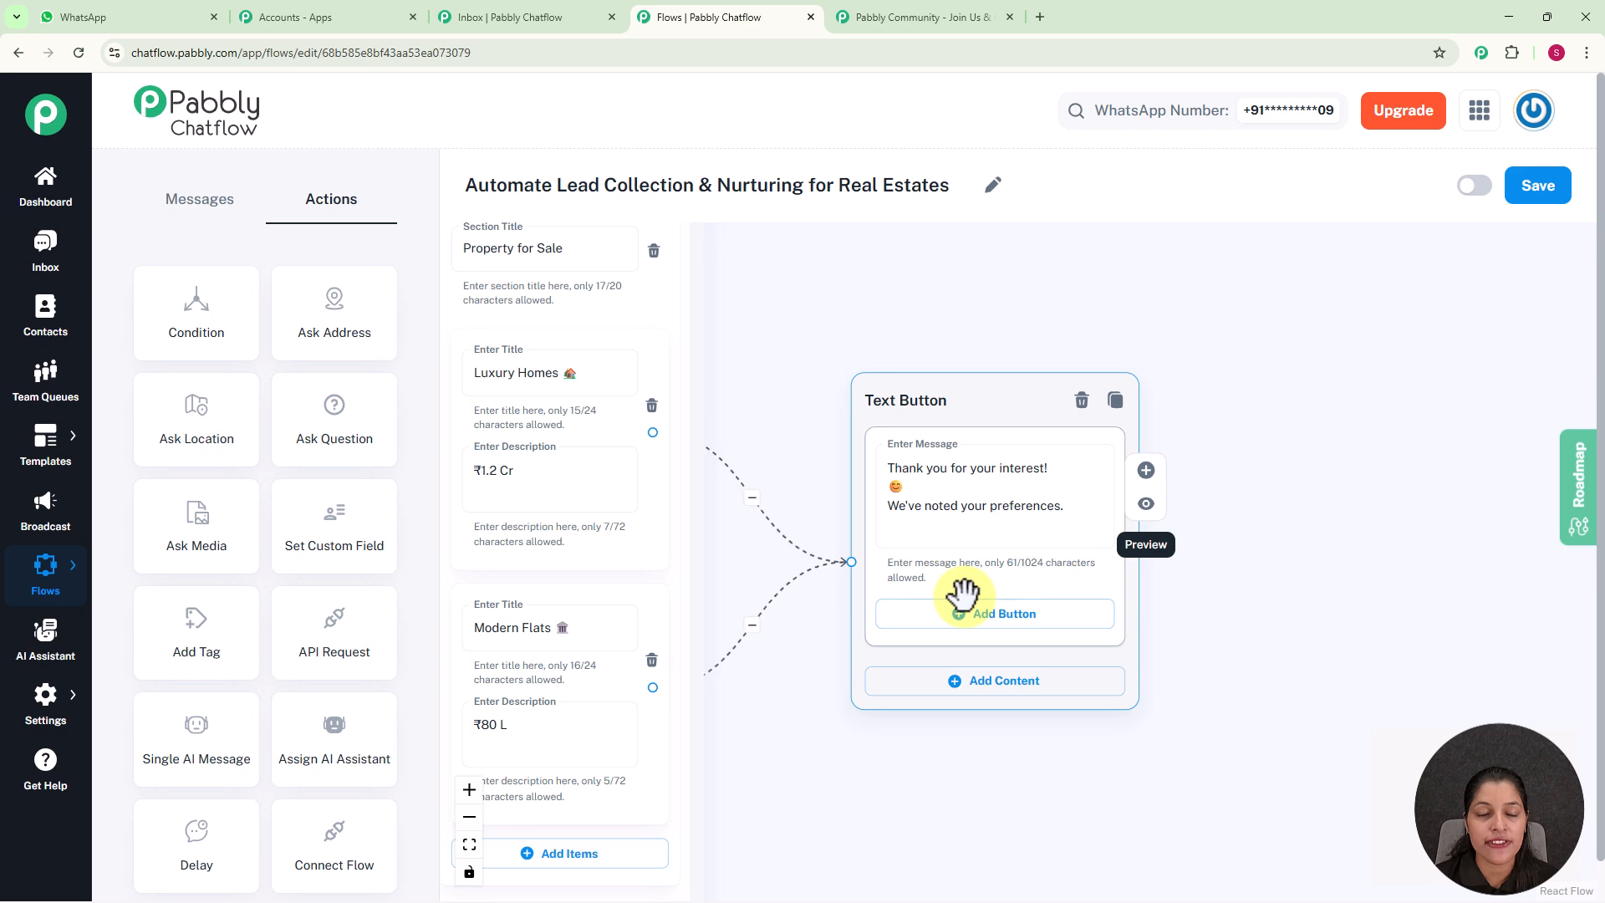
Connect the Flat item of the Property for Rent list to a new Media Button node
scroll(877, 451, down, 7)
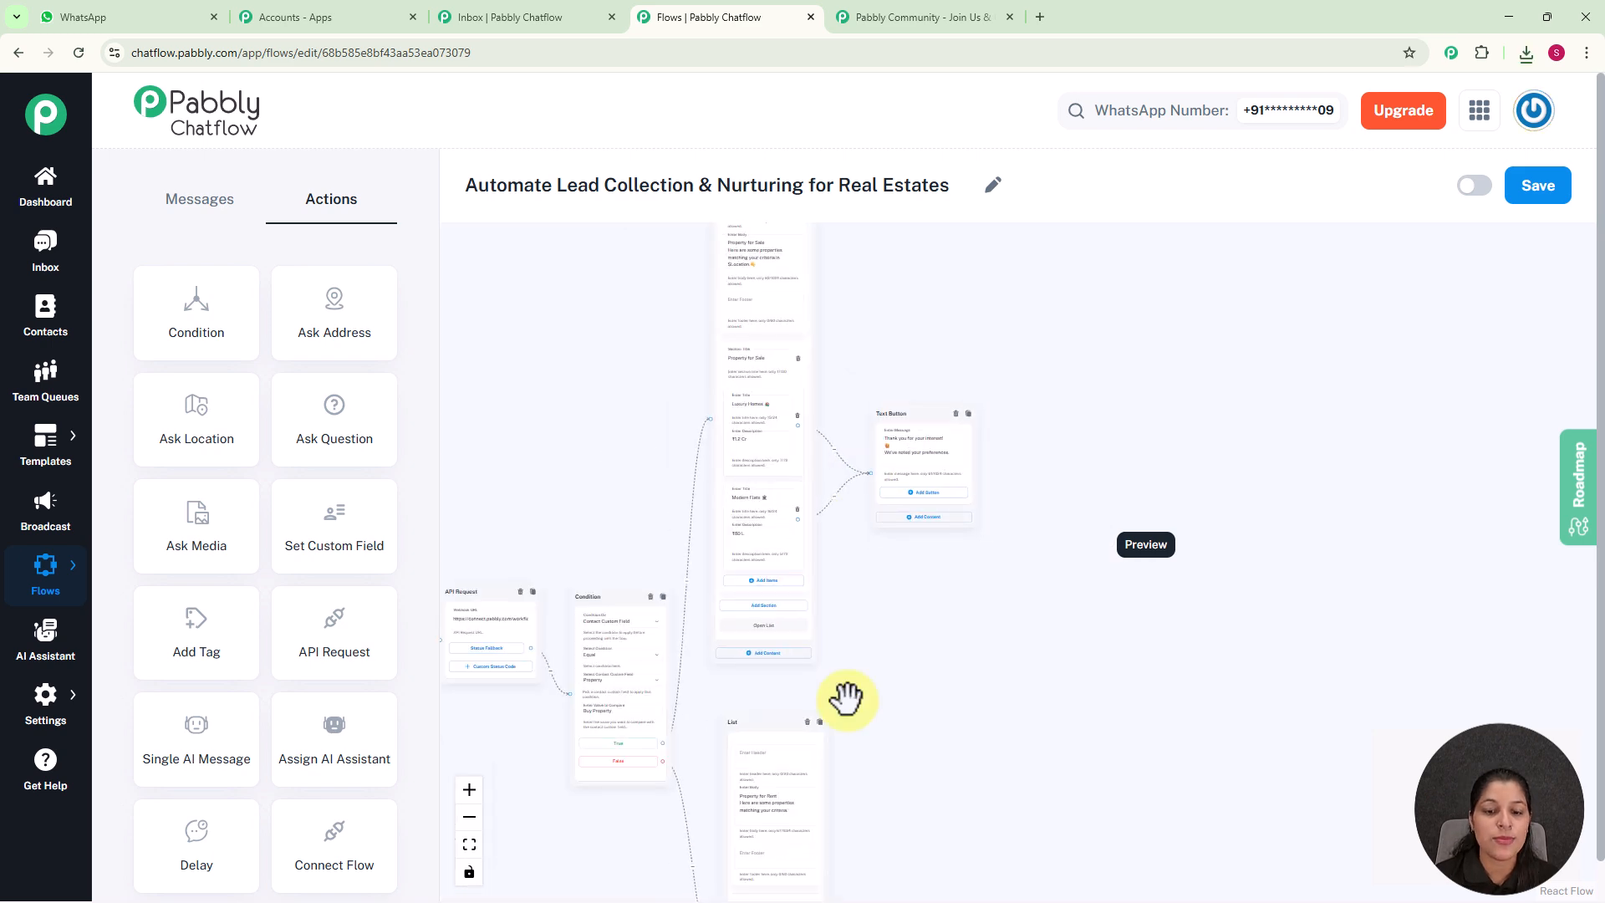
drag(846, 699, 881, 419)
drag(935, 604, 925, 458)
scroll(937, 502, up, 4)
scroll(924, 459, up, 2)
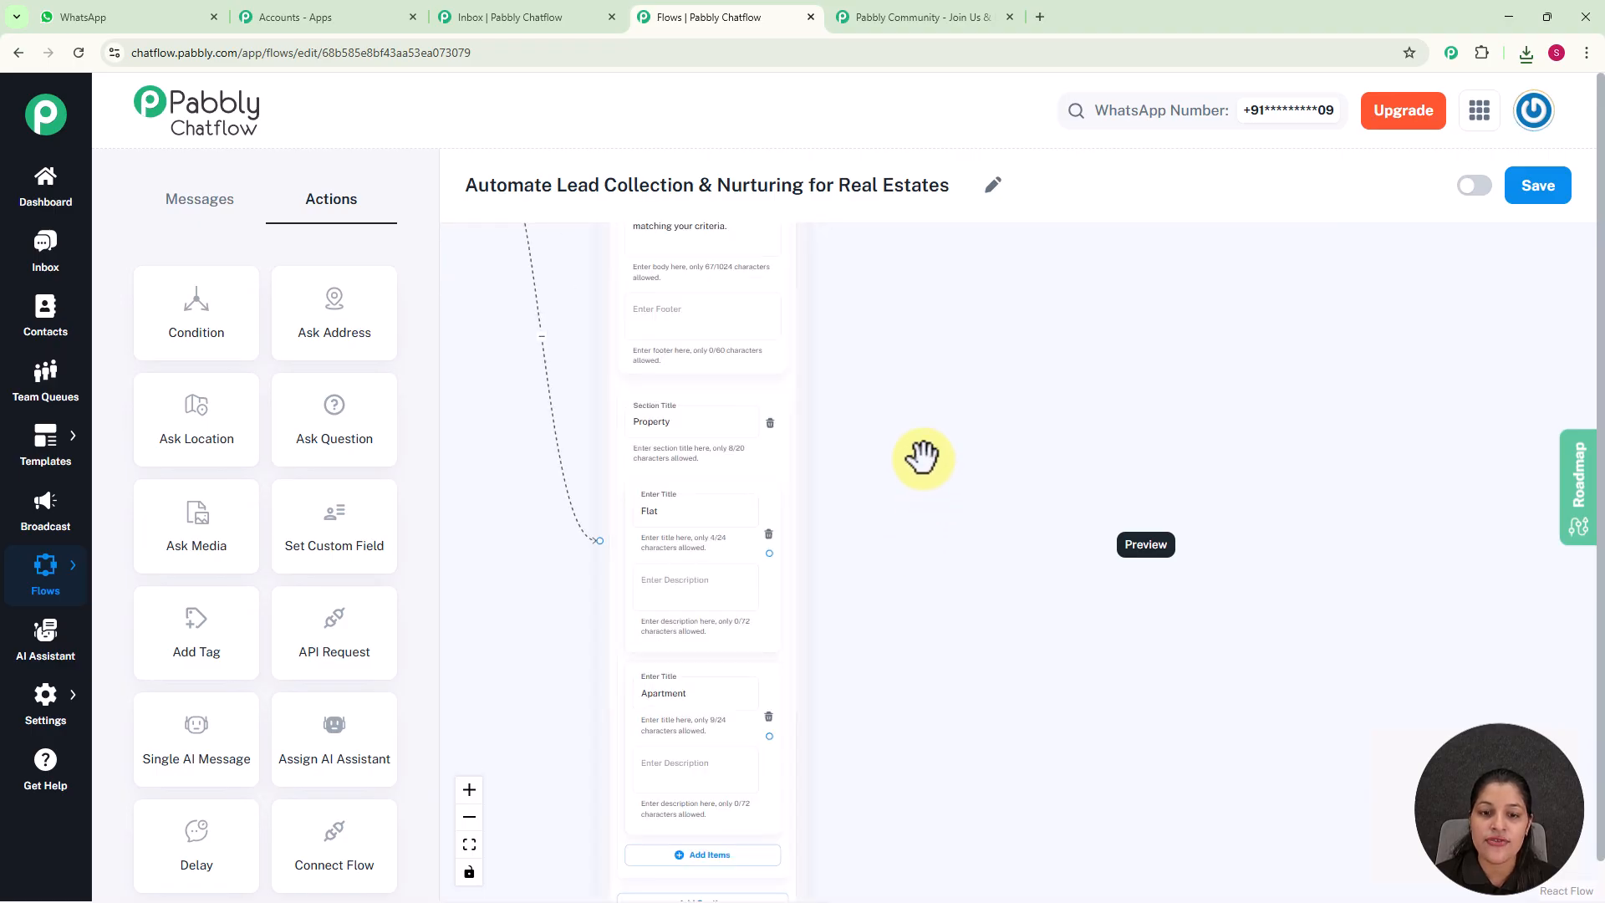
drag(932, 598, 954, 500)
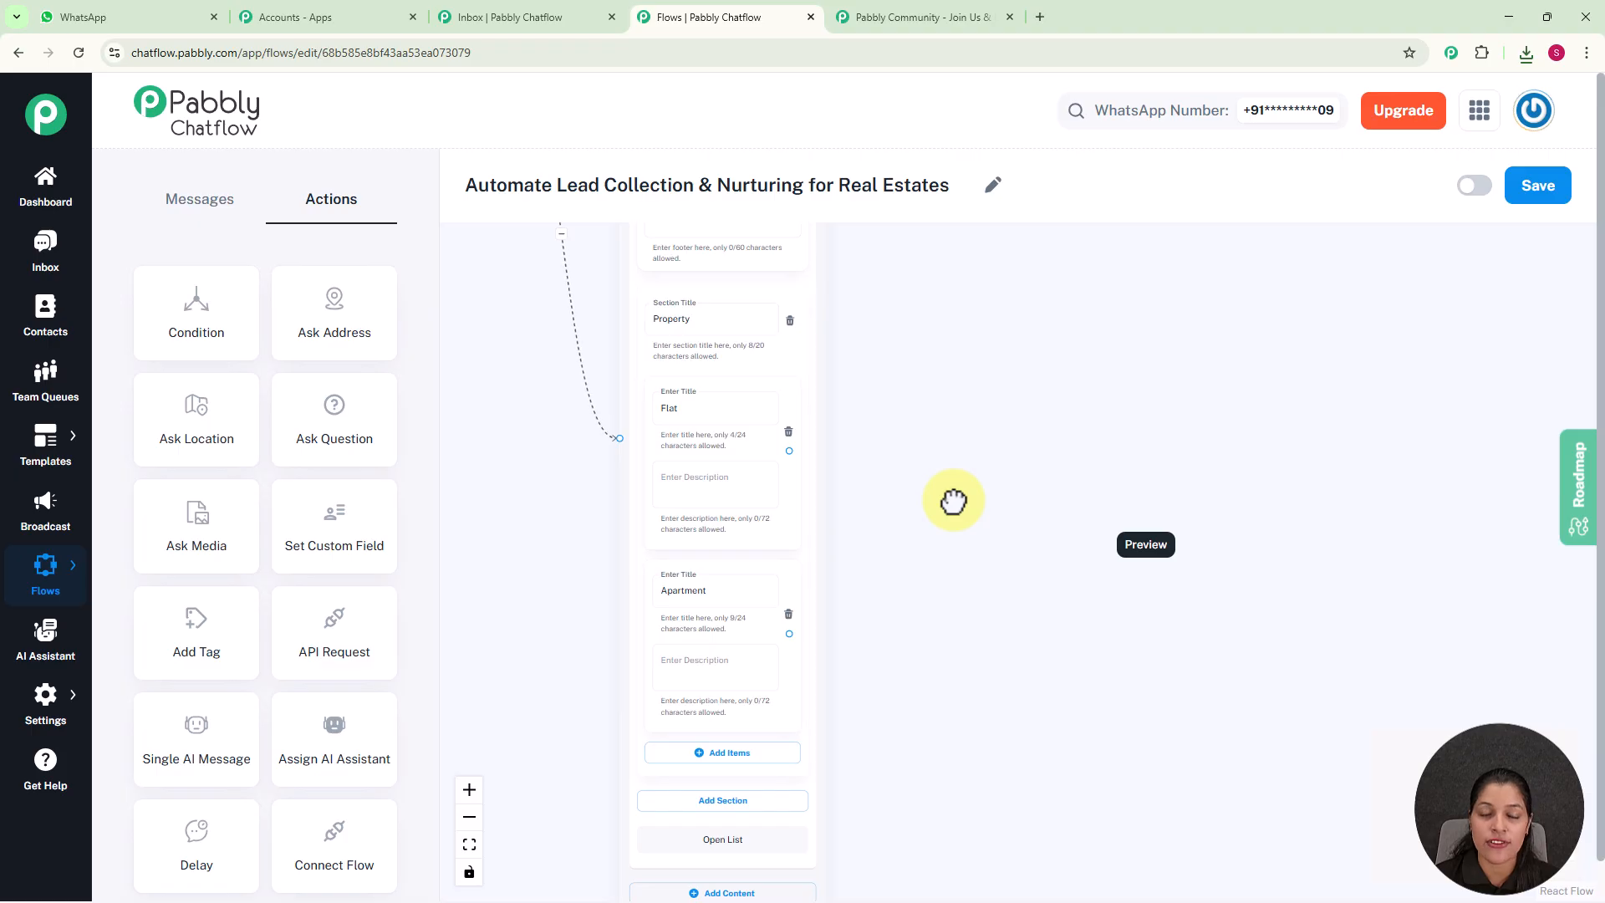
drag(790, 451, 961, 341)
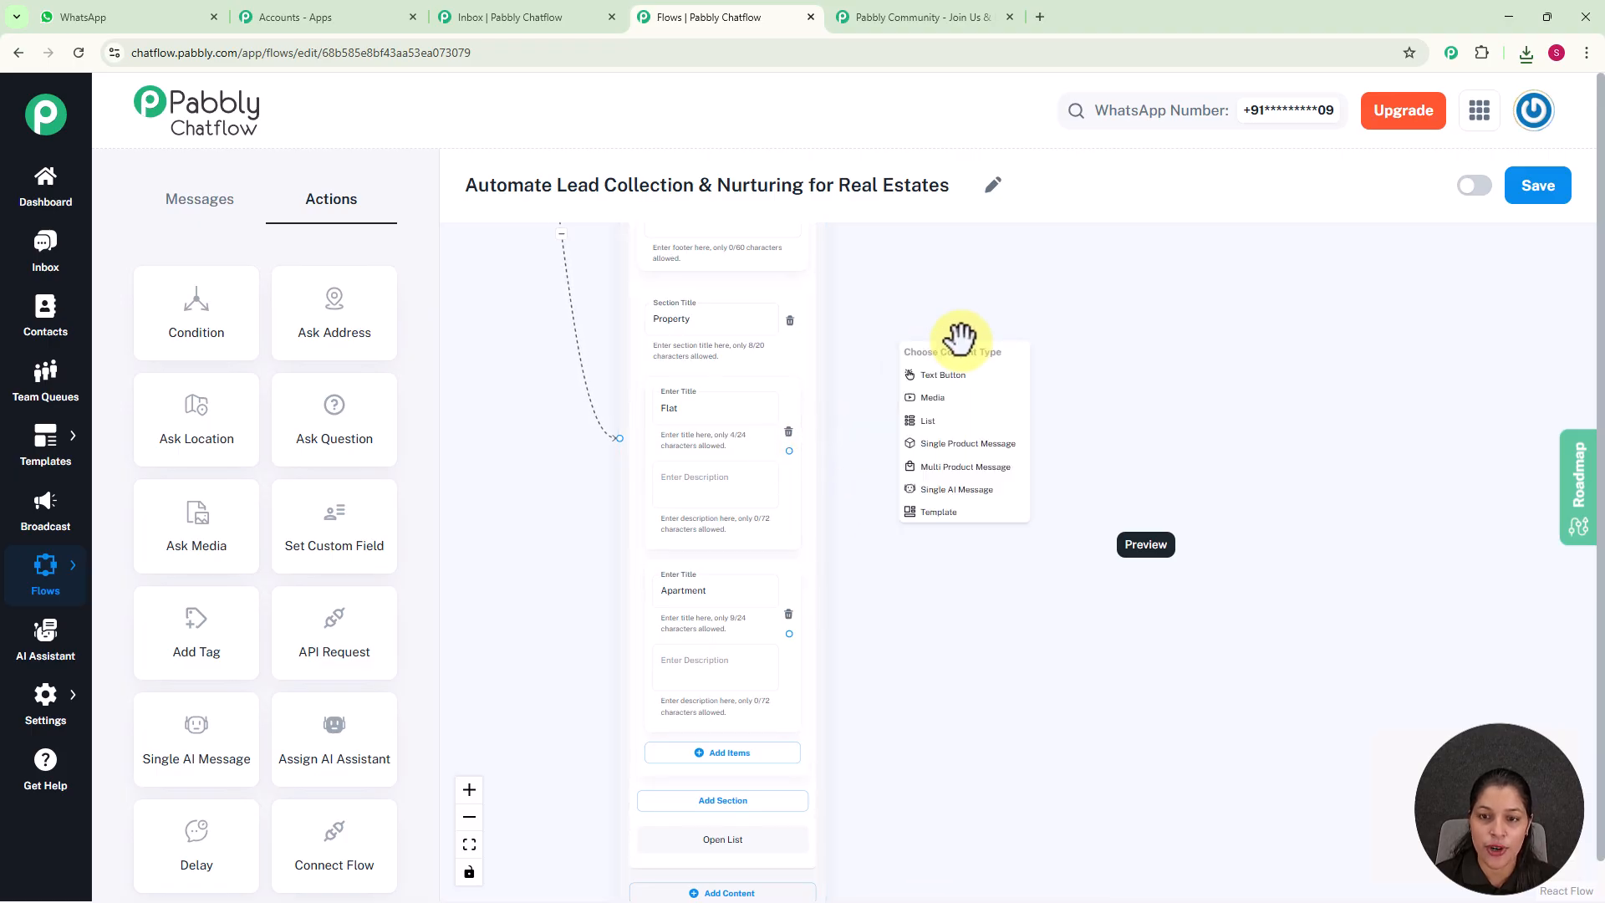
click(943, 415)
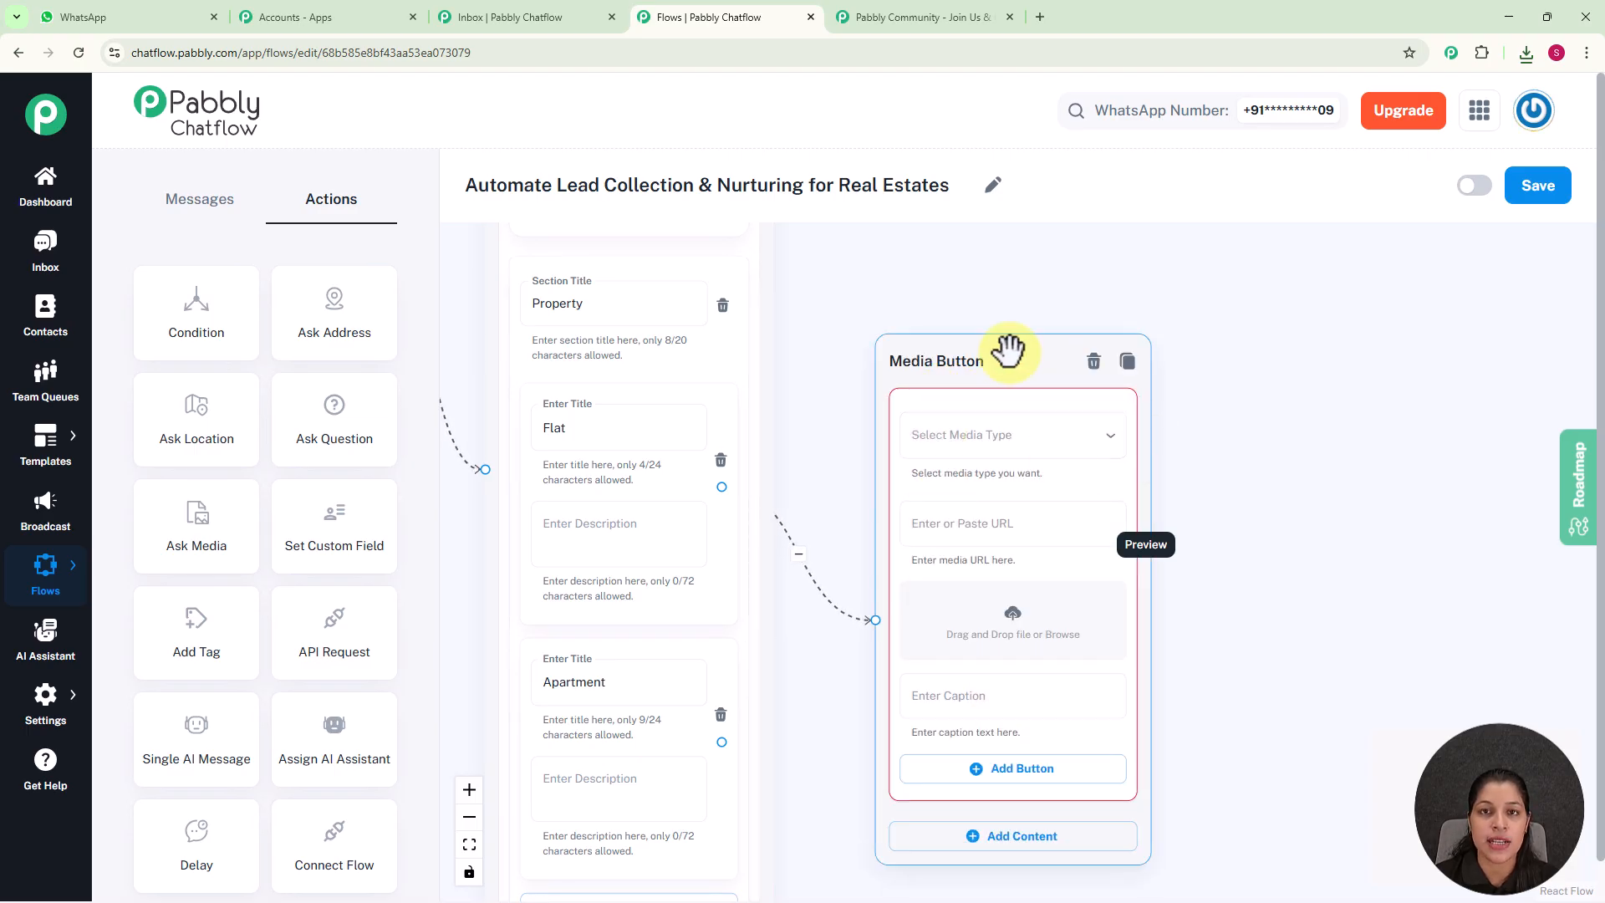
Set the Media Button node's media type to Image and upload the picture 'flat' from the Pictures folder
click(971, 441)
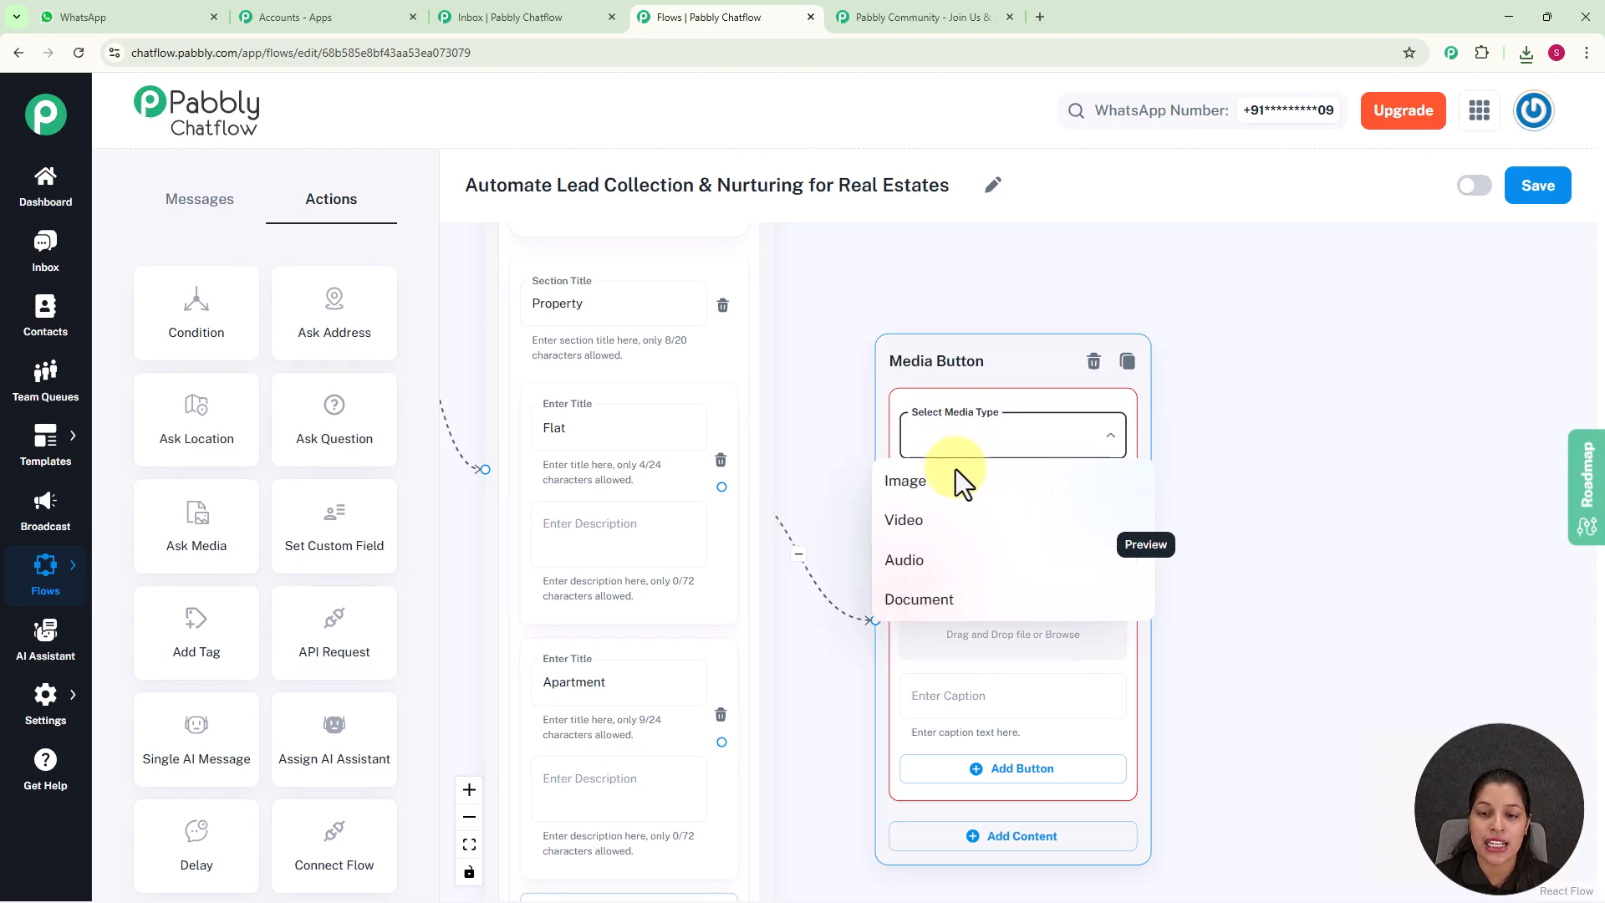
click(916, 486)
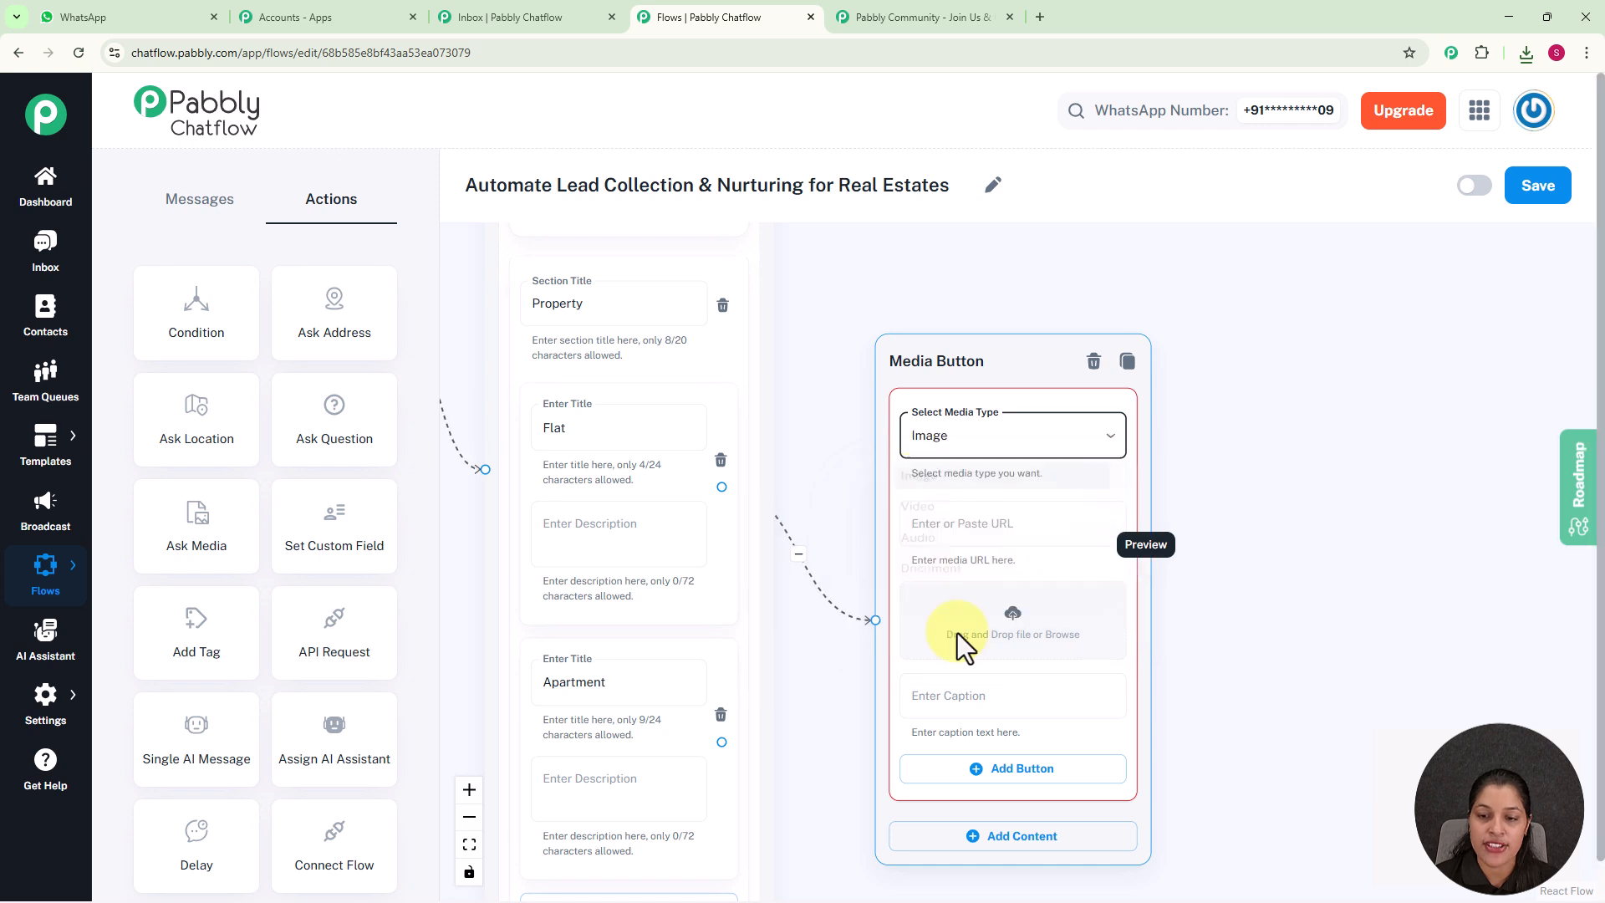
click(1012, 623)
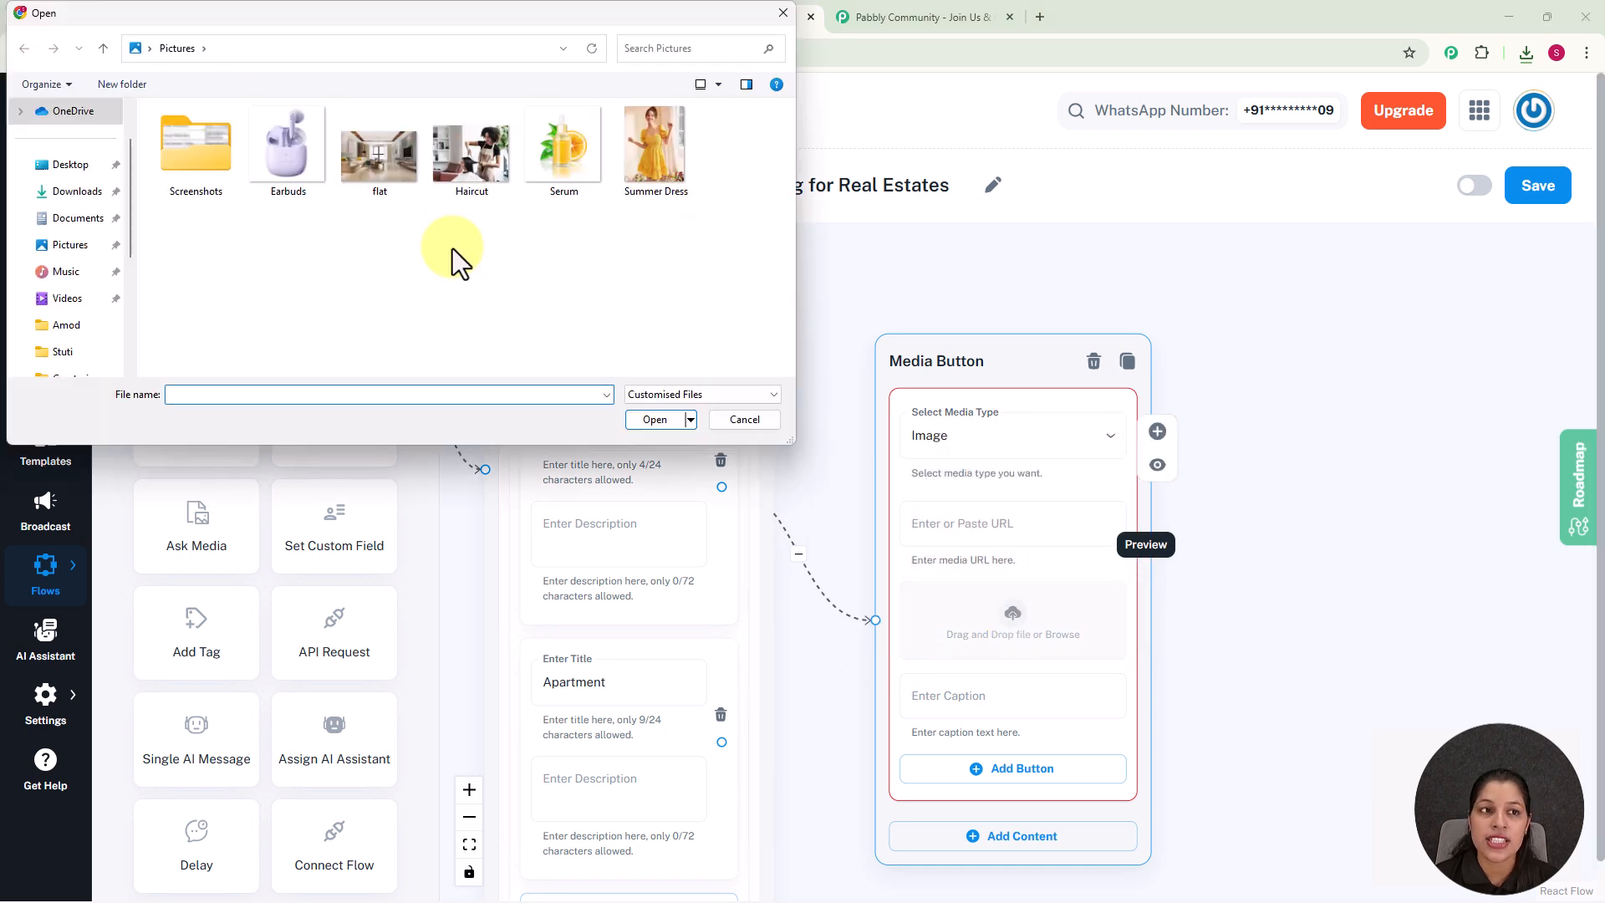
click(378, 169)
click(656, 420)
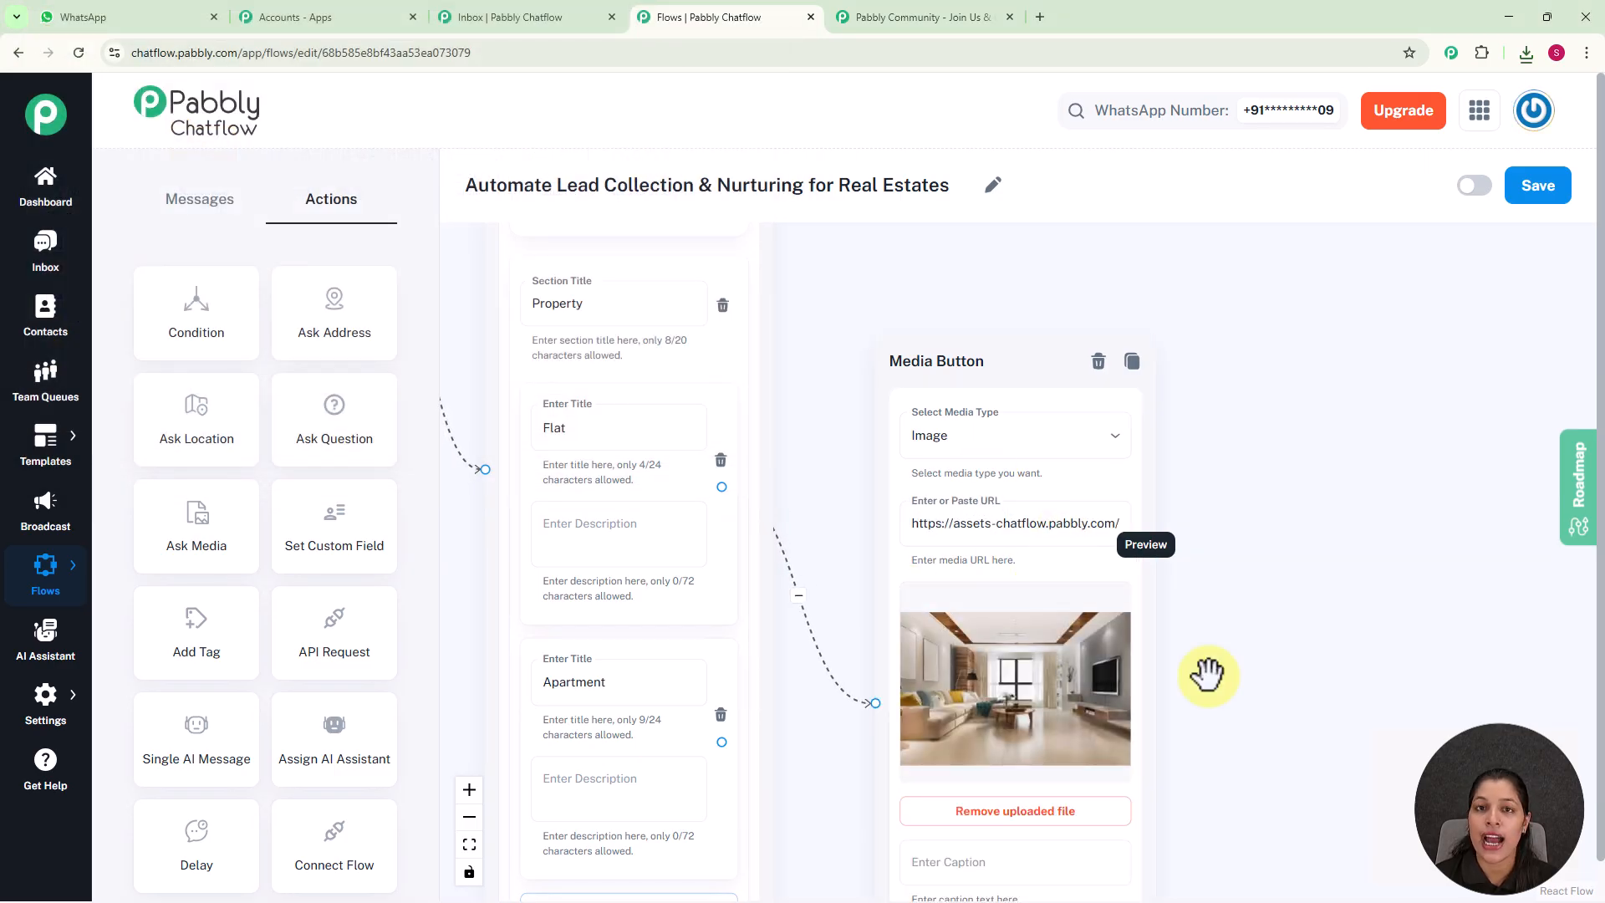
Give the flat image in the Media Button node the caption 'Flat'
scroll(1241, 672, down, 3)
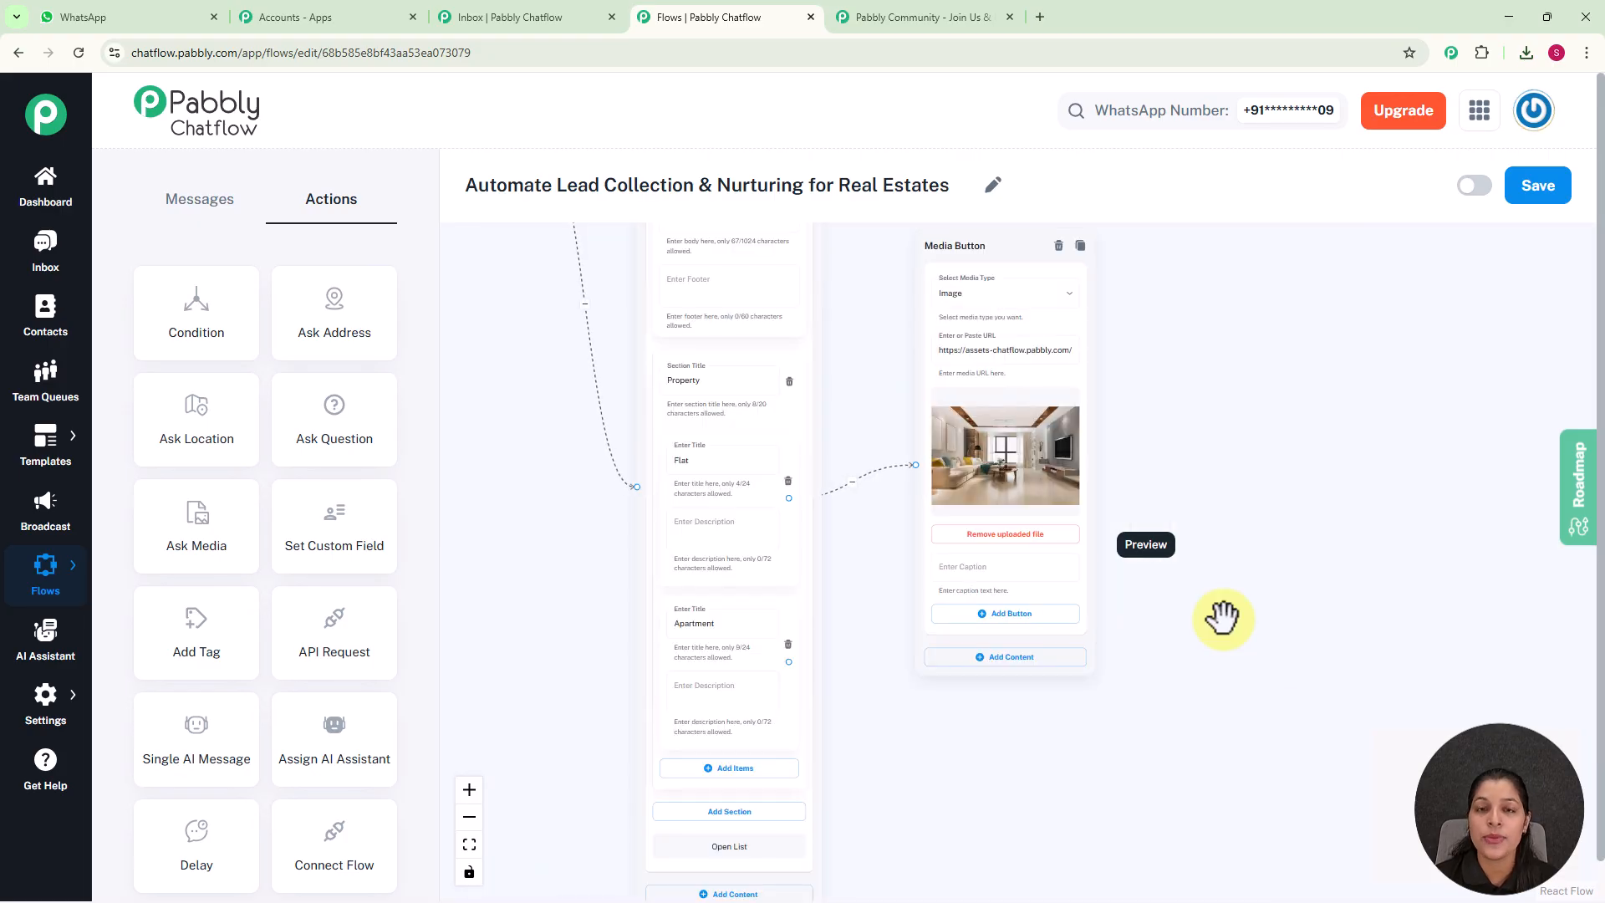
click(1032, 570)
scroll(1032, 577, up, 1)
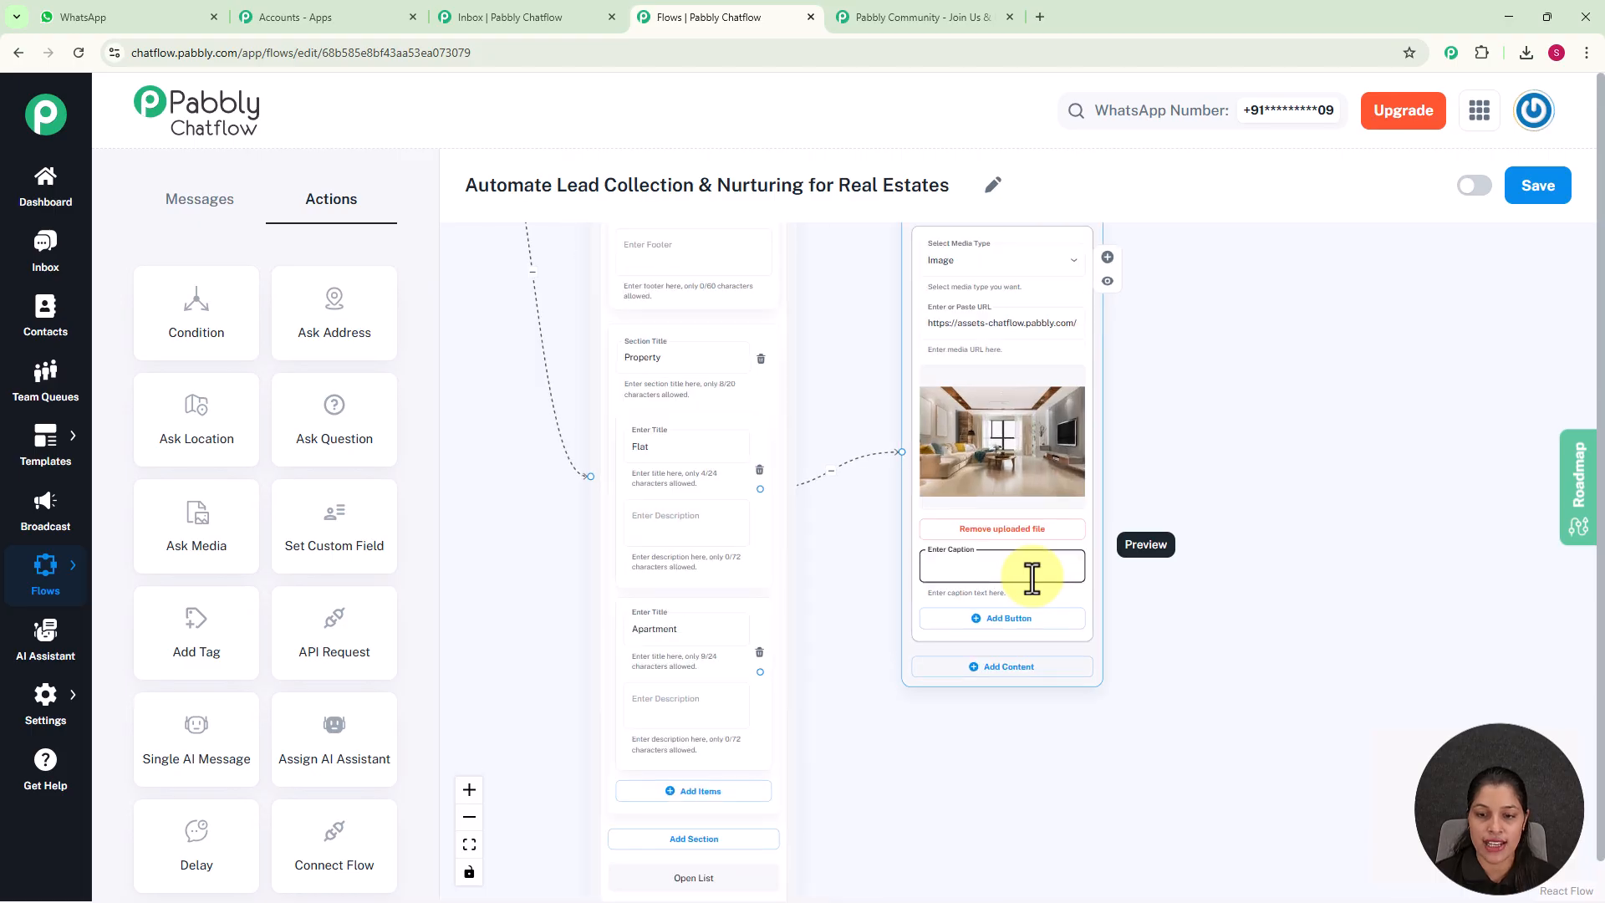
text(Flat)
click(1392, 558)
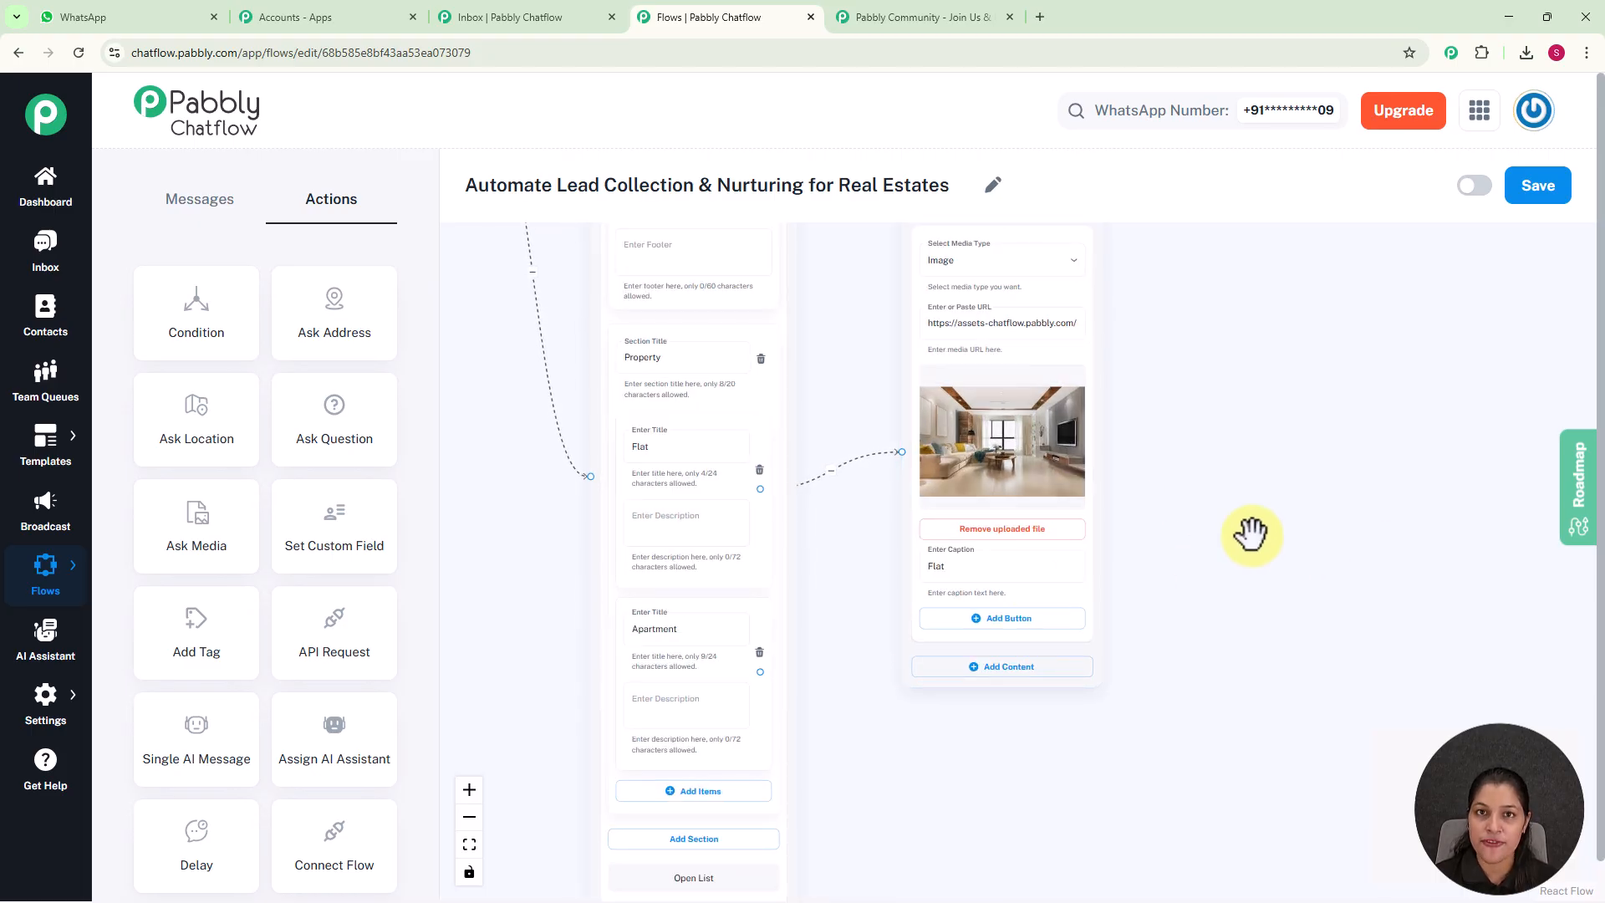
Check the complete flow through both the sale and rent branches and save it
scroll(1246, 535, down, 3)
scroll(1262, 573, up, 2)
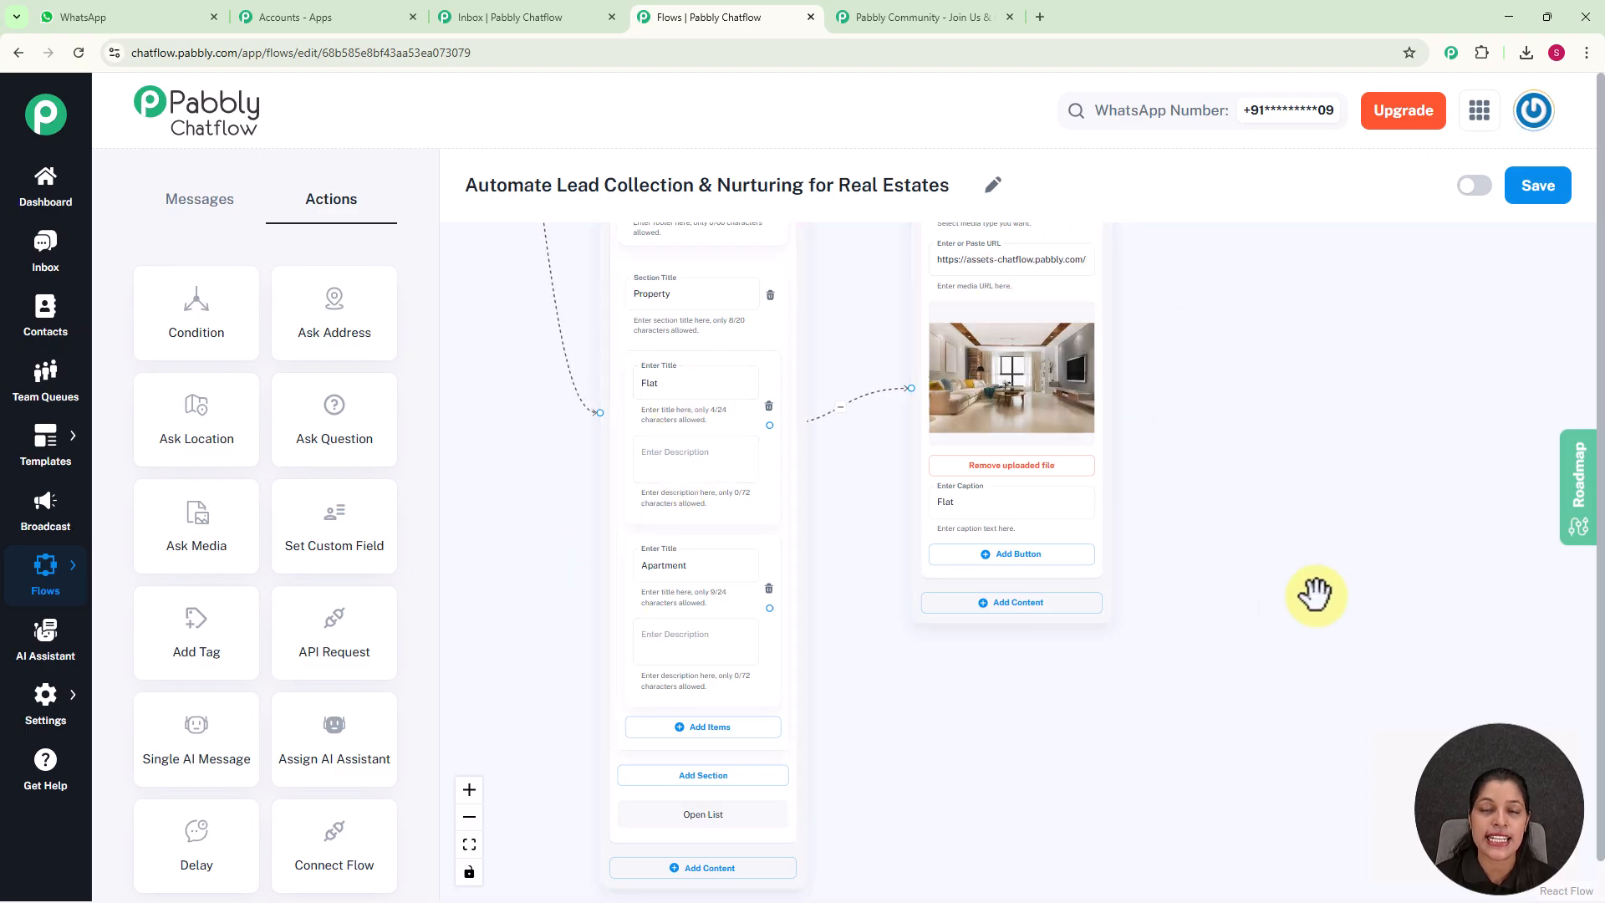
scroll(1217, 491, down, 2)
scroll(1218, 490, down, 5)
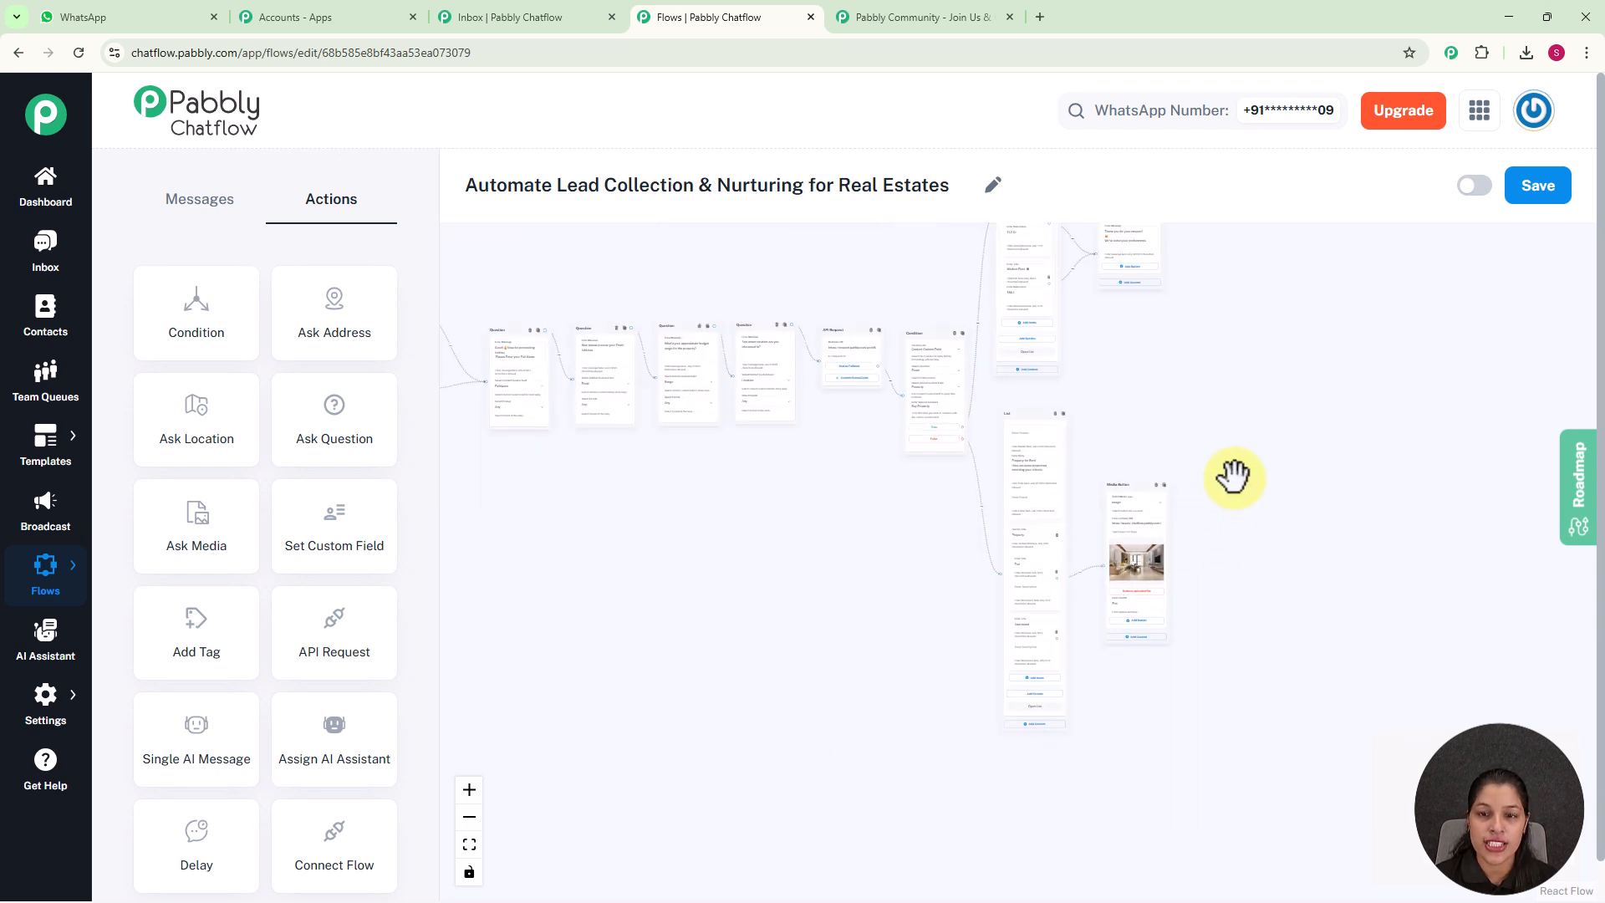
scroll(1232, 473, down, 3)
scroll(1303, 476, up, 4)
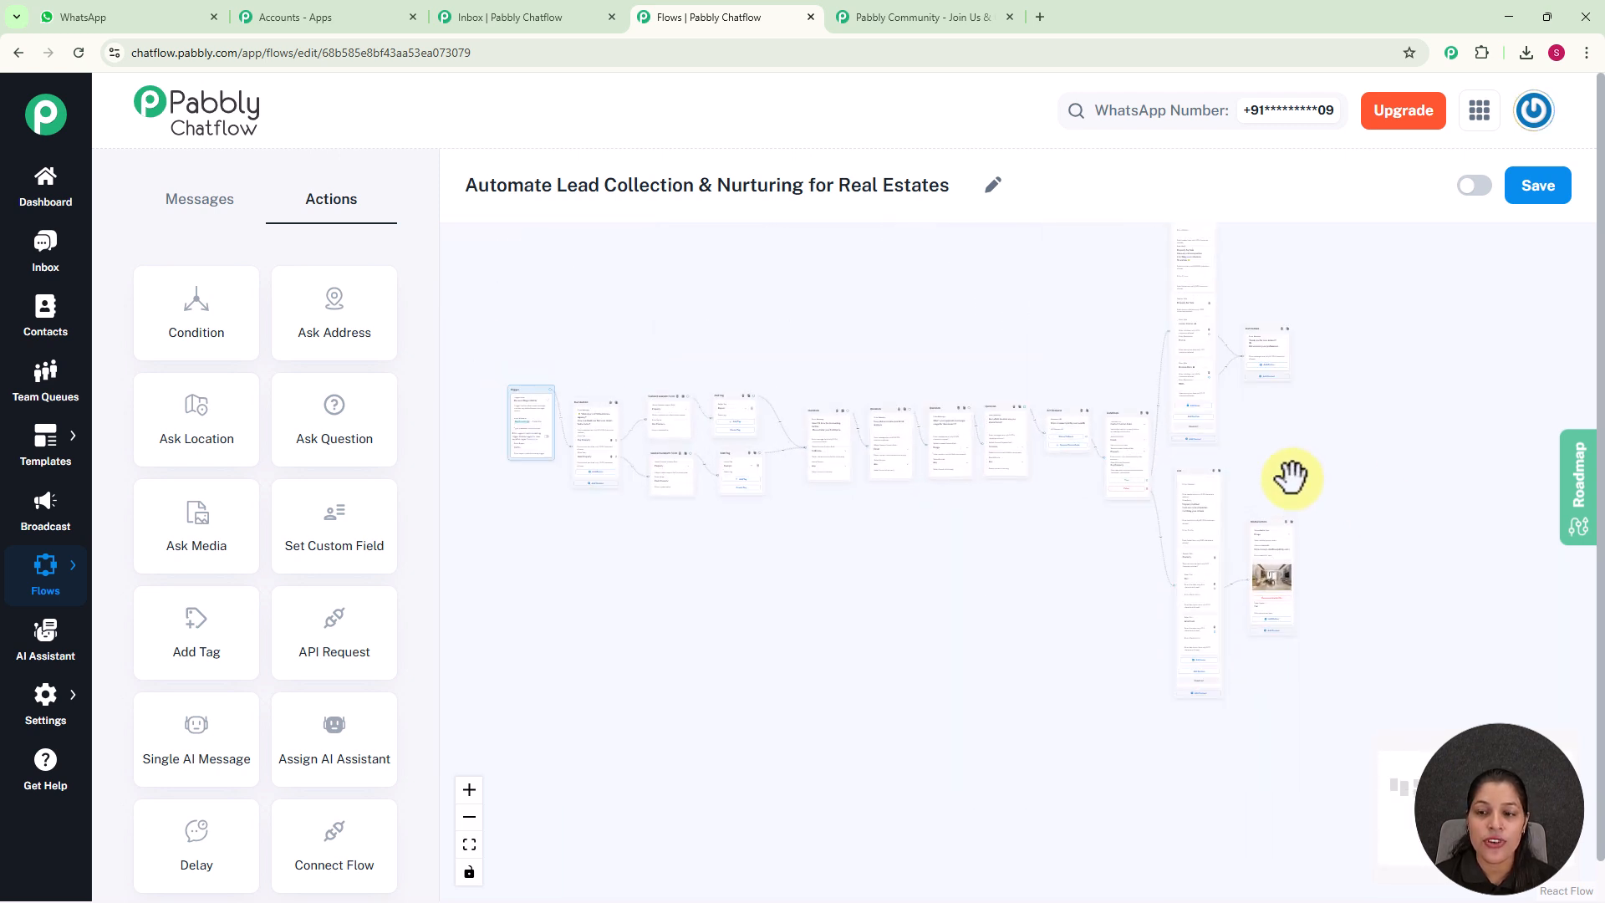
drag(1377, 499, 1458, 505)
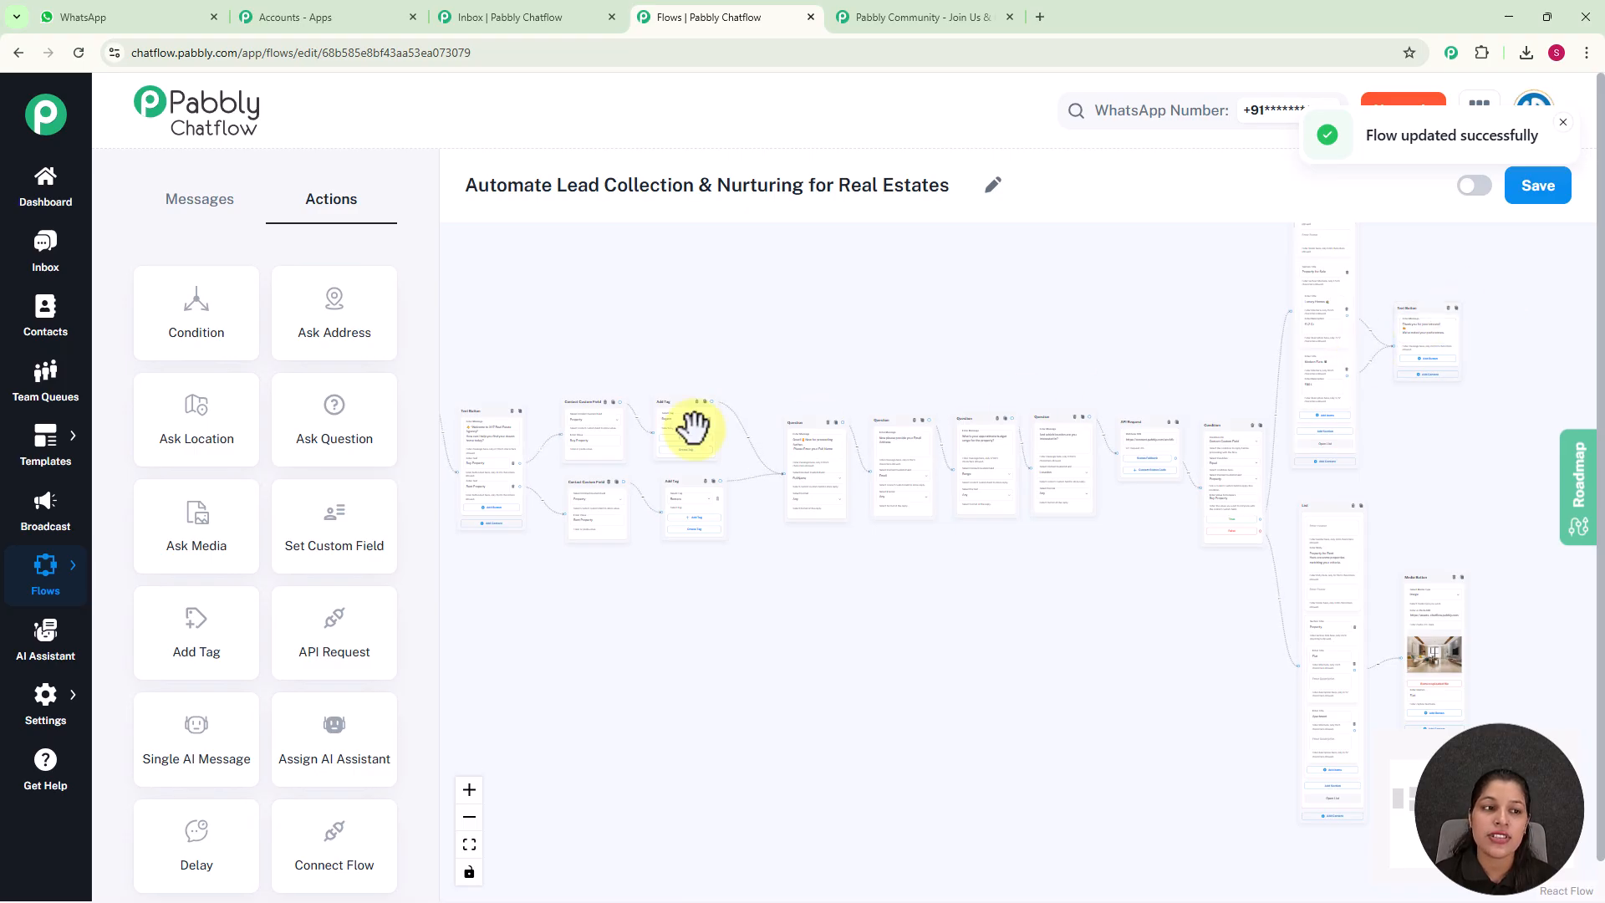
Open the test lead's conversation in the Inbox and review the chatbot exchange from the 'I want to Buy a Property' message onward
click(43, 255)
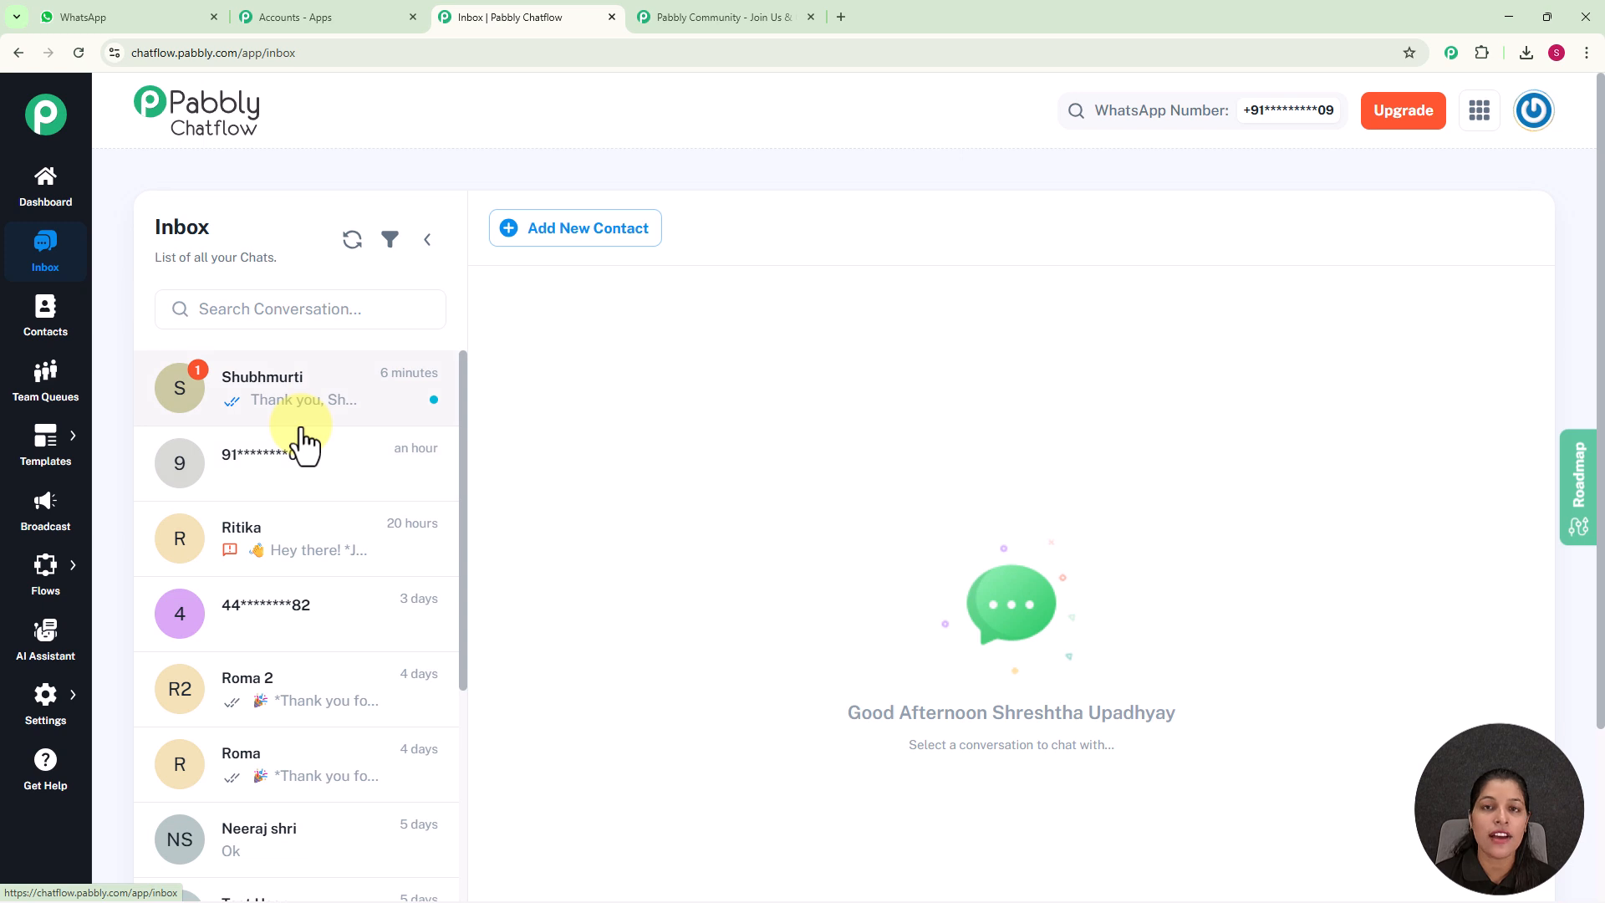
click(337, 484)
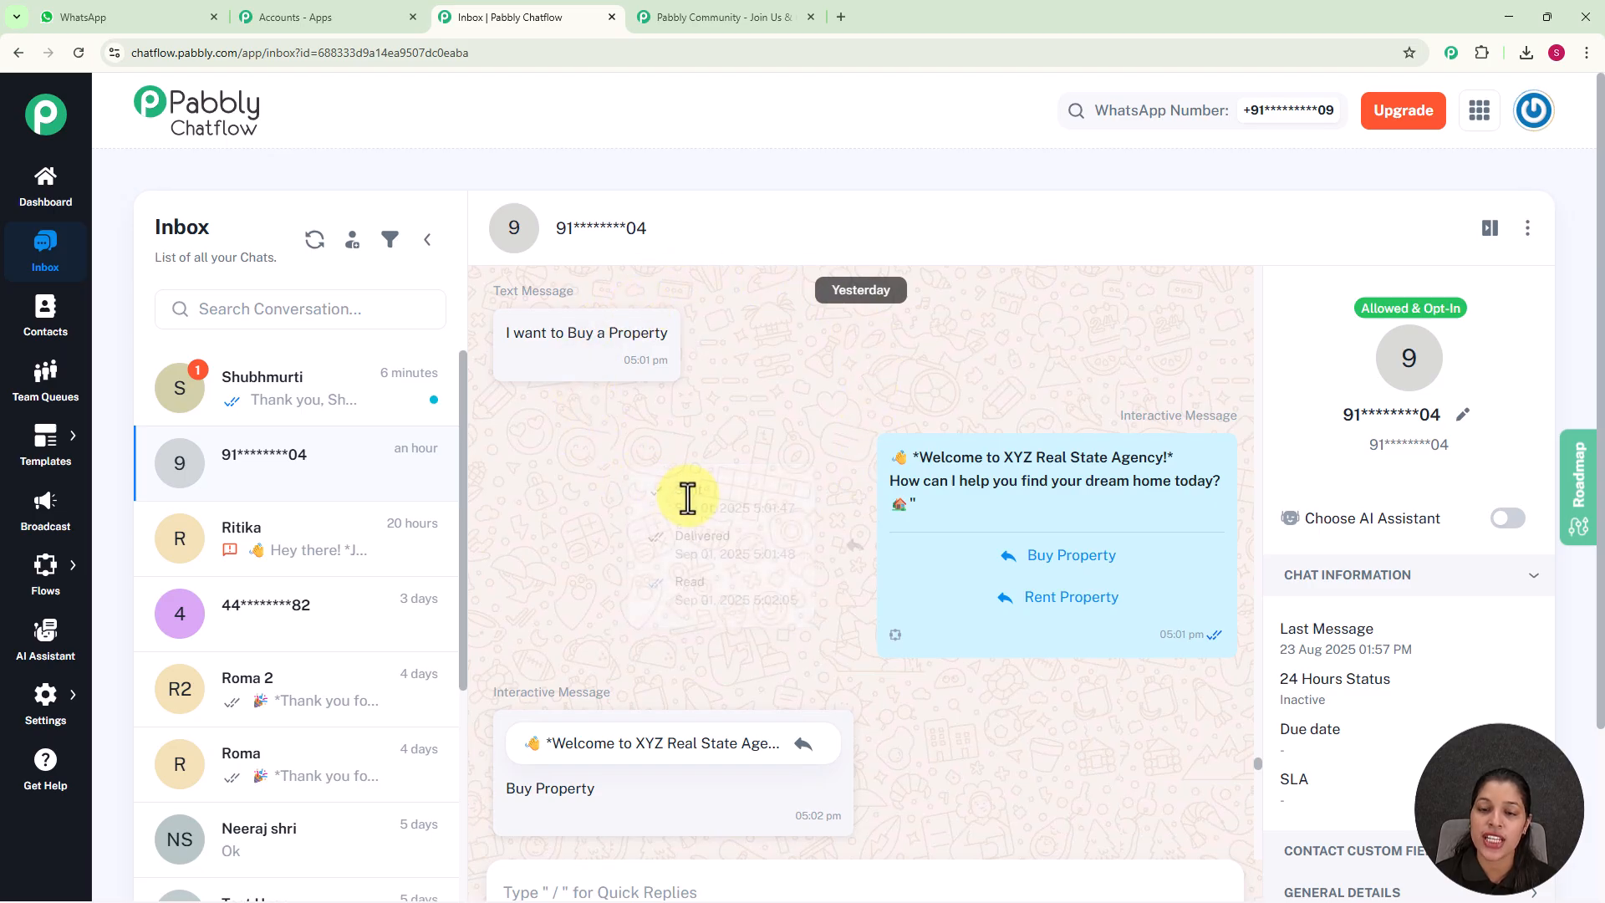
scroll(1090, 385, down, 2)
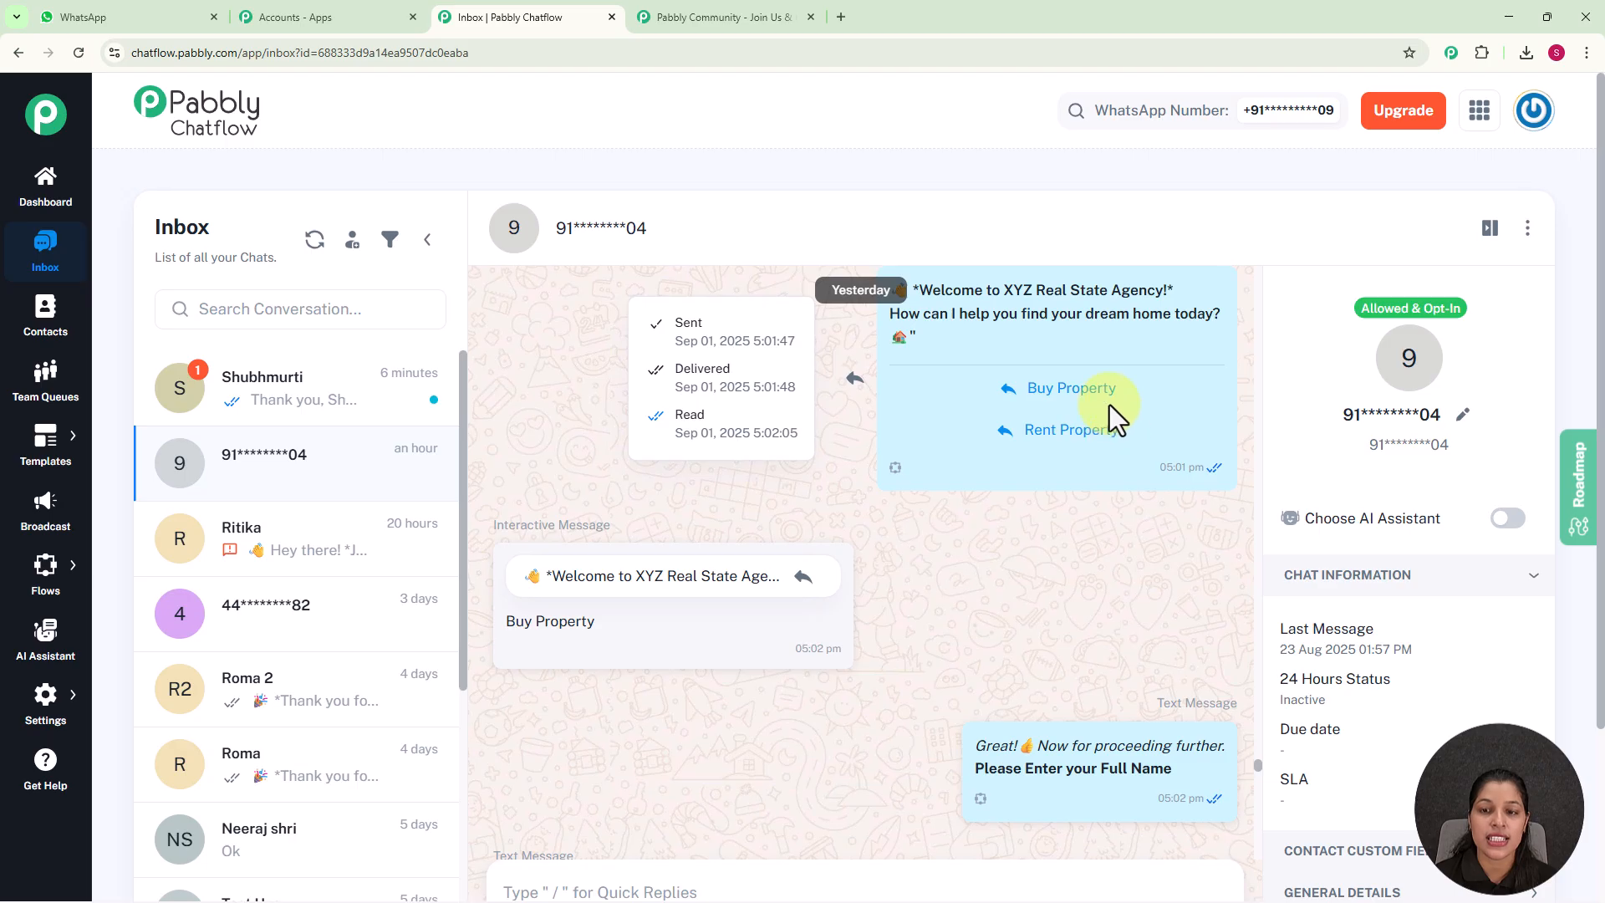
scroll(890, 556, down, 2)
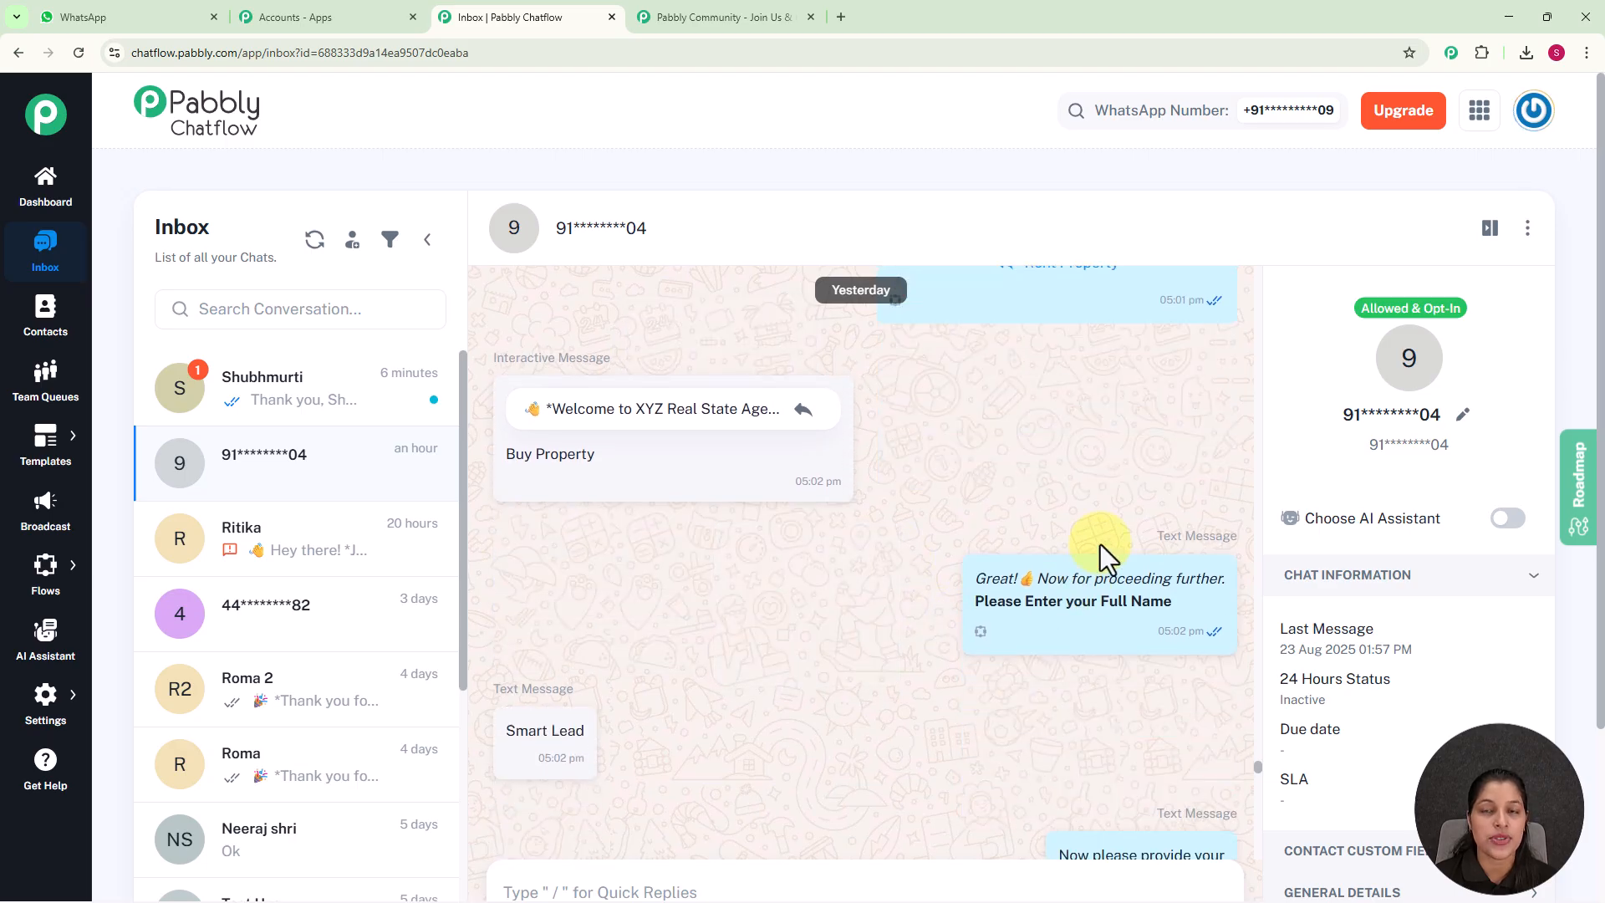